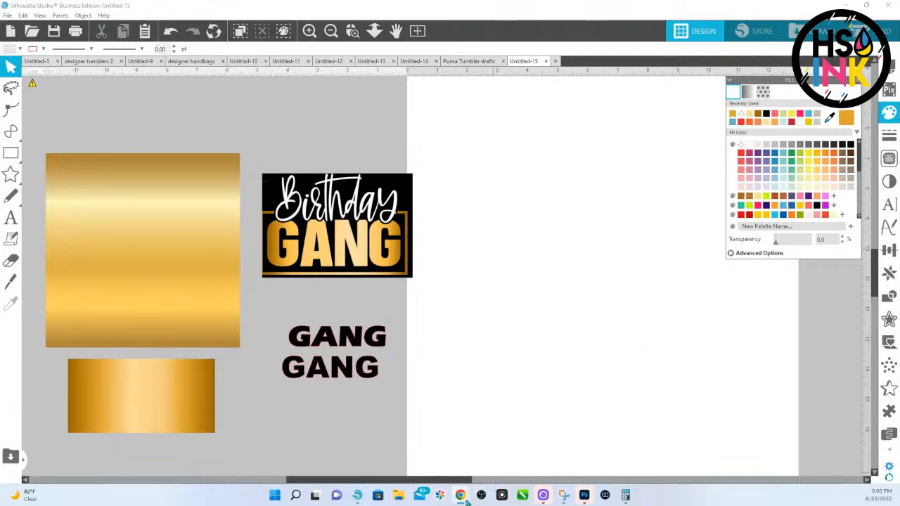
# Switch to Chrome to look over the shop home page down to the Silhouette Studio trainings, and return to Silhouette Studio.
pyautogui.moveTo(460, 496)
pyautogui.click(516, 453)
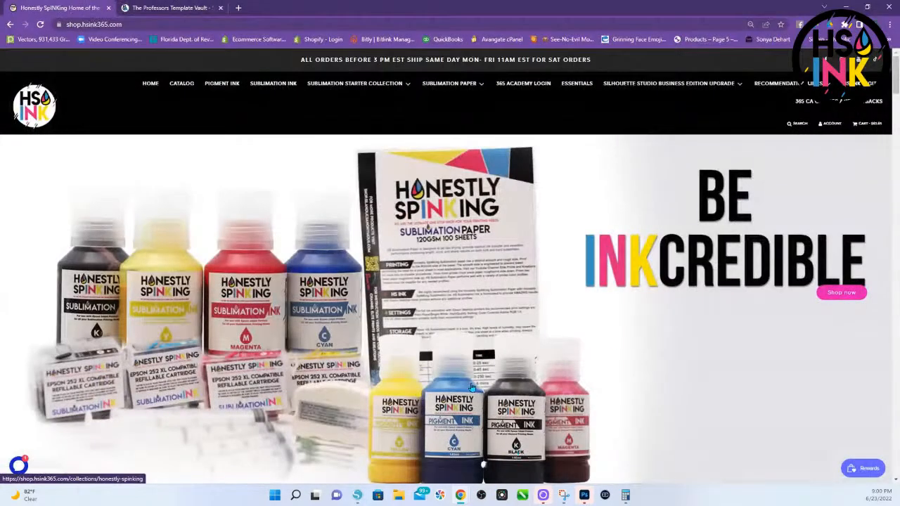
pyautogui.scroll(-4, 539, 318)
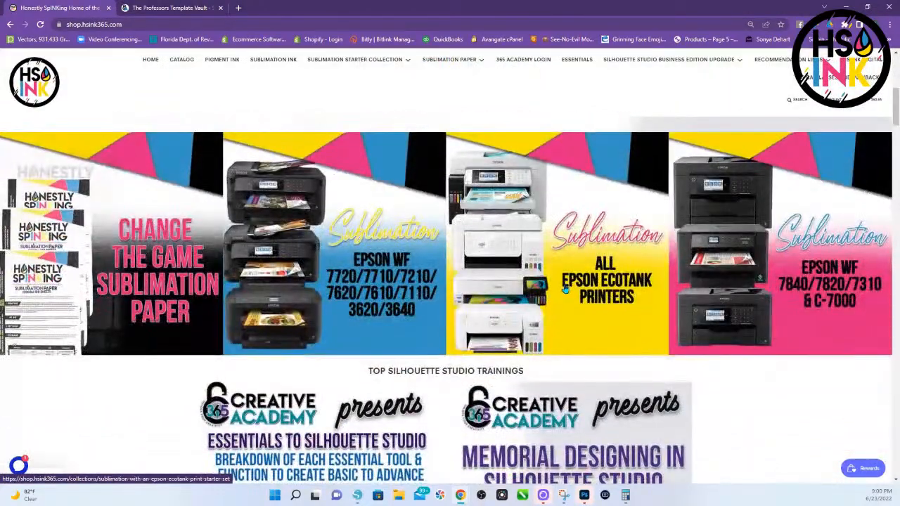
pyautogui.scroll(-3, 567, 265)
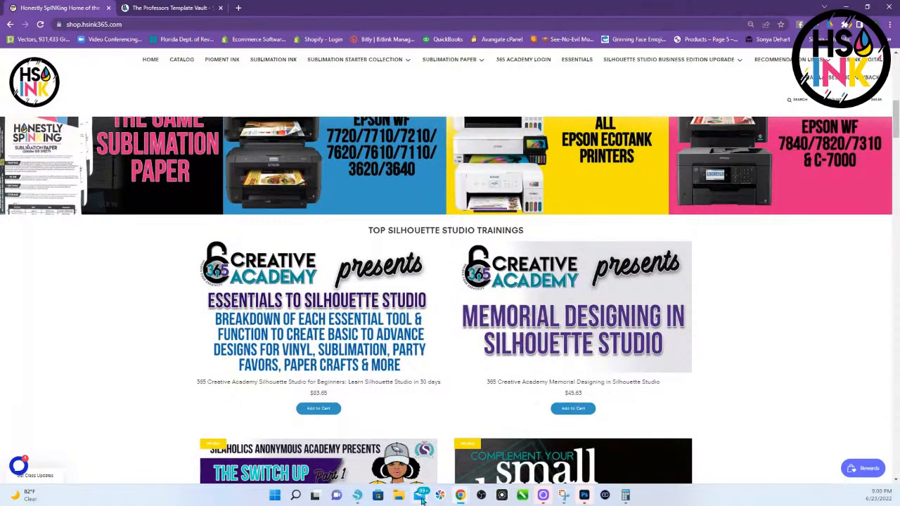
pyautogui.click(358, 495)
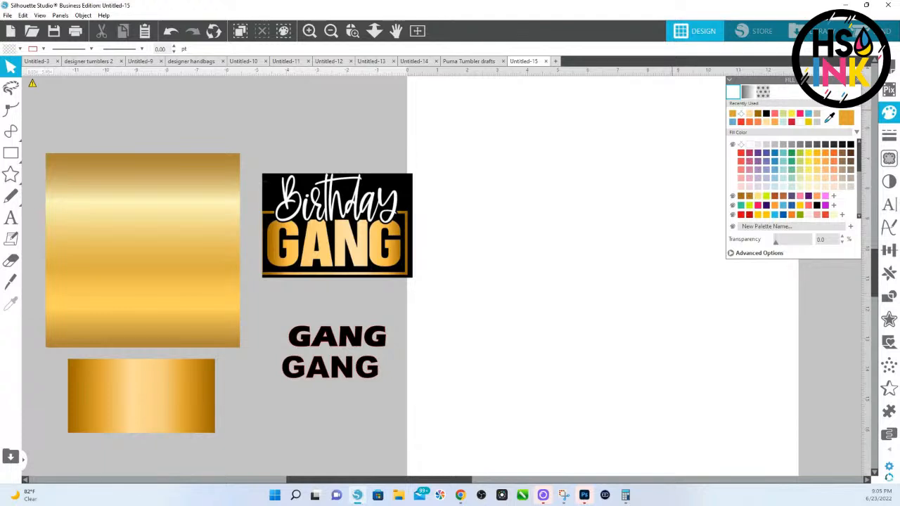
# Try a solid blue fill on the Birthday GANG image and undo it.
pyautogui.click(353, 30)
pyautogui.moveTo(285, 176); pyautogui.dragTo(474, 293)
pyautogui.click(375, 30)
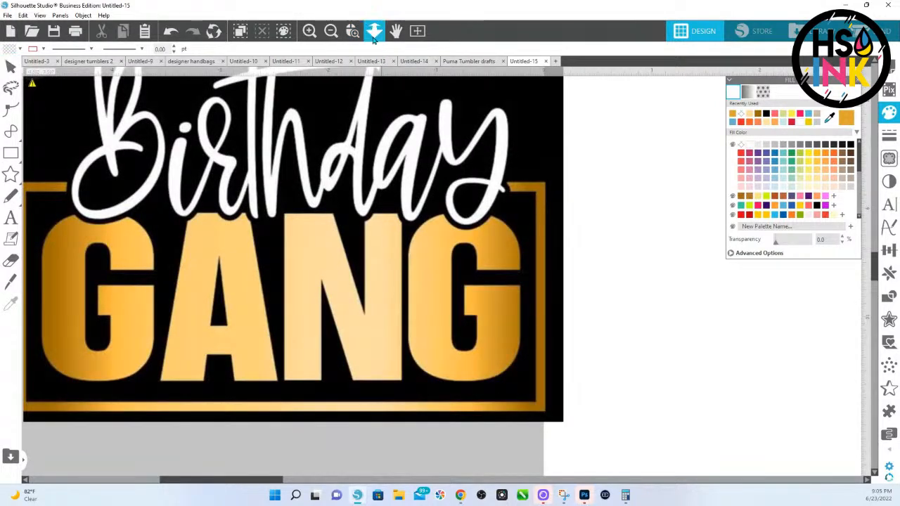
pyautogui.moveTo(385, 197); pyautogui.dragTo(376, 145)
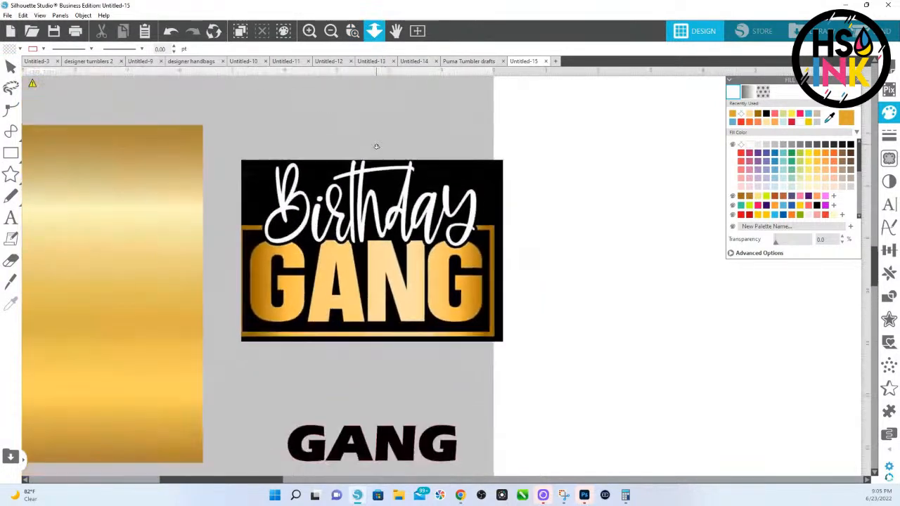
pyautogui.click(353, 31)
pyautogui.moveTo(249, 158); pyautogui.dragTo(503, 357)
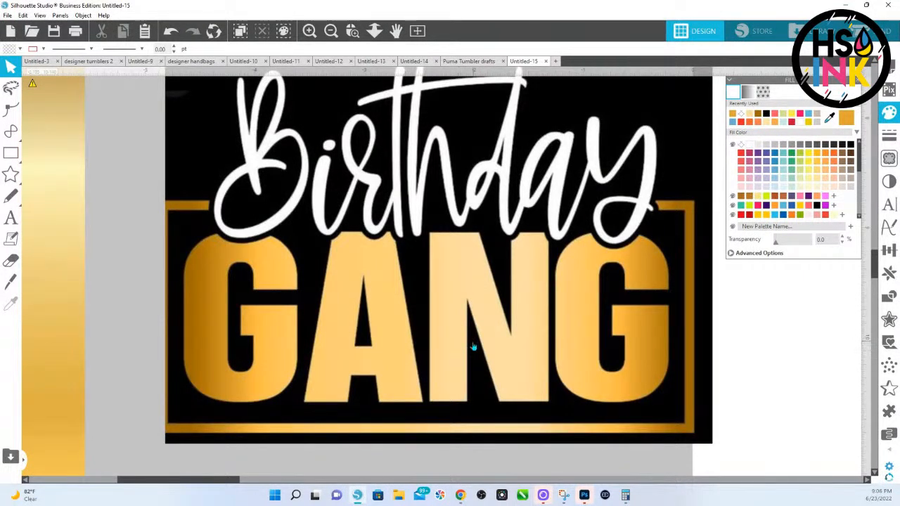
pyautogui.click(502, 243)
pyautogui.click(773, 163)
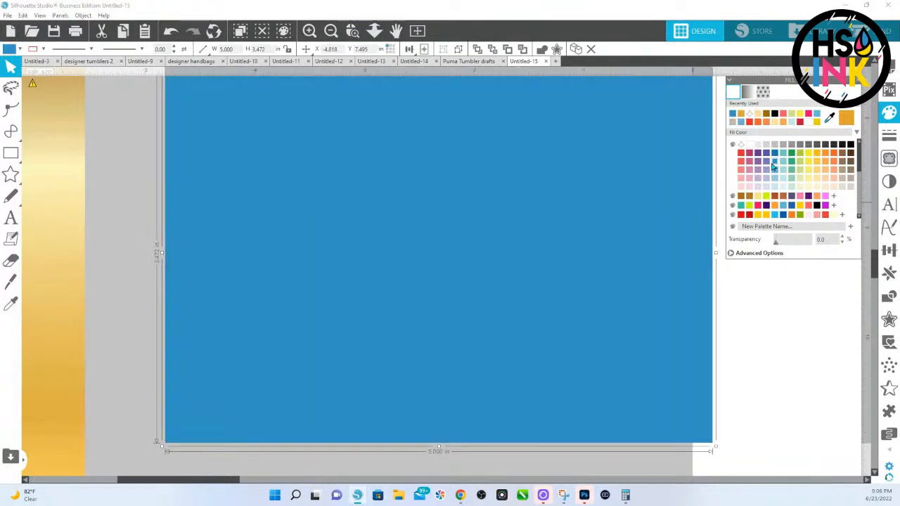
pyautogui.hotkey('ctrl', 'z')
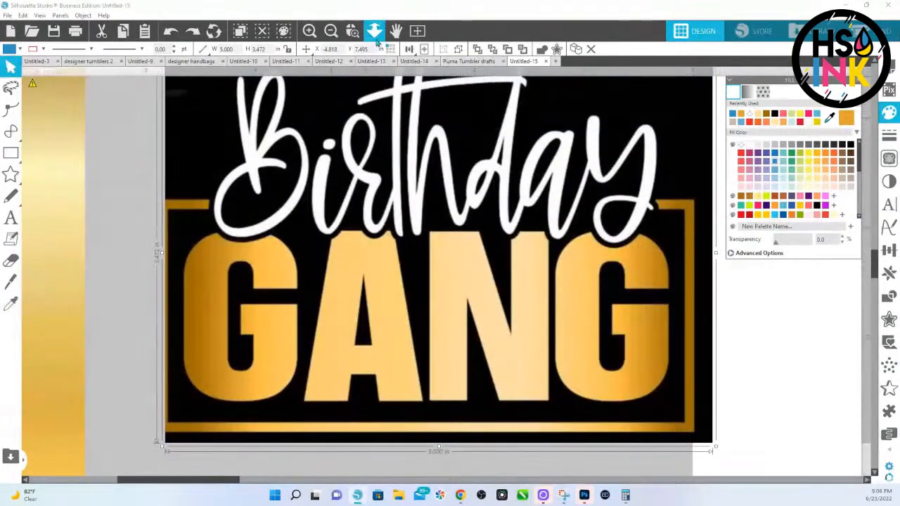
# Trace the word "Birthday" in the image, with the trace area around the word's section and the scale set to 4.
pyautogui.scroll(-3, 387, 188)
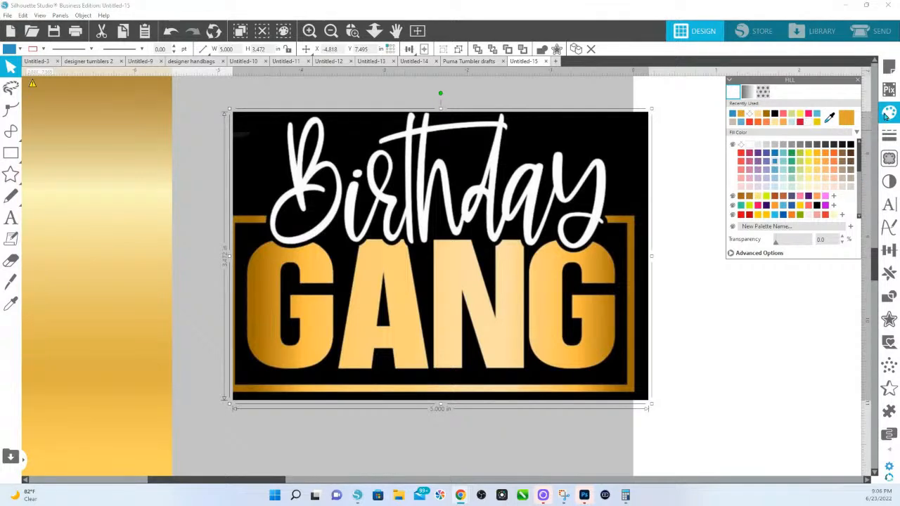
pyautogui.click(890, 160)
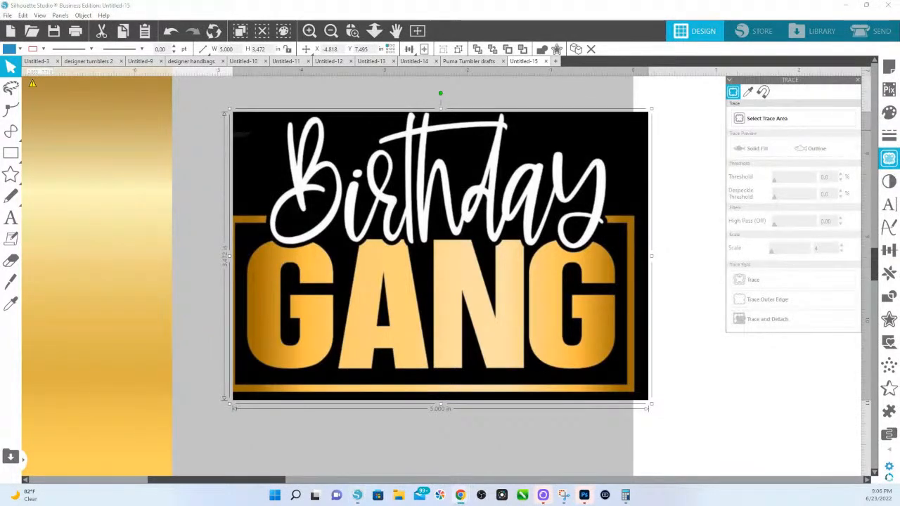
pyautogui.click(772, 121)
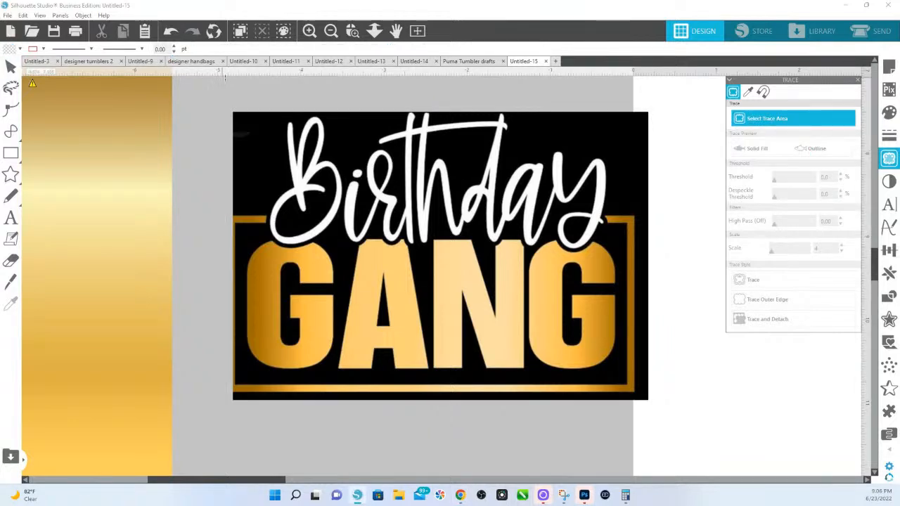
pyautogui.moveTo(224, 91)
pyautogui.mouseDown()
pyautogui.moveTo(533, 141)
pyautogui.moveTo(635, 241)
pyautogui.moveTo(636, 259)
pyautogui.mouseUp()
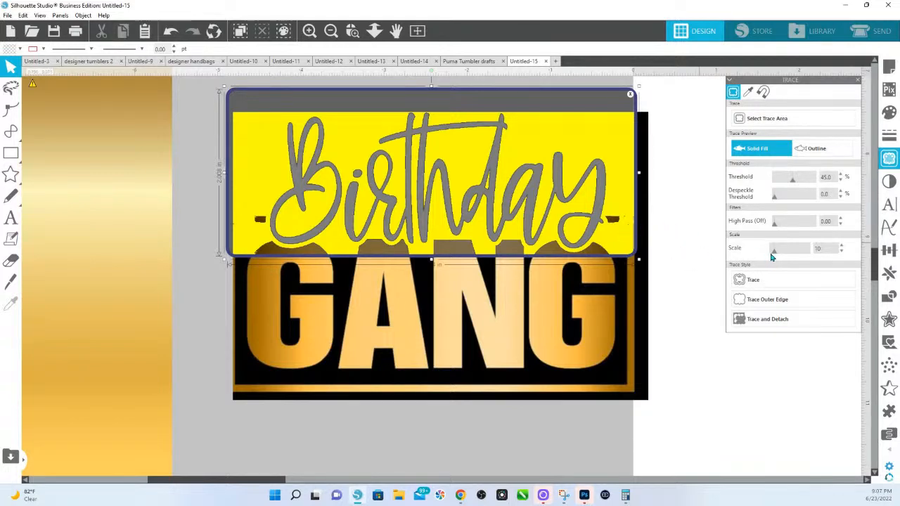
pyautogui.moveTo(774, 256); pyautogui.dragTo(742, 251)
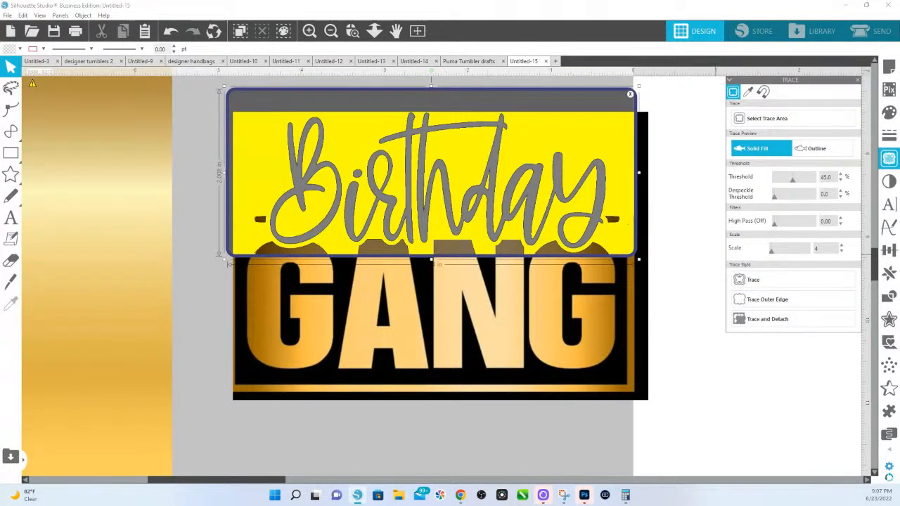
pyautogui.click(747, 280)
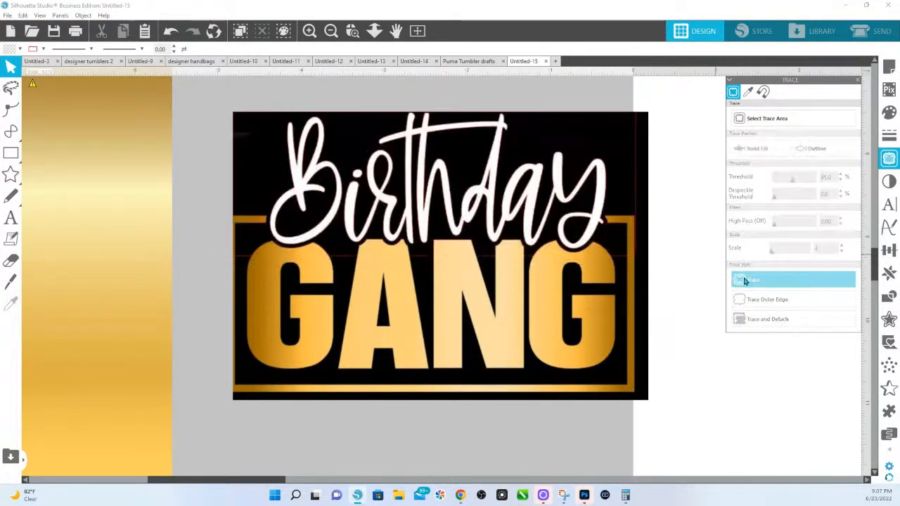
# Move the source image down off the Birthday trace and fill the traced shape with orange.
pyautogui.moveTo(544, 274)
pyautogui.mouseDown()
pyautogui.moveTo(583, 394)
pyautogui.moveTo(591, 485)
pyautogui.mouseUp()
pyautogui.click(349, 178)
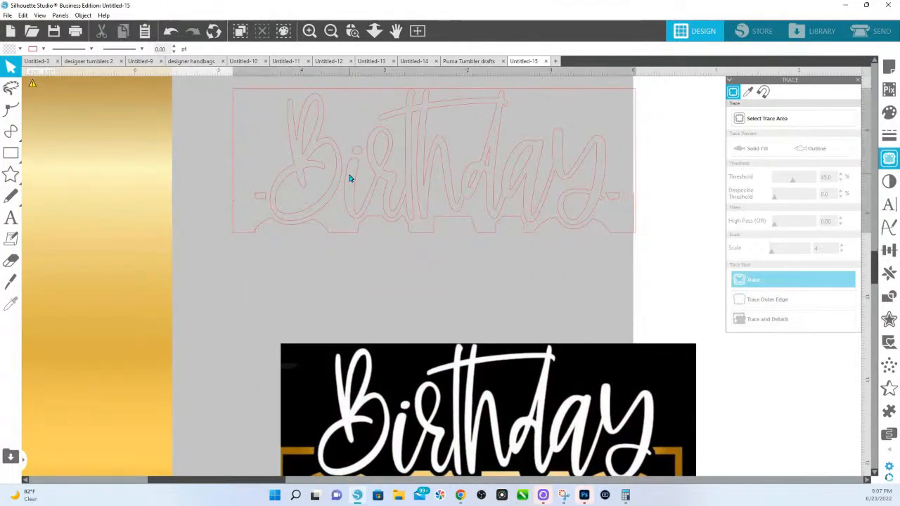
pyautogui.click(889, 111)
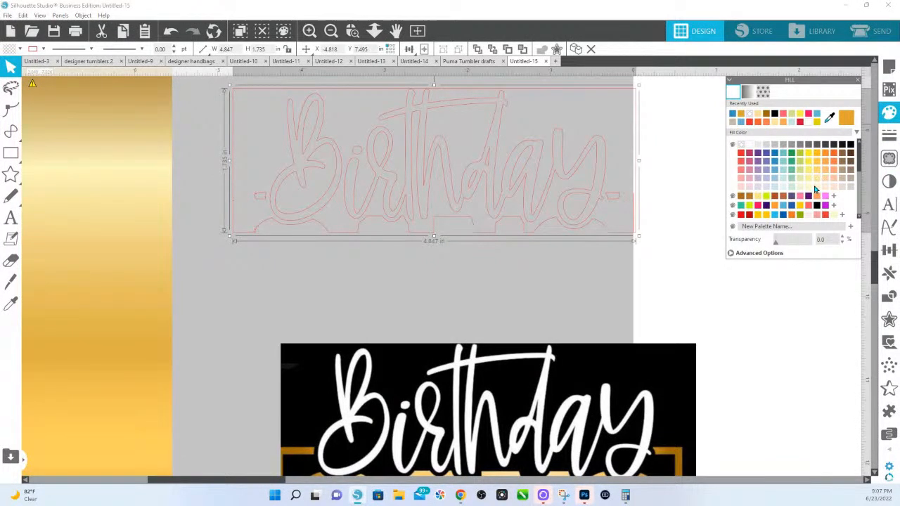
pyautogui.click(817, 201)
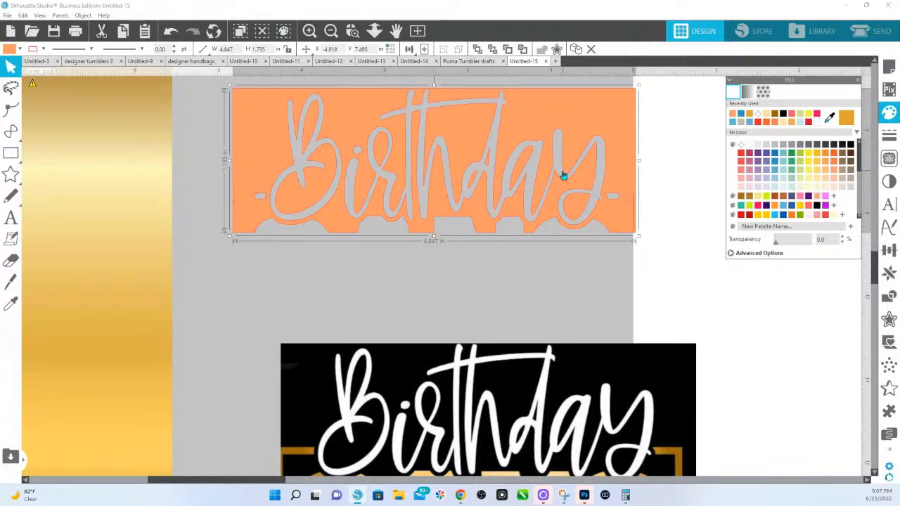
# Release the compound path of the orange traced shape.
pyautogui.rightClick(549, 131)
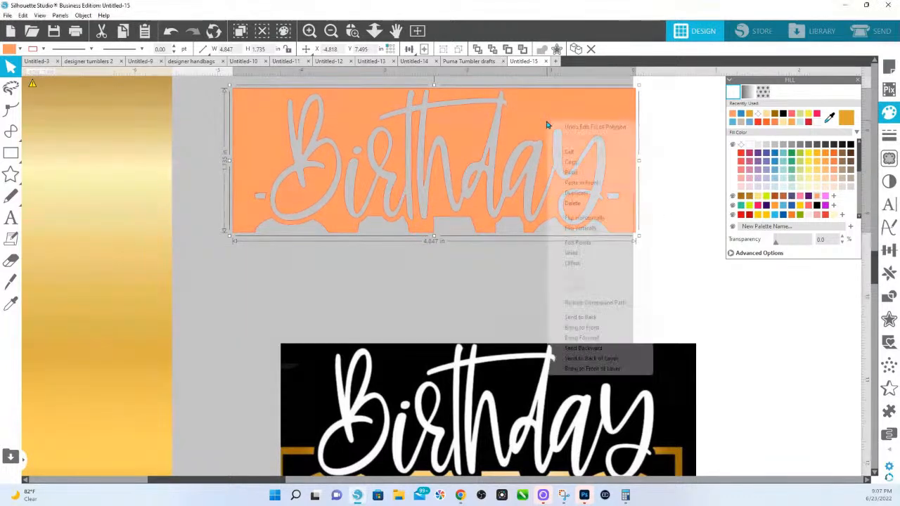
pyautogui.click(591, 303)
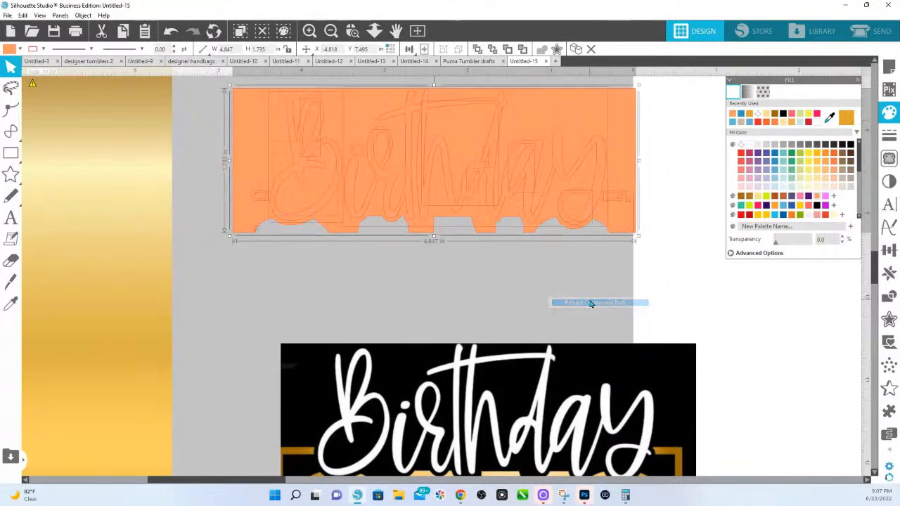
pyautogui.click(578, 266)
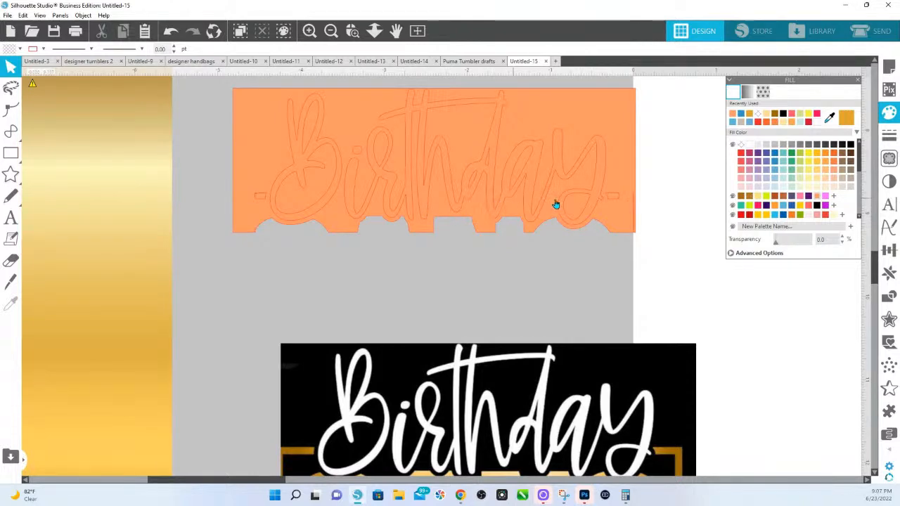
# Delete the traced background piece and the small frame fragments on both sides of the word "Birthday".
pyautogui.click(560, 109)
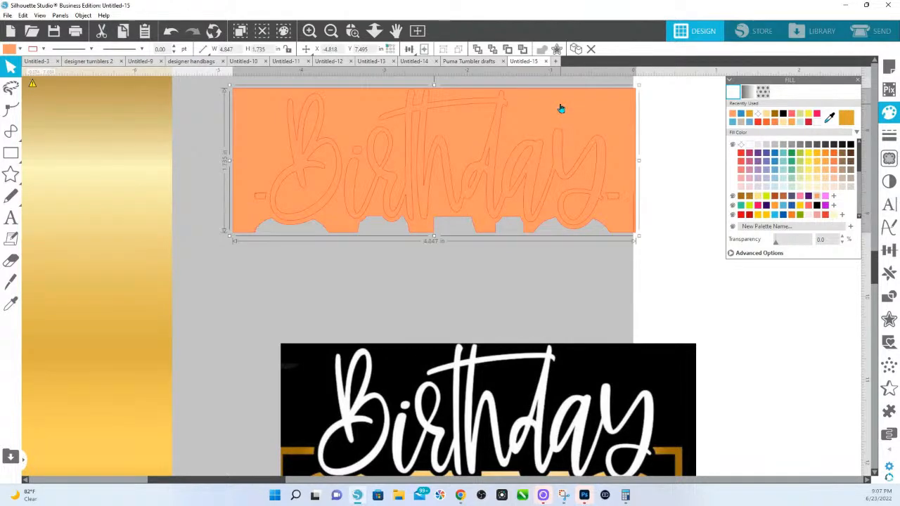
pyautogui.press('Delete')
pyautogui.click(258, 196)
pyautogui.press('Delete')
pyautogui.click(617, 254)
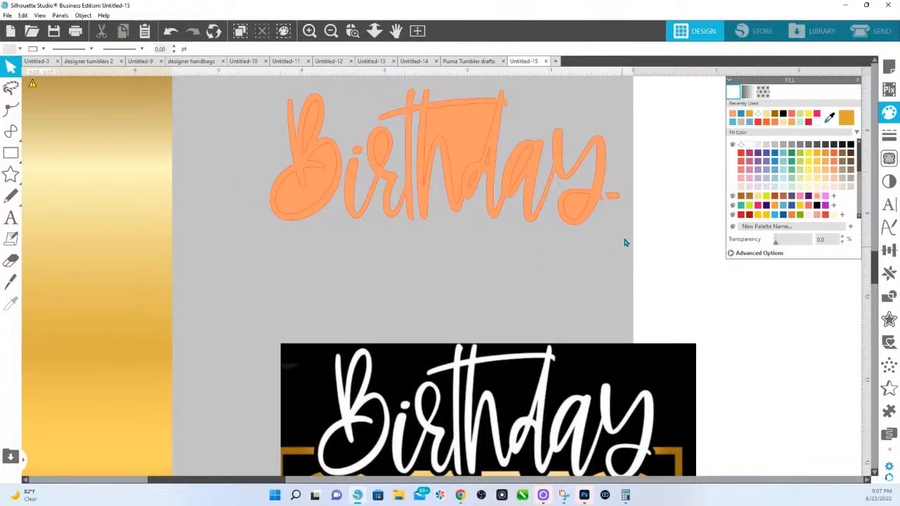
pyautogui.moveTo(667, 245); pyautogui.dragTo(615, 191)
pyautogui.press('Delete')
# Combine all the Birthday lettering pieces into one compound path.
pyautogui.moveTo(263, 85); pyautogui.dragTo(593, 219)
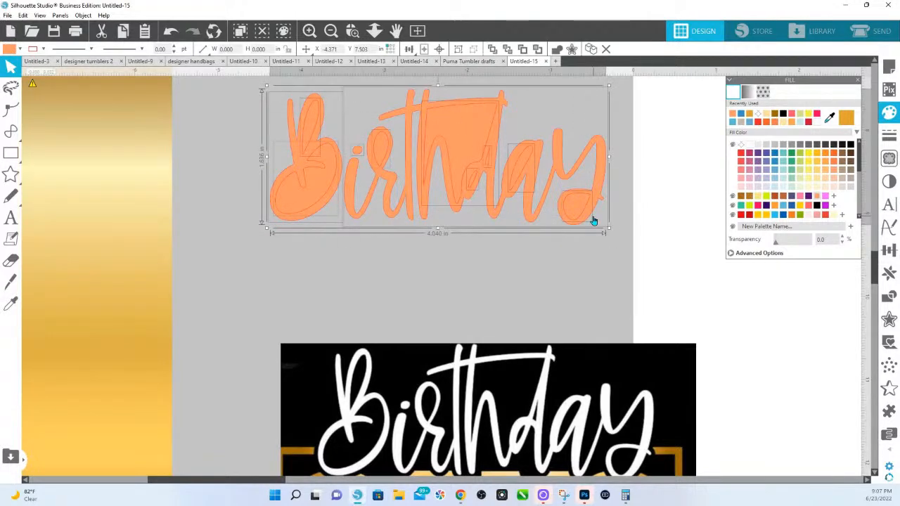
pyautogui.rightClick(477, 123)
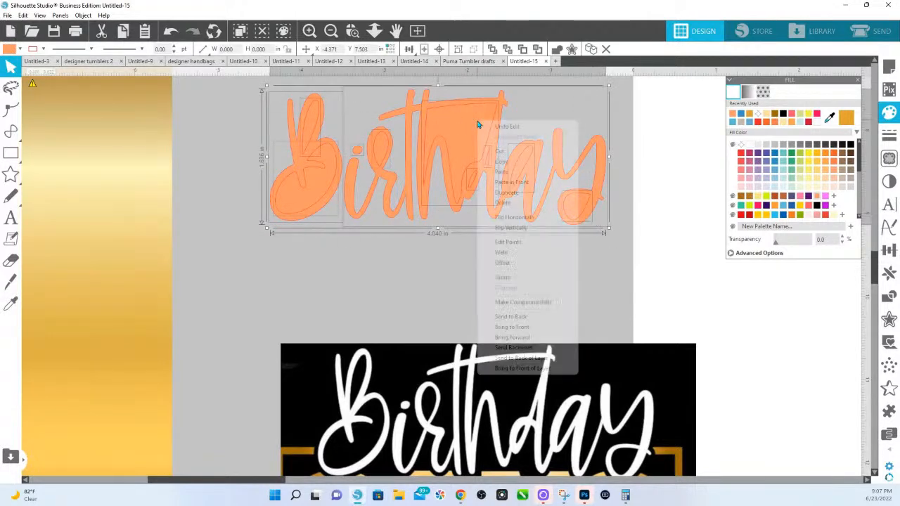
pyautogui.click(525, 304)
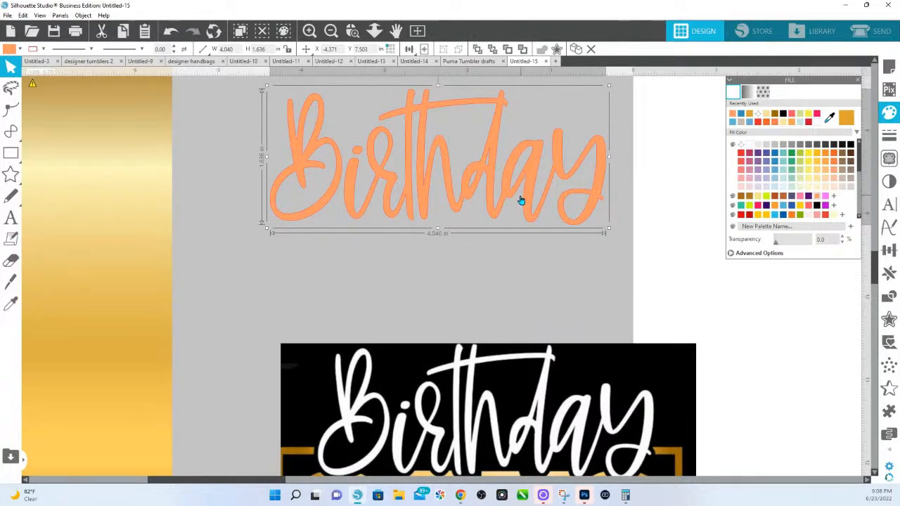
# Reposition the Birthday GANG source image below the traced word and deselect it.
pyautogui.scroll(-5, 487, 264)
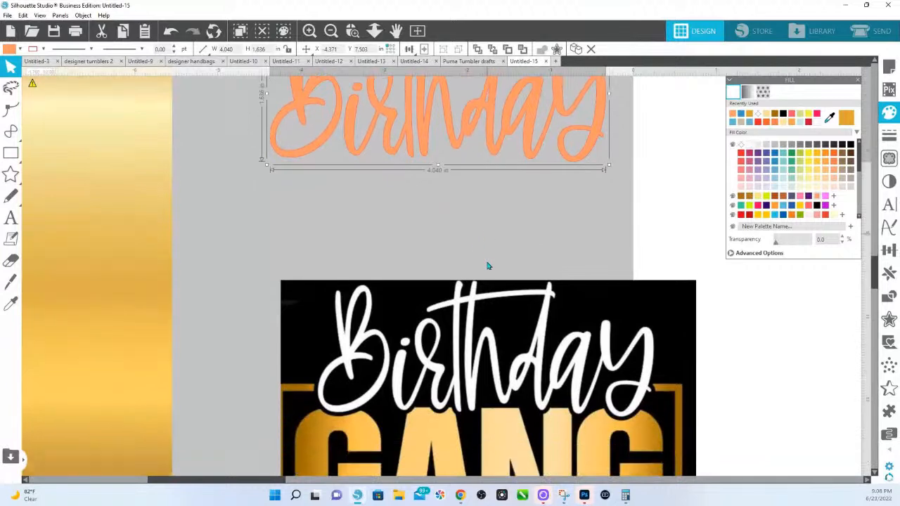
pyautogui.scroll(-1, 457, 240)
pyautogui.moveTo(491, 266); pyautogui.dragTo(457, 216)
pyautogui.click(242, 265)
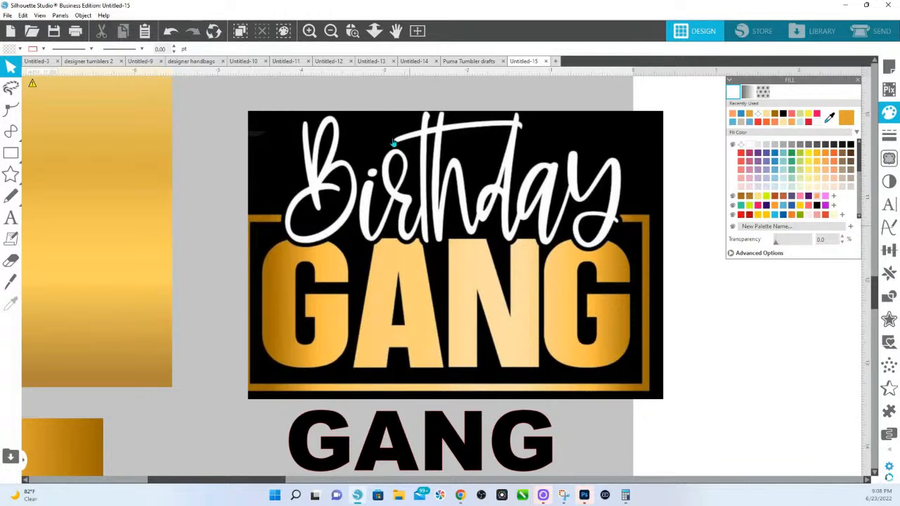
# Draw a rectangle about 4.885 by 2.132 in along the gold frame's outer edge and make its outline white.
pyautogui.moveTo(10, 154)
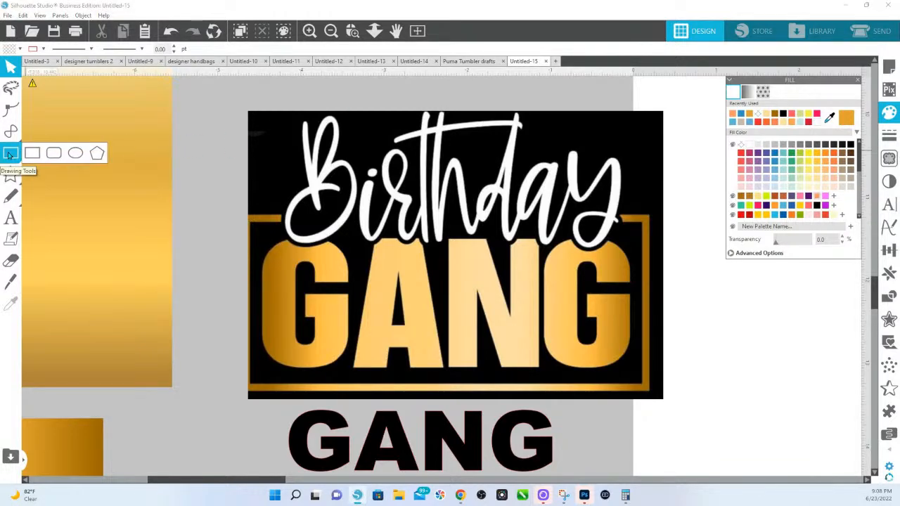
pyautogui.click(10, 154)
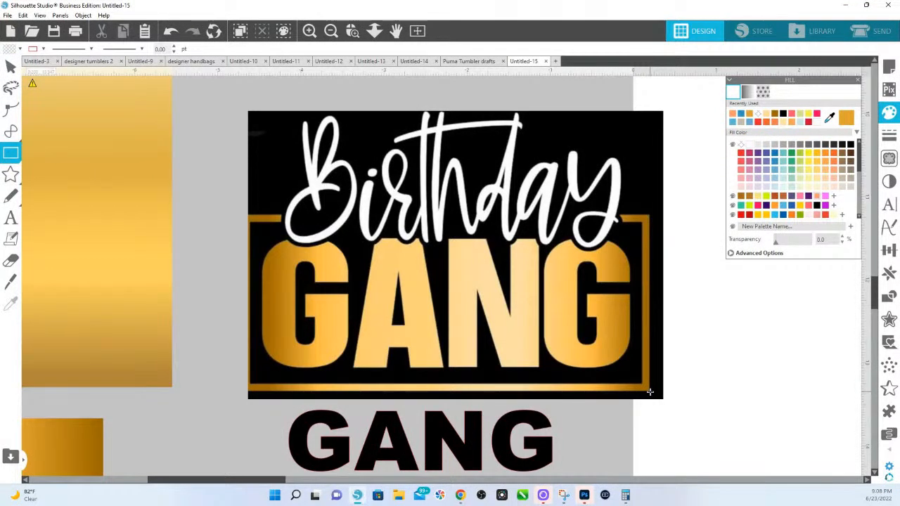
pyautogui.moveTo(650, 392); pyautogui.dragTo(244, 214)
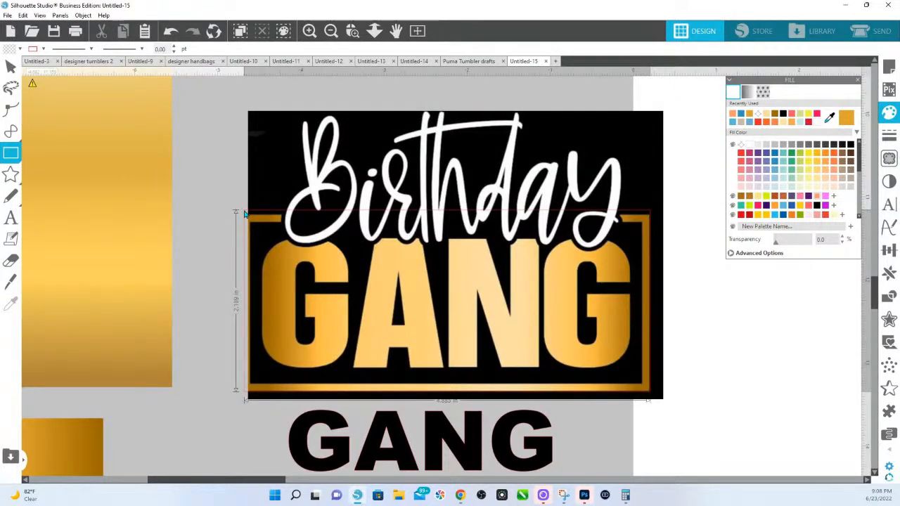
pyautogui.click(244, 214)
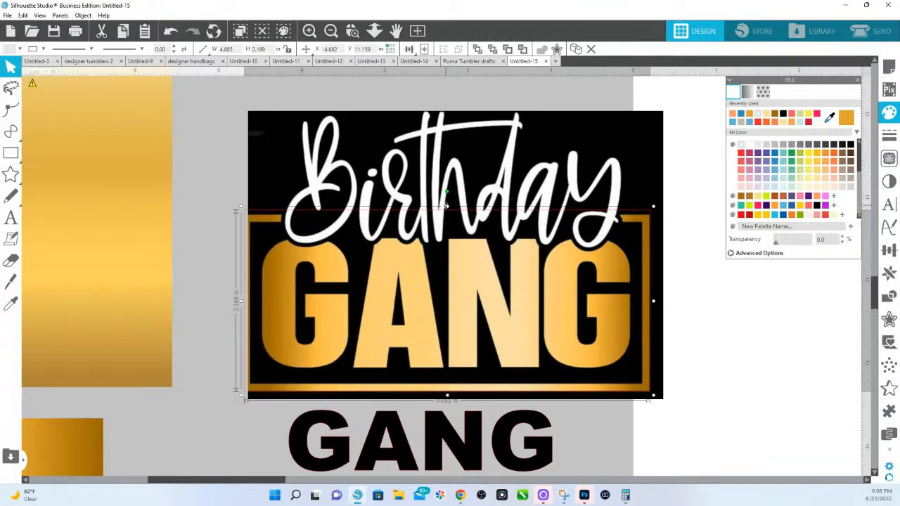
pyautogui.moveTo(447, 207); pyautogui.dragTo(448, 217)
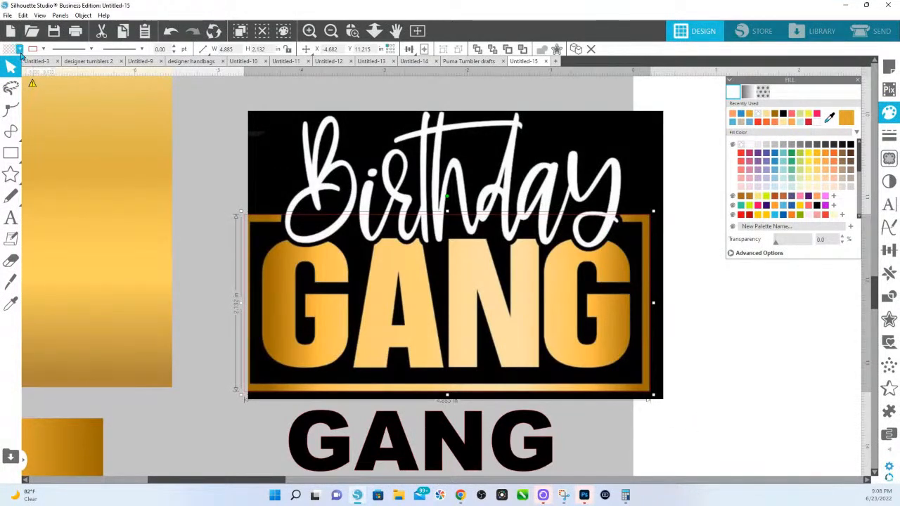
pyautogui.click(43, 49)
pyautogui.click(40, 84)
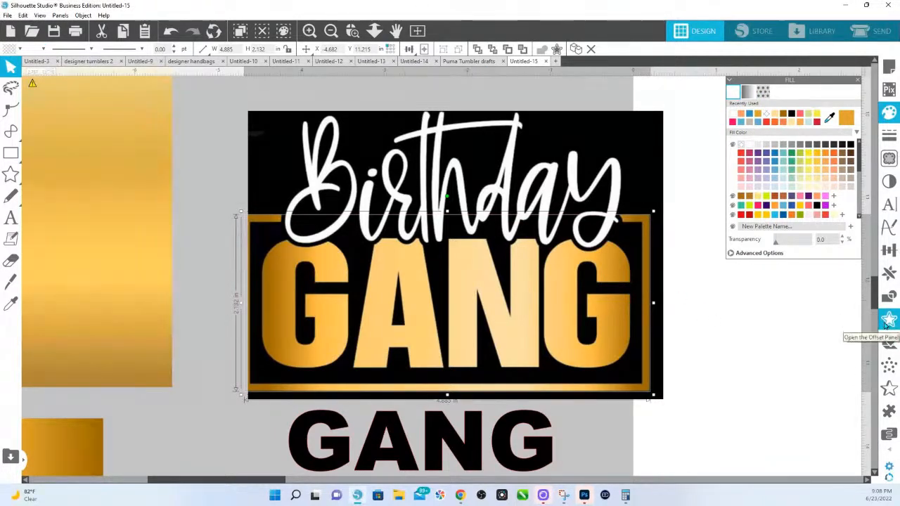
# Create an internal offset of the frame rectangle at a distance of 0.090 in with square corners.
pyautogui.click(888, 322)
pyautogui.click(824, 107)
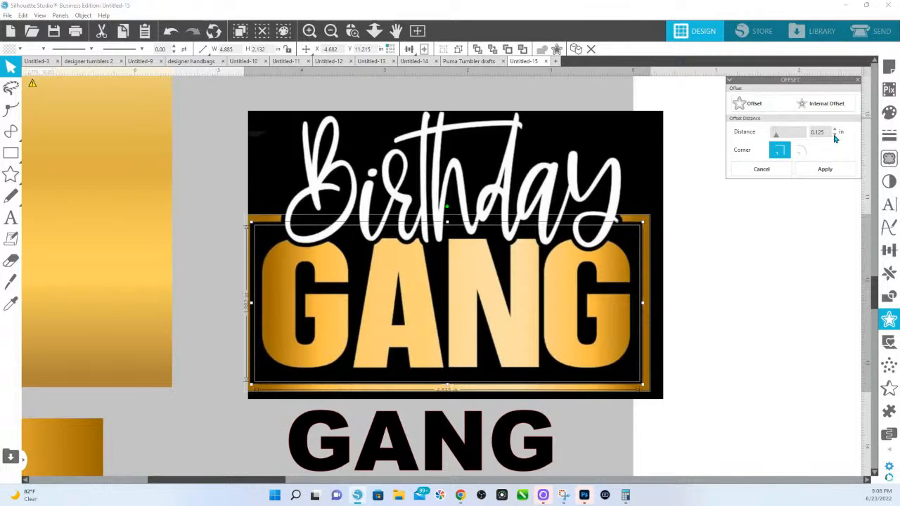
pyautogui.click(836, 138)
pyautogui.click(836, 137)
pyautogui.click(835, 137)
pyautogui.click(835, 138)
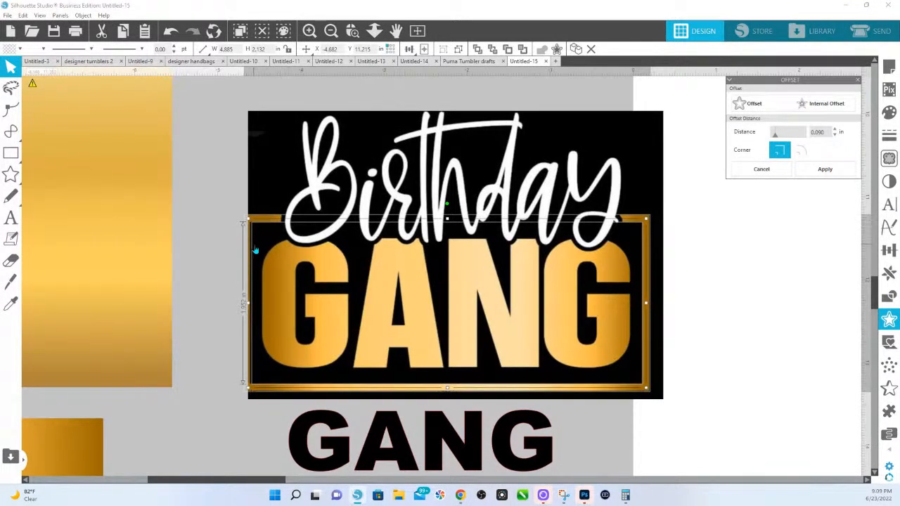
pyautogui.click(821, 172)
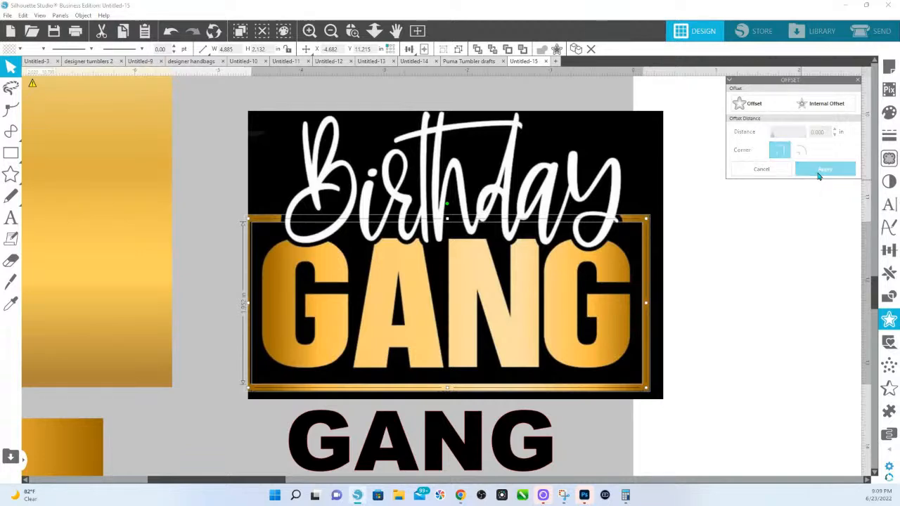
# Move the source image away from the frame and fill both nested rectangles with light gold.
pyautogui.moveTo(455, 172)
pyautogui.mouseDown()
pyautogui.moveTo(667, 229)
pyautogui.moveTo(899, 371)
pyautogui.mouseUp()
pyautogui.moveTo(396, 177); pyautogui.dragTo(470, 251)
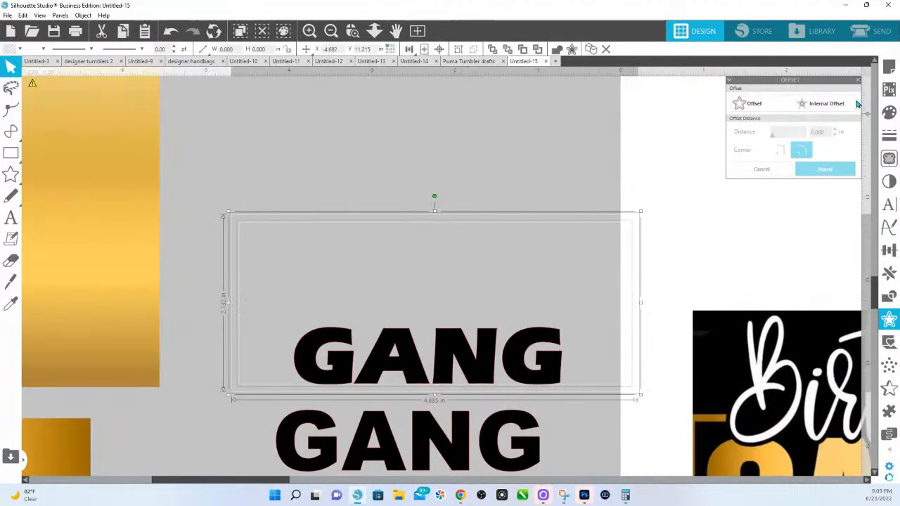
pyautogui.click(890, 113)
pyautogui.click(822, 181)
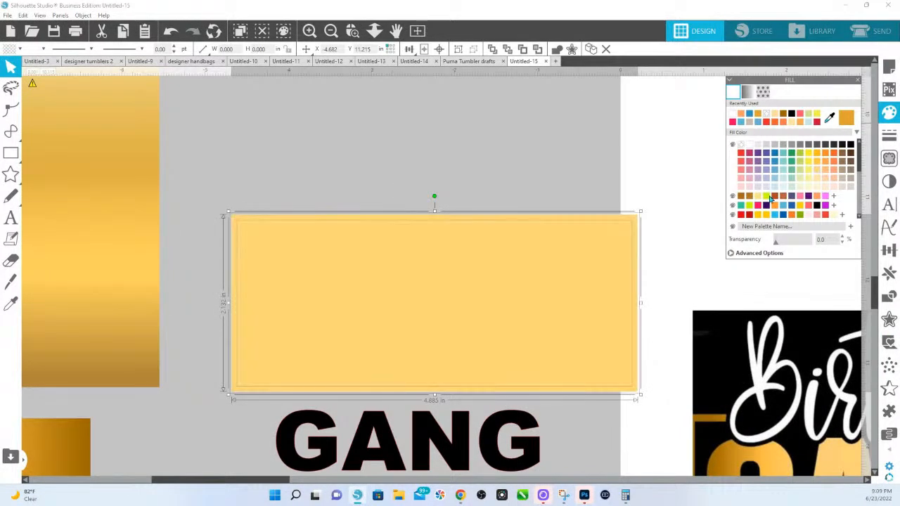
# Move the two gold rectangles clear of the GANG text and combine them into a compound path, forming a hollow frame.
pyautogui.scroll(2, 529, 209)
pyautogui.moveTo(468, 293); pyautogui.dragTo(480, 172)
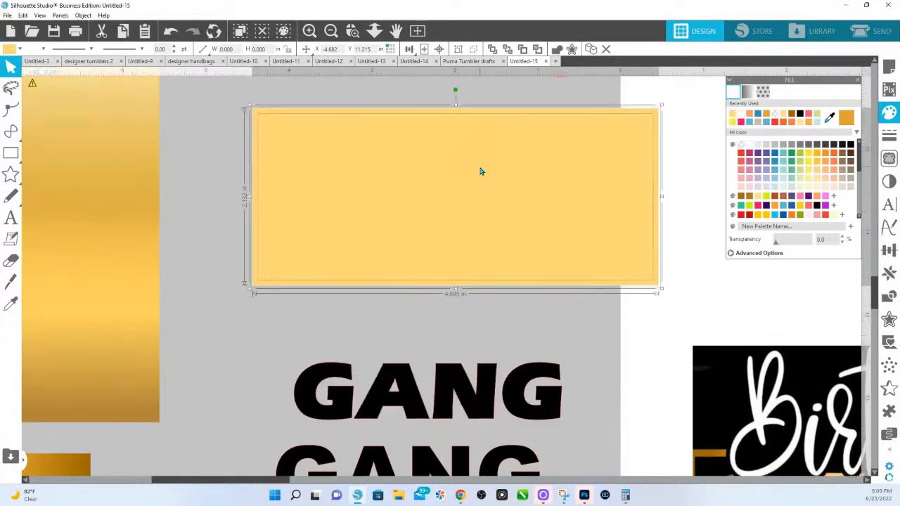
pyautogui.rightClick(516, 193)
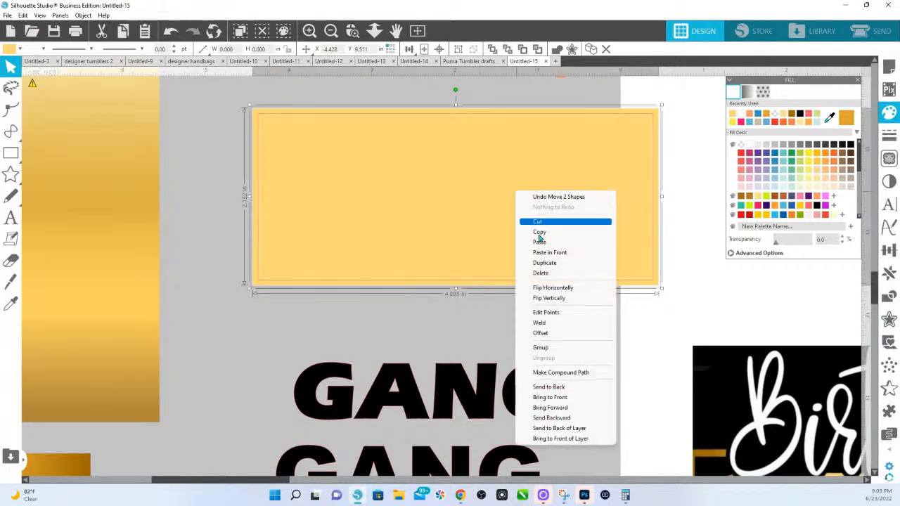
pyautogui.click(581, 372)
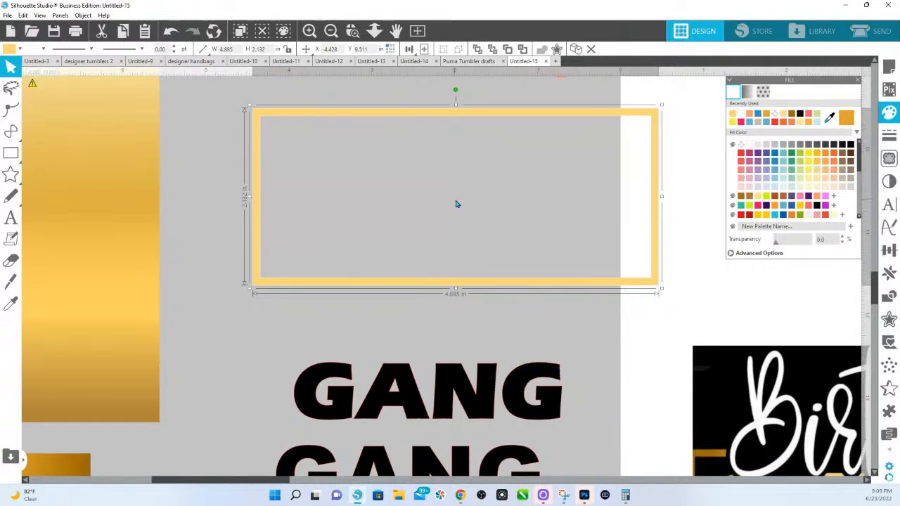
# Position the gold frame beneath the traced Birthday lettering and align the two on their horizontal centers.
pyautogui.scroll(2, 436, 176)
pyautogui.click(375, 30)
pyautogui.moveTo(359, 181); pyautogui.dragTo(357, 152)
pyautogui.moveTo(540, 198); pyautogui.dragTo(514, 196)
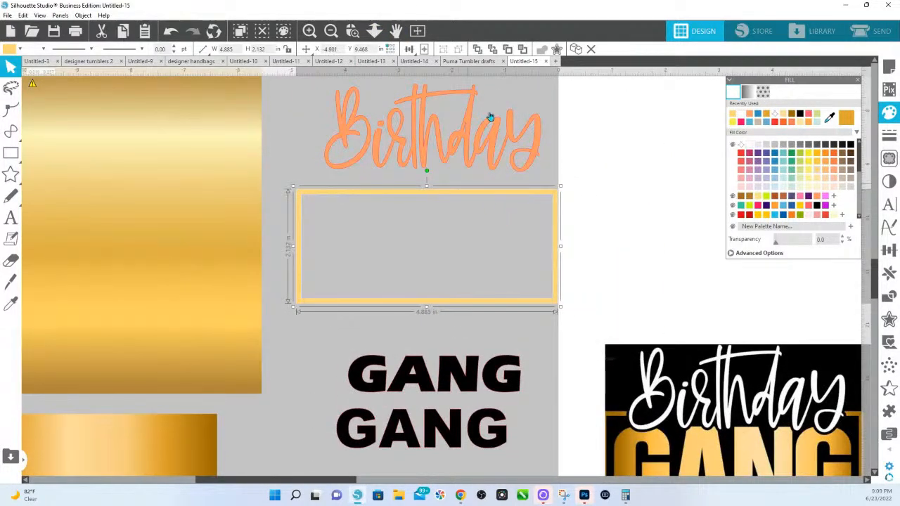
pyautogui.moveTo(512, 93); pyautogui.dragTo(498, 194)
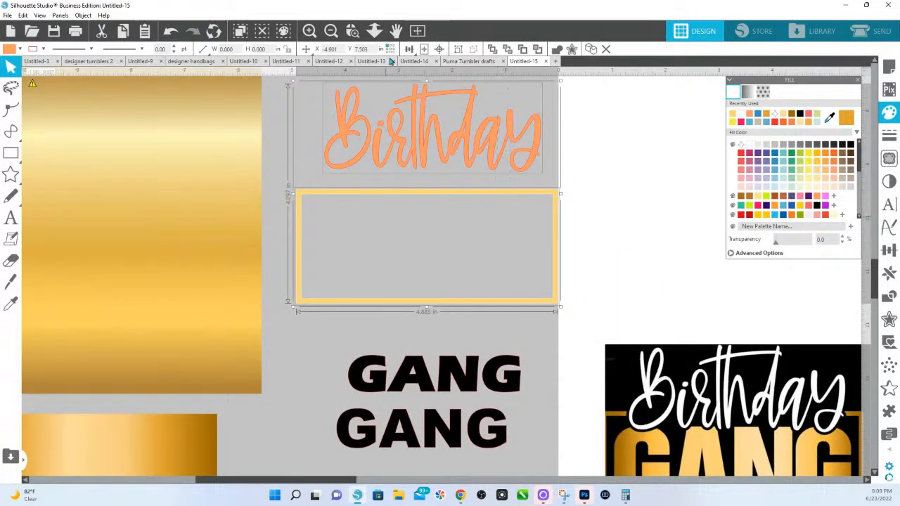
pyautogui.click(409, 49)
pyautogui.click(425, 65)
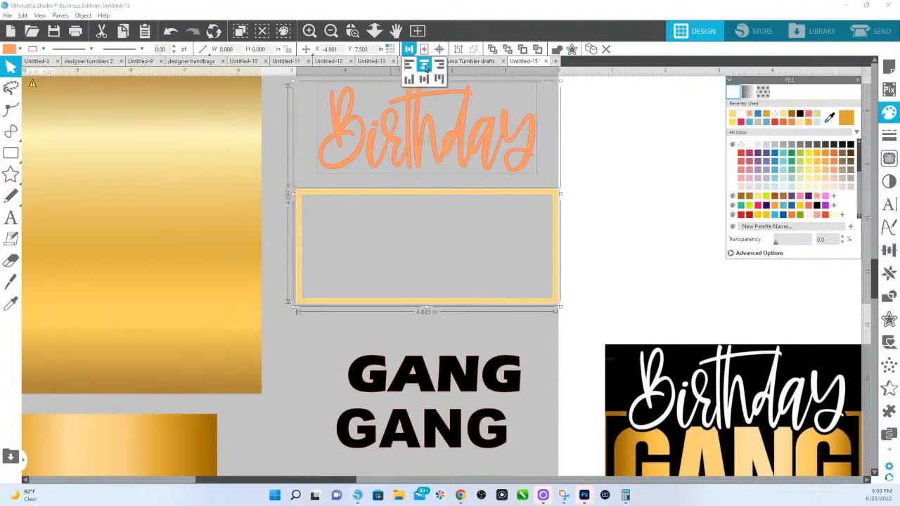
pyautogui.click(605, 141)
# Nudge the gold frame up until its upper bar crosses the lower part of the Birthday lettering.
pyautogui.click(552, 194)
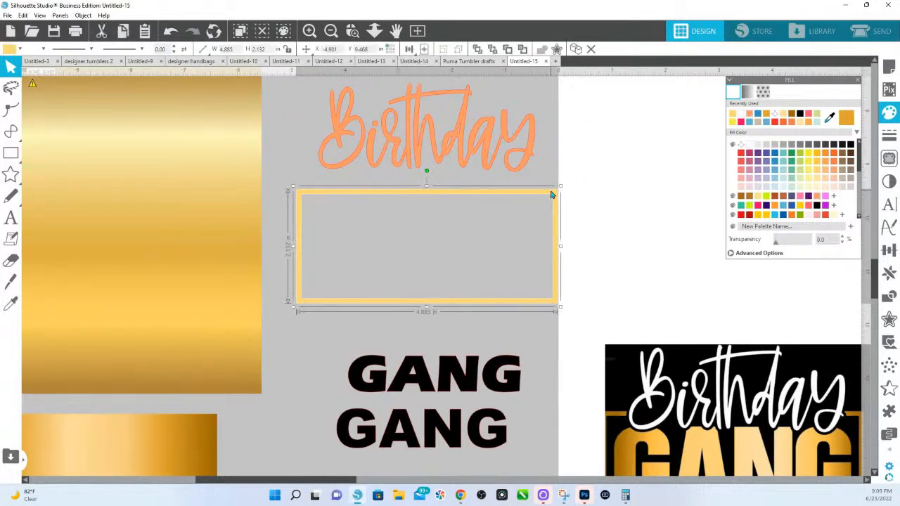
pyautogui.press('Up')
pyautogui.press('Up')
pyautogui.press('Up')
pyautogui.press('Up')
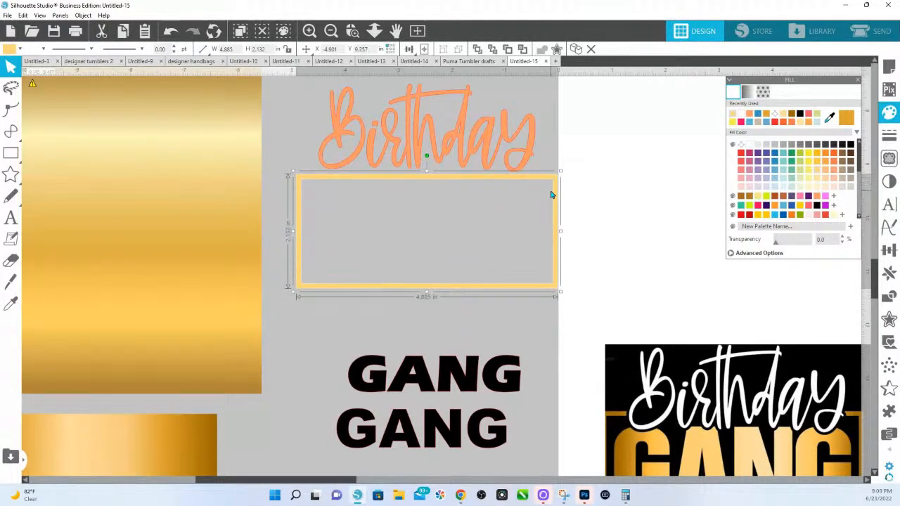
pyautogui.press('Up')
pyautogui.press('Up')
pyautogui.press('Up')
pyautogui.press('Up')
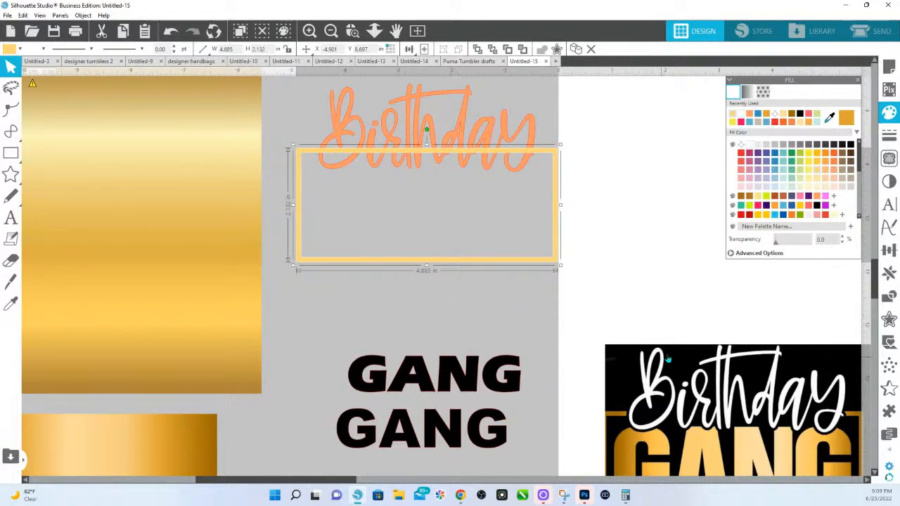
# Add the text "GANG GIRL" in the Impact font below the gold frame.
pyautogui.click(14, 220)
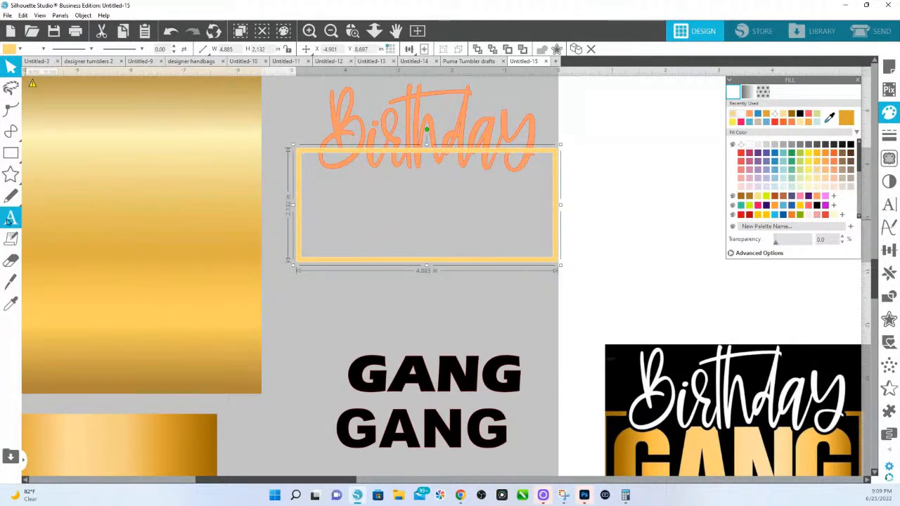
pyautogui.click(356, 294)
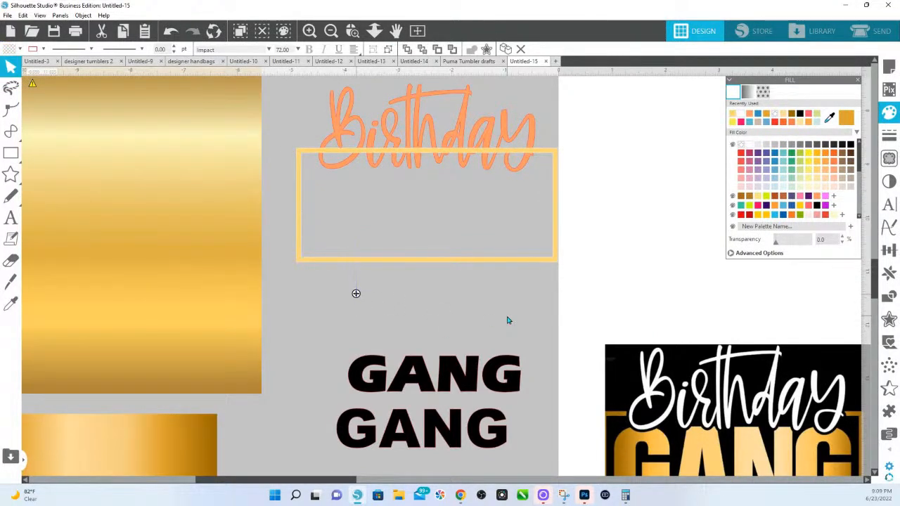
pyautogui.write('GA')
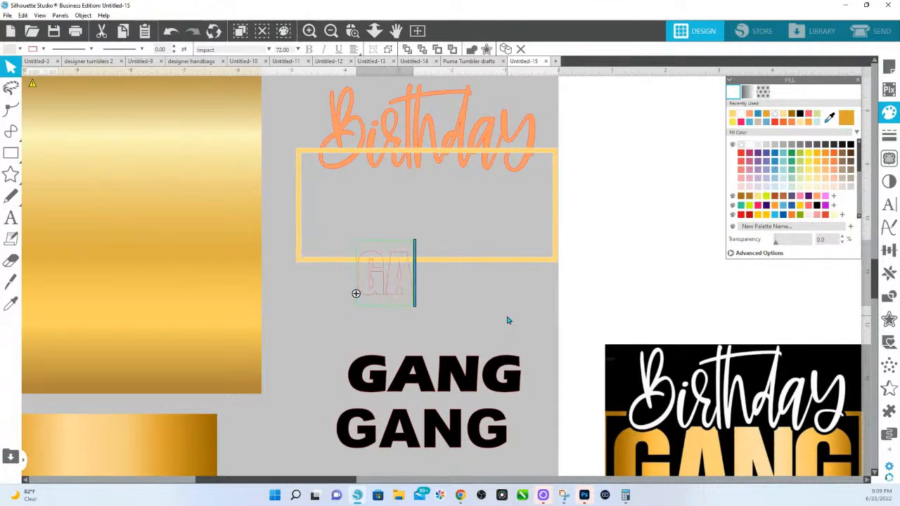
pyautogui.write('NG GIRL')
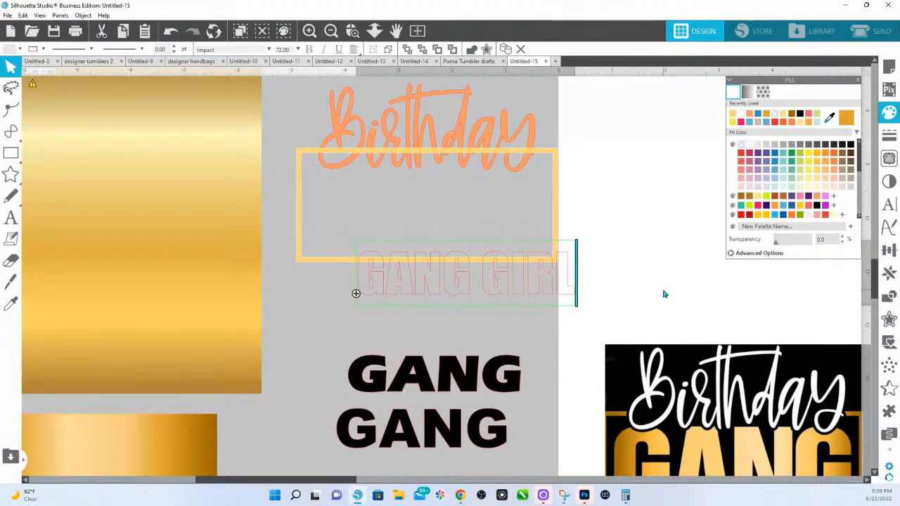
pyautogui.click(569, 293)
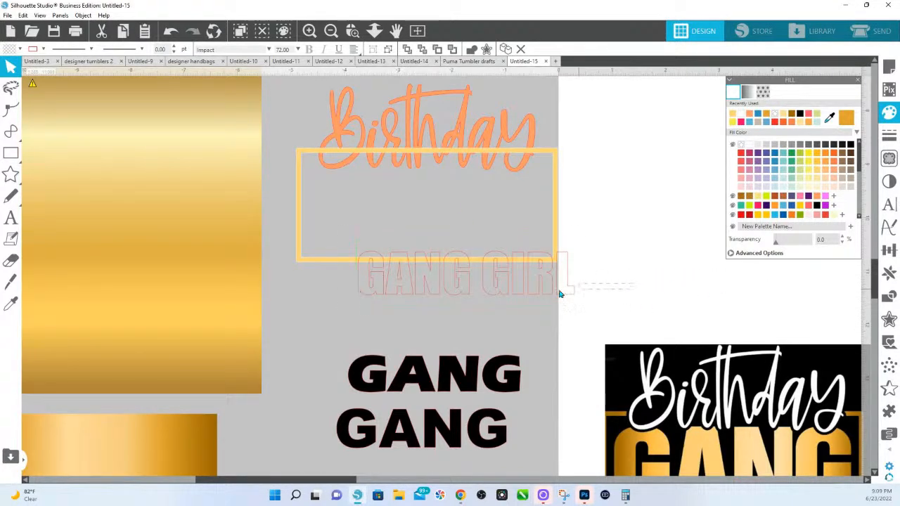
# Fill the GANG GIRL text with light teal and place it over the gold GANG lettering in the source image.
pyautogui.moveTo(554, 293); pyautogui.dragTo(537, 314)
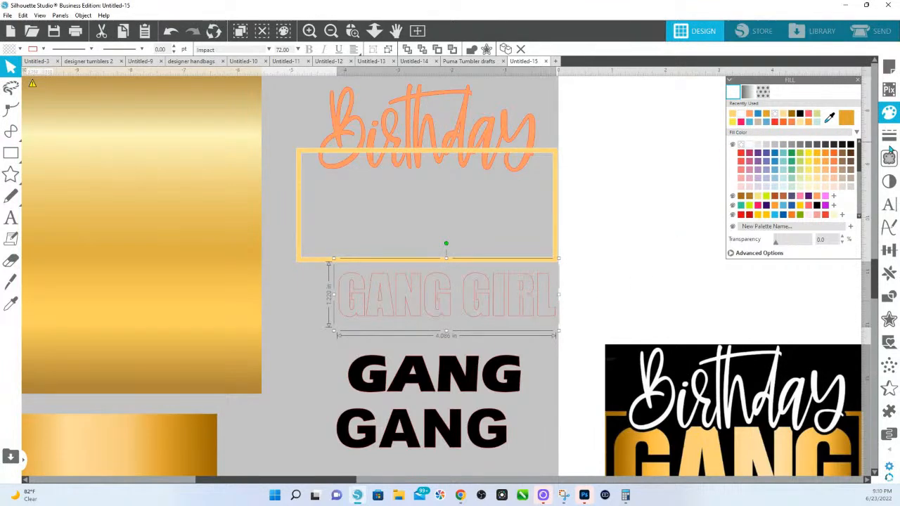
pyautogui.click(851, 145)
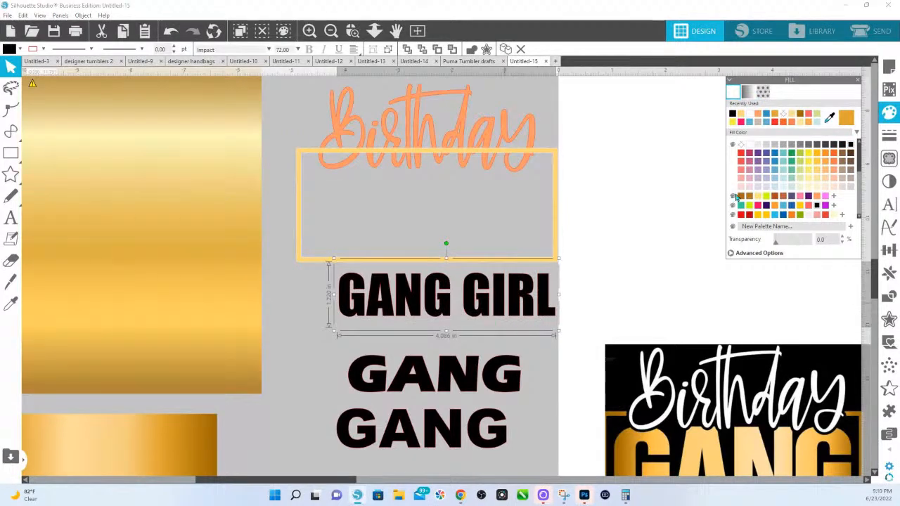
pyautogui.click(783, 170)
pyautogui.moveTo(391, 304); pyautogui.dragTo(699, 389)
# Enlarge the teal GANG GIRL text to 108.27 pt and shift it toward the source image's first G.
pyautogui.click(353, 30)
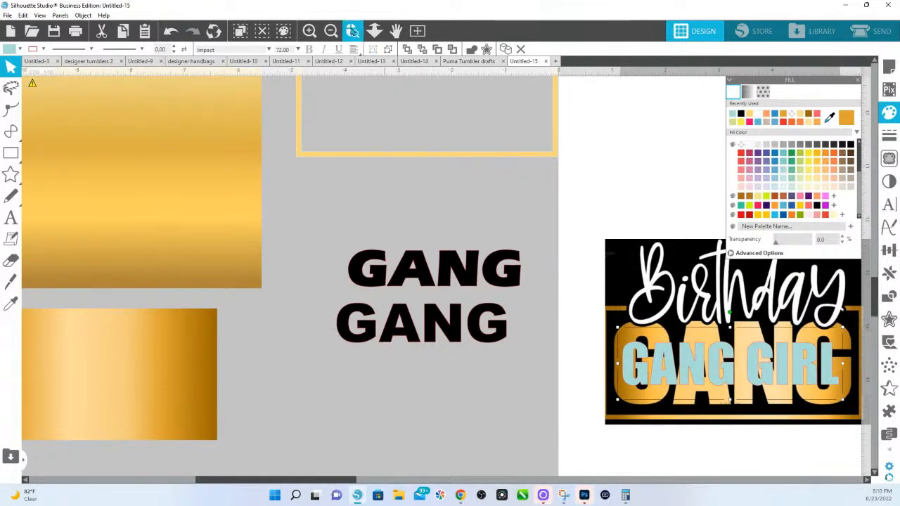
pyautogui.moveTo(845, 435); pyautogui.dragTo(847, 435)
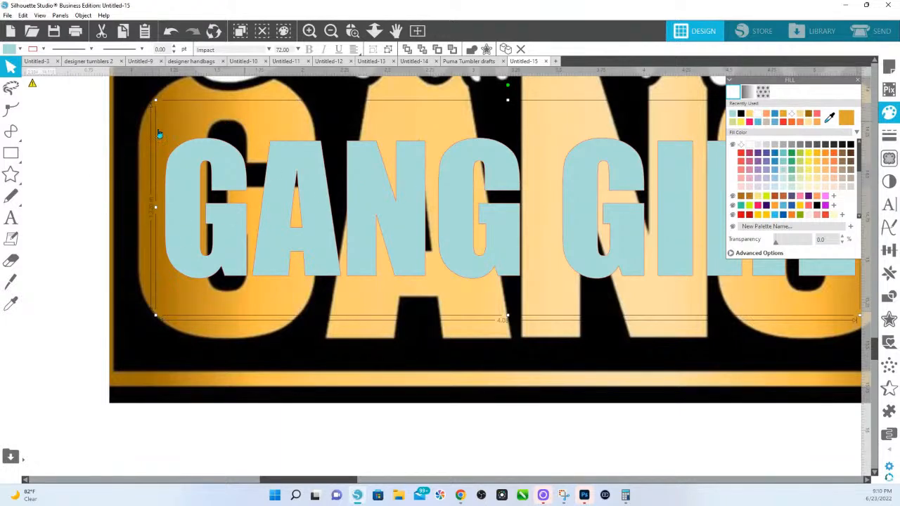
pyautogui.click(374, 30)
pyautogui.moveTo(461, 258); pyautogui.dragTo(494, 200)
pyautogui.click(494, 200)
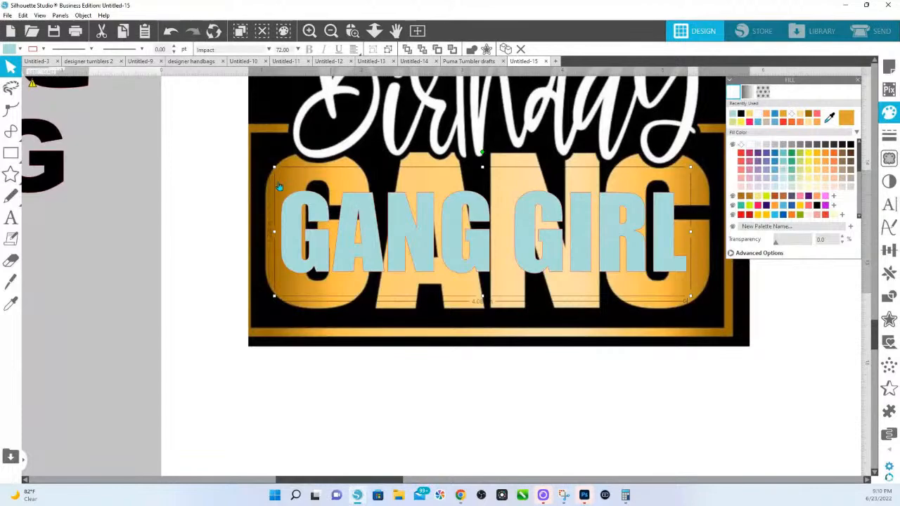
pyautogui.moveTo(275, 167); pyautogui.dragTo(63, 107)
pyautogui.moveTo(111, 181); pyautogui.dragTo(321, 190)
pyautogui.click(277, 311)
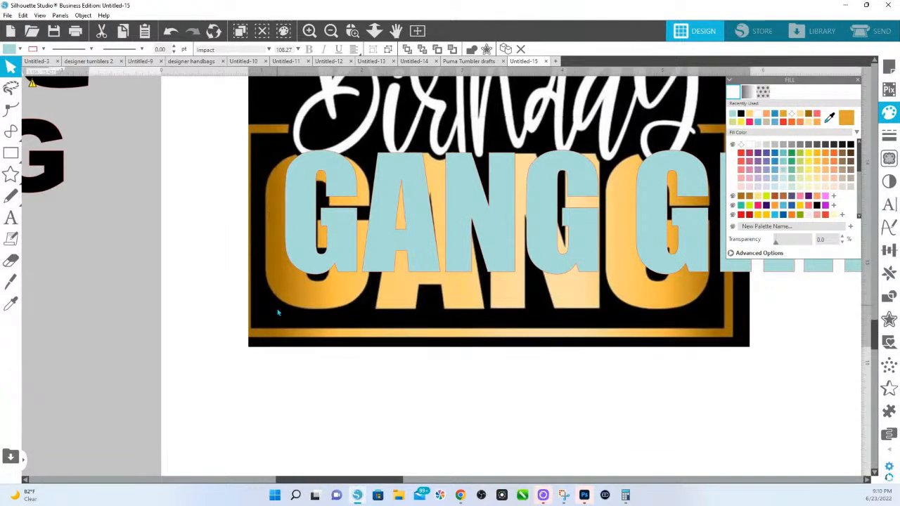
# Enlarge the teal text to 152.50 pt and align its first G with the first gold G in the source image.
pyautogui.click(285, 314)
pyautogui.moveTo(278, 310); pyautogui.dragTo(140, 486)
pyautogui.moveTo(237, 195)
pyautogui.mouseDown()
pyautogui.moveTo(261, 245)
pyautogui.moveTo(354, 239)
pyautogui.mouseUp()
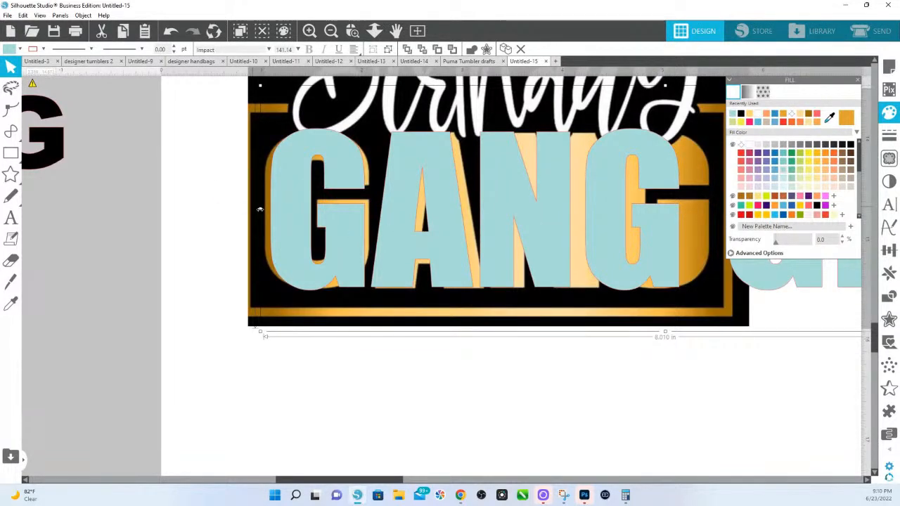
pyautogui.moveTo(259, 209); pyautogui.dragTo(281, 211)
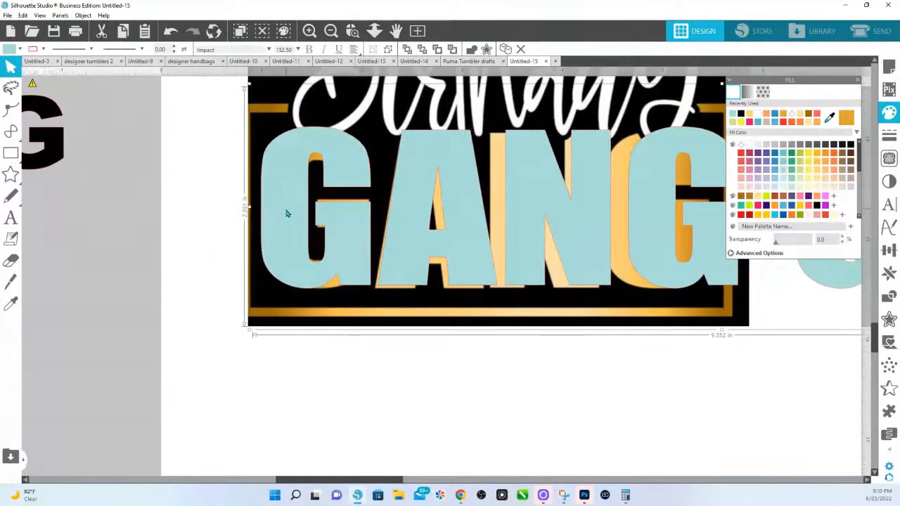
pyautogui.moveTo(285, 214); pyautogui.dragTo(291, 214)
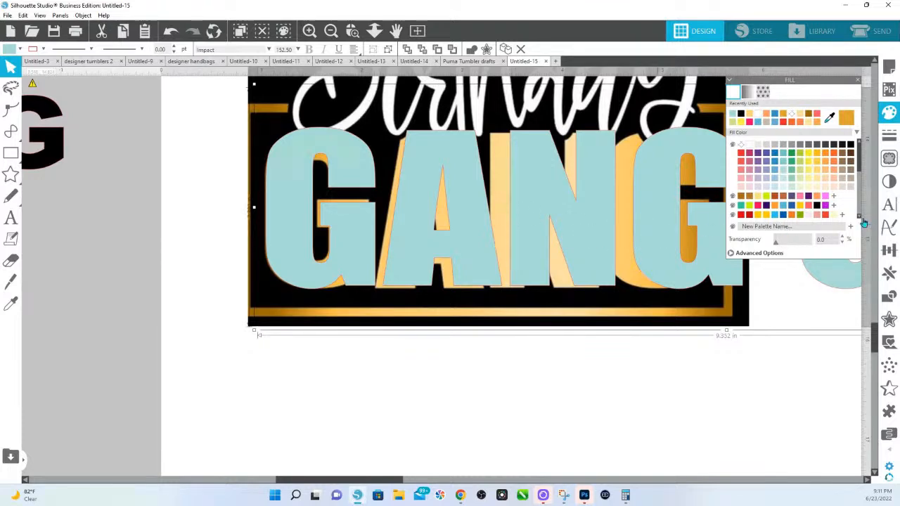
# Set the character spacing of the teal GANG GIRL text to 95% and deselect it.
pyautogui.click(889, 205)
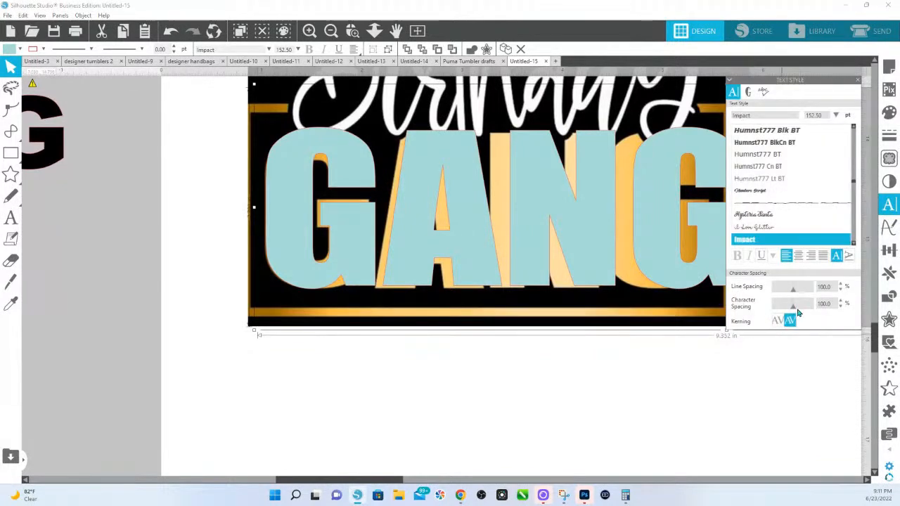
pyautogui.moveTo(792, 310); pyautogui.dragTo(792, 310)
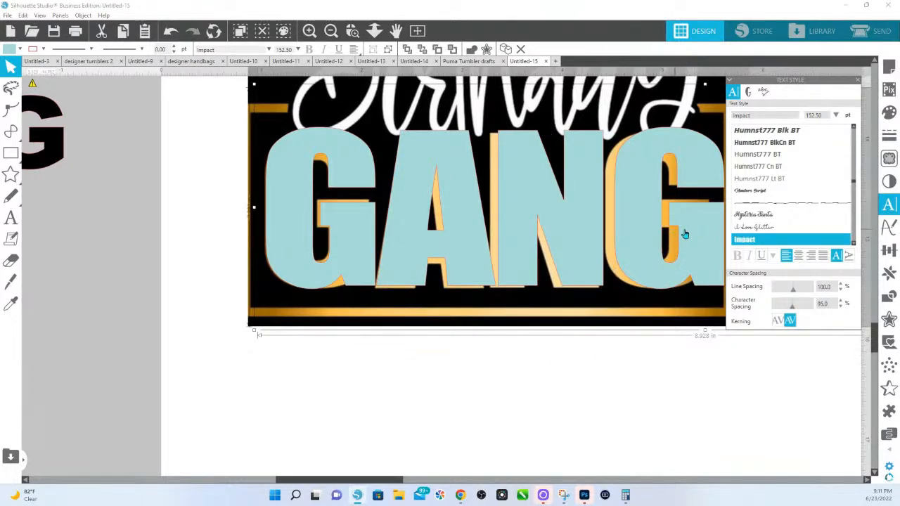
pyautogui.click(402, 372)
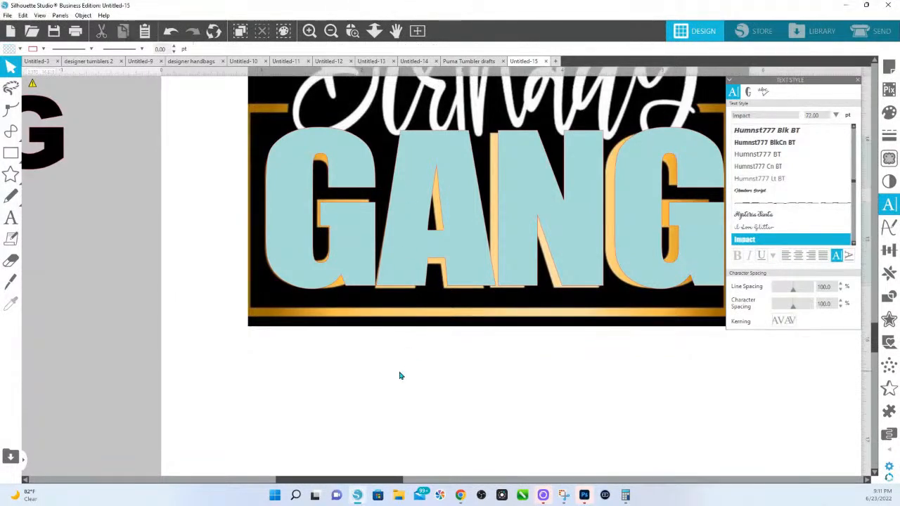
# Ungroup the teal GANG GIRL text into separate letters.
pyautogui.click(340, 233)
pyautogui.rightClick(341, 234)
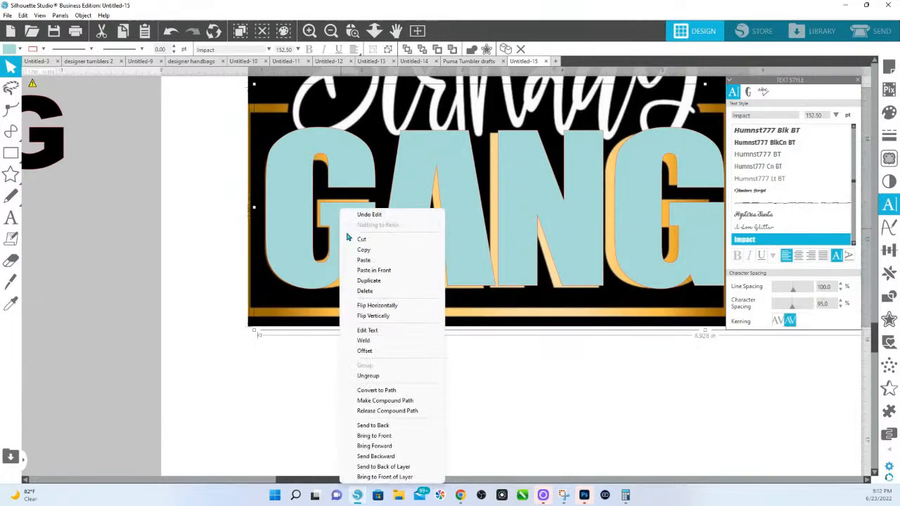
pyautogui.click(394, 379)
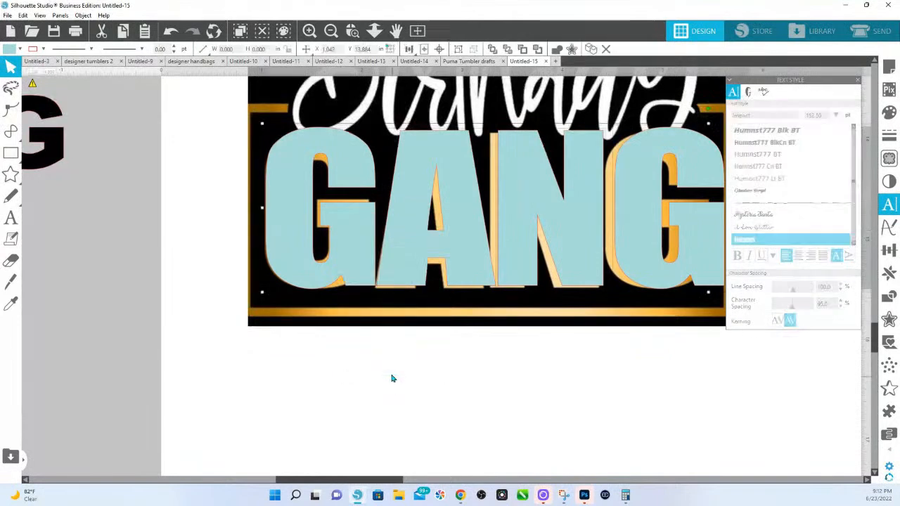
# Delete the notch points at the base of the first teal G and convert its lower right edge to a curve.
pyautogui.doubleClick(346, 247)
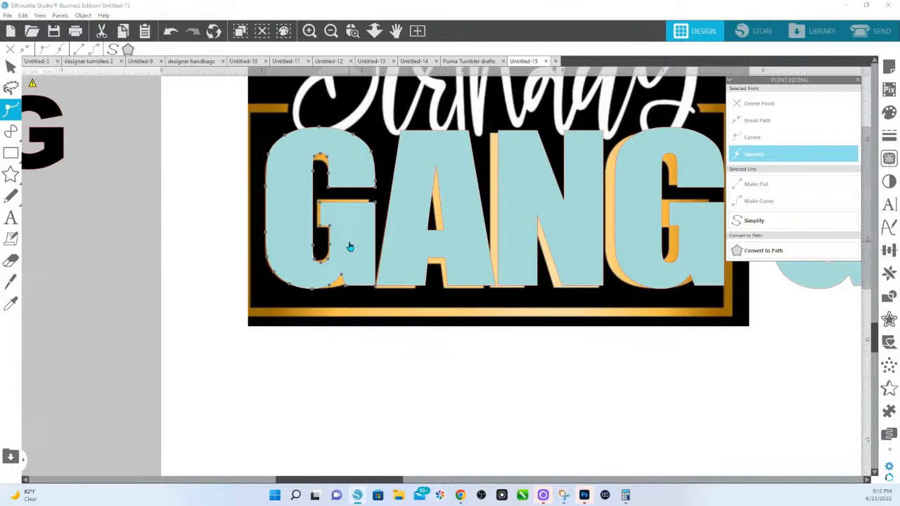
pyautogui.click(331, 282)
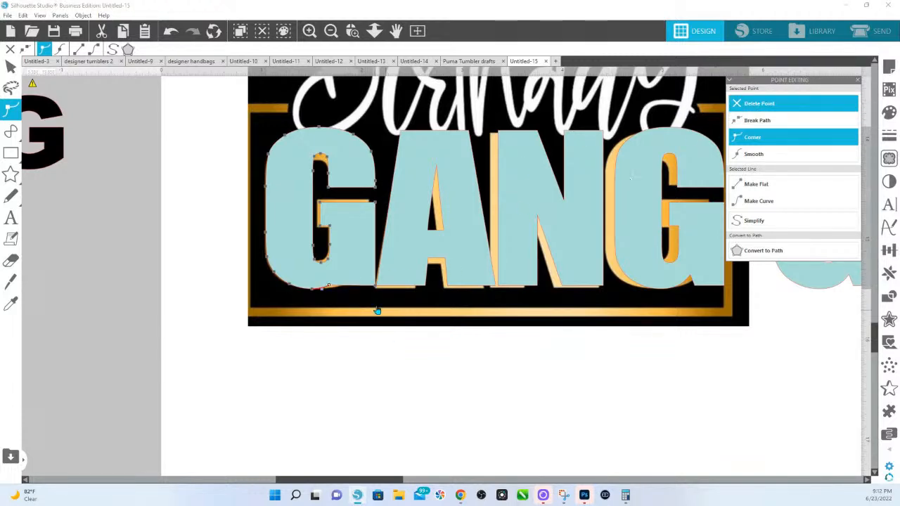
pyautogui.click(376, 287)
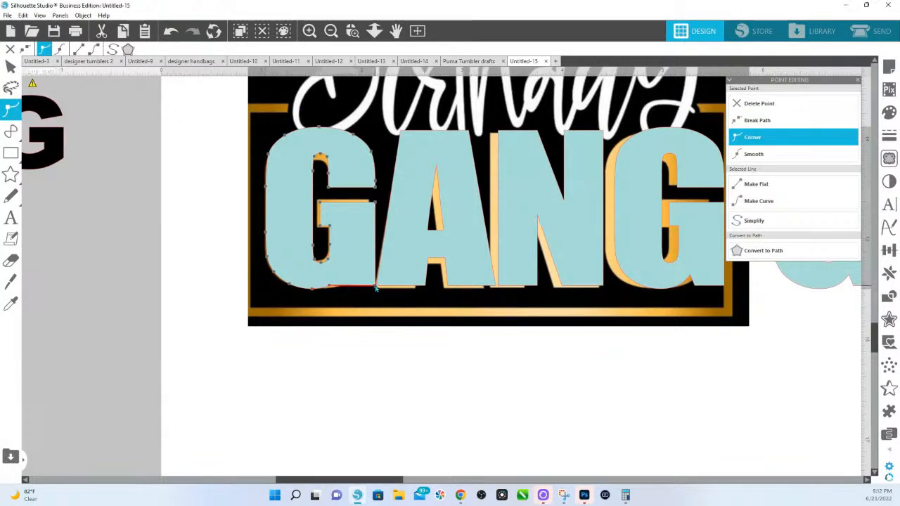
pyautogui.click(764, 202)
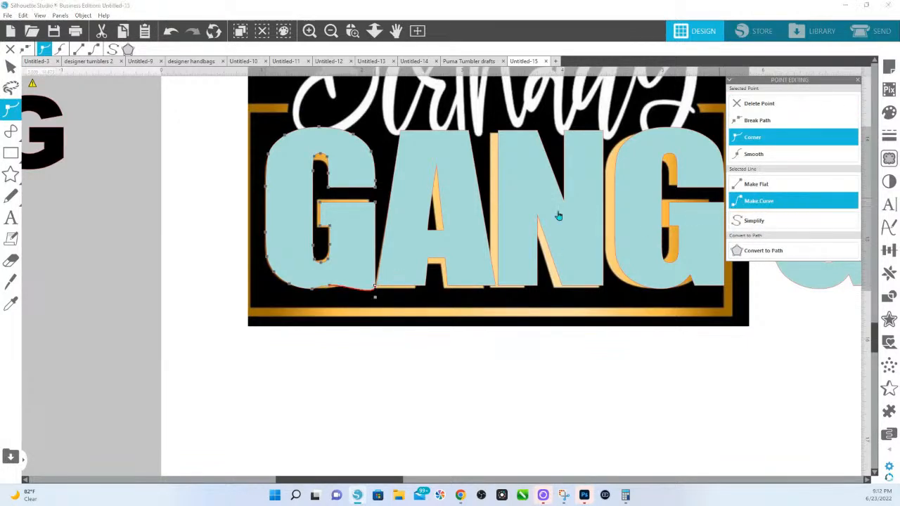
# Set the first teal G's fill transparency to about 48% and shift the letter slightly left over the gold G.
pyautogui.click(890, 113)
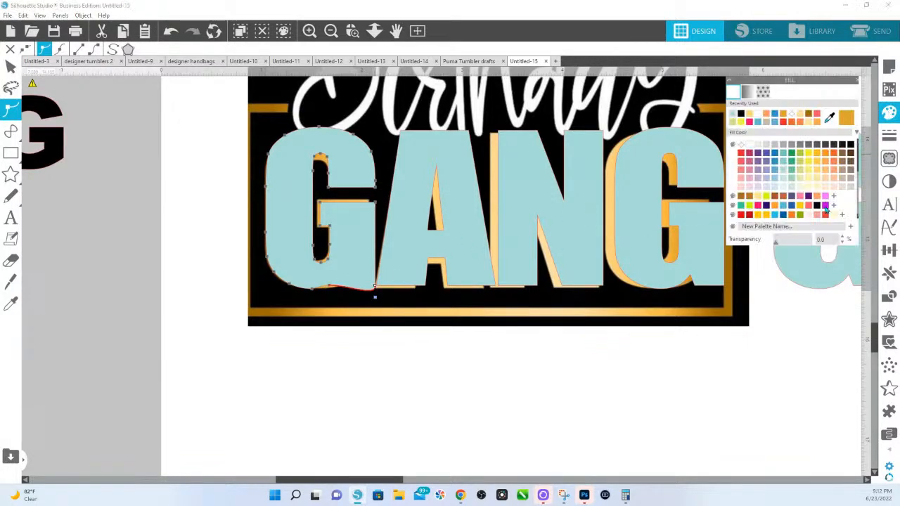
pyautogui.moveTo(778, 242); pyautogui.dragTo(794, 244)
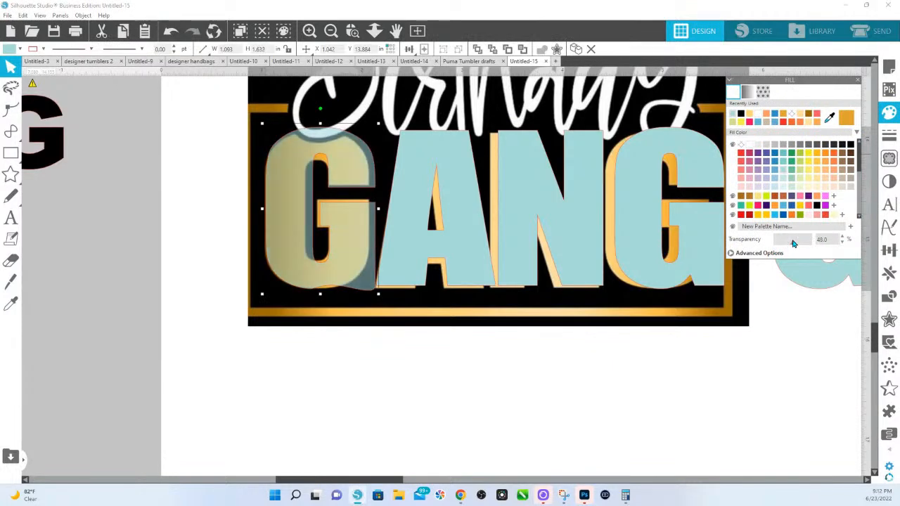
pyautogui.doubleClick(319, 286)
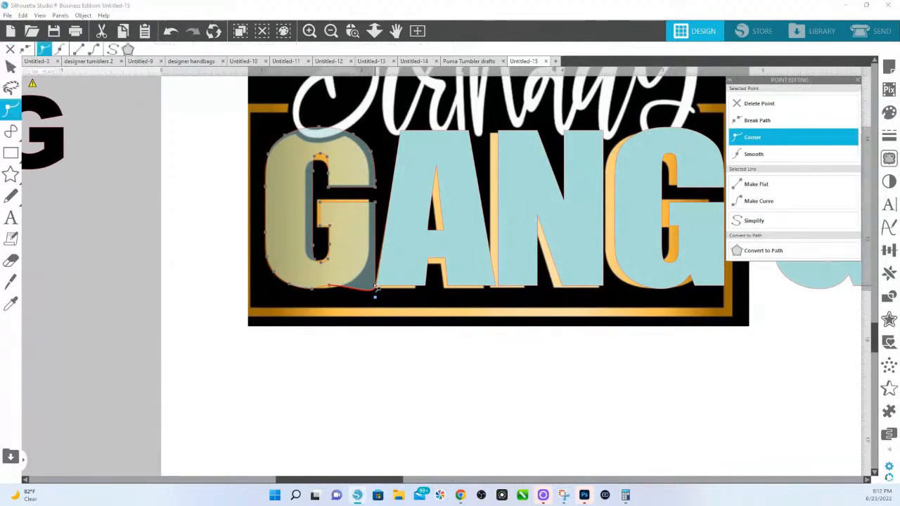
pyautogui.moveTo(362, 224); pyautogui.dragTo(356, 222)
# Remove the extra base point of the first G and reshape its square lower right corner into a curve following the gold G.
pyautogui.click(324, 284)
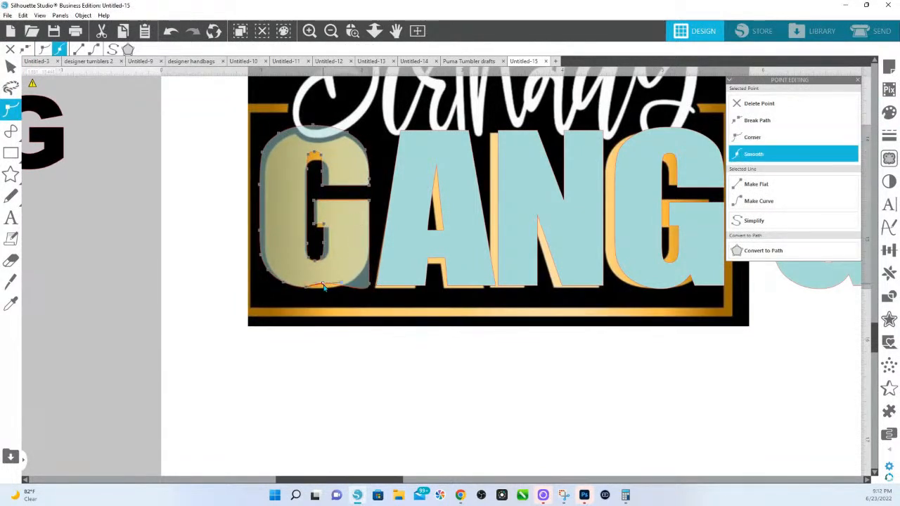
pyautogui.click(770, 104)
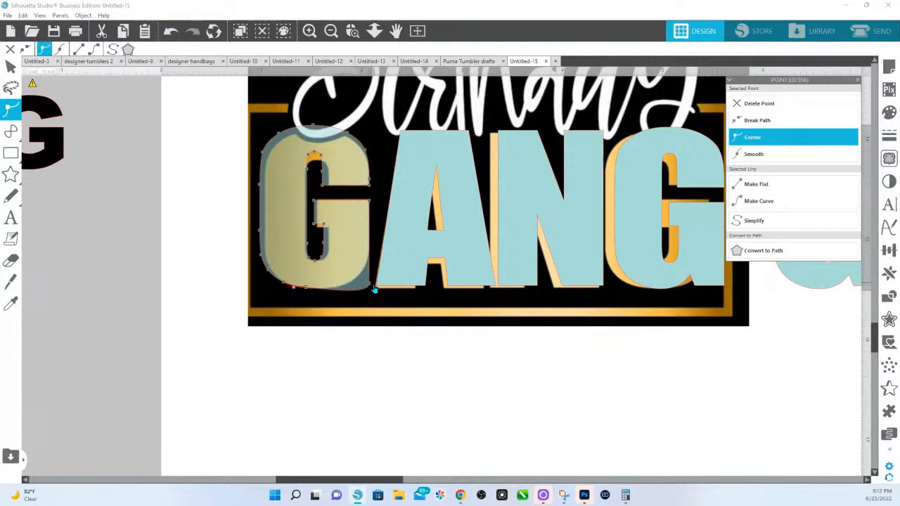
pyautogui.moveTo(371, 285)
pyautogui.mouseDown()
pyautogui.moveTo(368, 256)
pyautogui.moveTo(363, 298)
pyautogui.mouseUp()
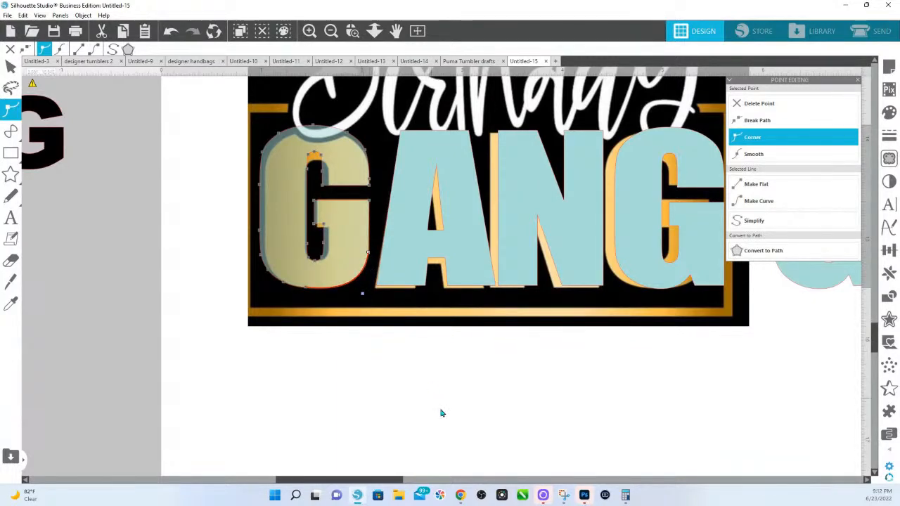
pyautogui.click(324, 270)
pyautogui.click(11, 66)
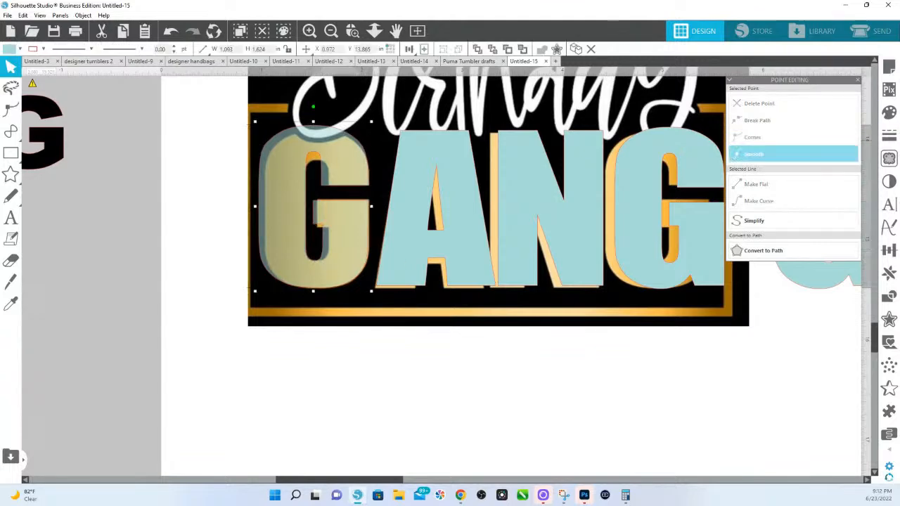
# Make the reshaped first G opaque again with 0% transparency and deselect it.
pyautogui.click(889, 111)
pyautogui.moveTo(793, 243); pyautogui.dragTo(774, 242)
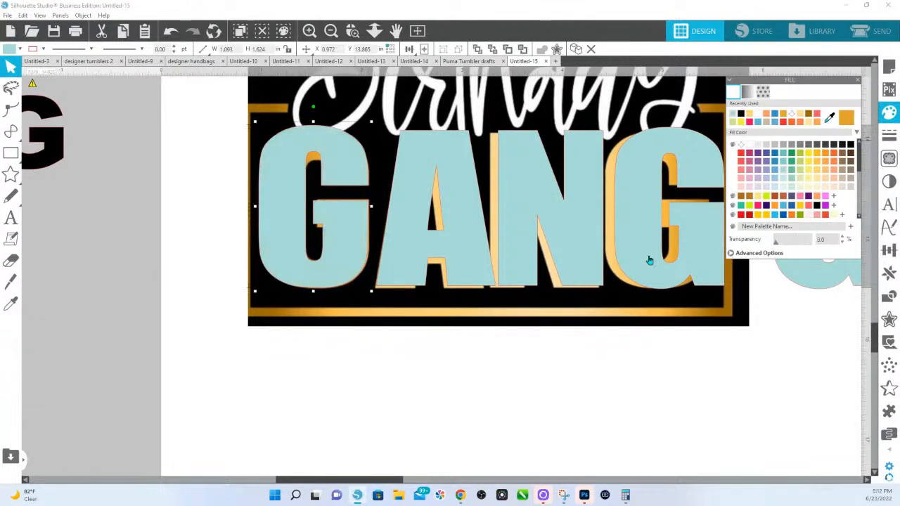
pyautogui.click(704, 236)
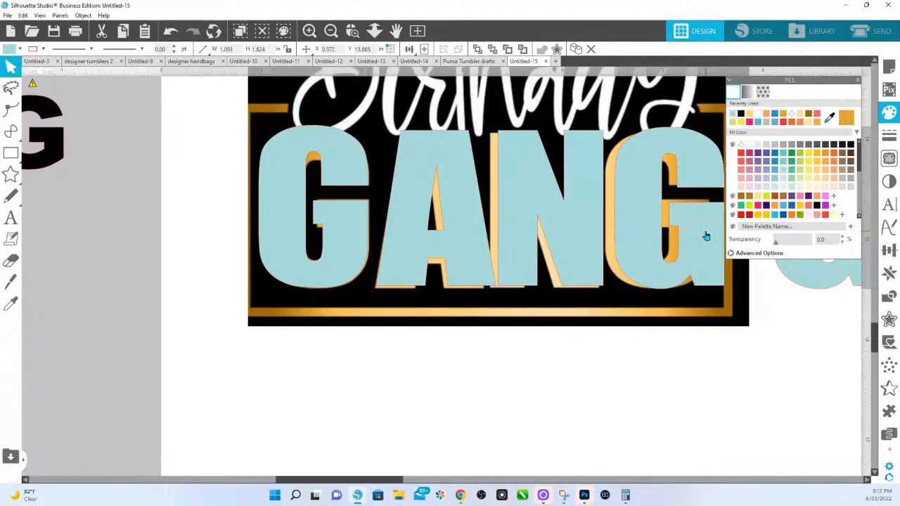
# Lower the short inner edge of the first G's crossbar to match the gold G underneath.
pyautogui.doubleClick(337, 237)
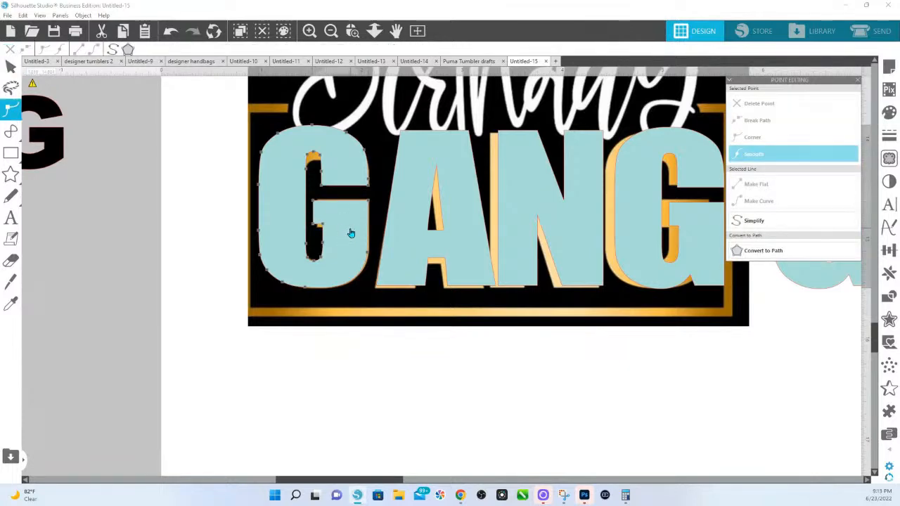
pyautogui.click(310, 223)
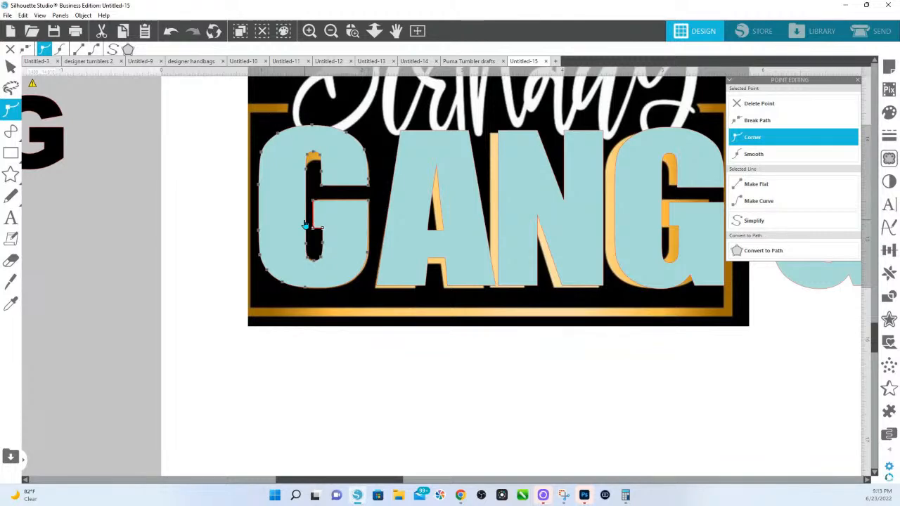
pyautogui.click(423, 391)
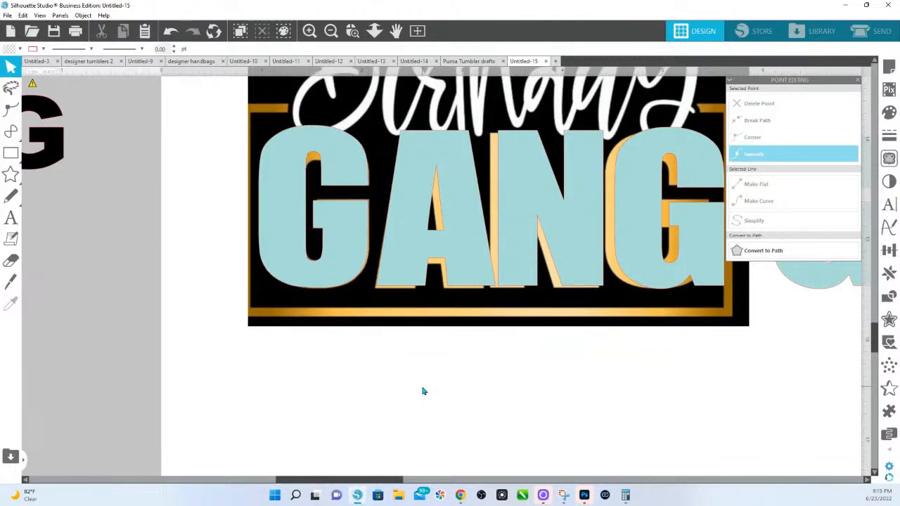
# Duplicate the reshaped first G in place and fill the copy with bright yellow.
pyautogui.click(365, 229)
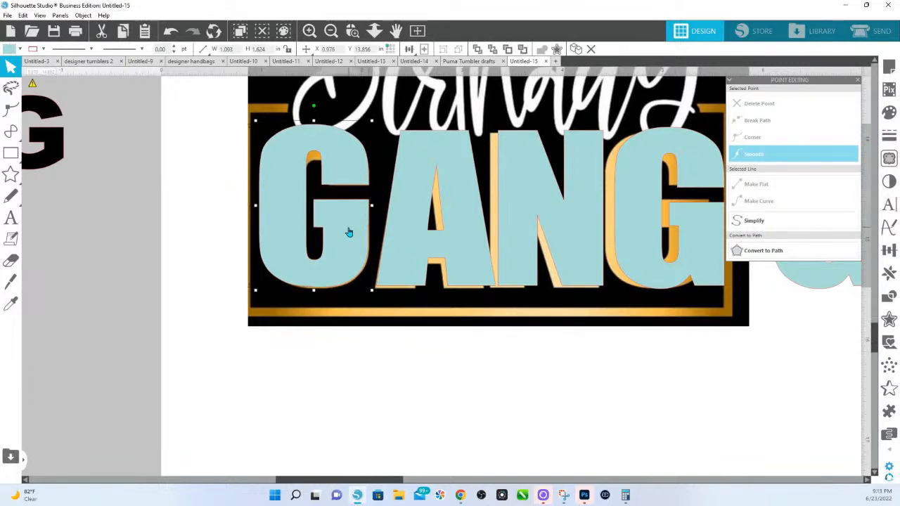
pyautogui.click(889, 112)
pyautogui.click(817, 175)
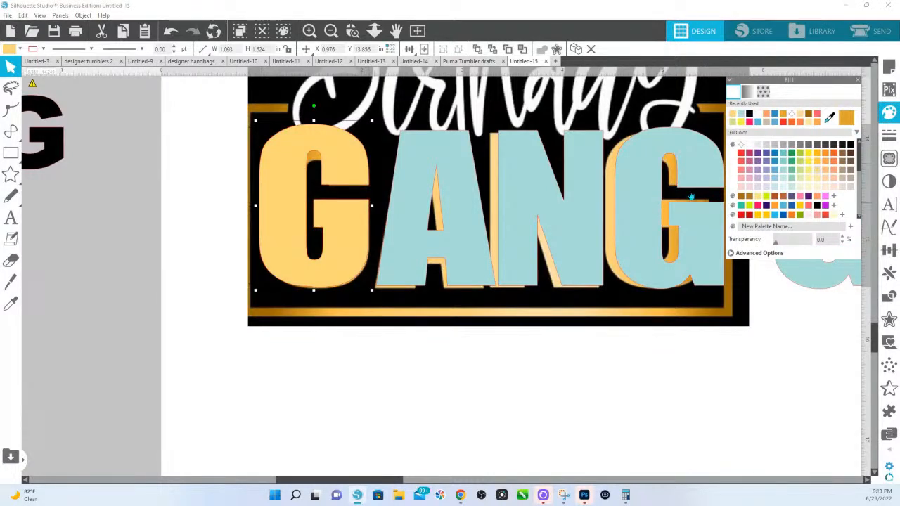
pyautogui.click(800, 205)
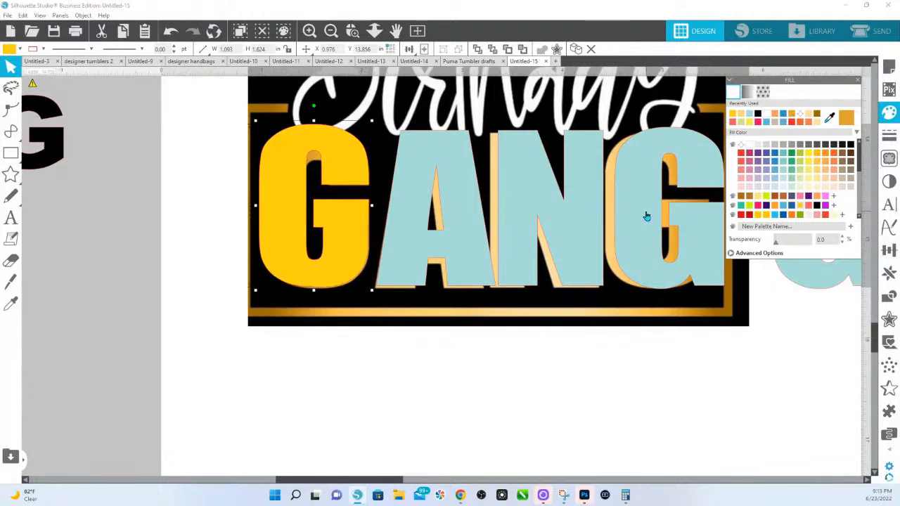
# Right-align the yellow G copy with the last teal G of GANG and delete that original teal G.
pyautogui.click(646, 216)
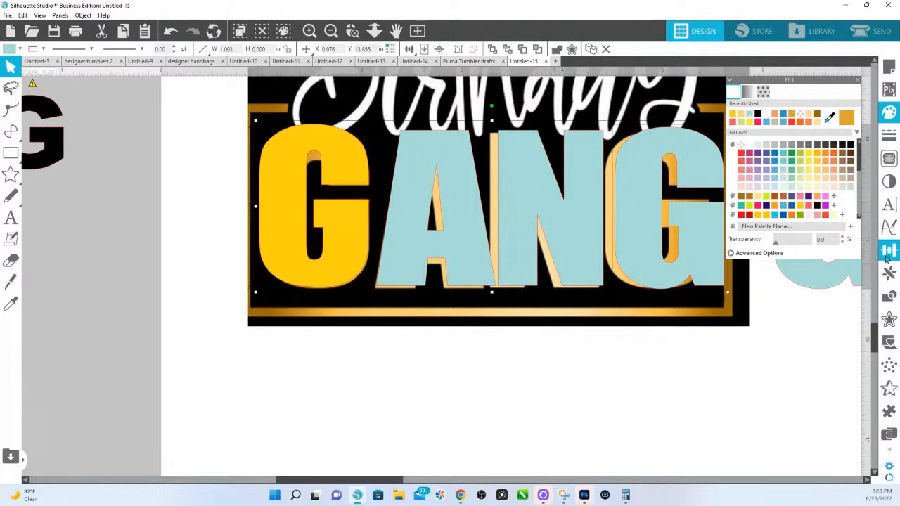
pyautogui.click(888, 254)
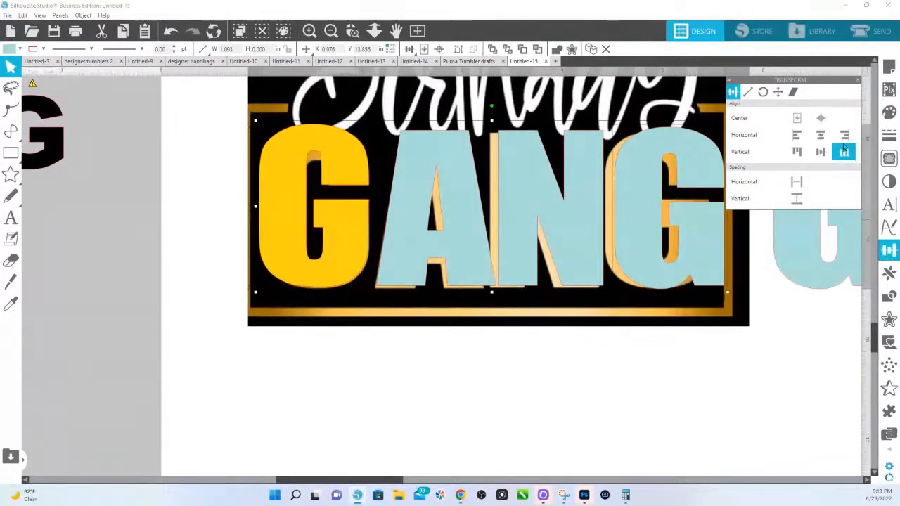
pyautogui.click(845, 136)
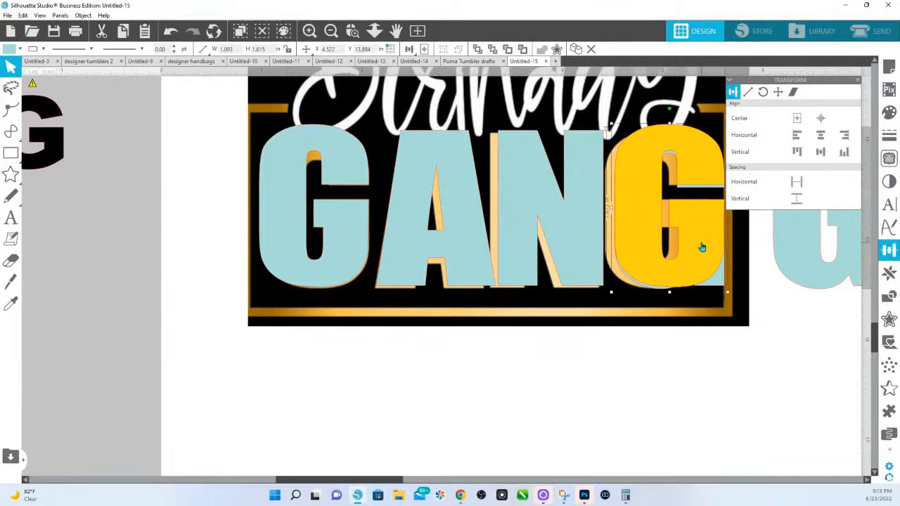
pyautogui.press('Delete')
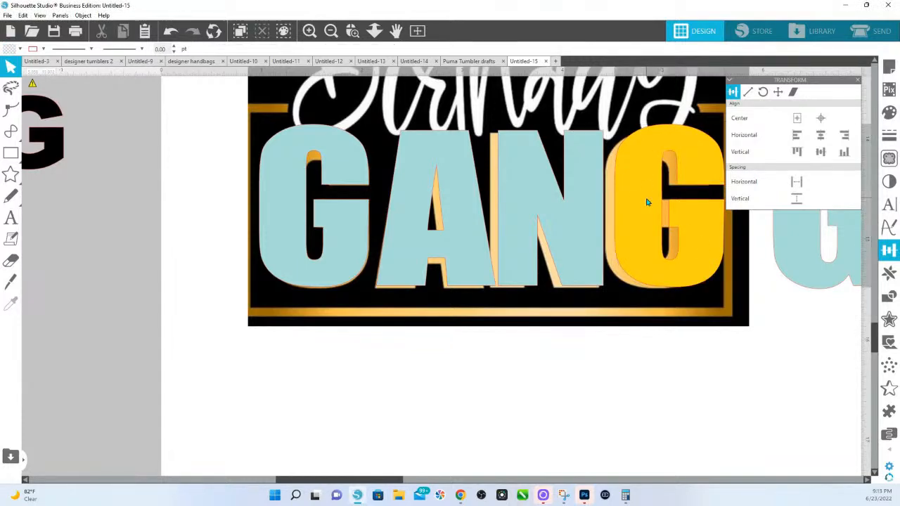
# Nudge the yellow G left until it lines up with the last gold G in the source image.
pyautogui.click(648, 203)
pyautogui.press('Left')
pyautogui.press('Left')
pyautogui.press('Left')
pyautogui.press('Left')
pyautogui.press('Left')
pyautogui.press('Left')
pyautogui.press('Left')
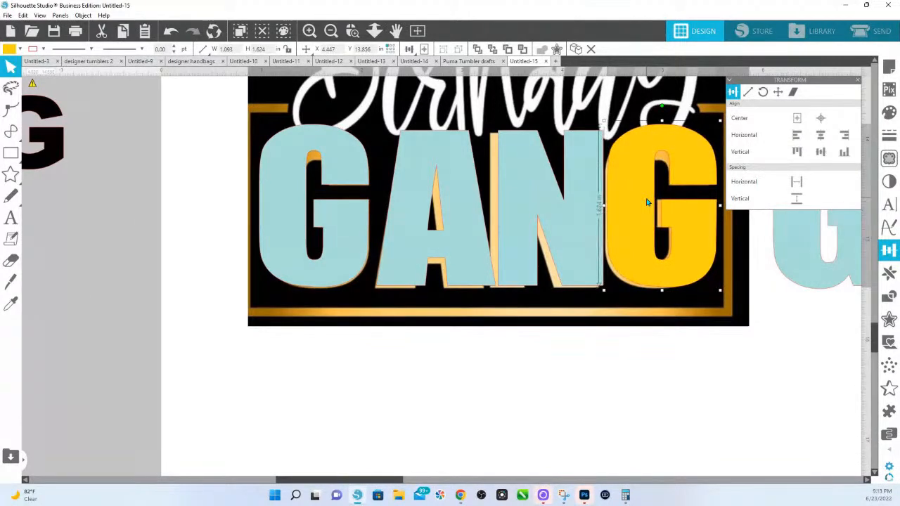
# Nudge the teal A slightly left to tighten the gap after the first G.
pyautogui.click(453, 162)
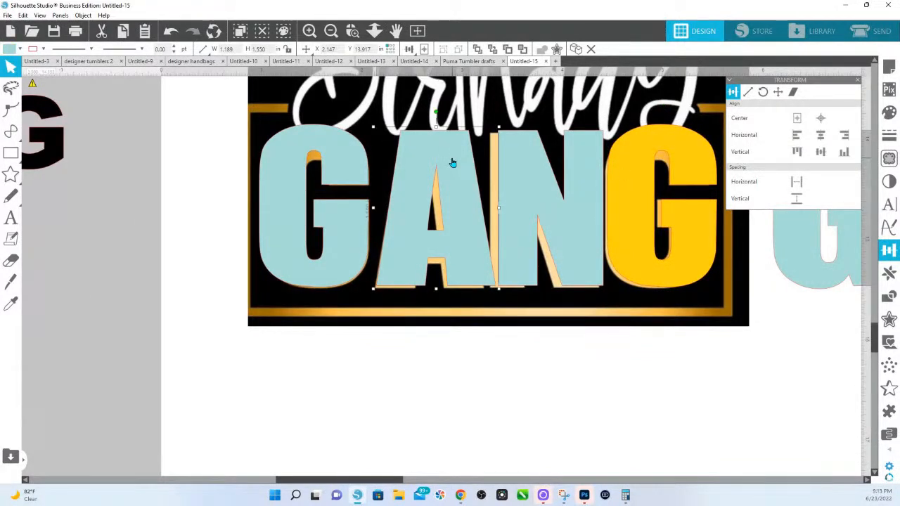
pyautogui.press('Left')
pyautogui.press('Left')
pyautogui.press('Left')
pyautogui.press('Left')
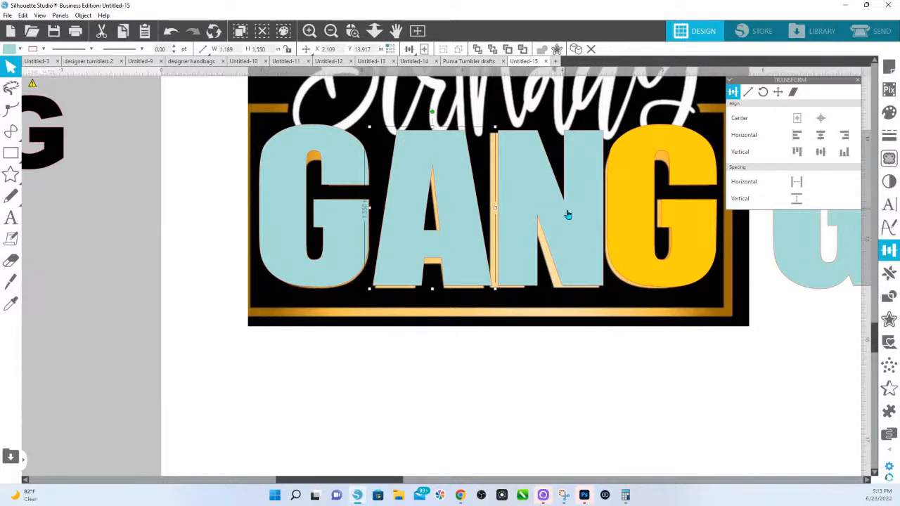
pyautogui.click(348, 248)
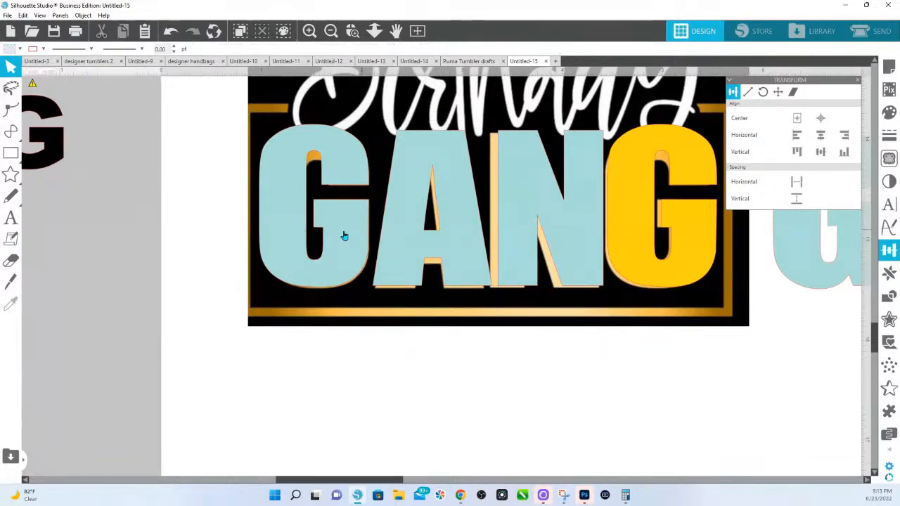
pyautogui.click(411, 229)
pyautogui.keyDown('shift'); pyautogui.click(520, 228); pyautogui.keyUp('shift')
pyautogui.keyDown('shift'); pyautogui.click(636, 215); pyautogui.keyUp('shift')
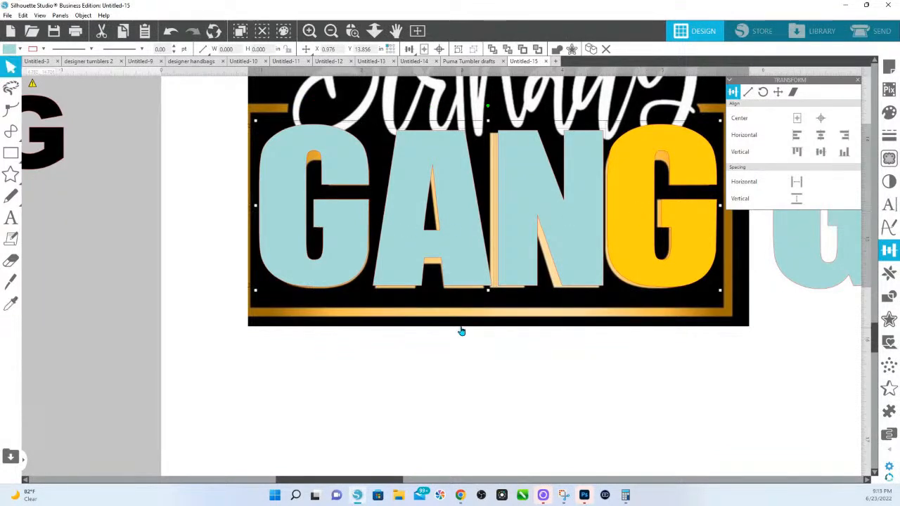
pyautogui.click(357, 237)
pyautogui.click(387, 343)
pyautogui.click(356, 262)
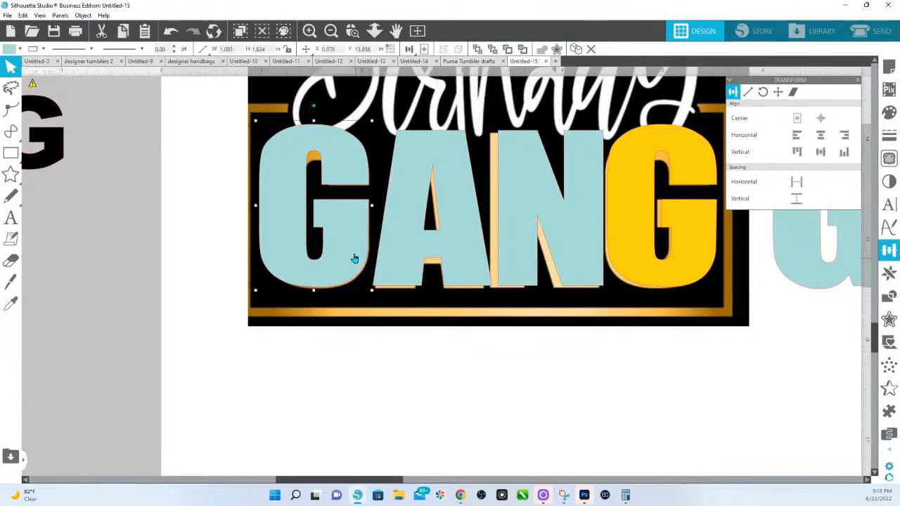
# Place a copy of the yellow G over the G of GIRL by right-aligning the two letters.
pyautogui.click(697, 251)
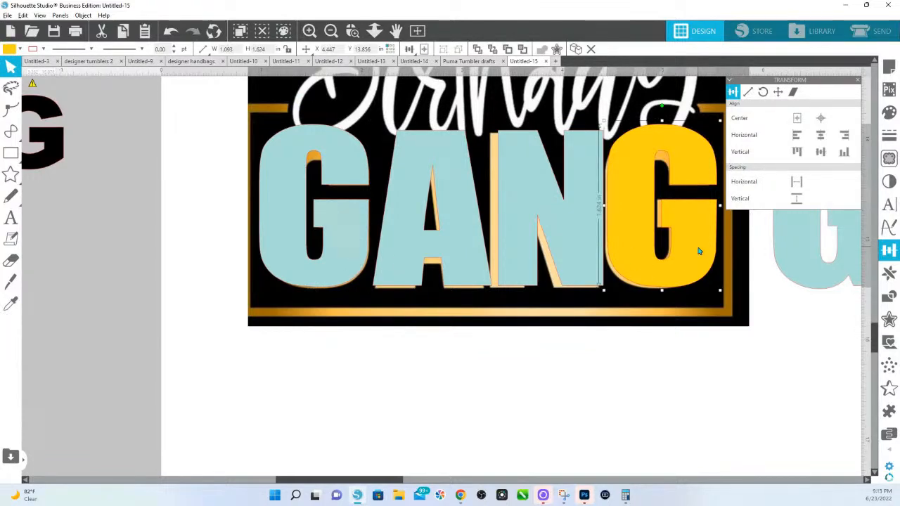
pyautogui.click(846, 137)
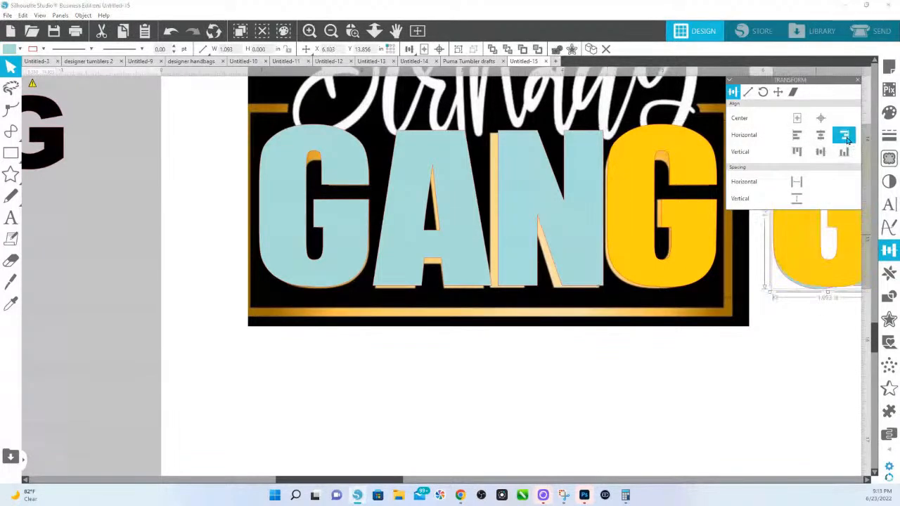
pyautogui.click(743, 420)
# Group the four letters of GANG, including the yellow G.
pyautogui.click(683, 261)
pyautogui.keyDown('shift'); pyautogui.click(587, 261); pyautogui.keyUp('shift')
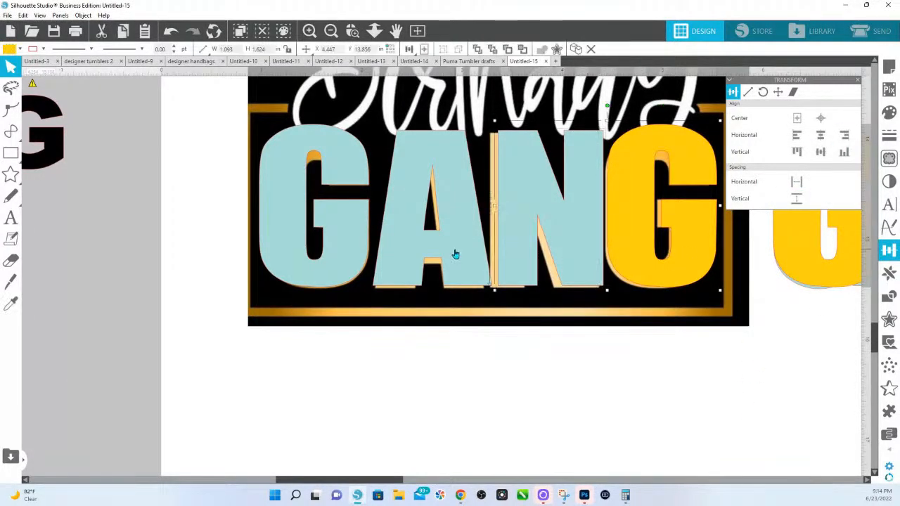
pyautogui.keyDown('shift'); pyautogui.click(455, 254); pyautogui.keyUp('shift')
pyautogui.keyDown('shift'); pyautogui.click(347, 251); pyautogui.keyUp('shift')
pyautogui.rightClick(350, 254)
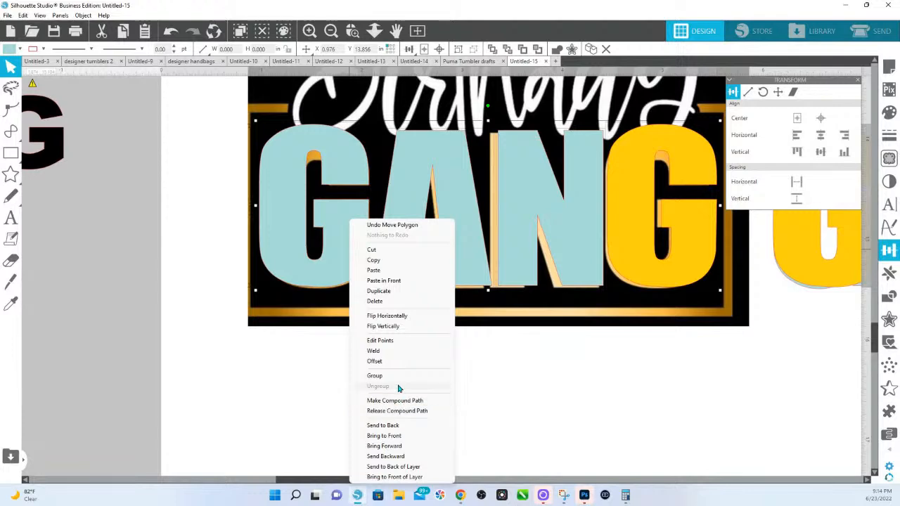
pyautogui.click(413, 377)
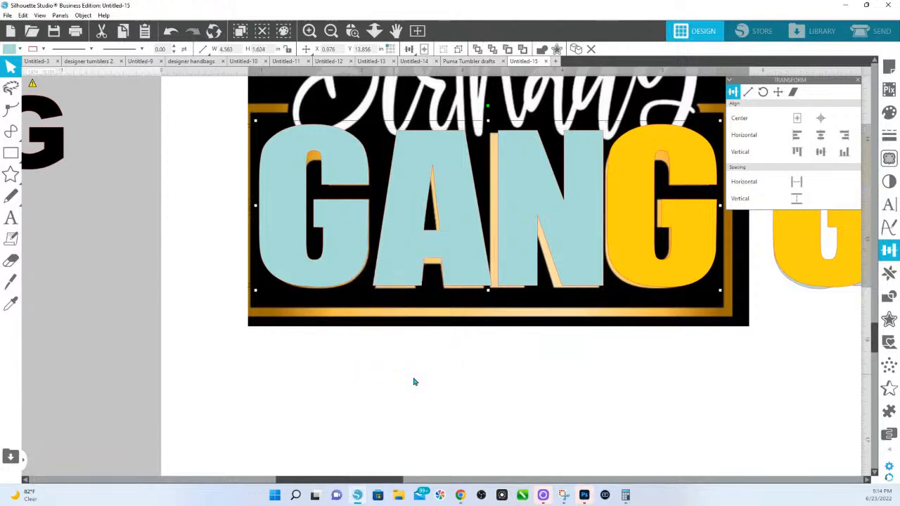
# Move the grouped GANG lettering off the source image to the blank area below it.
pyautogui.click(373, 34)
pyautogui.click(477, 257)
pyautogui.moveTo(498, 214); pyautogui.dragTo(451, 417)
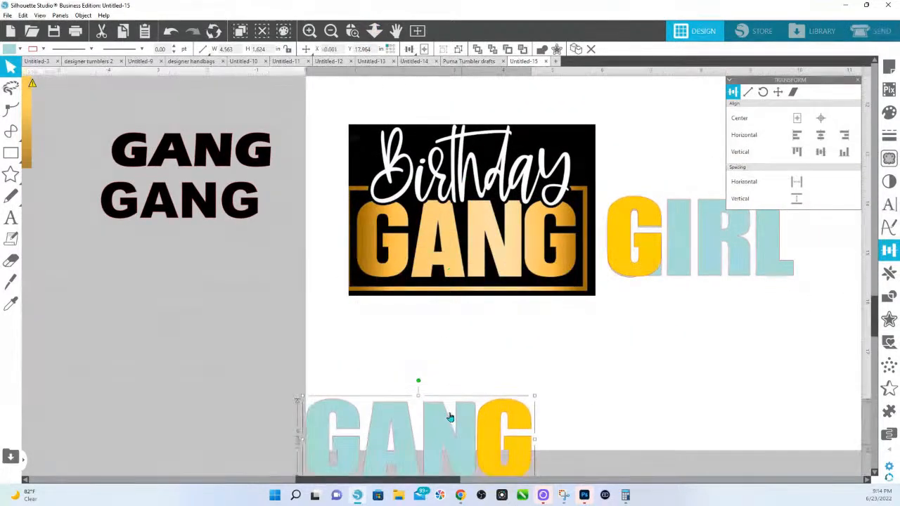
# Delete the teal G hidden beneath the yellow G of GIRL.
pyautogui.press('space')
pyautogui.moveTo(702, 332); pyautogui.dragTo(552, 376)
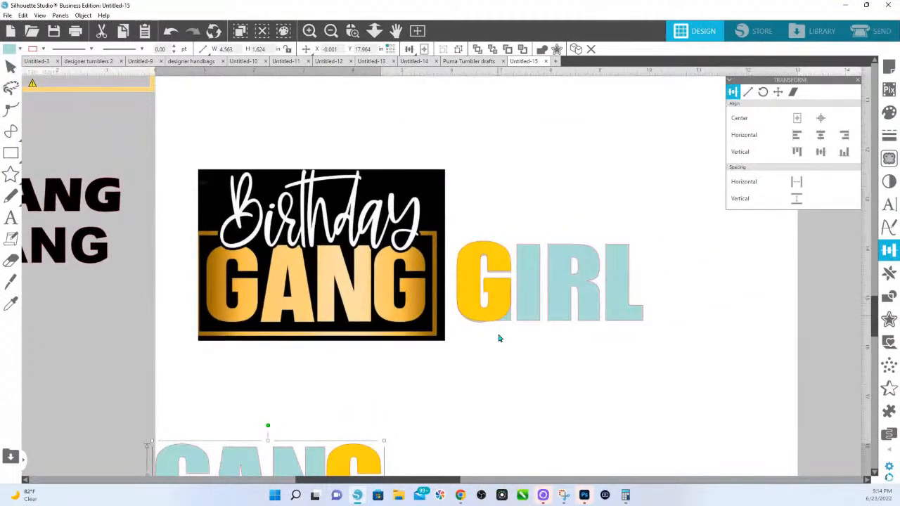
pyautogui.click(506, 327)
pyautogui.click(508, 327)
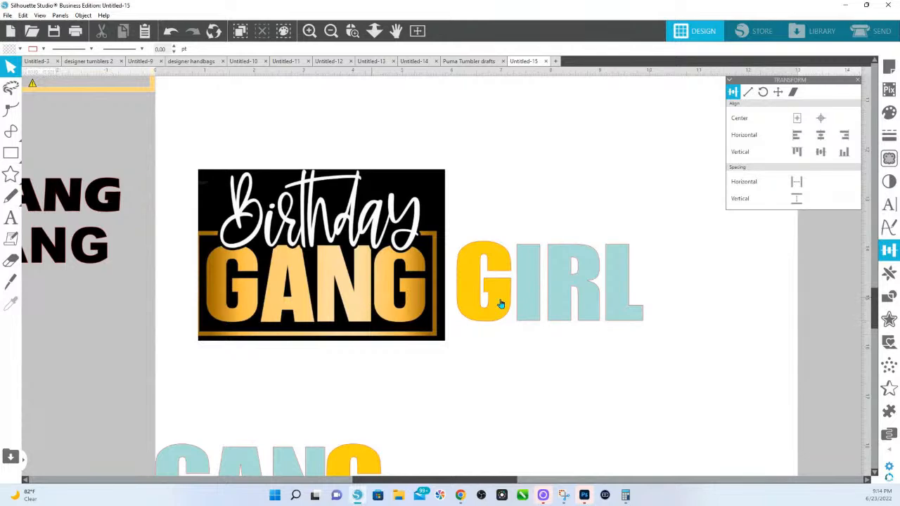
# Group the yellow G with the teal I, R and L of GIRL.
pyautogui.moveTo(687, 335); pyautogui.dragTo(446, 235)
pyautogui.rightClick(512, 267)
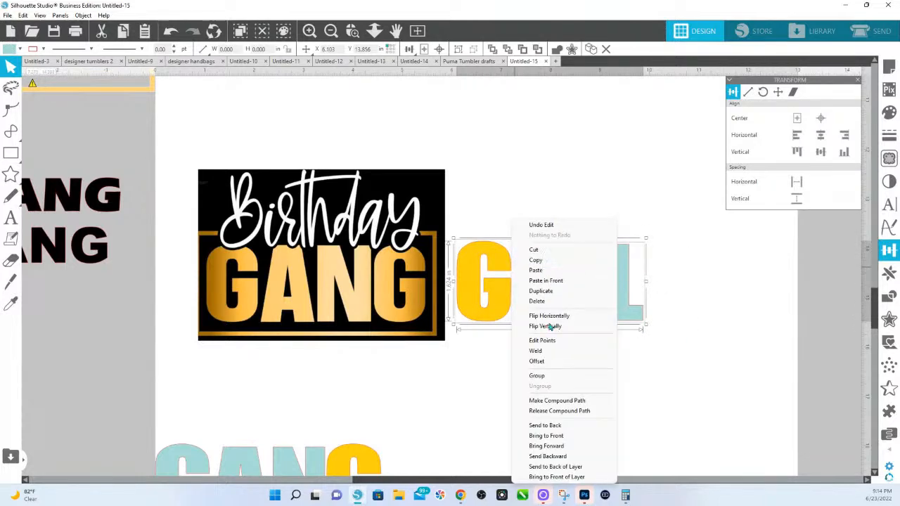
pyautogui.click(555, 374)
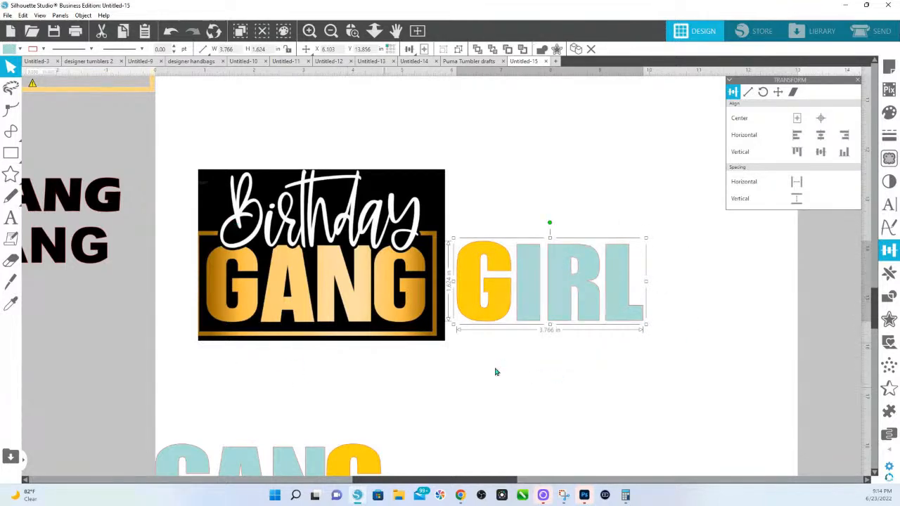
# Move the GIRL and GANG groups above the source image and shift the source image down to clear space.
pyautogui.moveTo(470, 284); pyautogui.dragTo(304, 89)
pyautogui.click(268, 458)
pyautogui.moveTo(227, 454); pyautogui.dragTo(134, 136)
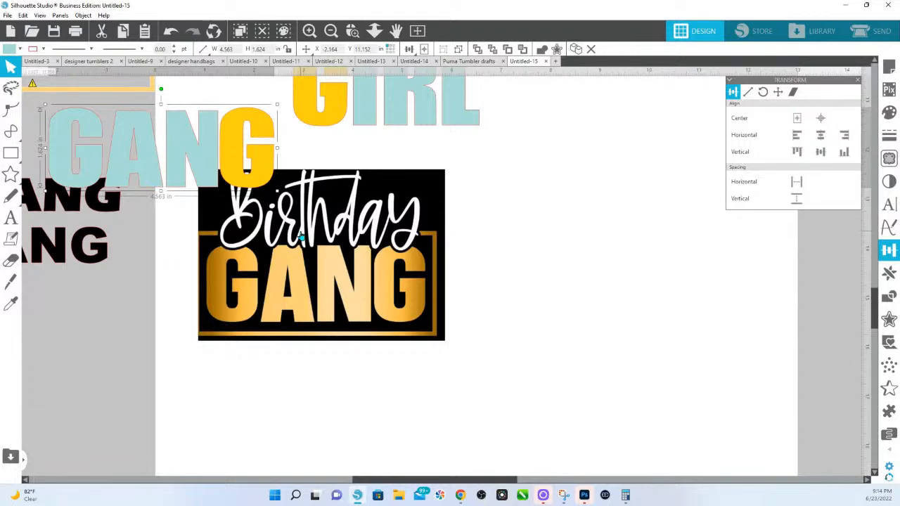
pyautogui.moveTo(366, 249); pyautogui.dragTo(407, 329)
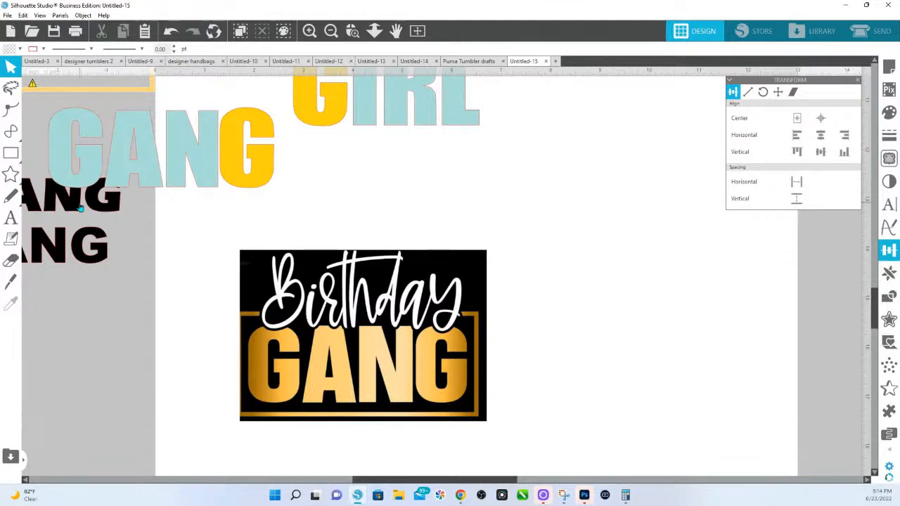
# Move the grouped GANG lettering inside the yellow frame below the orange Birthday script.
pyautogui.press('t')
pyautogui.moveTo(192, 240); pyautogui.dragTo(497, 423)
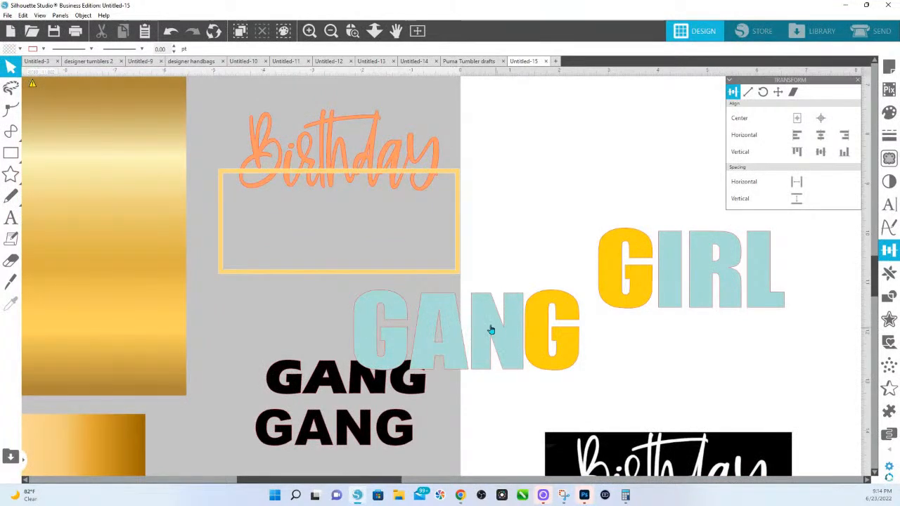
pyautogui.moveTo(396, 311); pyautogui.dragTo(277, 210)
pyautogui.moveTo(347, 252); pyautogui.dragTo(334, 249)
# Center the GANG lettering horizontally and vertically within the yellow frame.
pyautogui.keyDown('shift'); pyautogui.click(332, 260); pyautogui.keyUp('shift')
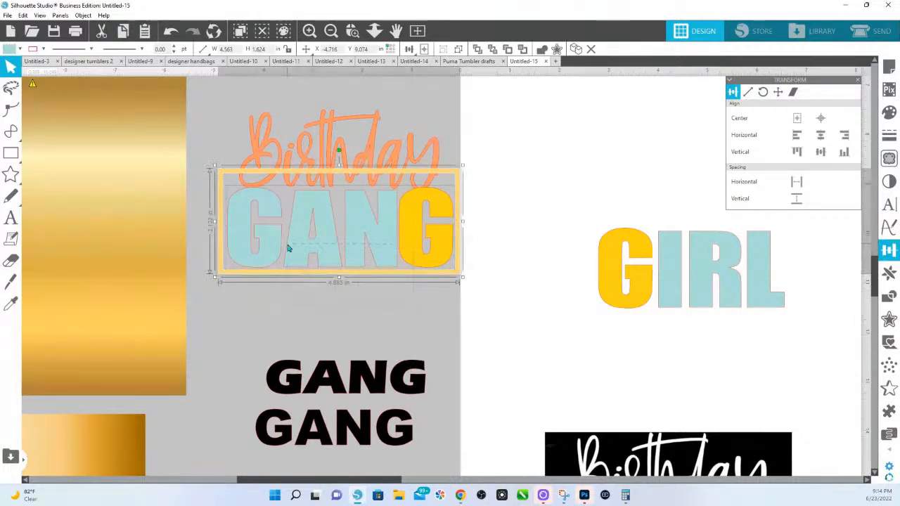
pyautogui.click(821, 138)
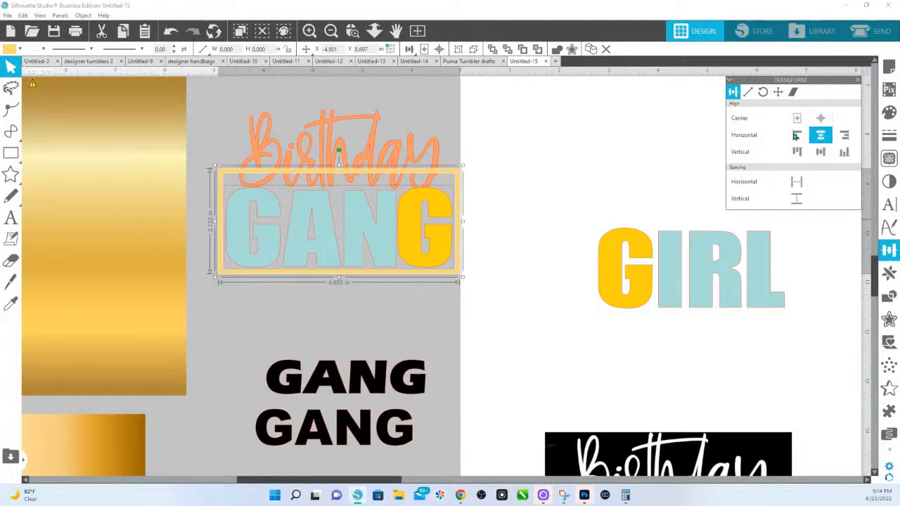
pyautogui.click(384, 302)
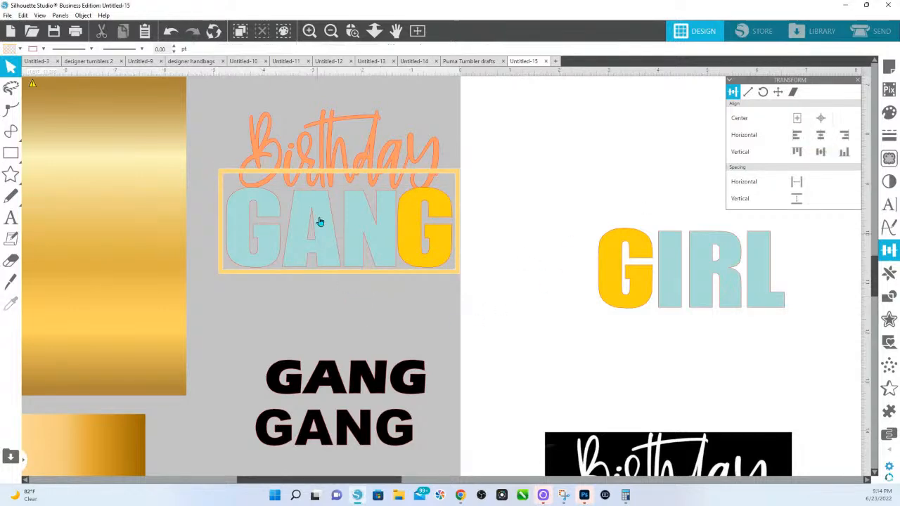
pyautogui.click(418, 245)
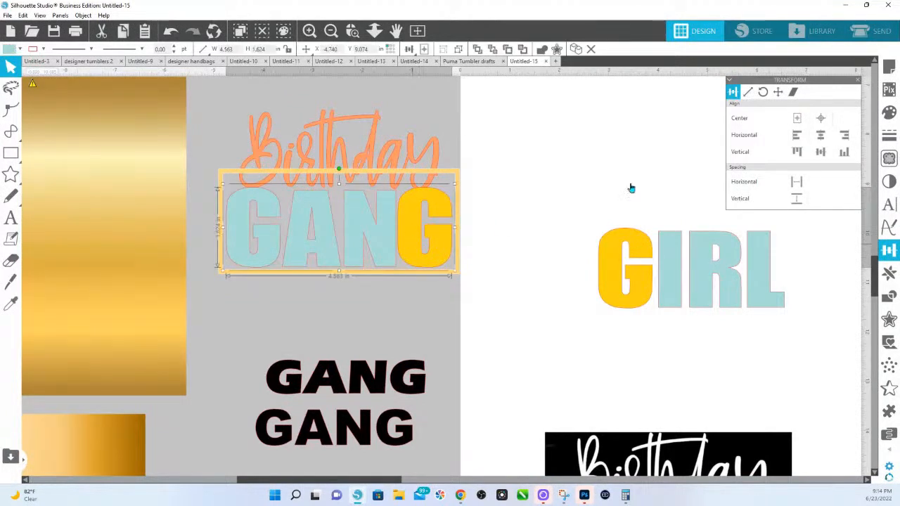
pyautogui.moveTo(498, 284); pyautogui.dragTo(416, 251)
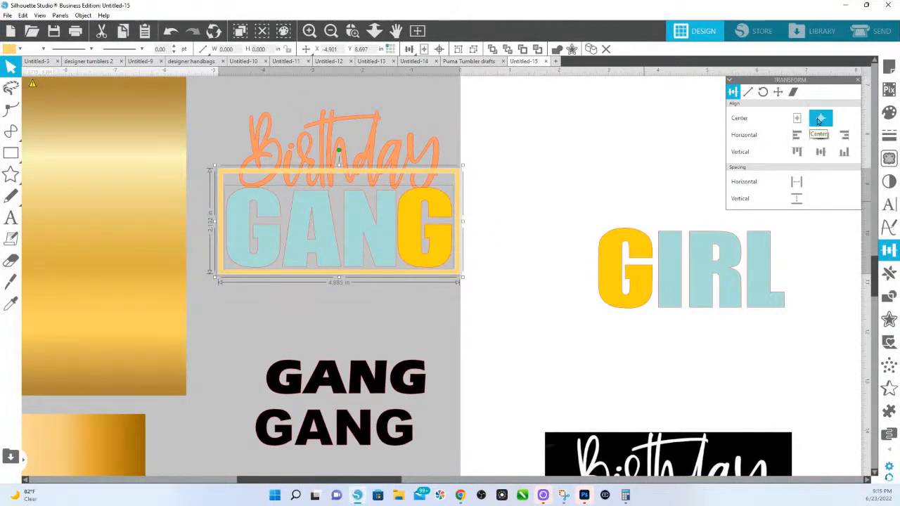
pyautogui.click(820, 120)
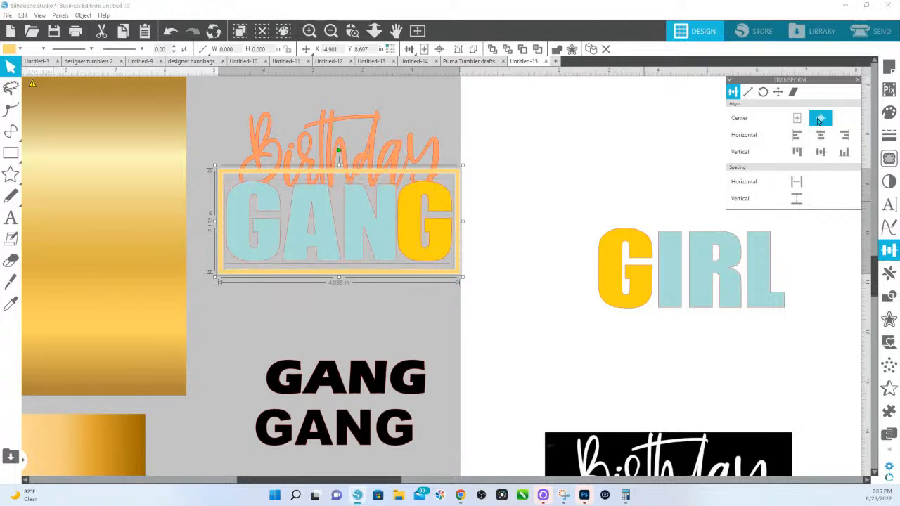
pyautogui.click(465, 323)
# Duplicate the Birthday script together with its frame and place the copy on the page above GIRL.
pyautogui.click(333, 133)
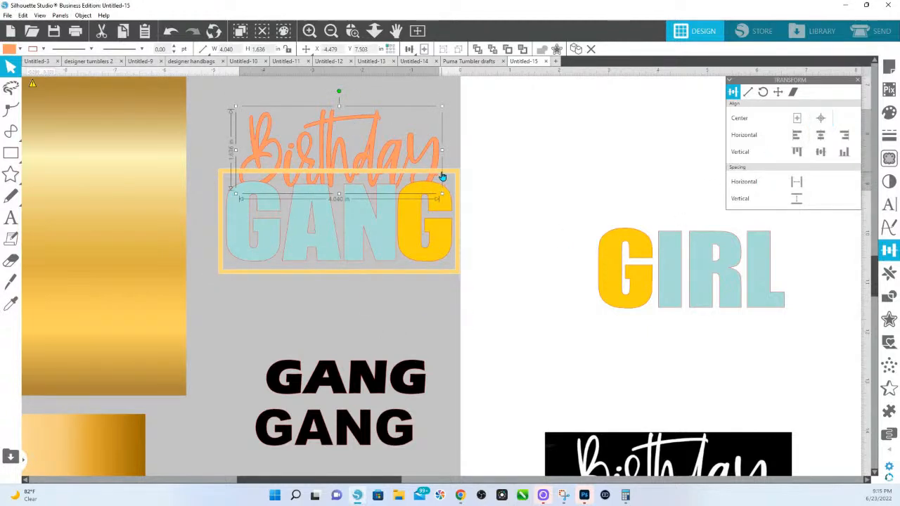
pyautogui.keyDown('shift'); pyautogui.click(443, 176); pyautogui.keyUp('shift')
pyautogui.rightClick(446, 174)
pyautogui.click(467, 243)
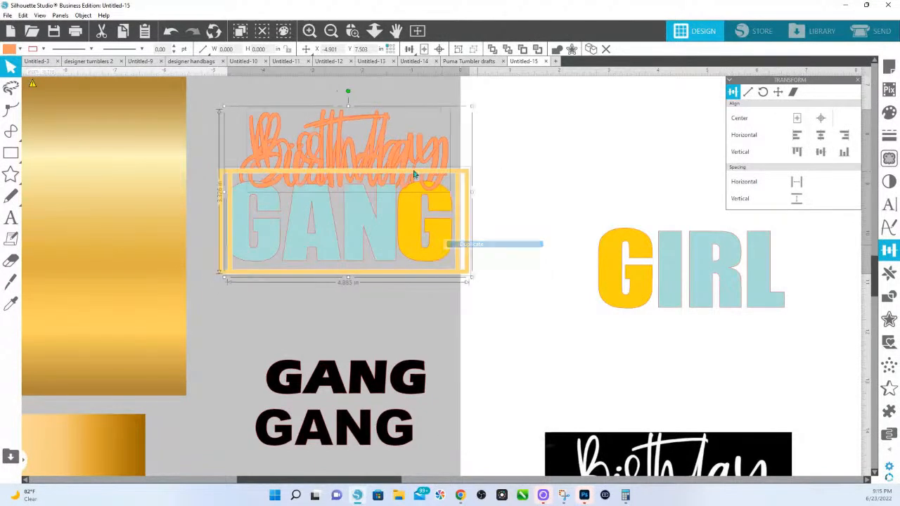
pyautogui.moveTo(415, 177); pyautogui.dragTo(683, 159)
# Move the GIRL lettering into the copied frame and center it there.
pyautogui.moveTo(721, 293); pyautogui.dragTo(635, 225)
pyautogui.moveTo(686, 303); pyautogui.dragTo(629, 229)
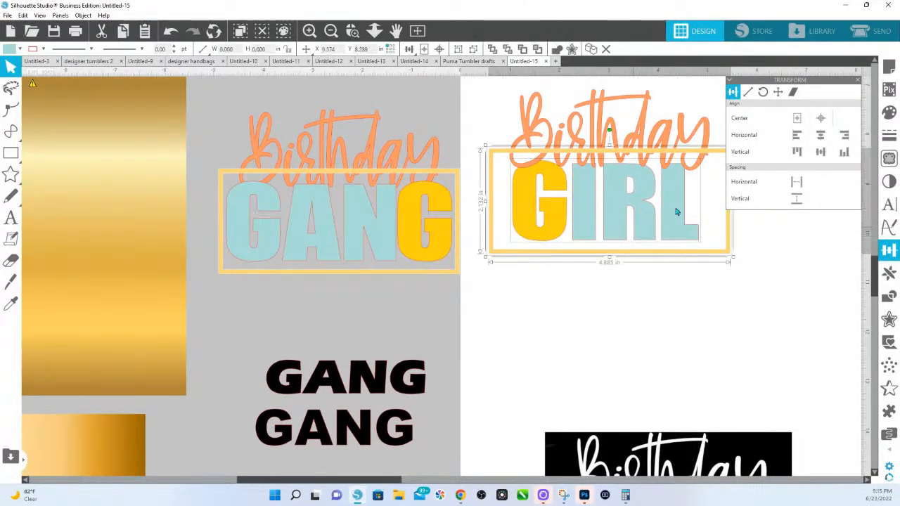
pyautogui.click(821, 118)
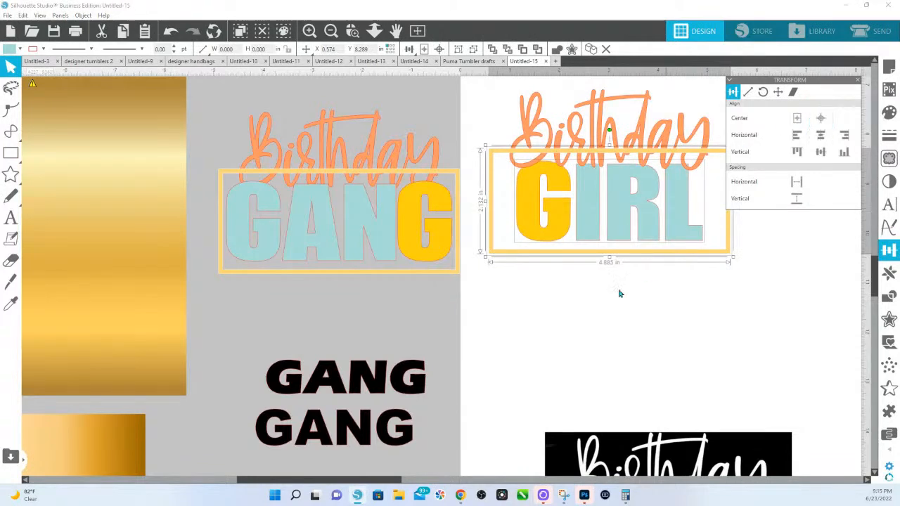
pyautogui.click(640, 282)
pyautogui.click(654, 203)
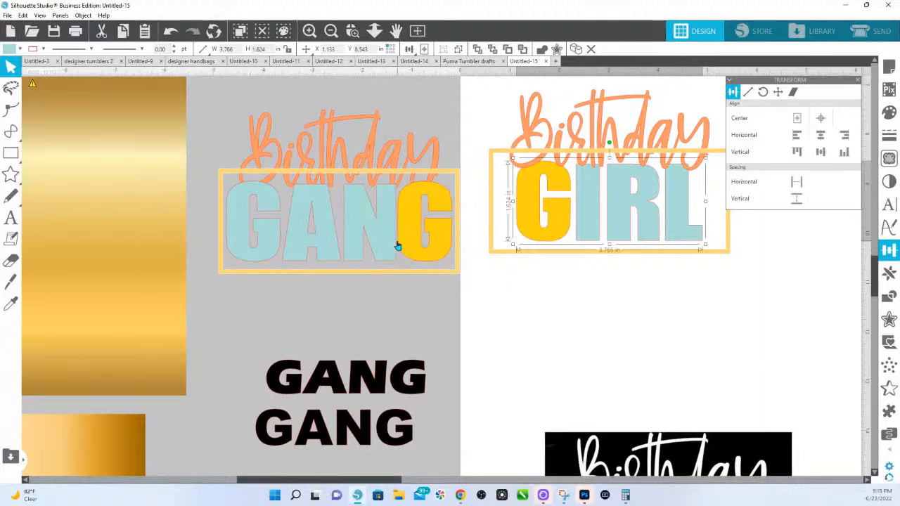
pyautogui.click(457, 116)
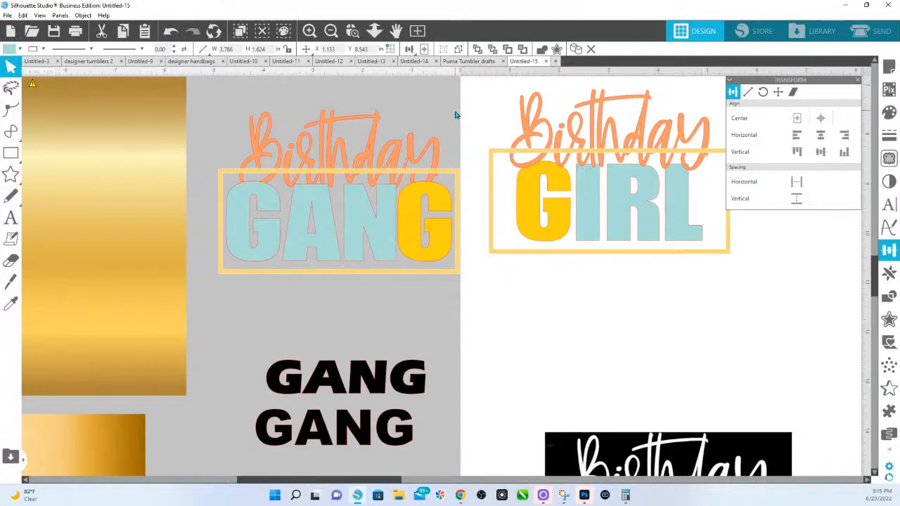
# Bring both orange Birthday scripts to the front of their designs.
pyautogui.click(392, 145)
pyautogui.scroll(-2, 628, 394)
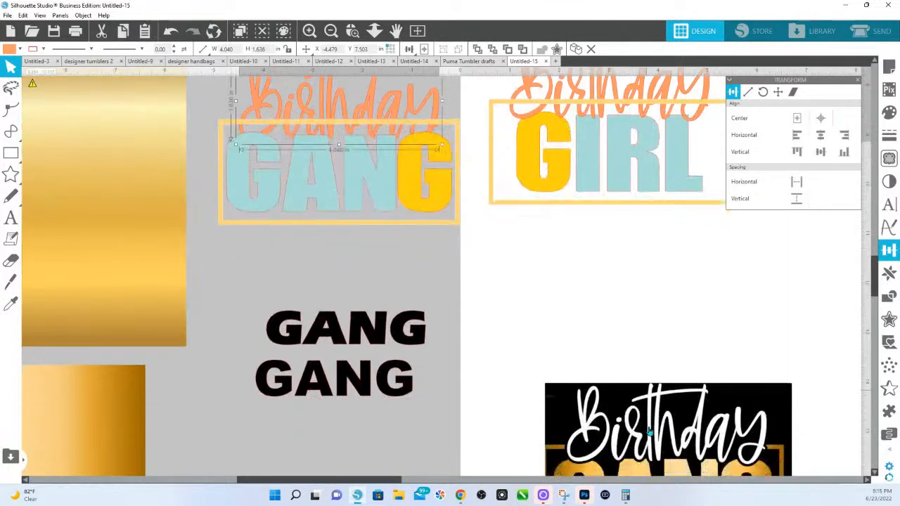
pyautogui.scroll(2, 428, 255)
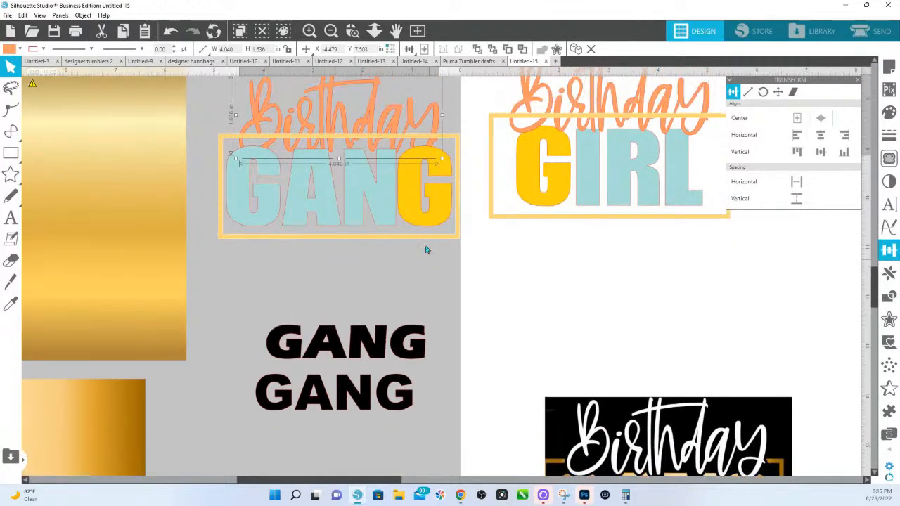
pyautogui.keyDown('shift'); pyautogui.click(529, 125); pyautogui.keyUp('shift')
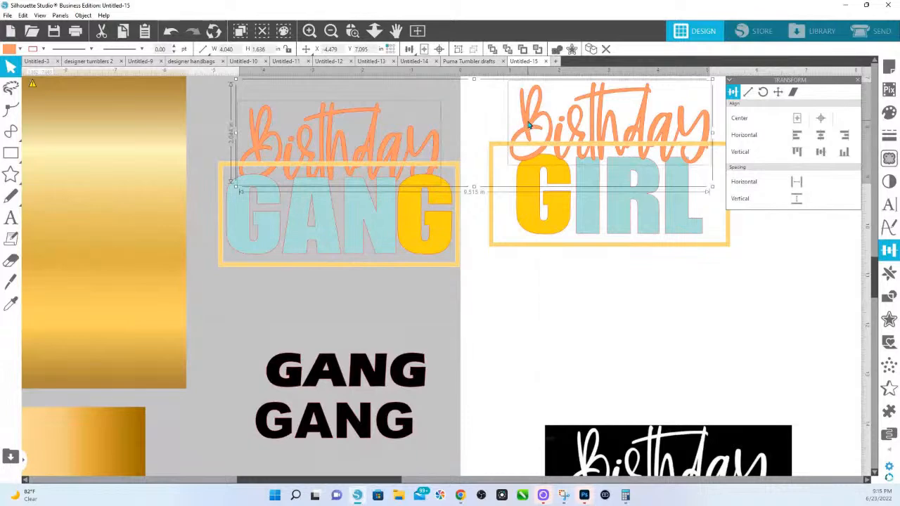
pyautogui.rightClick(527, 123)
pyautogui.click(568, 337)
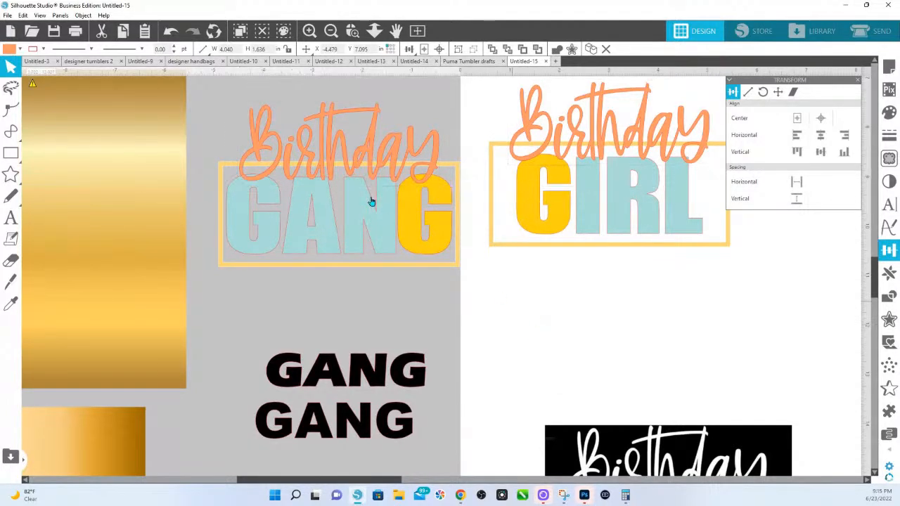
# Apply a 0.05 in outward offset with rounded corners to both Birthday scripts.
pyautogui.click(382, 146)
pyautogui.keyDown('shift'); pyautogui.click(549, 129); pyautogui.keyUp('shift')
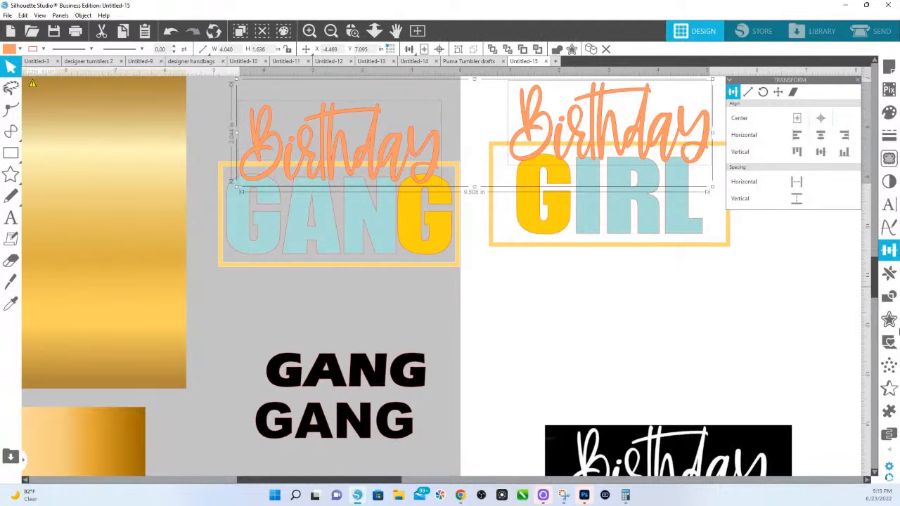
pyautogui.click(894, 321)
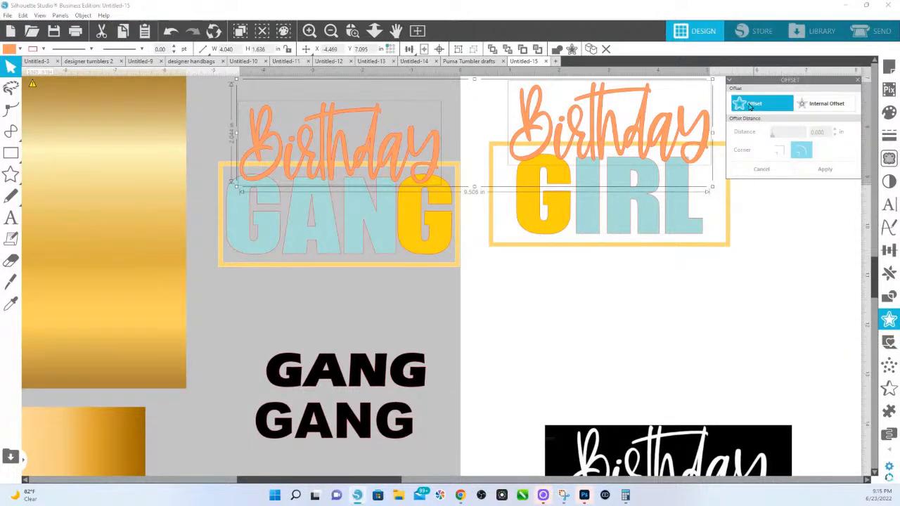
pyautogui.click(751, 105)
pyautogui.doubleClick(820, 133)
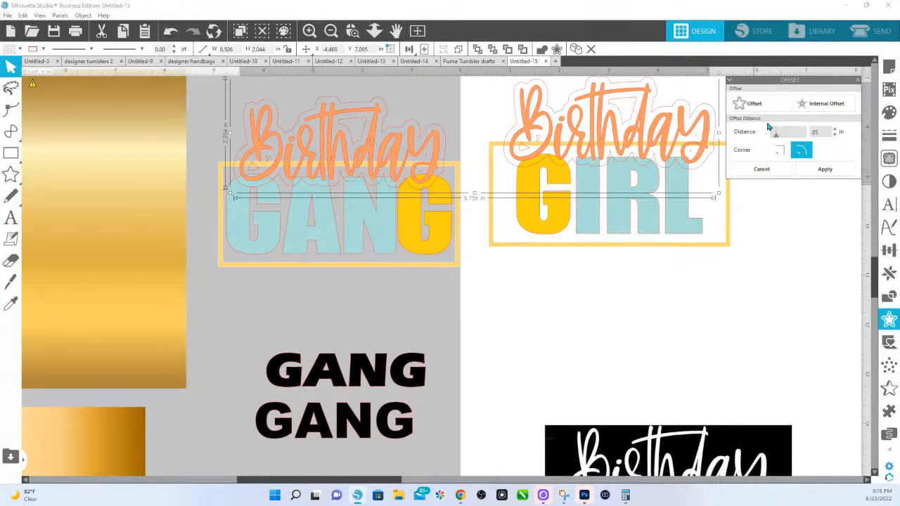
pyautogui.press('Return')
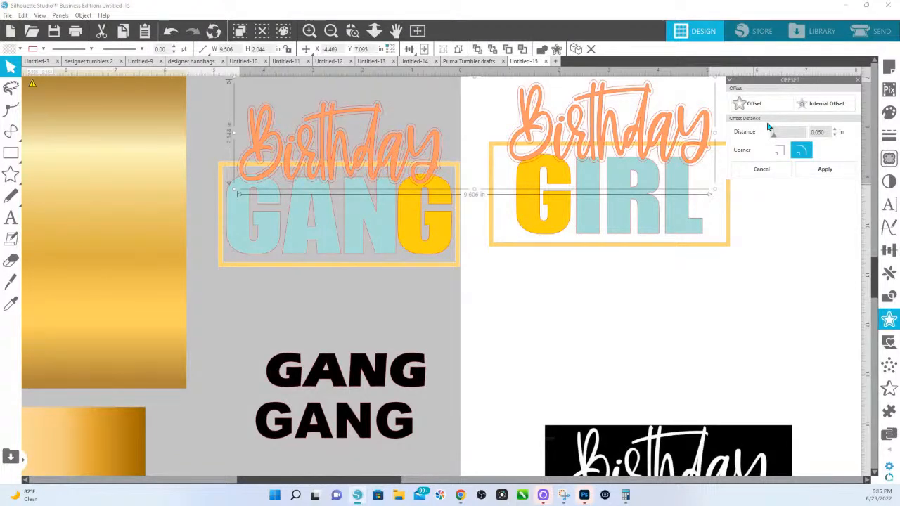
pyautogui.click(835, 171)
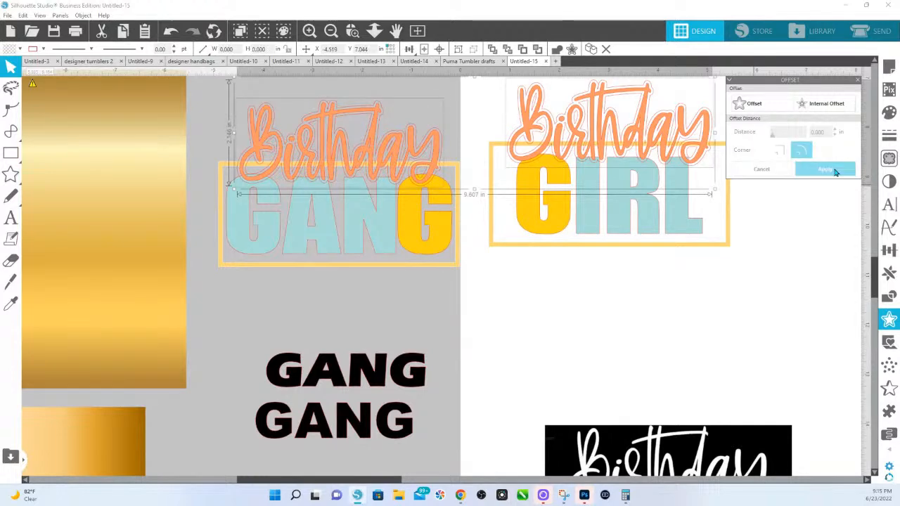
# Fill the offsets of both Birthday scripts with olive green.
pyautogui.click(889, 112)
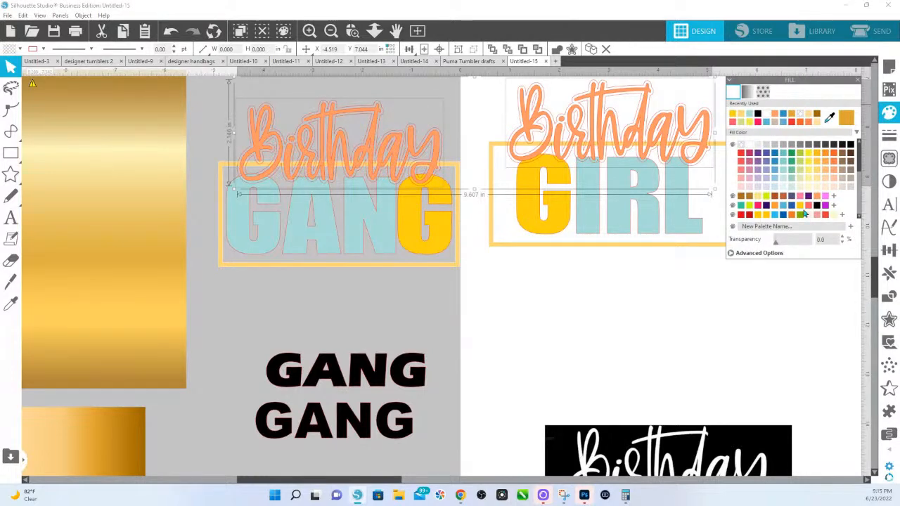
pyautogui.click(799, 215)
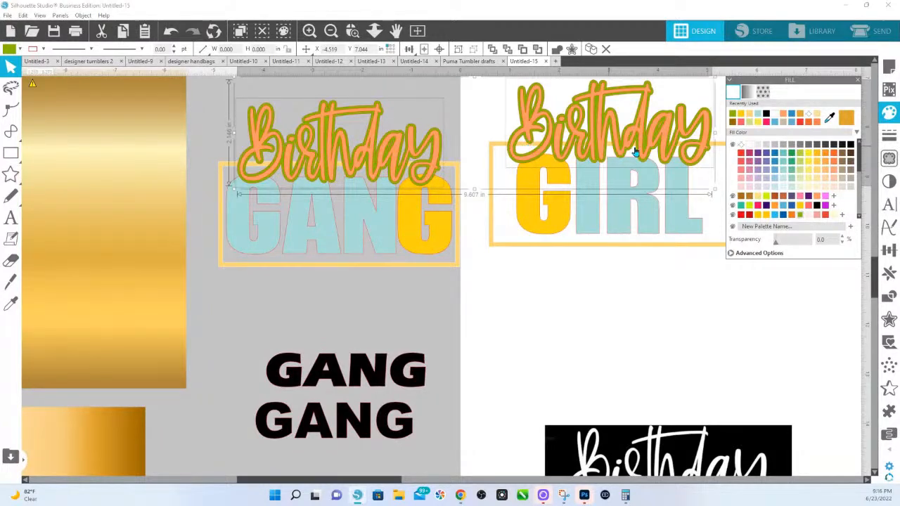
pyautogui.moveTo(603, 151); pyautogui.dragTo(556, 152)
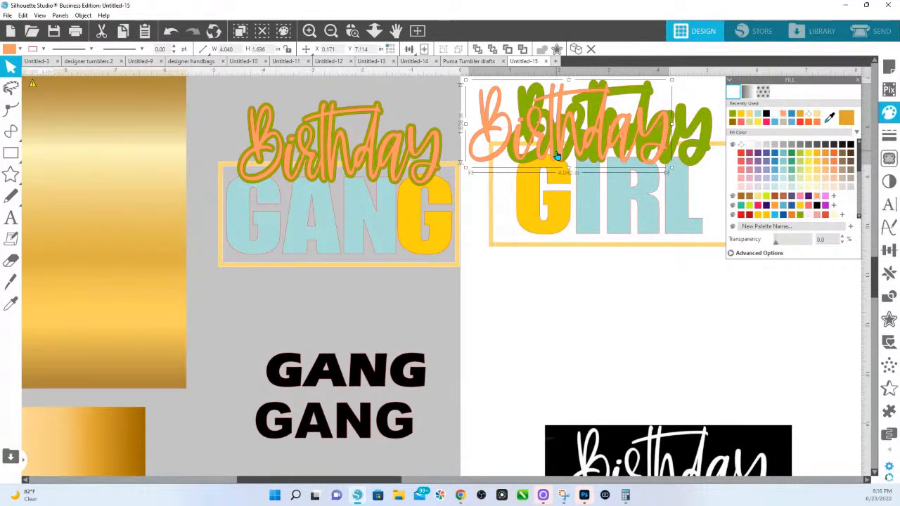
pyautogui.hotkey('ctrl', 'z')
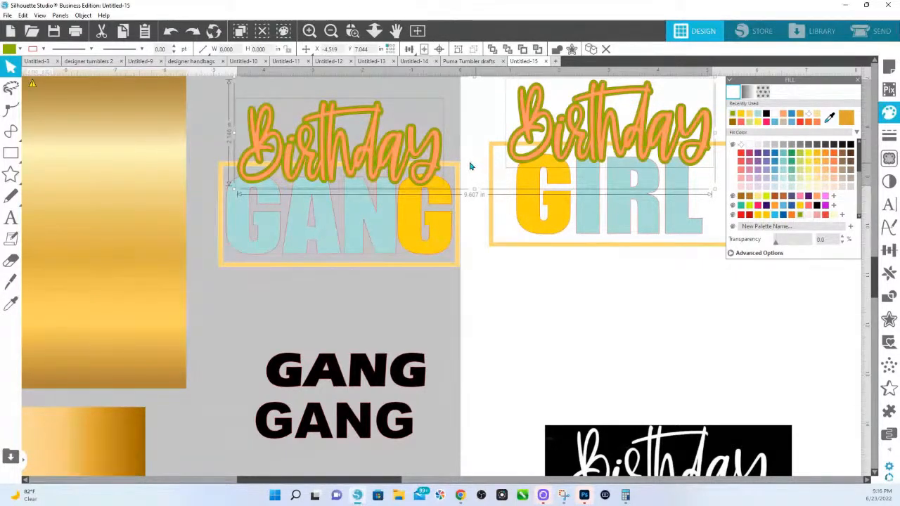
# Release the compound paths of both green Birthday offsets to make them solid backings.
pyautogui.rightClick(437, 132)
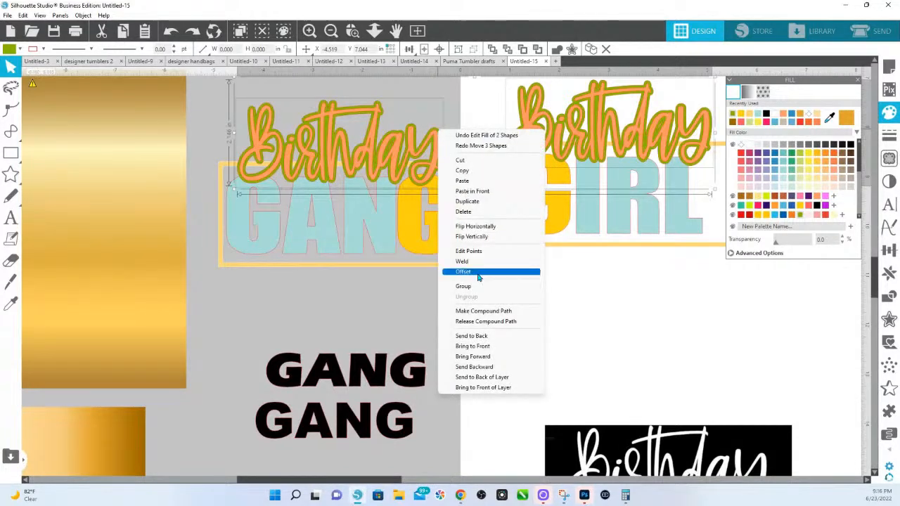
pyautogui.click(491, 321)
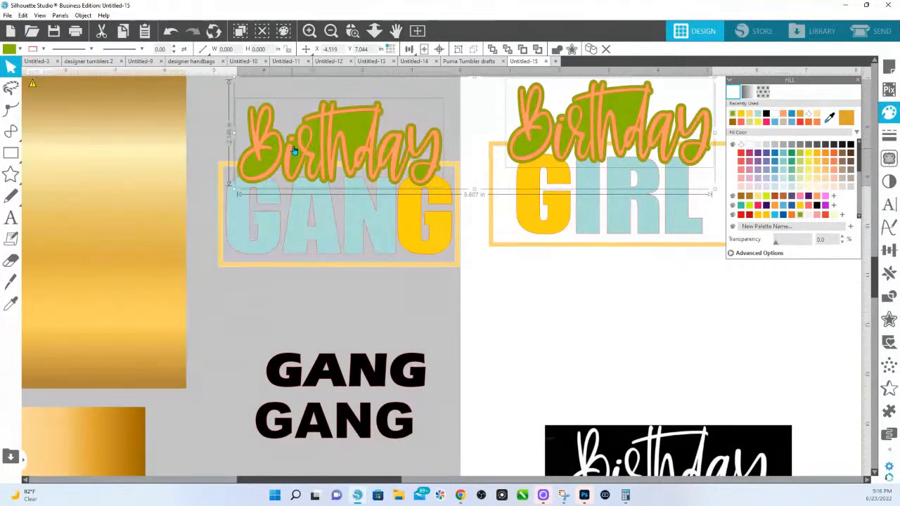
pyautogui.click(467, 228)
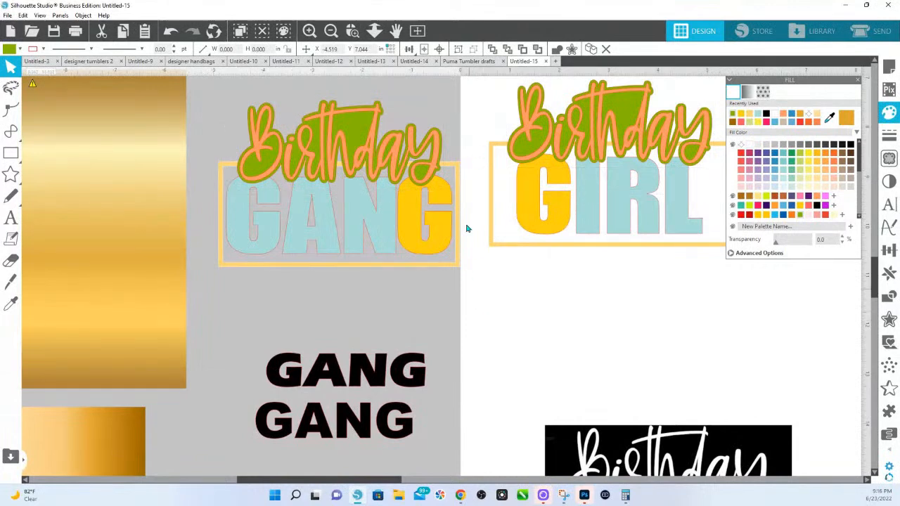
# Subtract the green Birthday offsets from the frames and letters in both the GANG and GIRL designs.
pyautogui.click(358, 134)
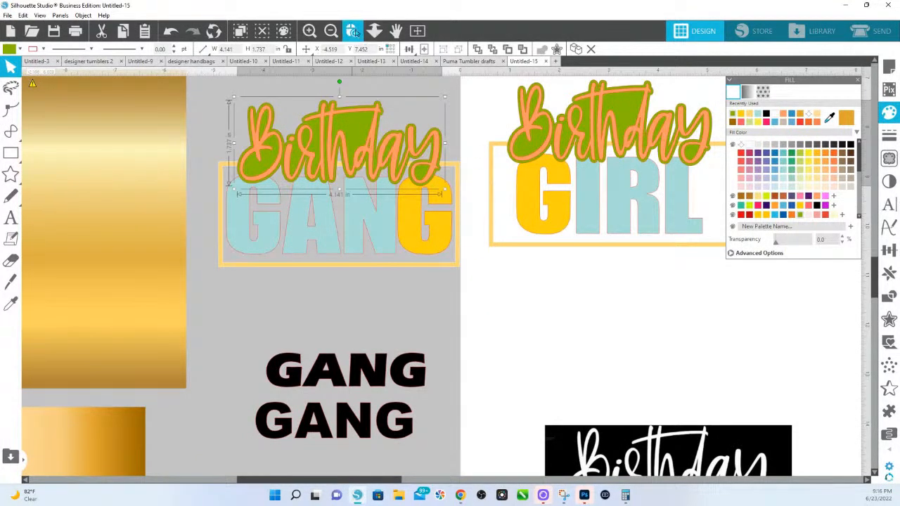
pyautogui.click(352, 30)
pyautogui.click(563, 294)
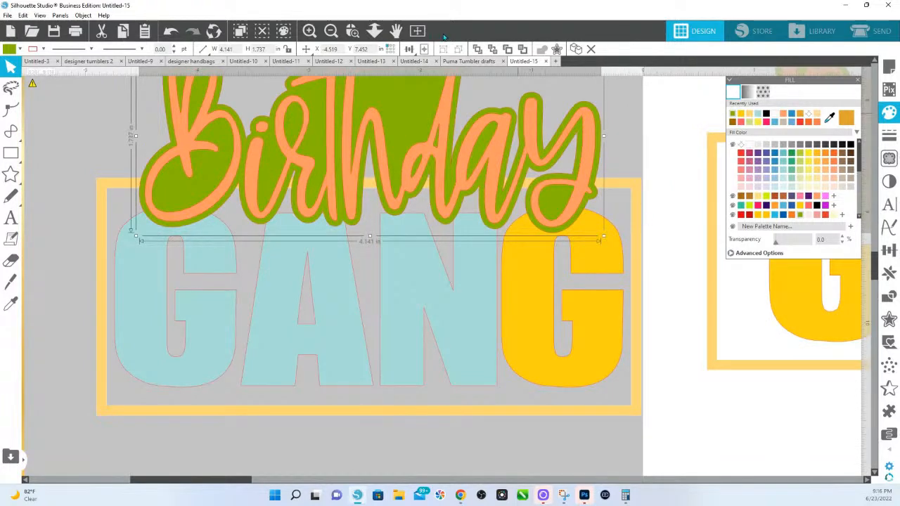
pyautogui.click(612, 183)
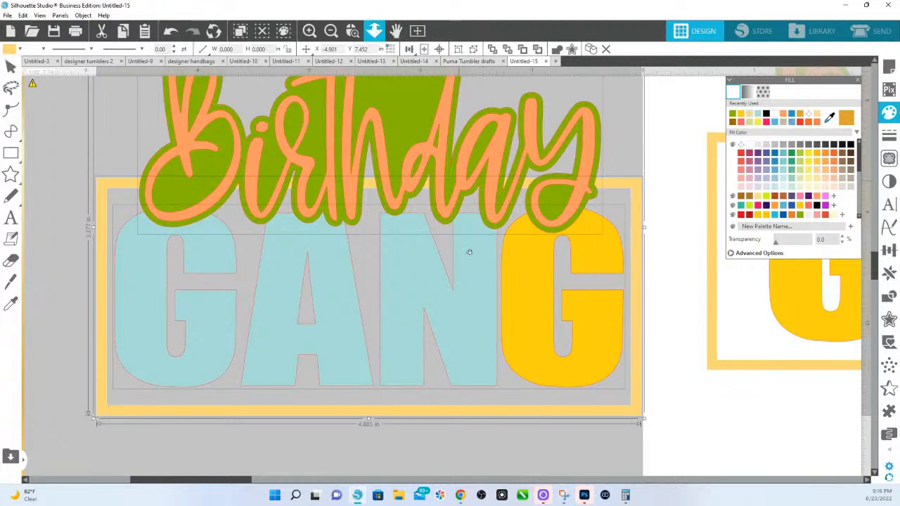
pyautogui.click(374, 31)
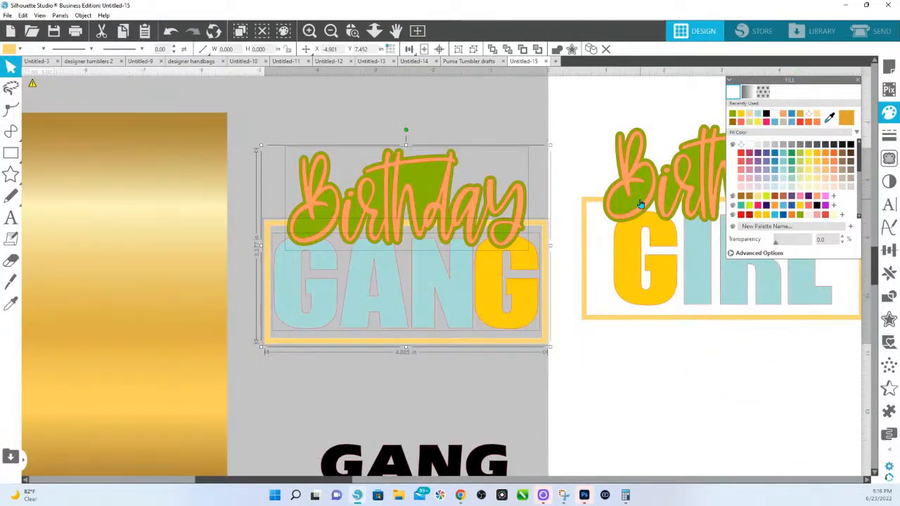
pyautogui.keyDown('shift'); pyautogui.click(640, 201); pyautogui.keyUp('shift')
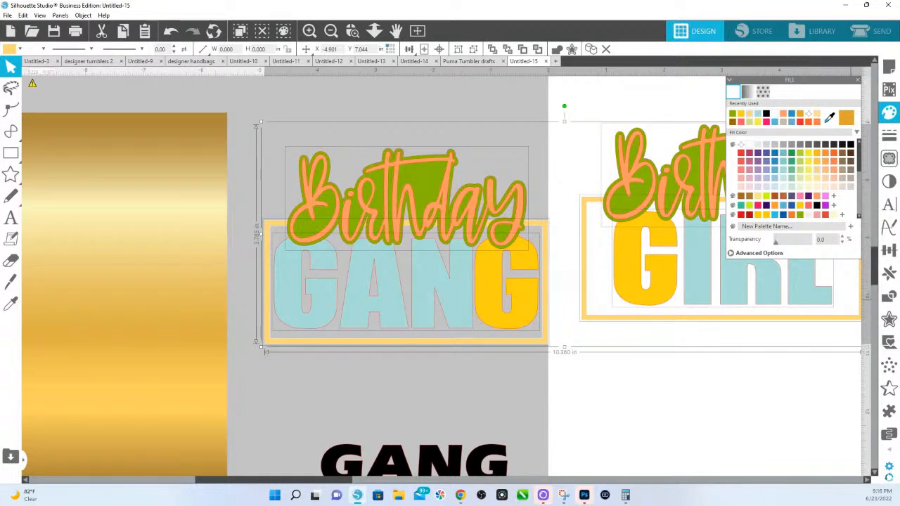
pyautogui.click(890, 320)
pyautogui.click(891, 298)
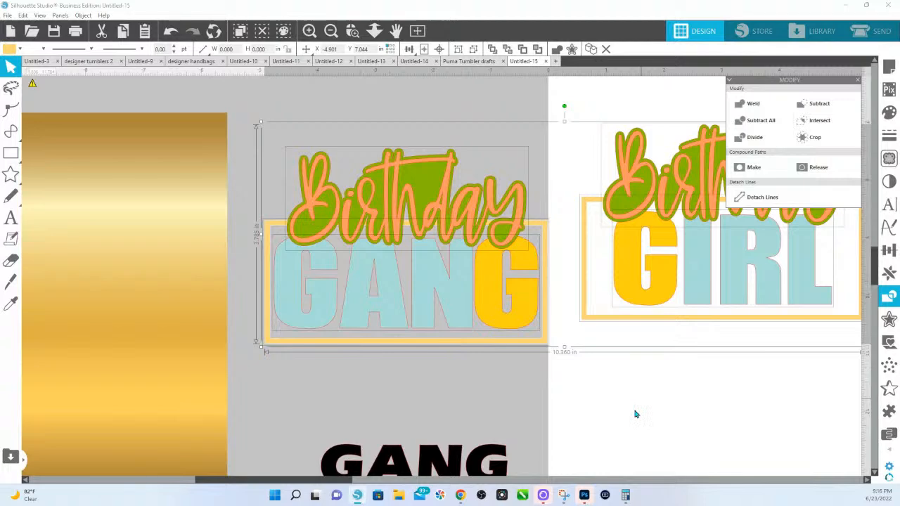
pyautogui.click(666, 376)
# Delete the green Birthday offsets from both designs.
pyautogui.click(432, 184)
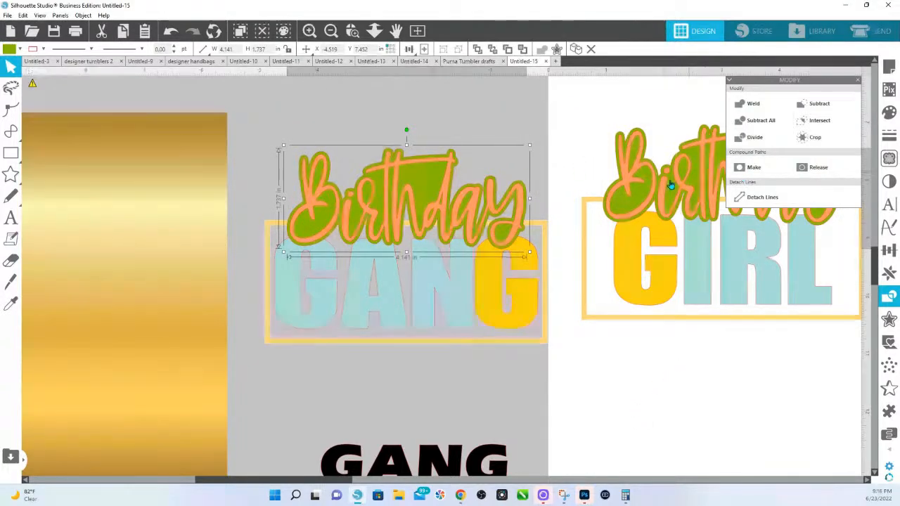
pyautogui.keyDown('shift'); pyautogui.click(641, 194); pyautogui.keyUp('shift')
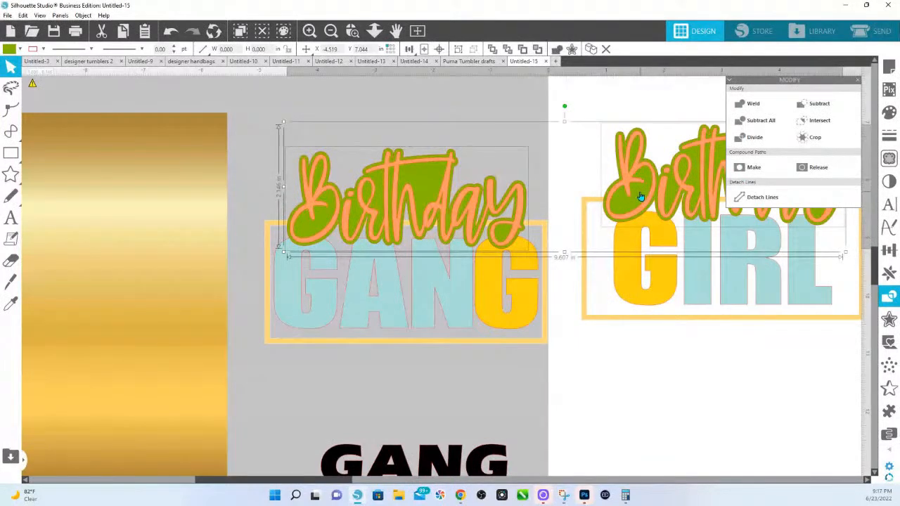
pyautogui.press('Delete')
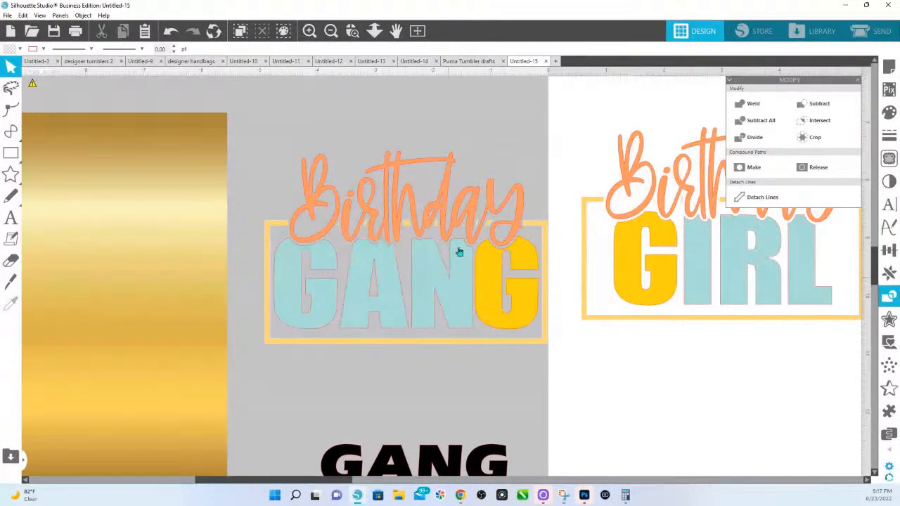
# Ungroup both cut frames and delete the leftover frame fragments between the Birthday script letters.
pyautogui.click(339, 230)
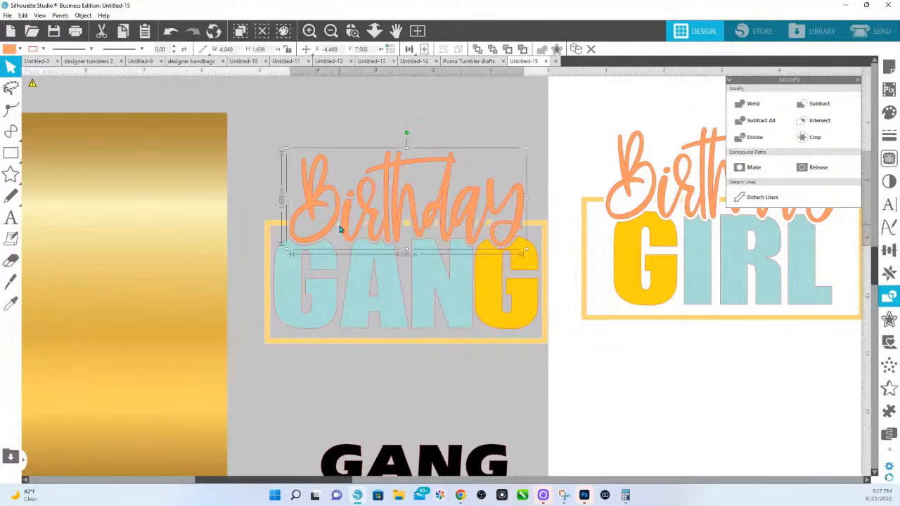
pyautogui.click(279, 225)
pyautogui.rightClick(279, 225)
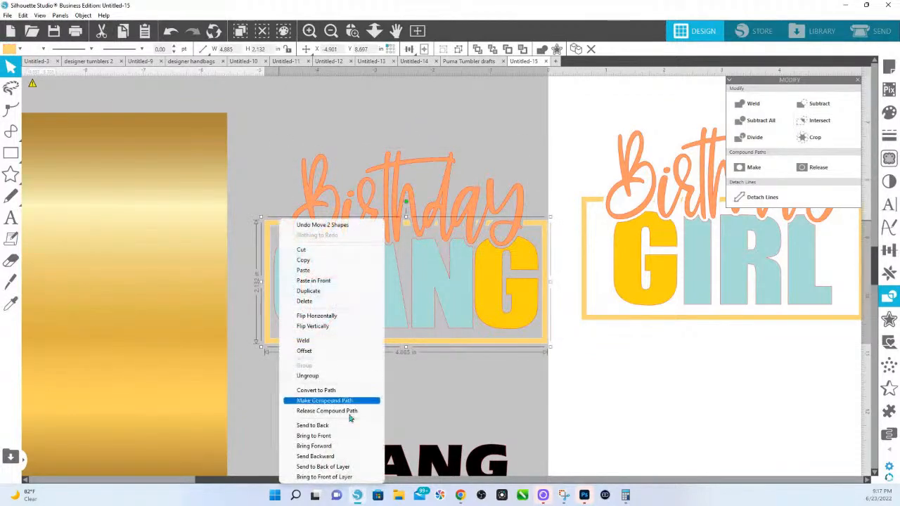
pyautogui.keyDown('shift'); pyautogui.click(604, 325); pyautogui.keyUp('shift')
pyautogui.rightClick(593, 319)
pyautogui.click(623, 214)
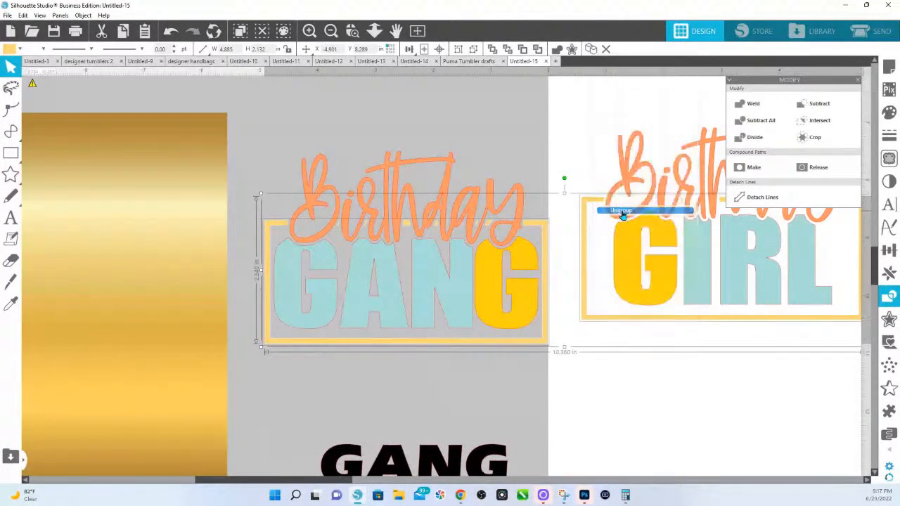
pyautogui.keyDown('shift'); pyautogui.click(545, 346); pyautogui.keyUp('shift')
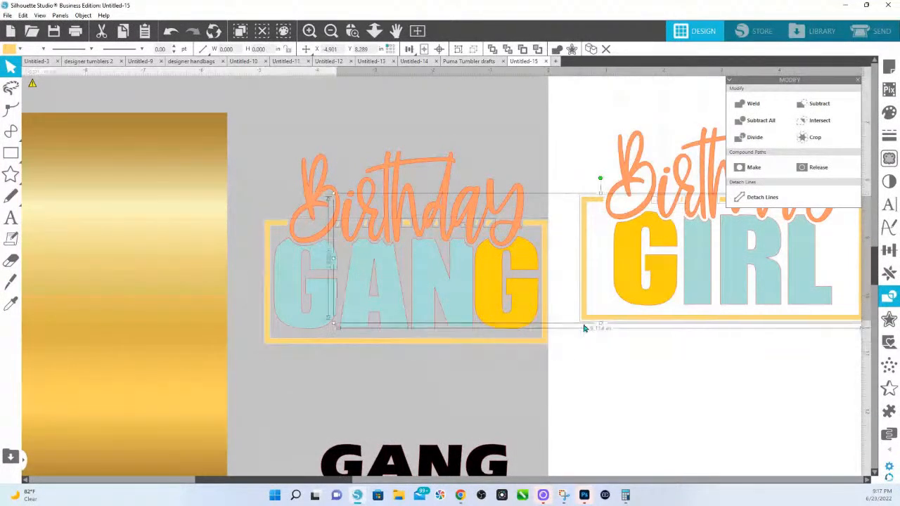
pyautogui.keyDown('shift'); pyautogui.click(588, 320); pyautogui.keyUp('shift')
pyautogui.click(589, 321)
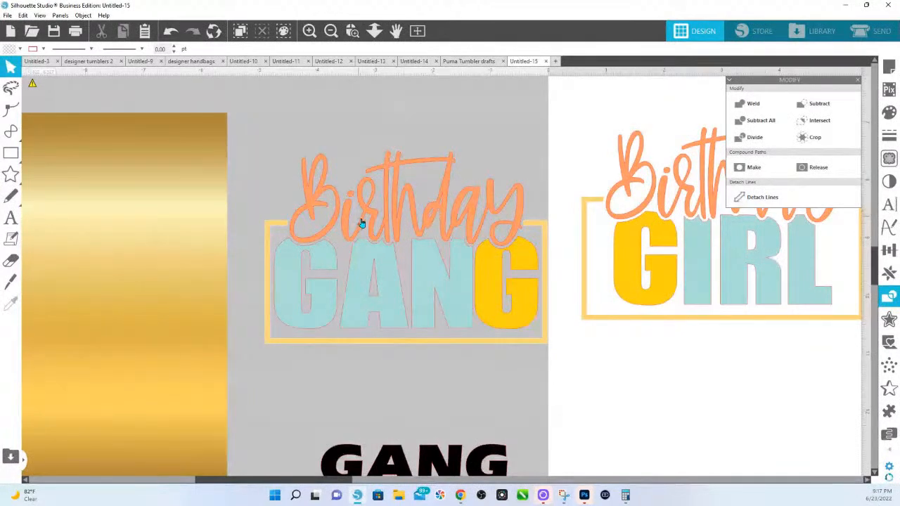
# Duplicate the Birthday GANG and Birthday GIRL designs together and place the copies above the gold gradient square.
pyautogui.scroll(-2, 444, 350)
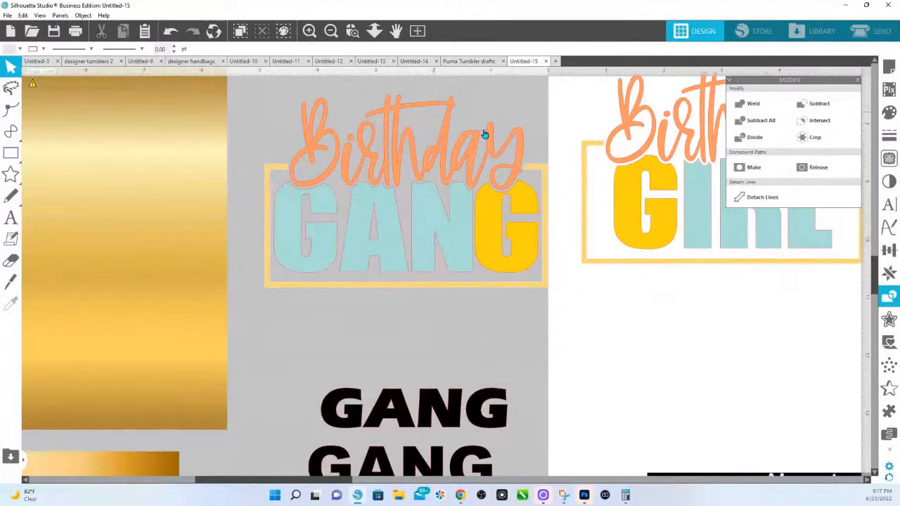
pyautogui.click(370, 33)
pyautogui.moveTo(479, 266); pyautogui.dragTo(463, 176)
pyautogui.moveTo(358, 166); pyautogui.dragTo(639, 284)
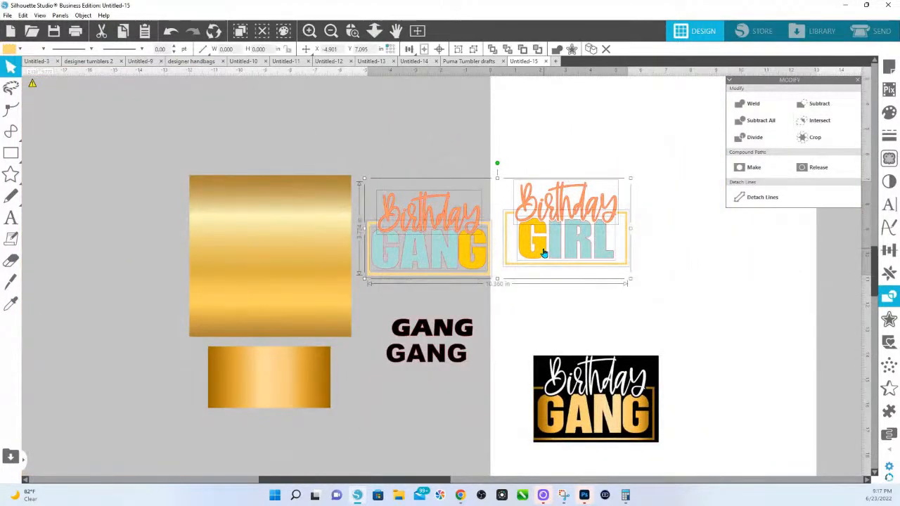
pyautogui.moveTo(550, 204); pyautogui.dragTo(395, 75)
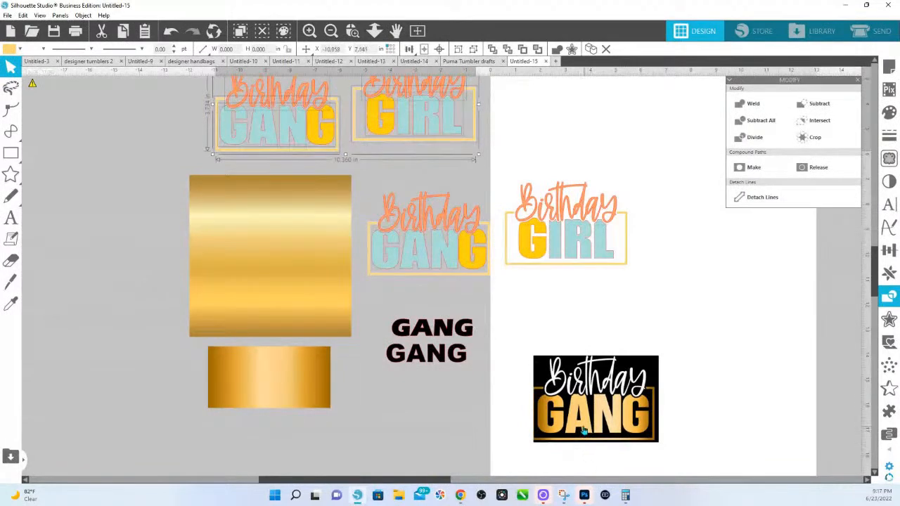
# Move the gold gradient square behind the copied GANG design, rotate it 90 degrees and scale it to about 5.063 in.
pyautogui.moveTo(257, 247); pyautogui.dragTo(280, 187)
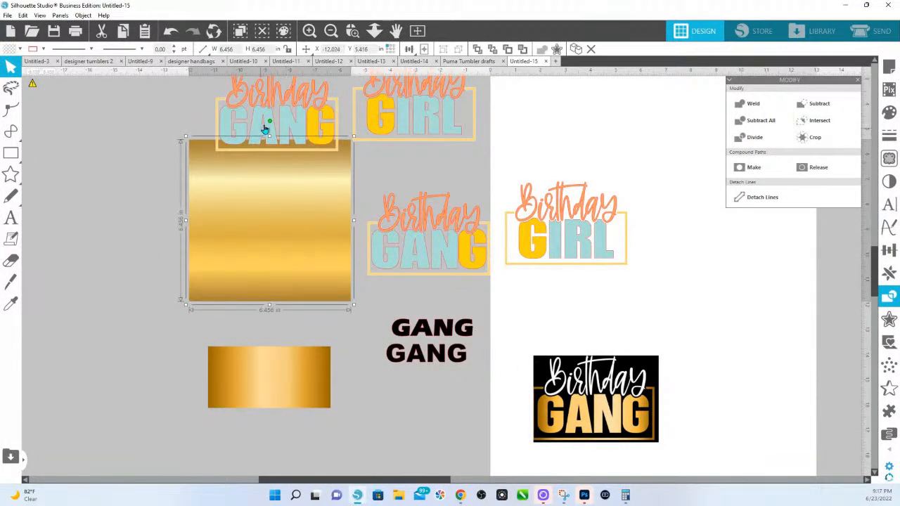
pyautogui.moveTo(268, 121); pyautogui.dragTo(322, 196)
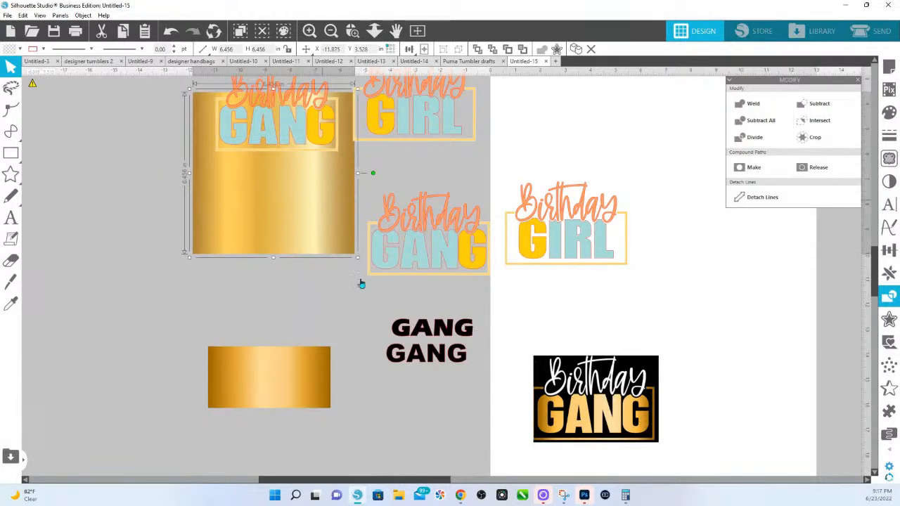
pyautogui.moveTo(356, 261); pyautogui.dragTo(329, 210)
pyautogui.moveTo(257, 197); pyautogui.dragTo(279, 195)
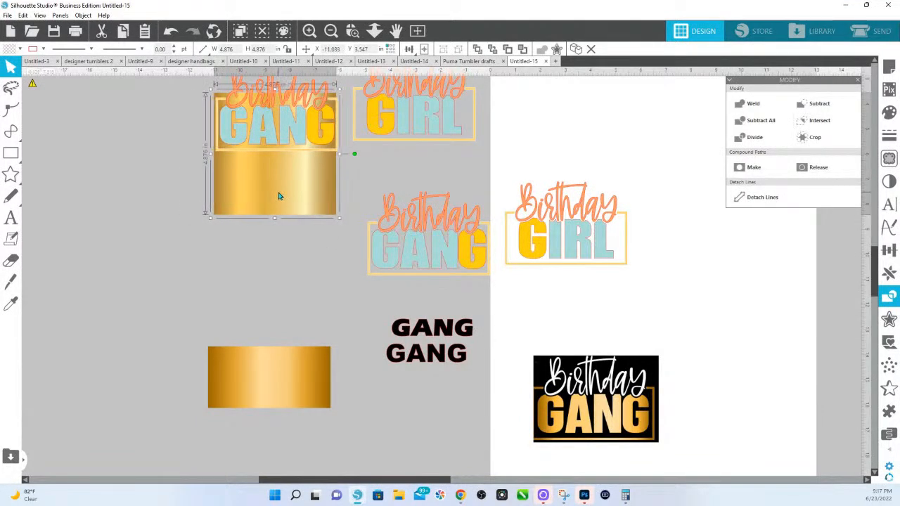
pyautogui.moveTo(339, 218); pyautogui.dragTo(344, 222)
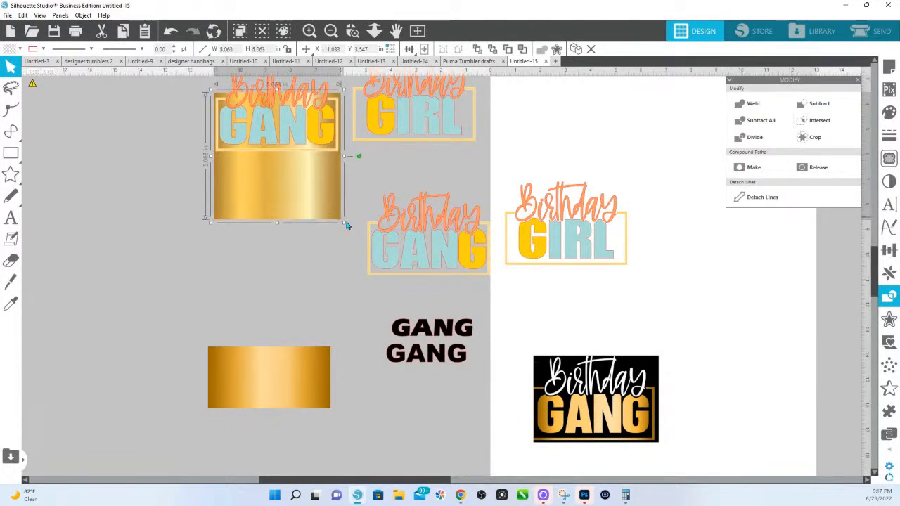
pyautogui.click(356, 31)
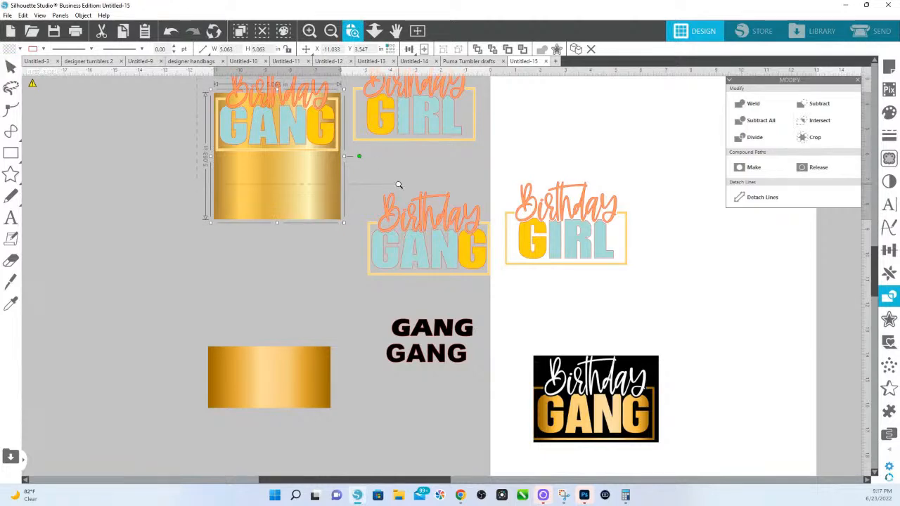
pyautogui.moveTo(398, 184); pyautogui.dragTo(190, 76)
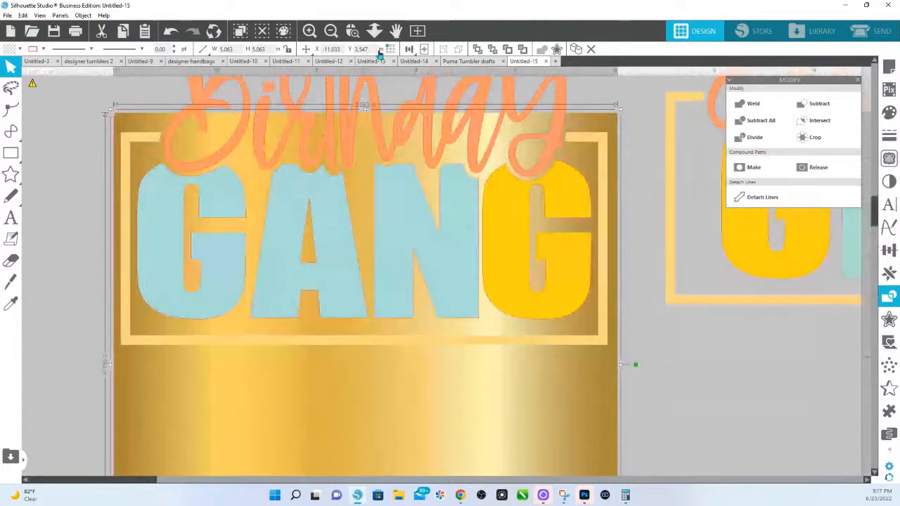
# Place the gold gradient rectangle behind the copied Birthday GIRL frame and scale it to about 5.124 in wide.
pyautogui.click(374, 31)
pyautogui.moveTo(404, 420); pyautogui.dragTo(496, 396)
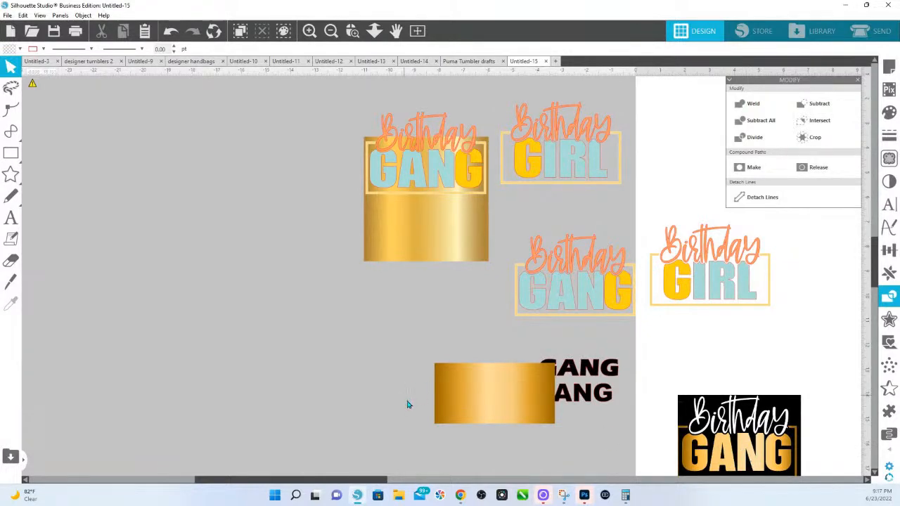
pyautogui.moveTo(485, 418); pyautogui.dragTo(542, 188)
pyautogui.moveTo(614, 195); pyautogui.dragTo(630, 200)
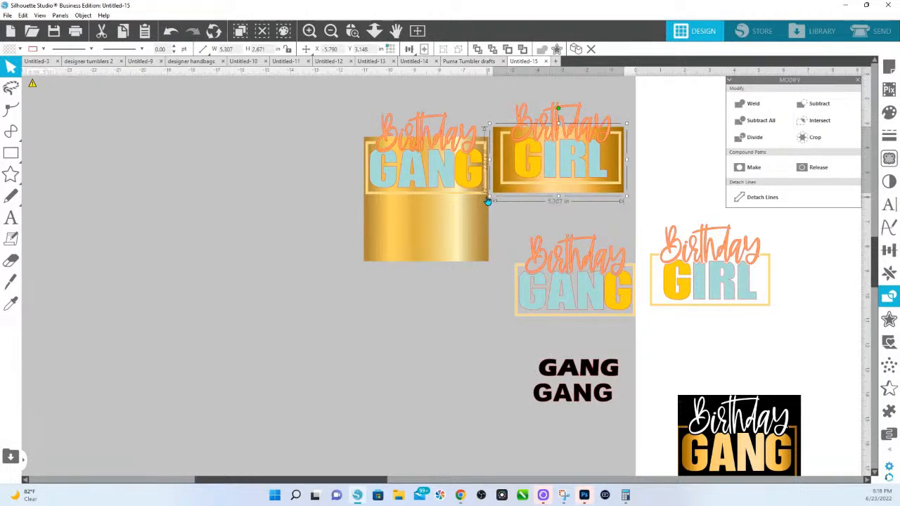
pyautogui.moveTo(491, 197); pyautogui.dragTo(498, 200)
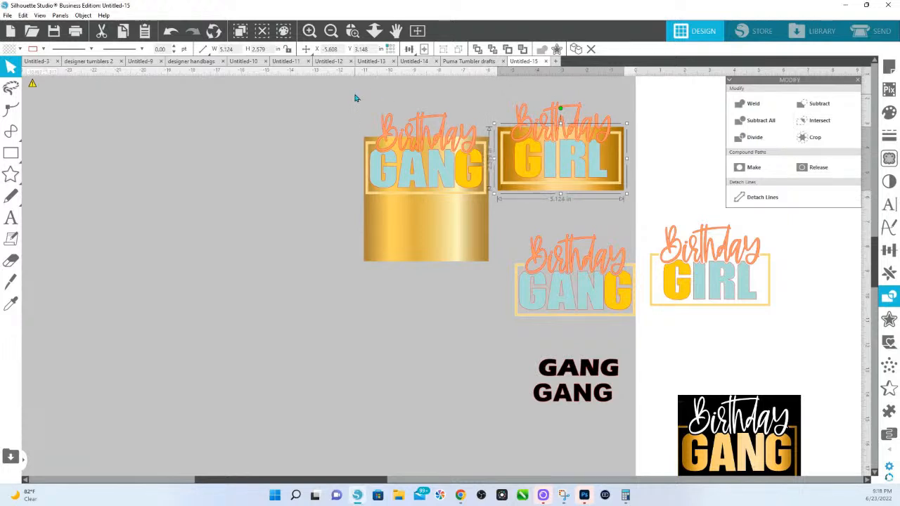
# Duplicate both gold-backed designs together and place the copies in the empty area beside the originals.
pyautogui.moveTo(357, 103); pyautogui.dragTo(607, 188)
pyautogui.moveTo(544, 188); pyautogui.dragTo(215, 302)
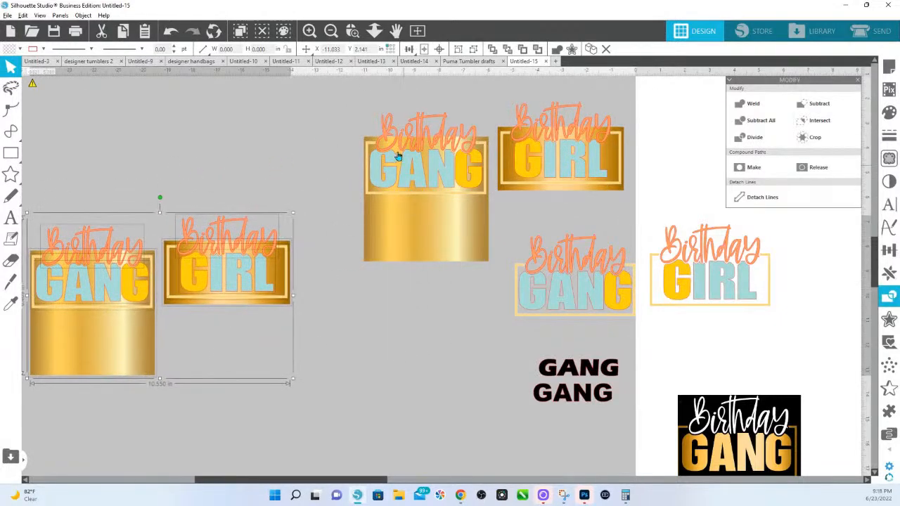
# Crop the gold gradient square to the frame and letters of the original gold-backed GANG design.
pyautogui.click(352, 30)
pyautogui.moveTo(345, 159); pyautogui.dragTo(528, 239)
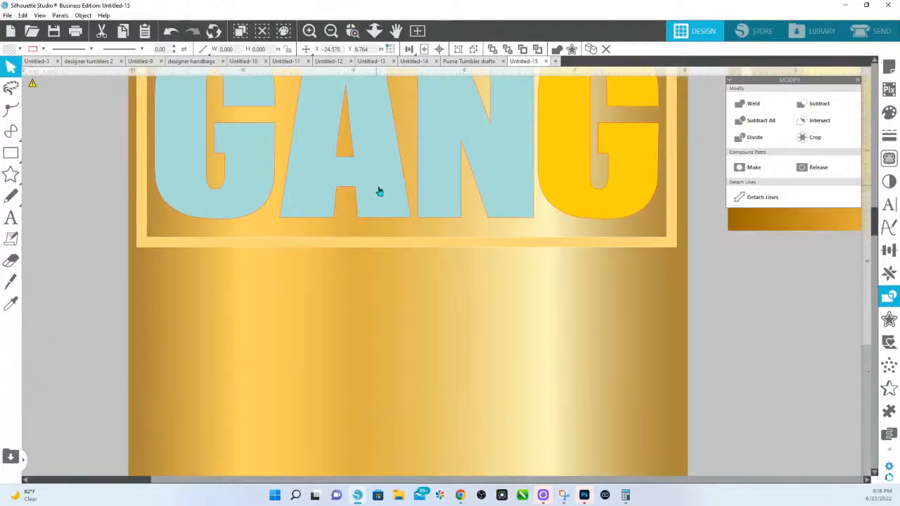
pyautogui.scroll(1, 370, 115)
pyautogui.click(374, 30)
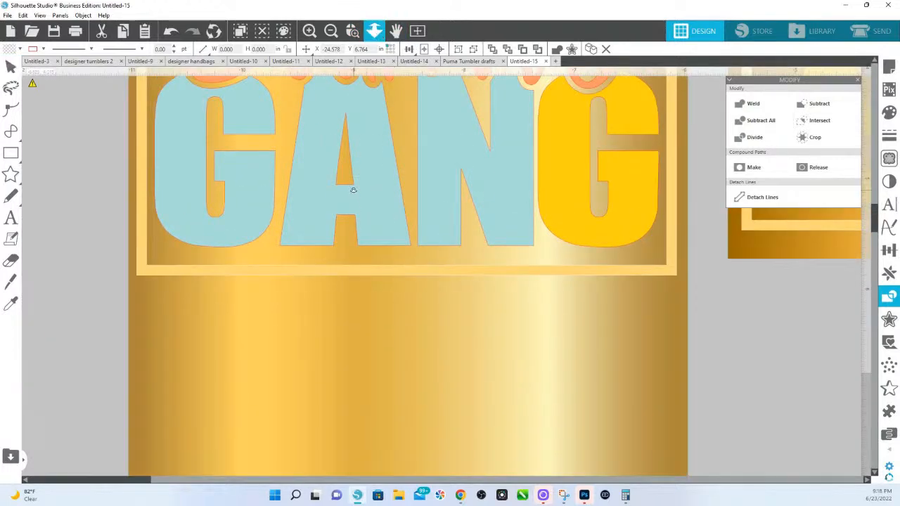
pyautogui.moveTo(354, 194); pyautogui.dragTo(253, 215)
pyautogui.moveTo(189, 198); pyautogui.dragTo(270, 204)
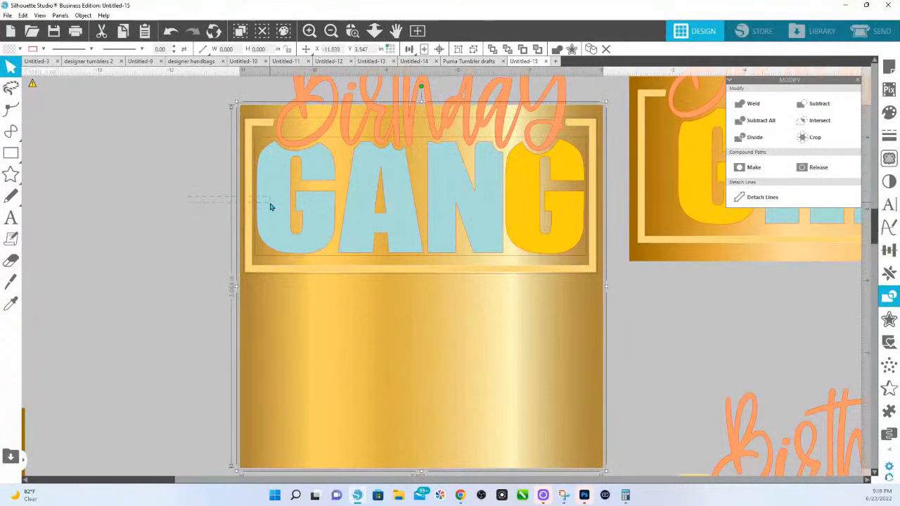
pyautogui.click(816, 138)
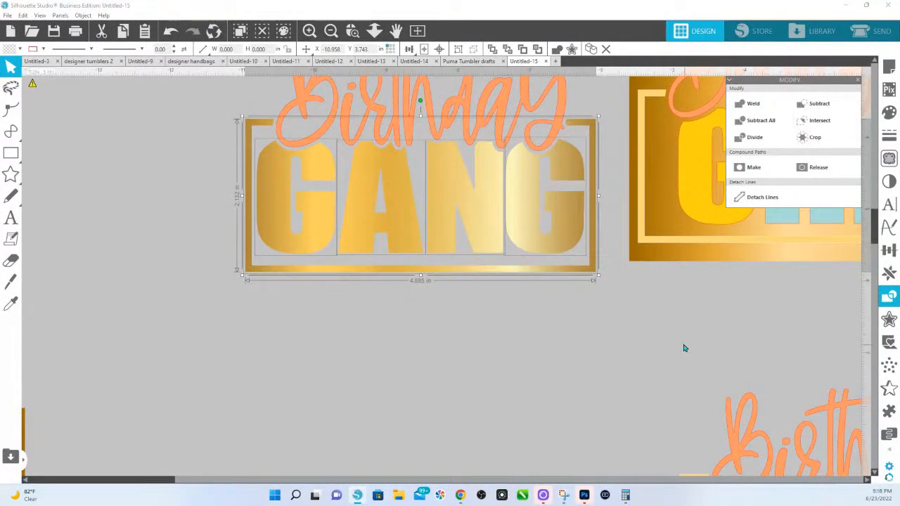
# Crop the gold gradient rectangle to the frame and letters of the GIRL design.
pyautogui.moveTo(709, 314); pyautogui.dragTo(367, 378)
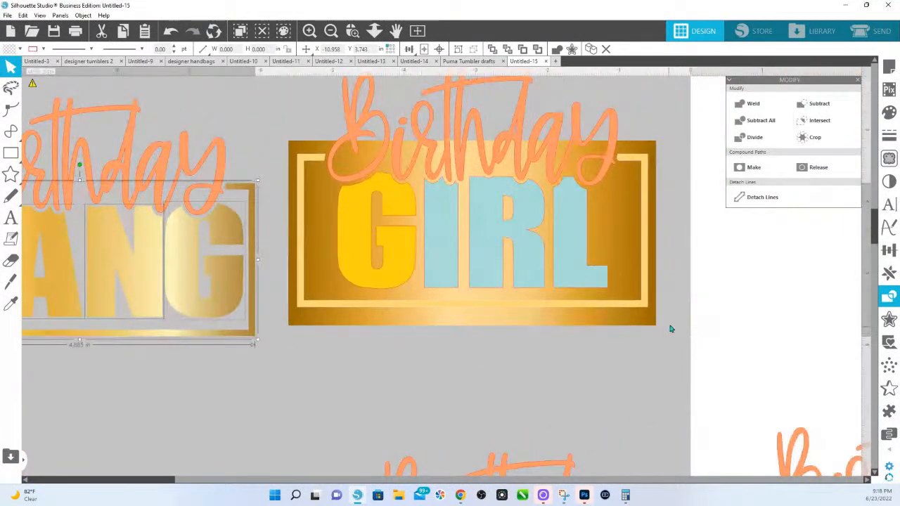
pyautogui.click(483, 317)
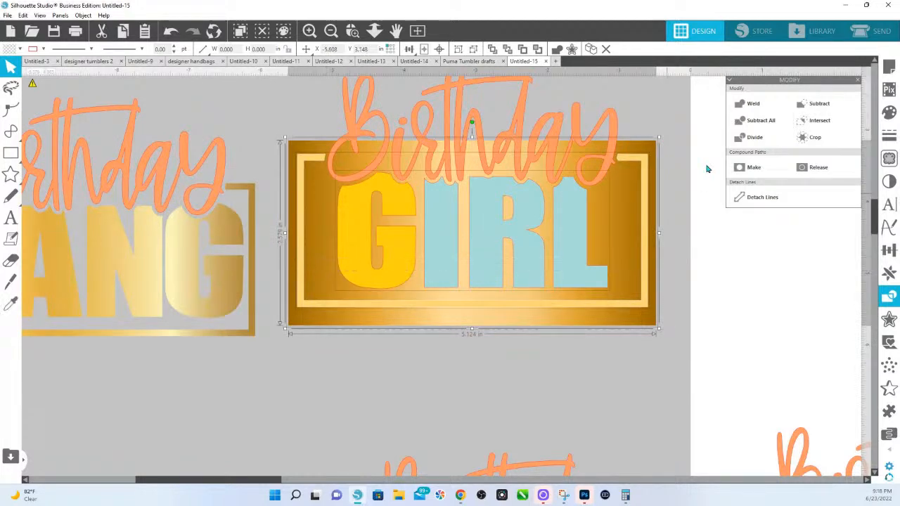
pyautogui.click(818, 139)
# Swap the gold backings of the duplicated designs and fit the rectangle behind the GANG frame at about 4.963 in wide.
pyautogui.moveTo(298, 404); pyautogui.dragTo(808, 163)
pyautogui.click(375, 33)
pyautogui.moveTo(374, 246); pyautogui.dragTo(723, 271)
pyautogui.moveTo(342, 408); pyautogui.dragTo(398, 344)
pyautogui.moveTo(415, 288); pyautogui.dragTo(412, 287)
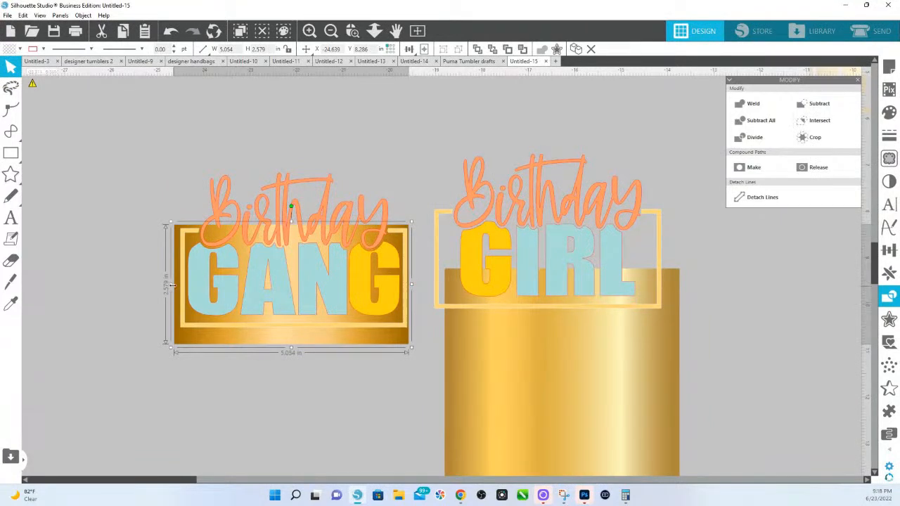
pyautogui.moveTo(173, 284); pyautogui.dragTo(176, 285)
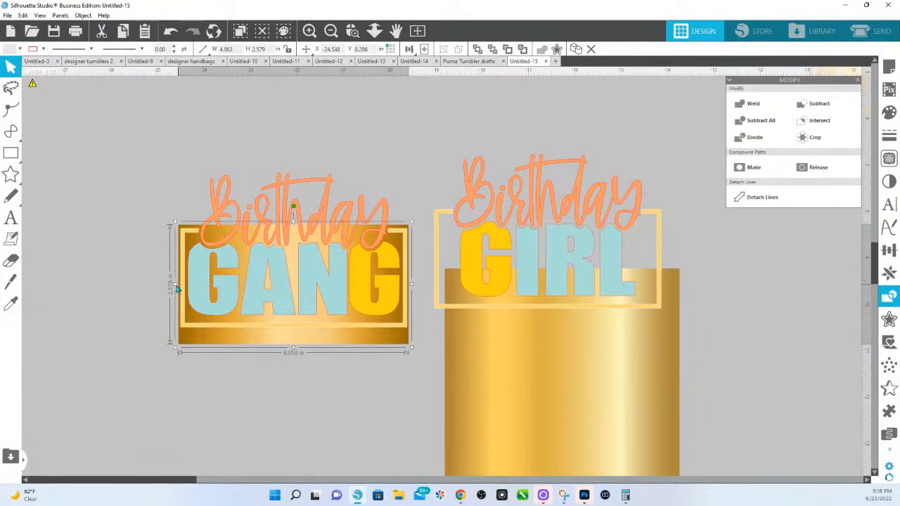
# Fit the gold square over the duplicated GIRL frame, and crop the gold backings to the frames and letters of both duplicated designs.
pyautogui.moveTo(519, 408); pyautogui.dragTo(508, 343)
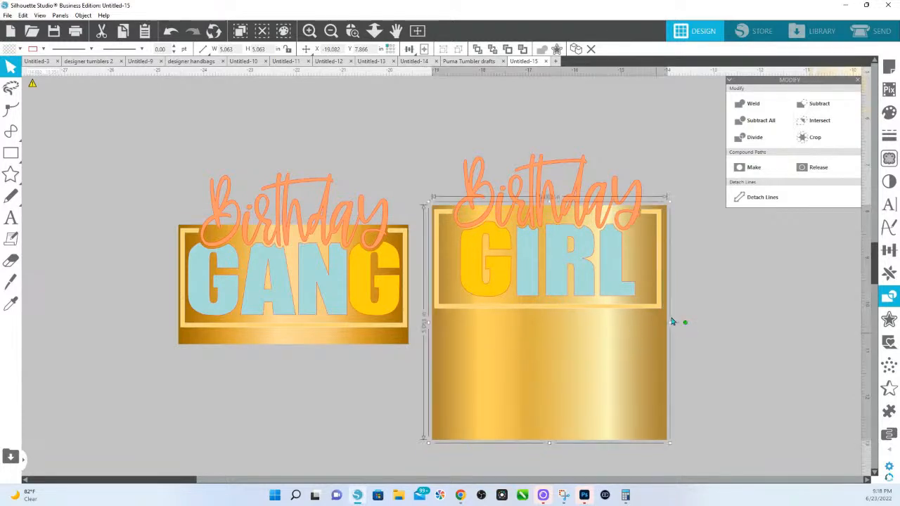
pyautogui.moveTo(671, 323); pyautogui.dragTo(667, 325)
pyautogui.moveTo(733, 344); pyautogui.dragTo(448, 266)
pyautogui.click(817, 139)
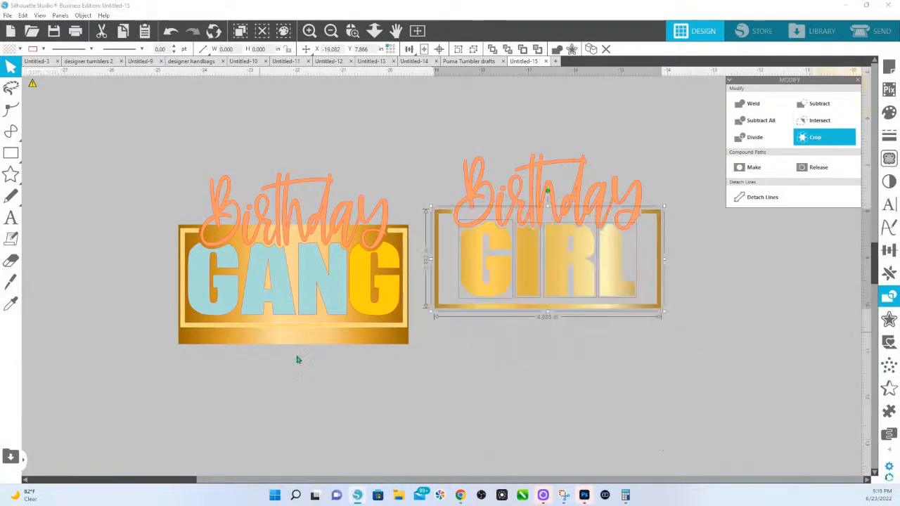
pyautogui.moveTo(414, 384); pyautogui.dragTo(167, 215)
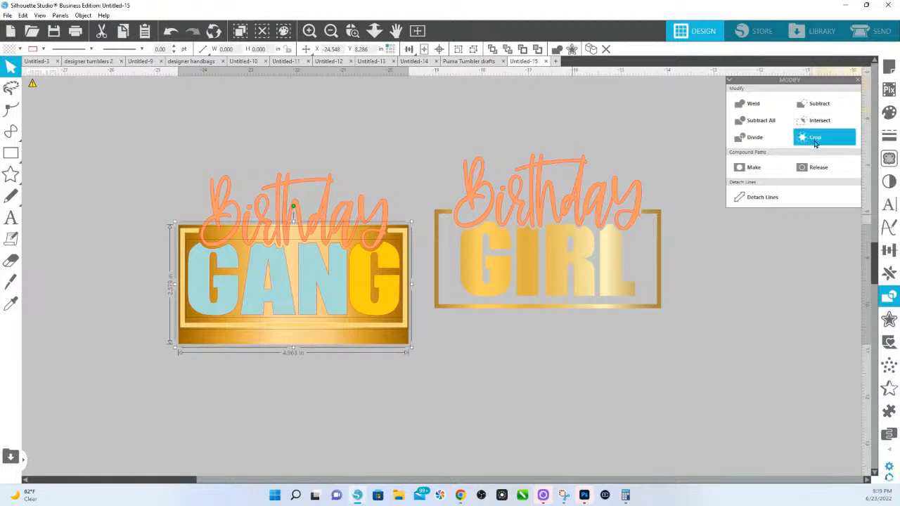
pyautogui.click(816, 139)
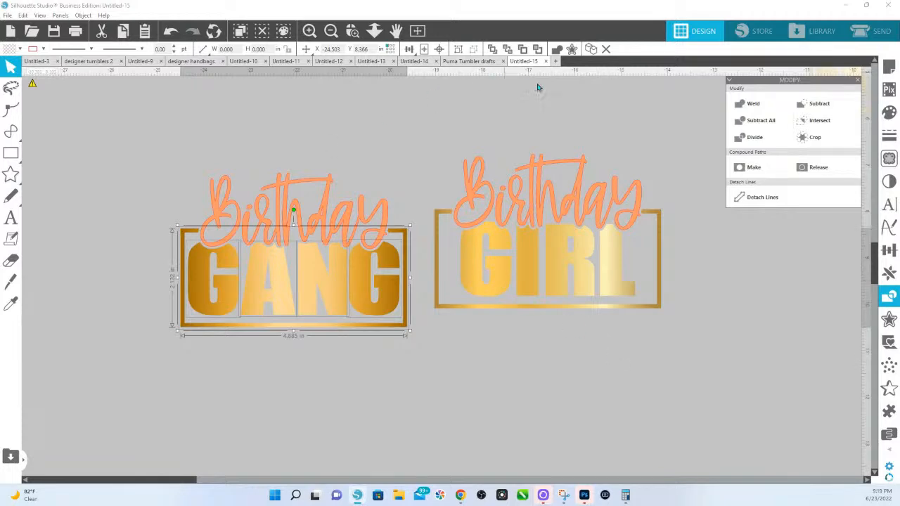
# Place a copy of the blue and yellow Birthday GANG design in the empty area below and delete the copy's GANG letters.
pyautogui.click(374, 30)
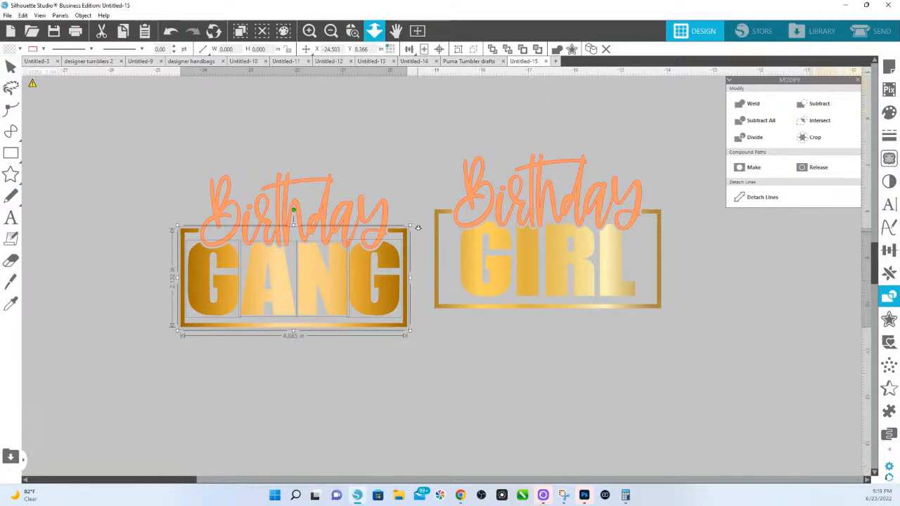
pyautogui.scroll(-5, 416, 204)
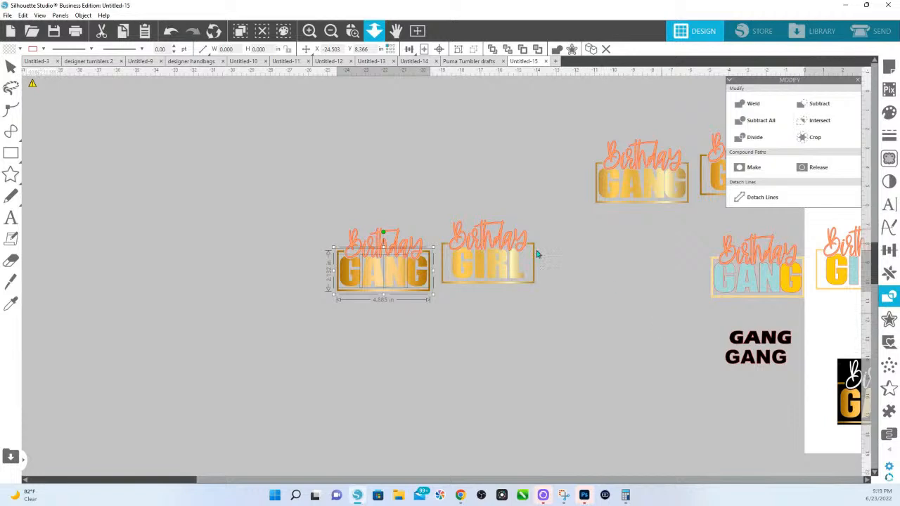
pyautogui.moveTo(581, 314); pyautogui.dragTo(466, 345)
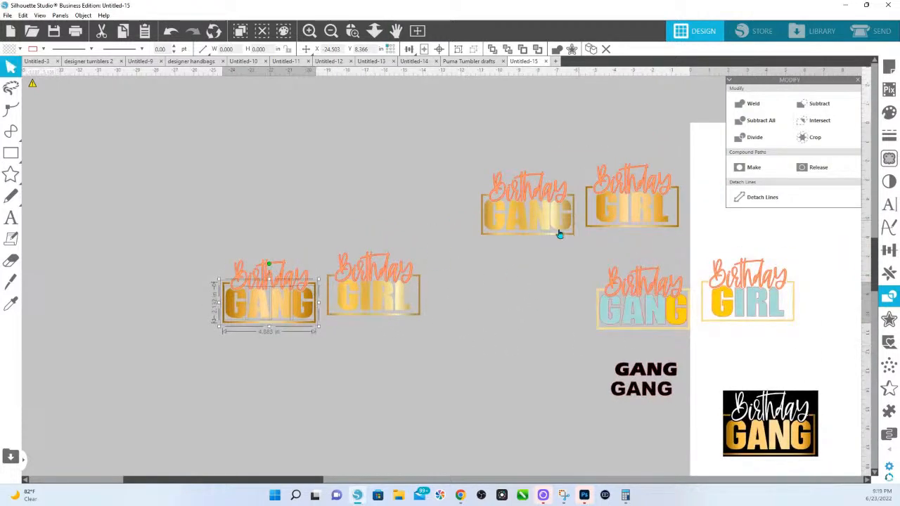
pyautogui.moveTo(211, 250); pyautogui.dragTo(316, 327)
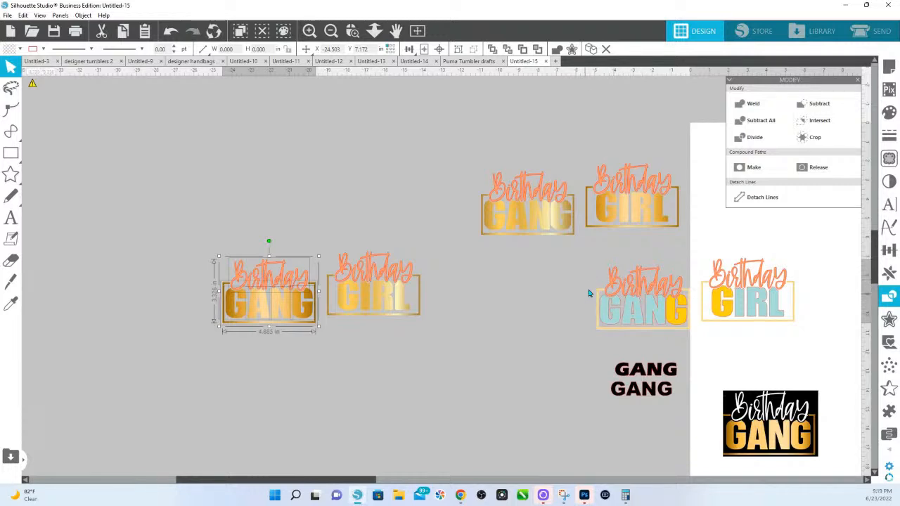
pyautogui.click(672, 310)
pyautogui.moveTo(669, 323); pyautogui.dragTo(545, 424)
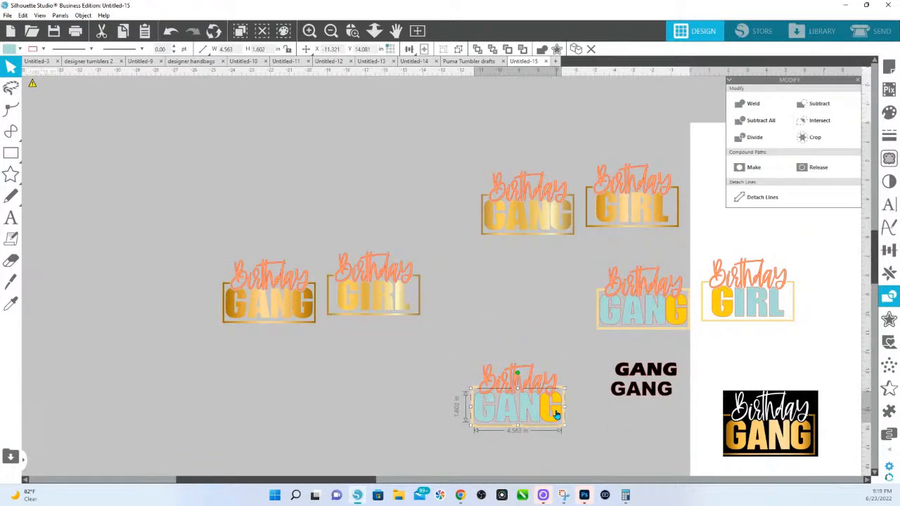
pyautogui.press('Delete')
# Change the upper black GANG text to SQUAD and move it into the empty Birthday frame.
pyautogui.doubleClick(614, 375)
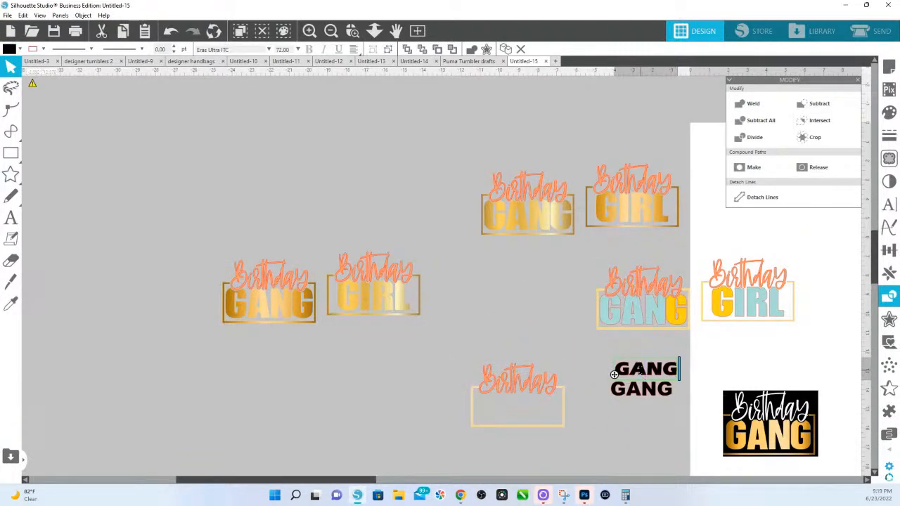
pyautogui.doubleClick(641, 371)
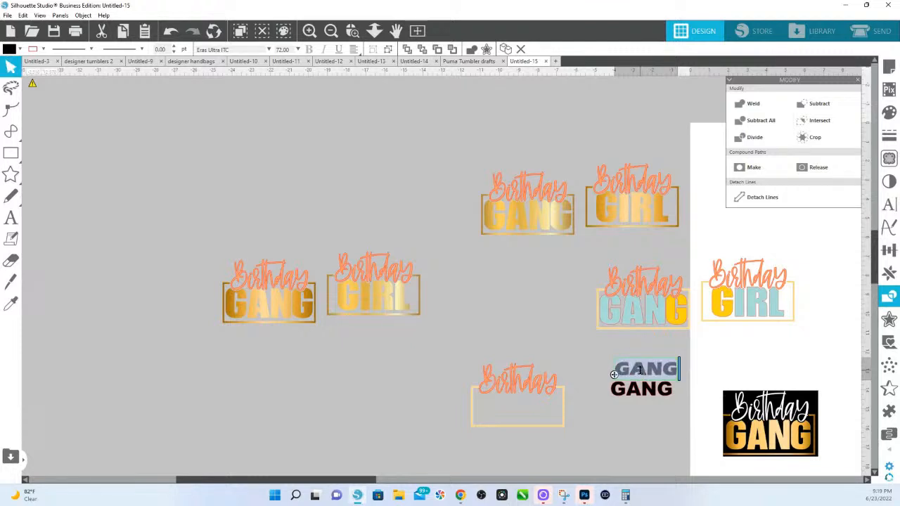
pyautogui.write('SQUAD')
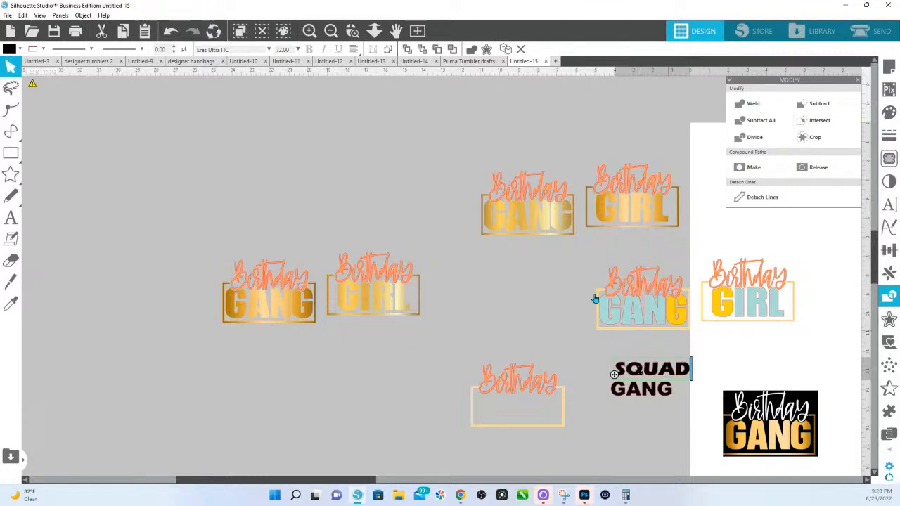
pyautogui.click(727, 368)
pyautogui.moveTo(679, 373); pyautogui.dragTo(562, 434)
# Enlarge and stretch the SQUAD text to about 4.66 in wide and 2.34 in tall, positioned inside the frame beneath the script.
pyautogui.click(351, 31)
pyautogui.moveTo(453, 309); pyautogui.dragTo(471, 313)
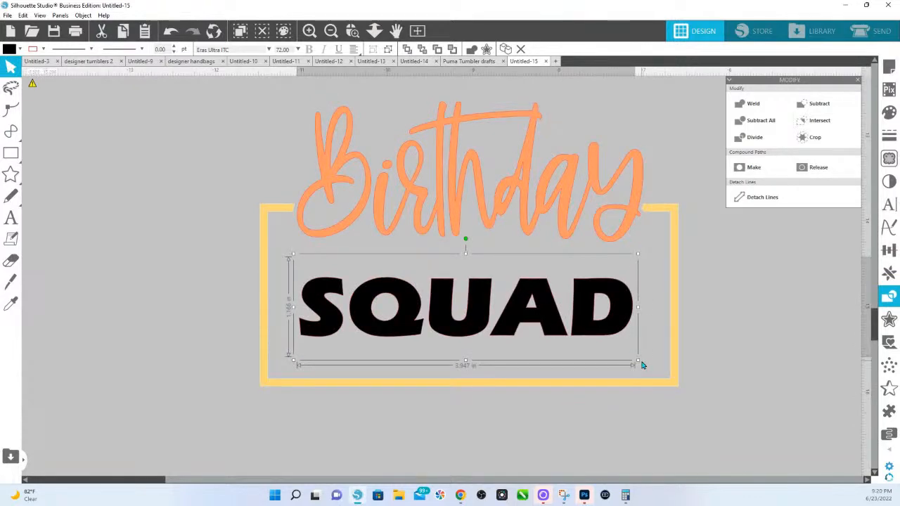
pyautogui.moveTo(638, 361); pyautogui.dragTo(657, 372)
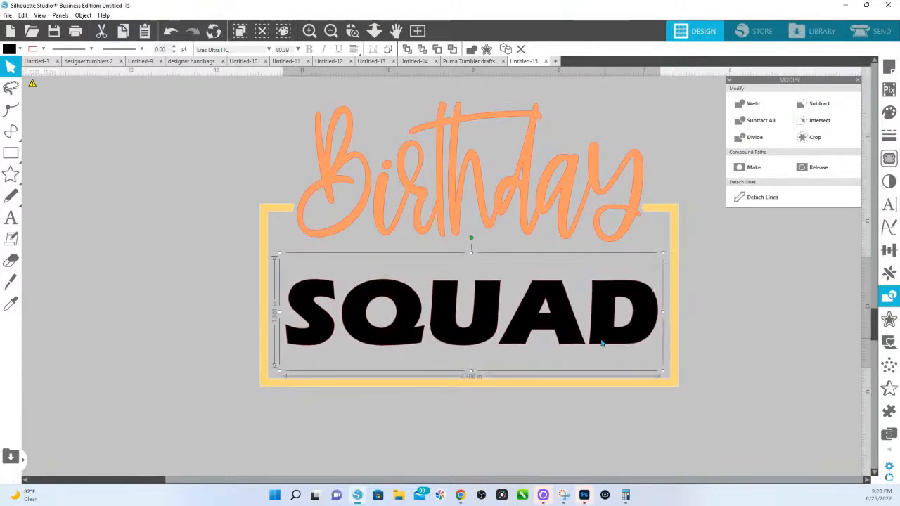
pyautogui.moveTo(465, 253); pyautogui.dragTo(464, 173)
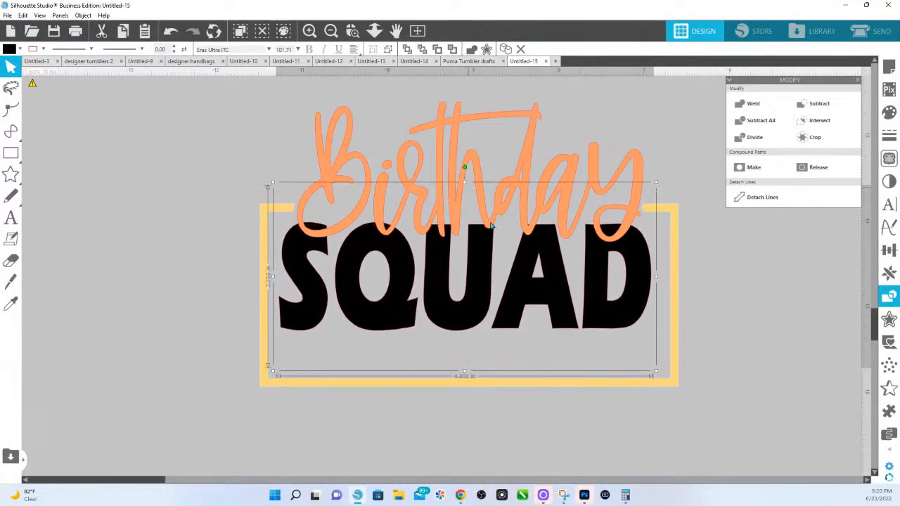
pyautogui.moveTo(662, 383); pyautogui.dragTo(673, 396)
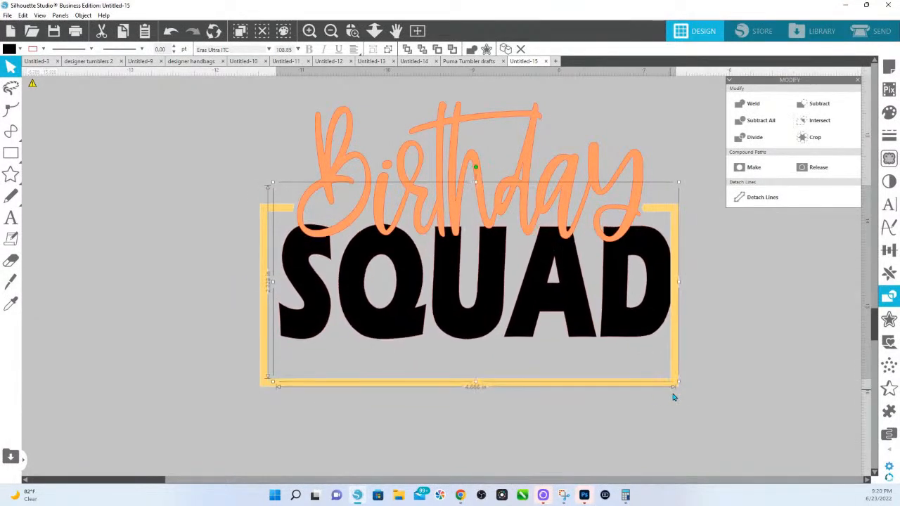
pyautogui.moveTo(616, 336); pyautogui.dragTo(617, 333)
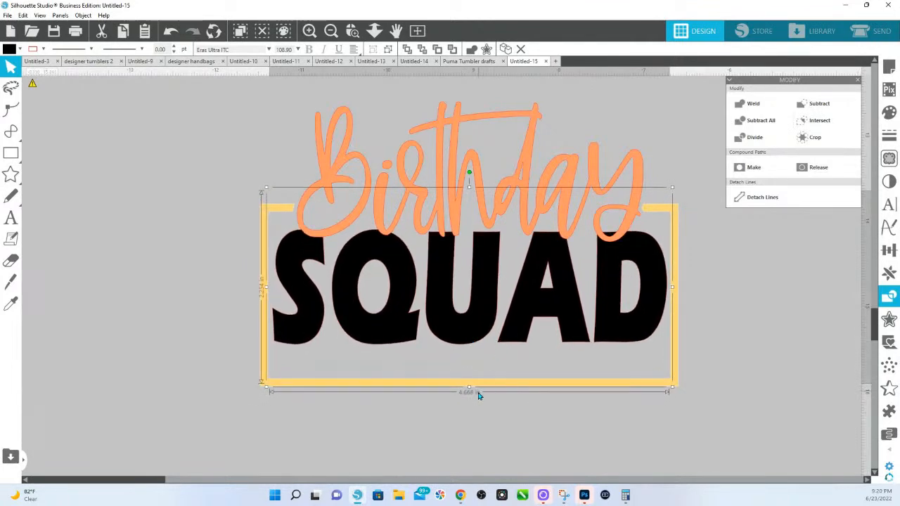
pyautogui.moveTo(469, 387); pyautogui.dragTo(469, 394)
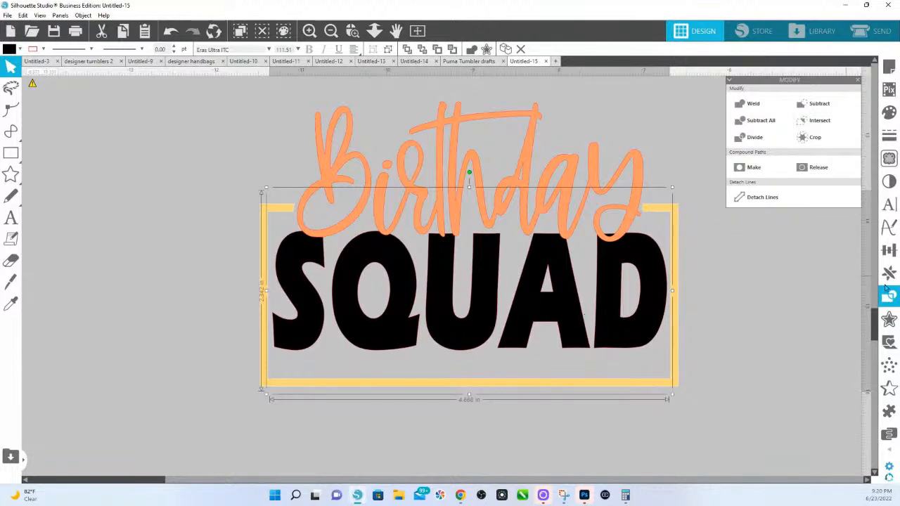
# Tighten SQUAD's character spacing to 95% and enlarge the text to about 117 pt to fill the frame's width.
pyautogui.click(889, 205)
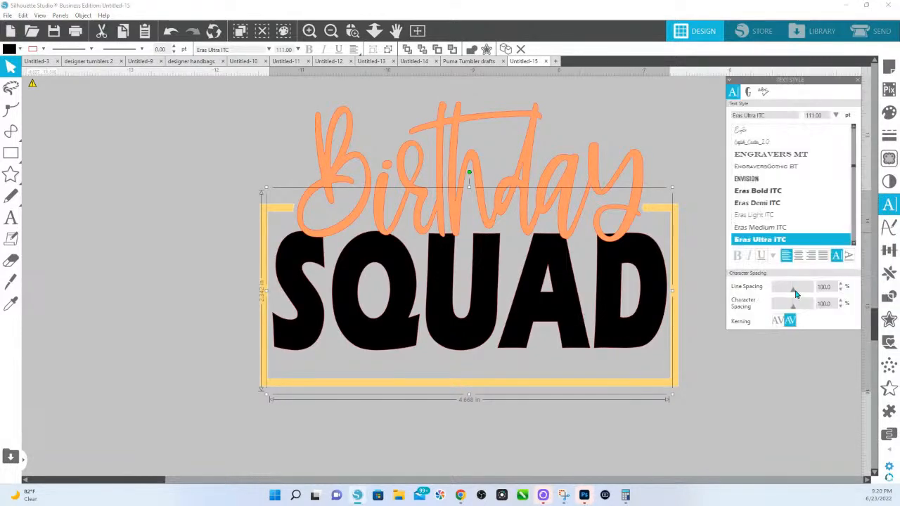
pyautogui.moveTo(795, 310); pyautogui.dragTo(792, 310)
pyautogui.click(702, 365)
pyautogui.click(638, 337)
pyautogui.moveTo(655, 395); pyautogui.dragTo(675, 405)
pyautogui.moveTo(617, 341); pyautogui.dragTo(612, 338)
# Align the SQUAD text and the yellow frame to a common centre.
pyautogui.moveTo(693, 375); pyautogui.dragTo(611, 326)
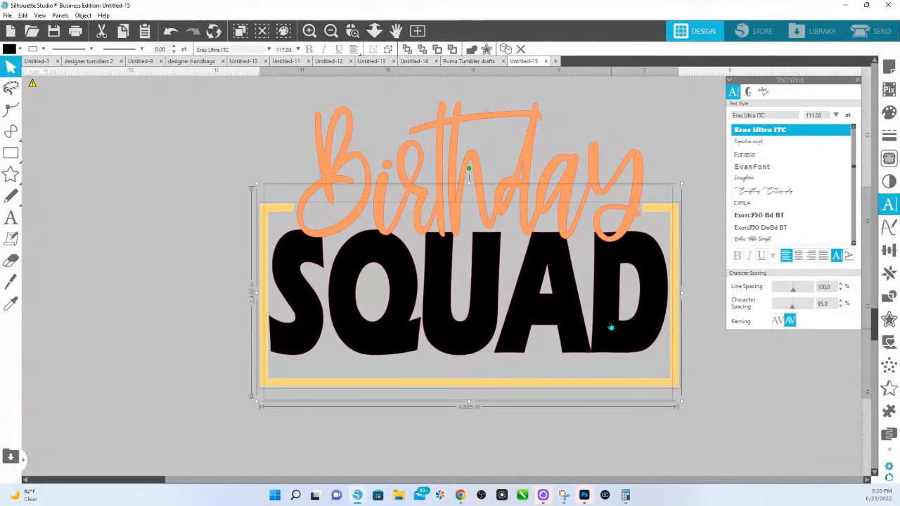
pyautogui.click(405, 50)
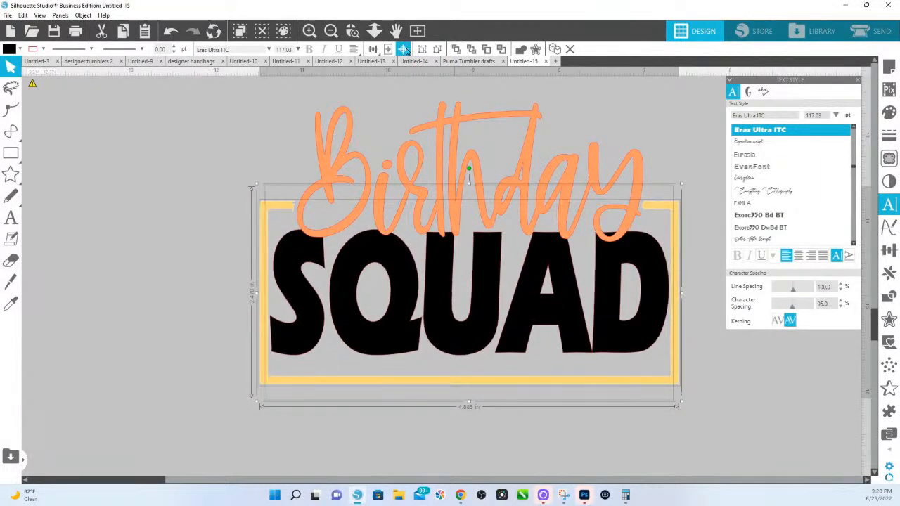
pyautogui.click(680, 419)
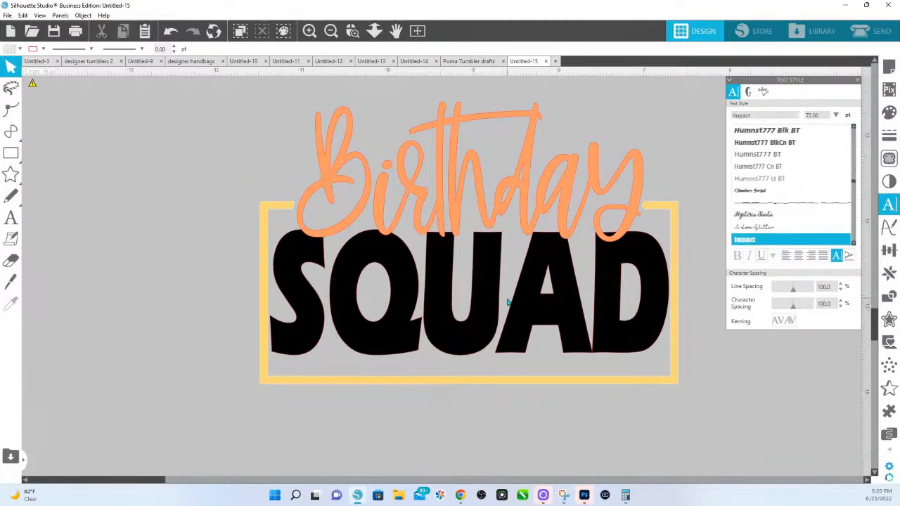
# Shift the Birthday script slightly down over SQUAD and create a 0.050 in rounded offset around it.
pyautogui.click(633, 208)
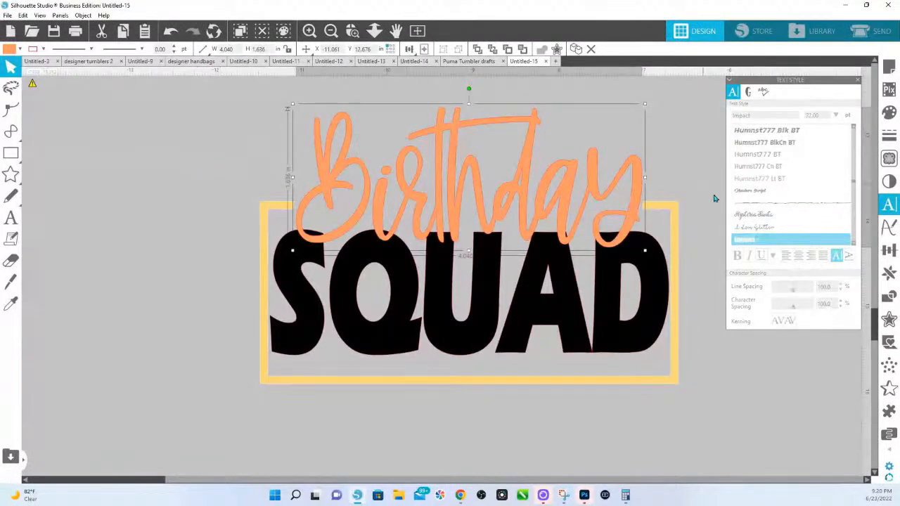
pyautogui.click(889, 320)
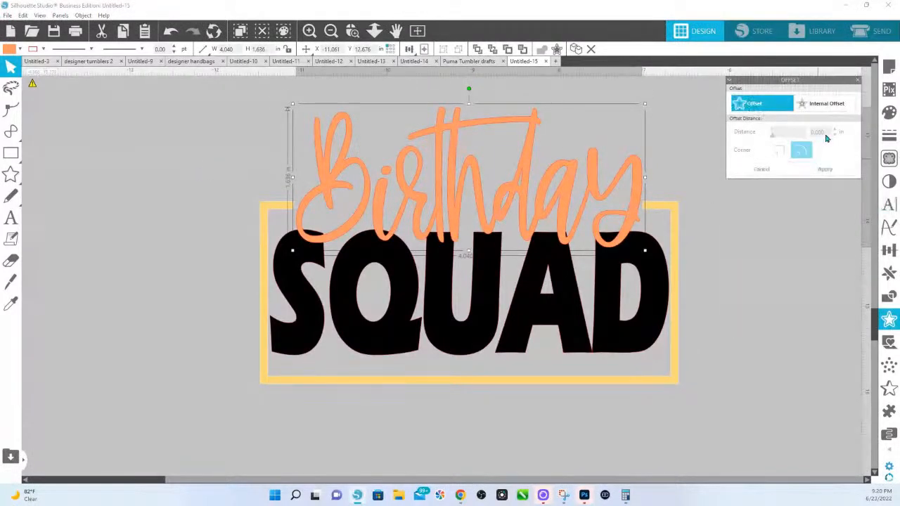
pyautogui.press('BackSpace')
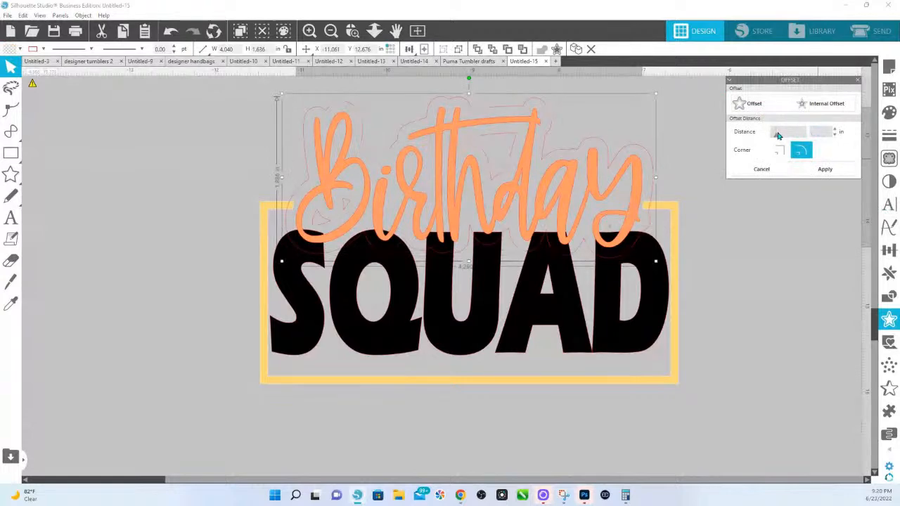
pyautogui.press('Return')
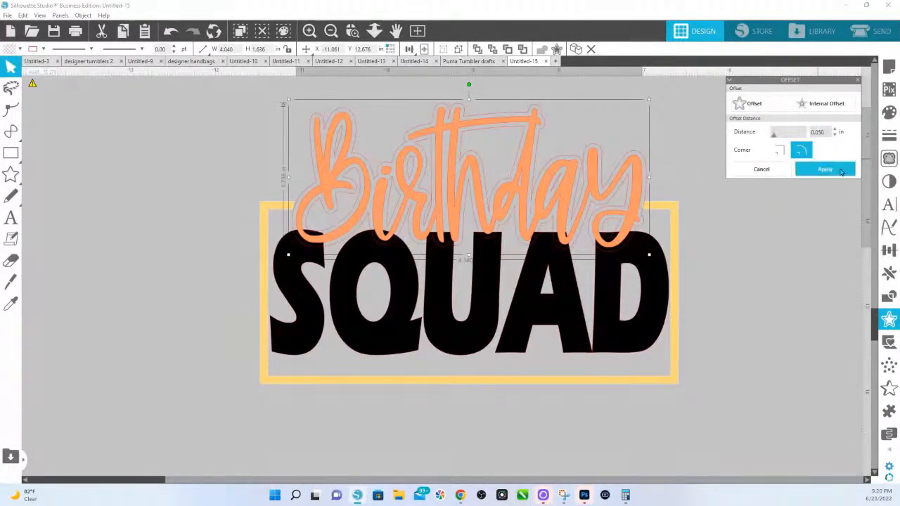
pyautogui.click(842, 172)
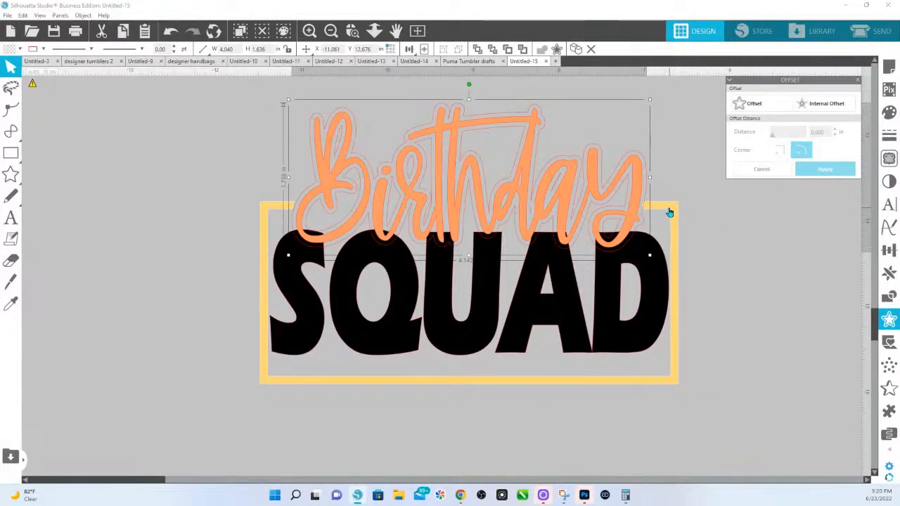
# Subtract the Birthday offset from the SQUAD letters and frame with Subtract All, and move the offset outline away from the design.
pyautogui.click(669, 210)
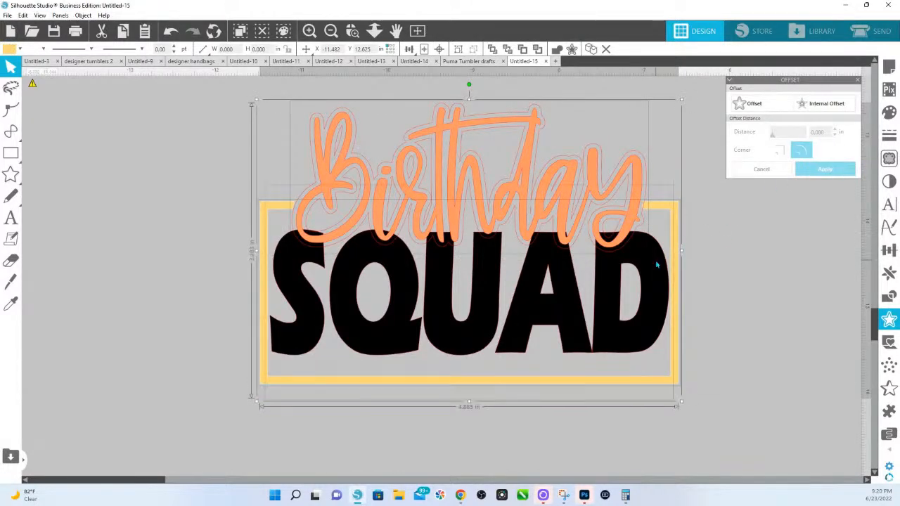
pyautogui.click(889, 297)
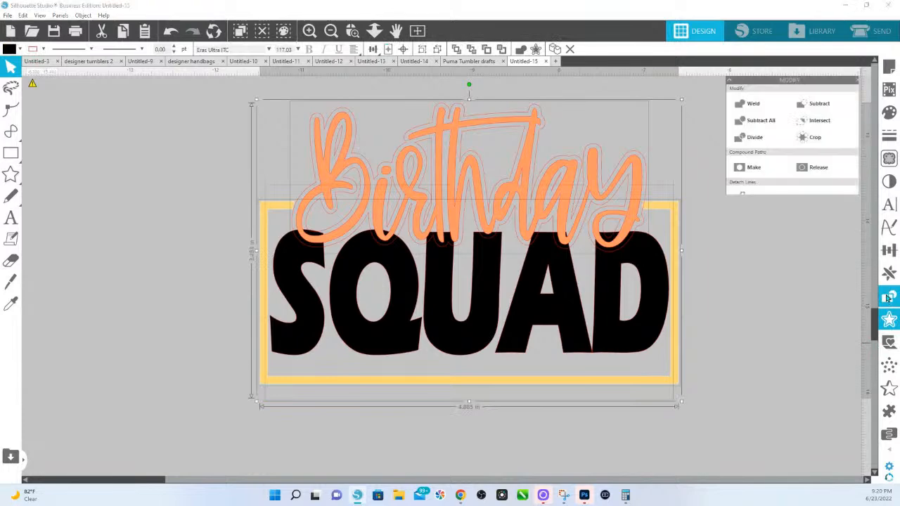
pyautogui.click(761, 121)
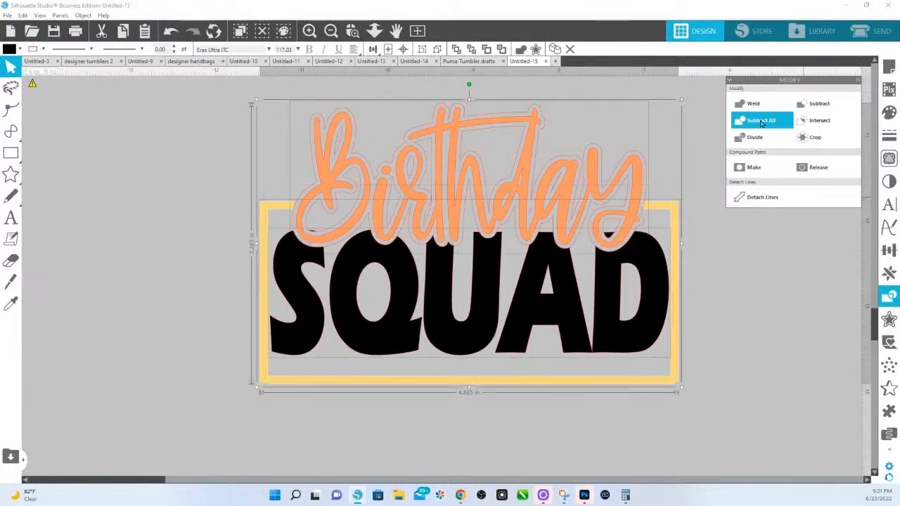
pyautogui.moveTo(621, 161); pyautogui.dragTo(157, 252)
# Ungroup the cut SQUAD lettering and delete the leftover sliver above the S.
pyautogui.doubleClick(308, 233)
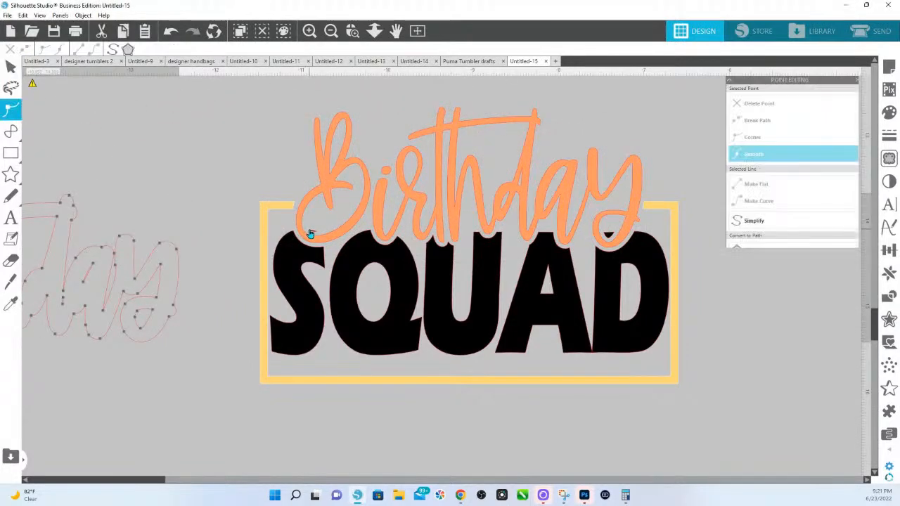
pyautogui.rightClick(268, 284)
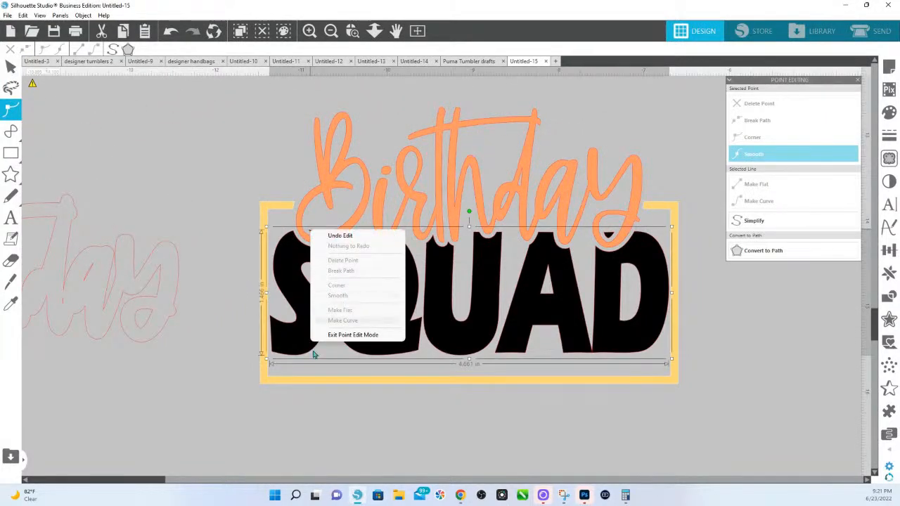
pyautogui.click(341, 383)
pyautogui.rightClick(346, 277)
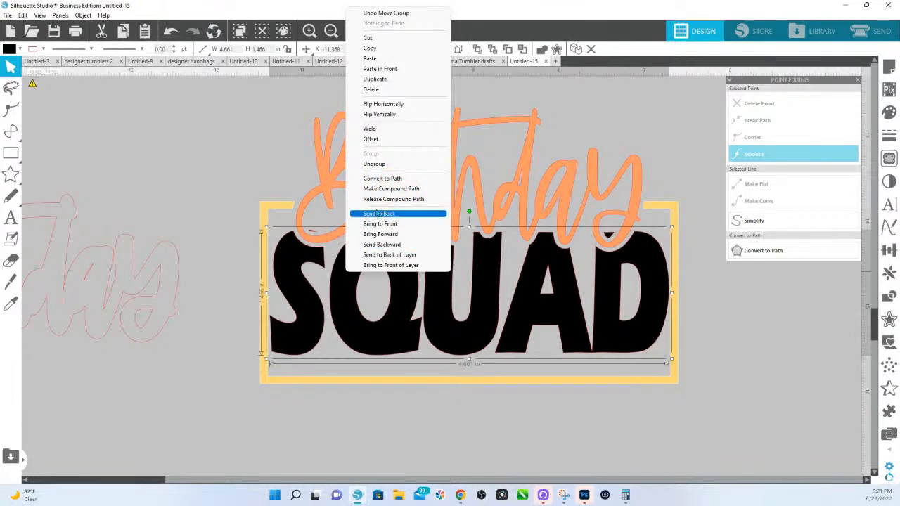
pyautogui.click(380, 172)
pyautogui.click(231, 237)
pyautogui.click(308, 231)
pyautogui.press('Delete')
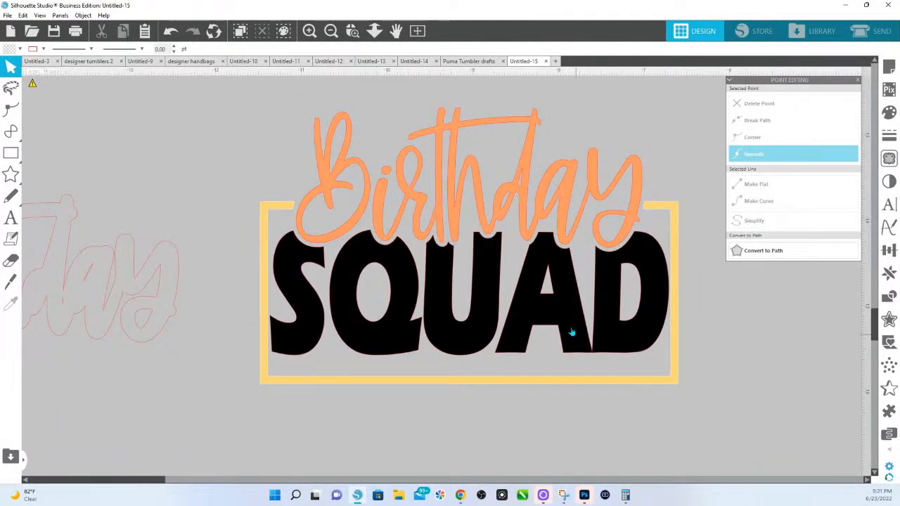
pyautogui.moveTo(633, 363); pyautogui.dragTo(298, 328)
pyautogui.press('i')
pyautogui.click(302, 322)
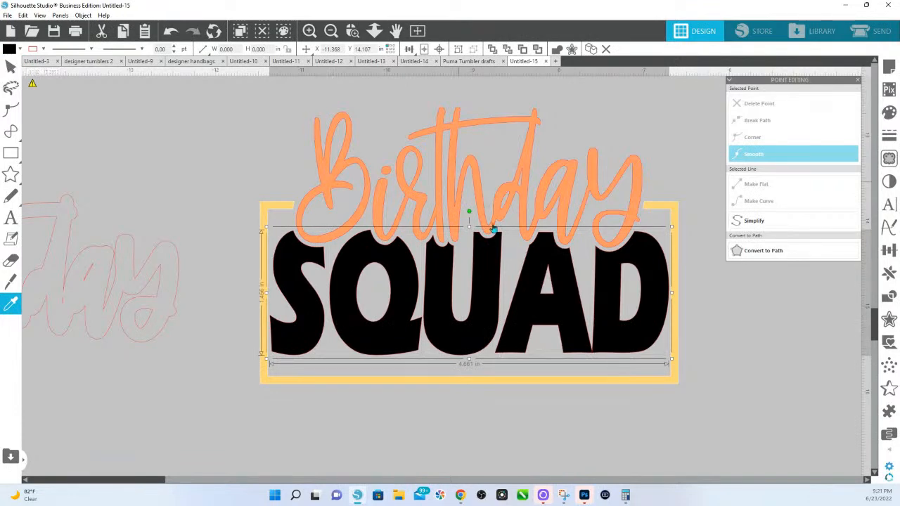
pyautogui.click(750, 369)
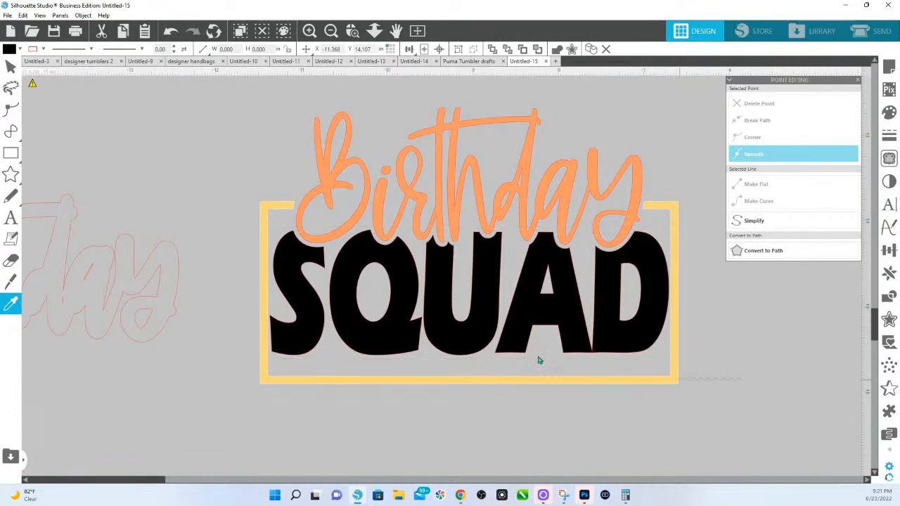
# Fill the SQUAD letters and their frame with dark blue.
pyautogui.click(612, 379)
pyautogui.click(890, 113)
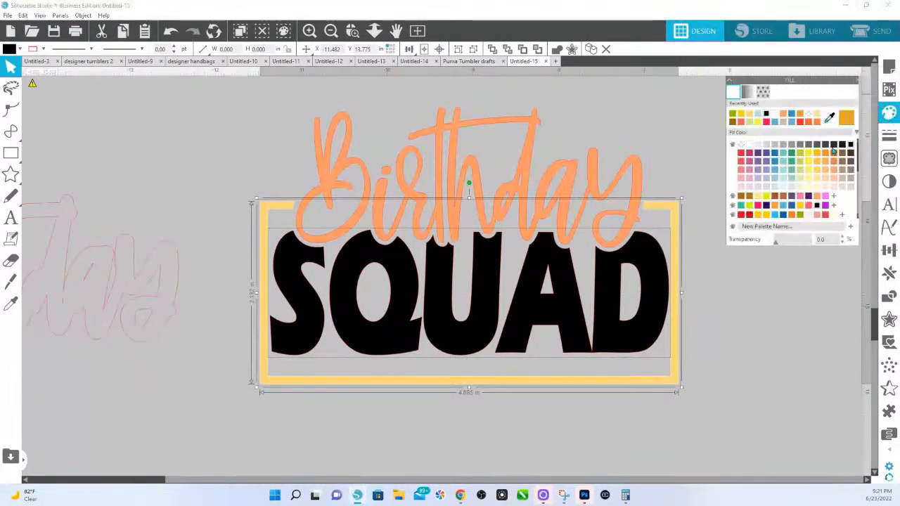
pyautogui.click(842, 152)
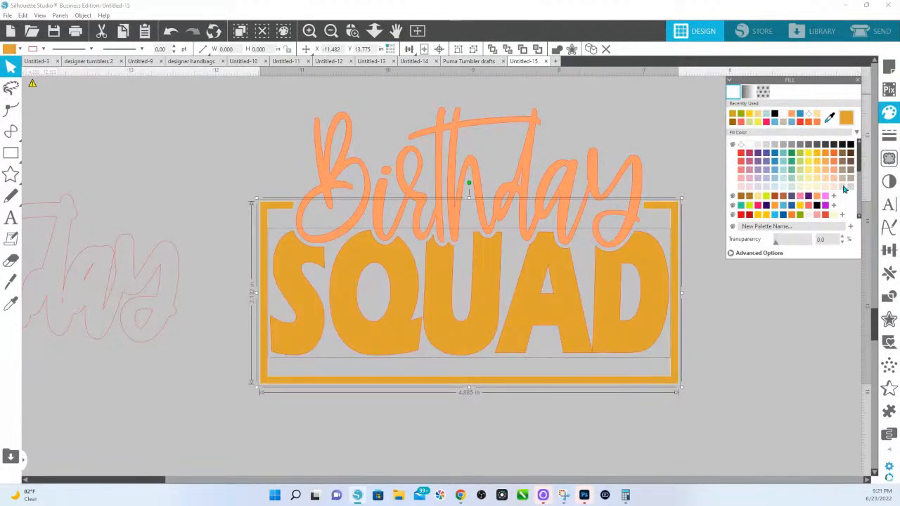
pyautogui.click(795, 206)
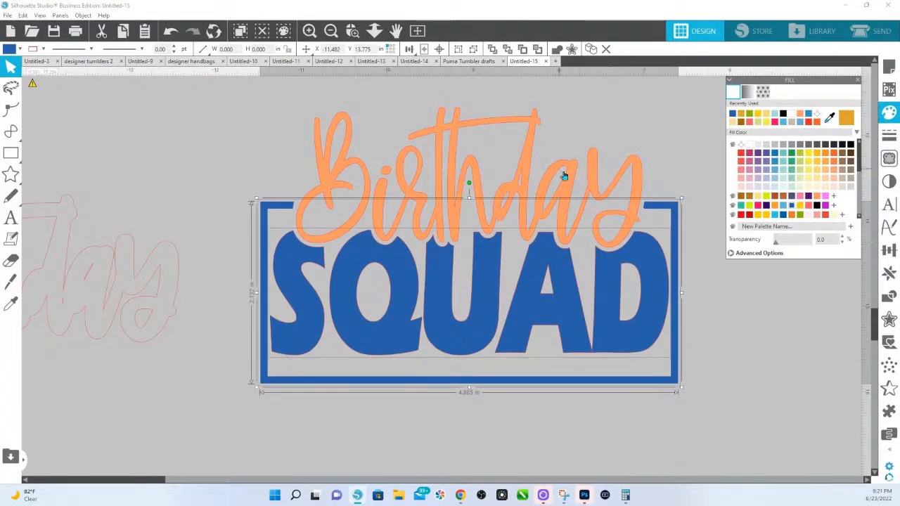
# Fill the Birthday script above SQUAD with black.
pyautogui.click(562, 175)
pyautogui.click(751, 146)
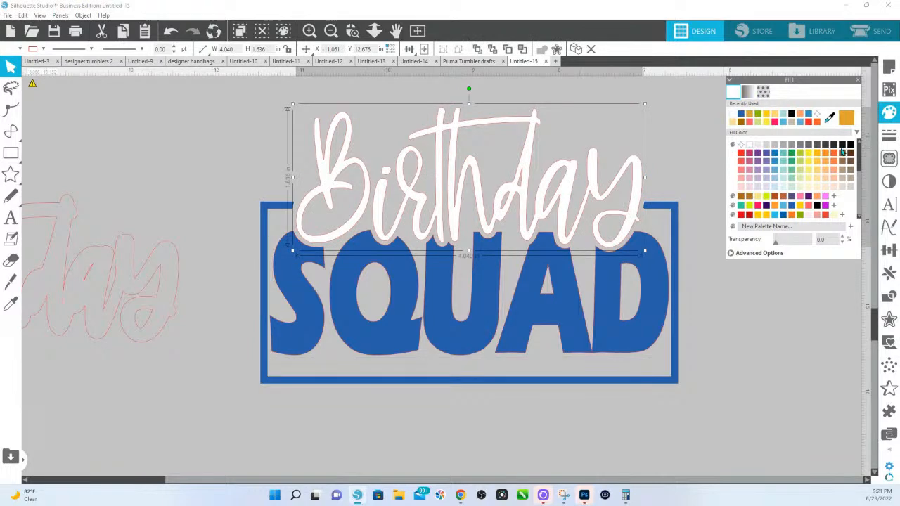
pyautogui.click(852, 146)
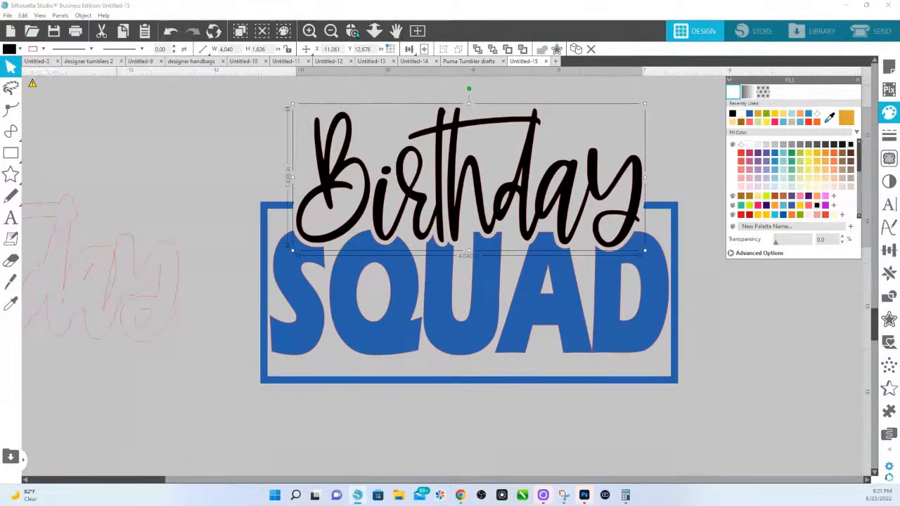
pyautogui.click(375, 31)
pyautogui.moveTo(358, 116)
pyautogui.mouseDown()
pyautogui.moveTo(356, 186)
pyautogui.moveTo(368, 124)
pyautogui.mouseUp()
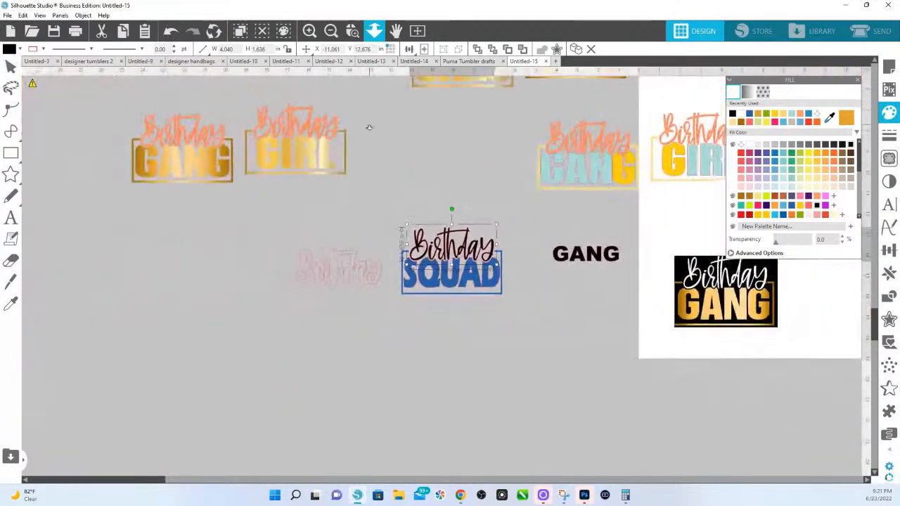
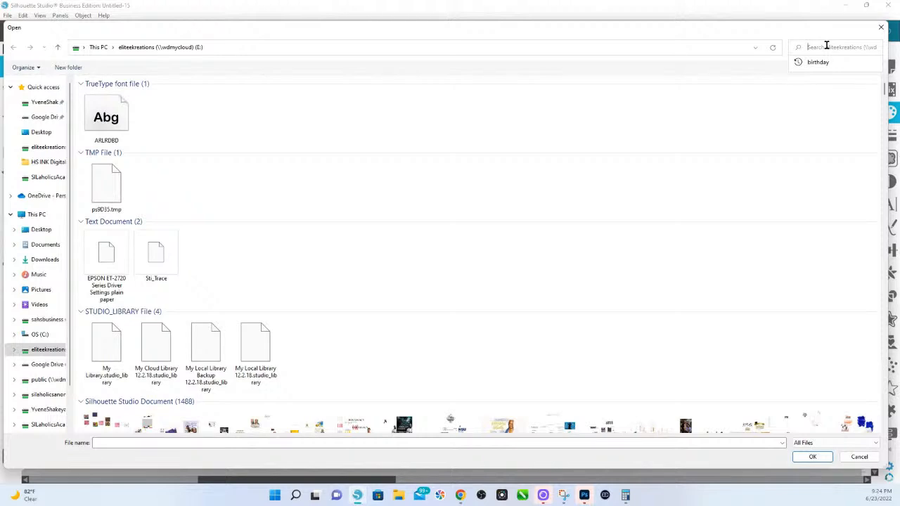
# Search the drive for COLOR CHART and open the Studio file "Color Code Chart ALL for straight skinny tumbler" from the Color Code & Reference Charts folder.
pyautogui.write('co')
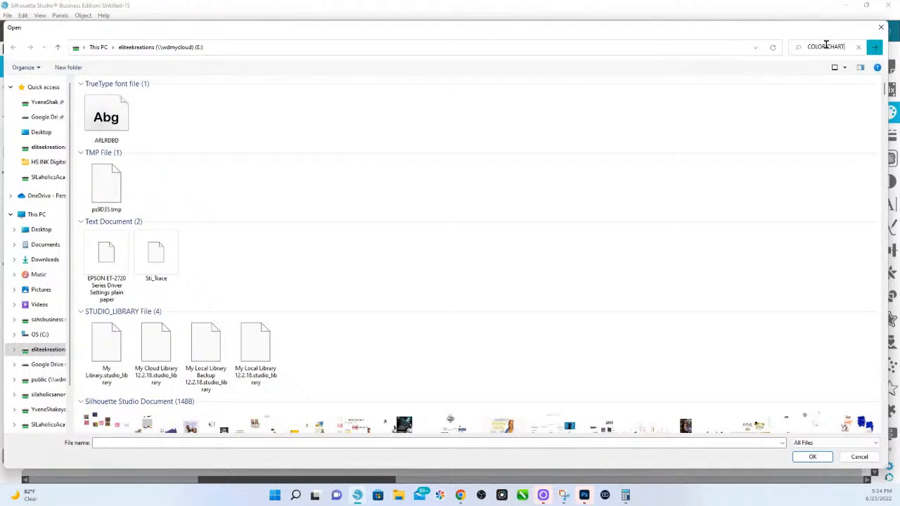
pyautogui.write('LOR CHART')
pyautogui.press('Return')
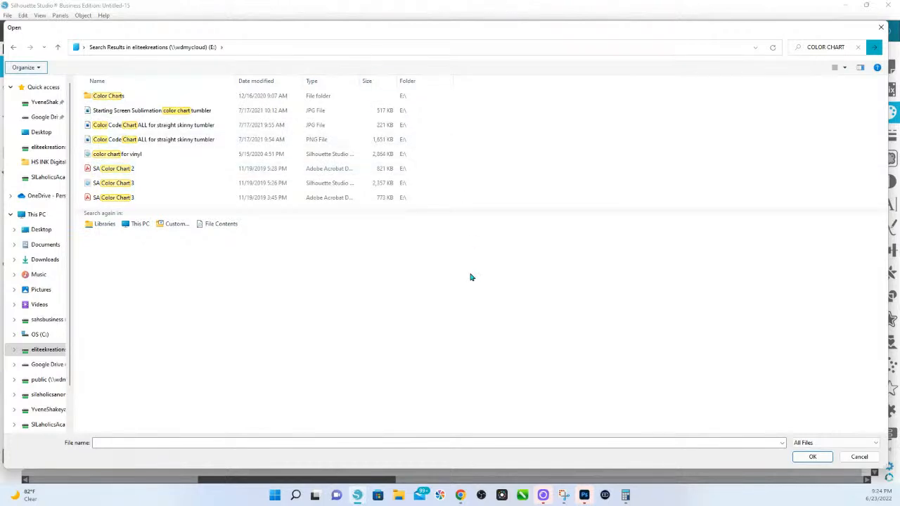
pyautogui.doubleClick(109, 97)
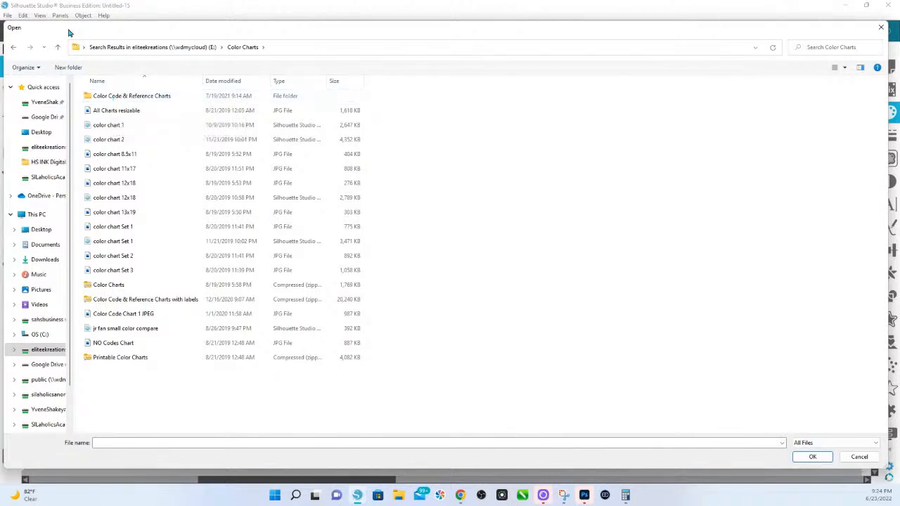
pyautogui.doubleClick(112, 98)
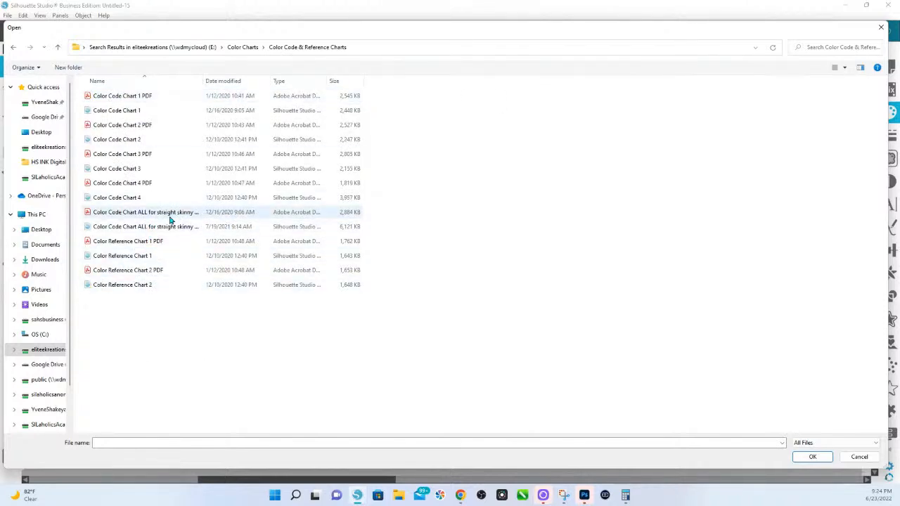
pyautogui.doubleClick(171, 227)
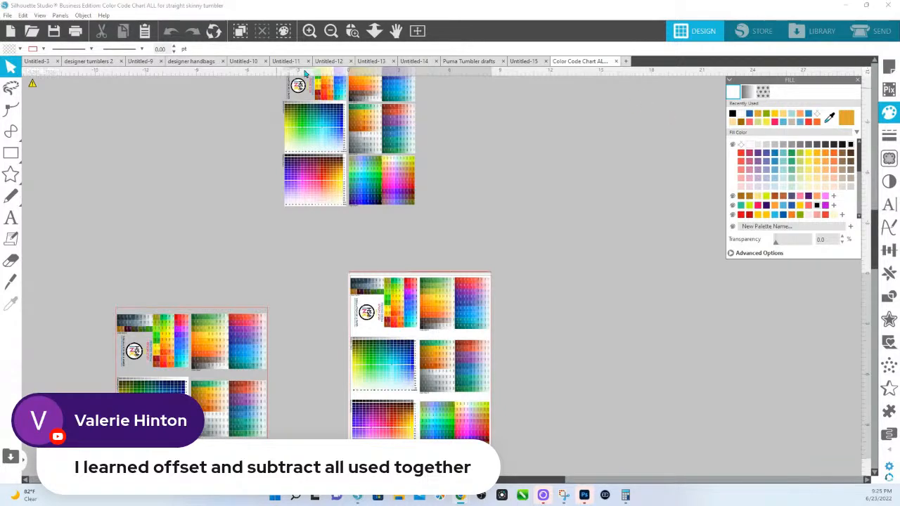
# Draw a rectangle about 0.17 by 0.63 in beside the color chart and fill it with hot pink sampled from the chart.
pyautogui.click(352, 30)
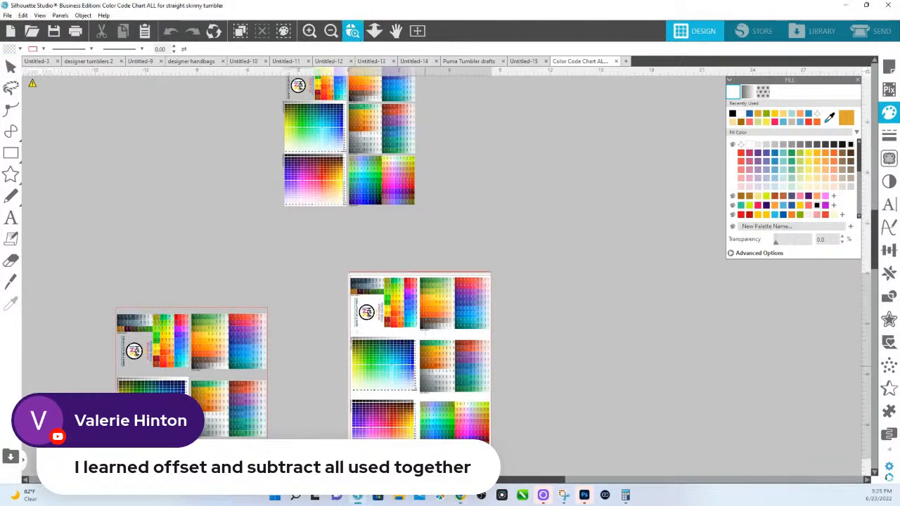
pyautogui.moveTo(357, 303); pyautogui.dragTo(496, 467)
pyautogui.click(10, 153)
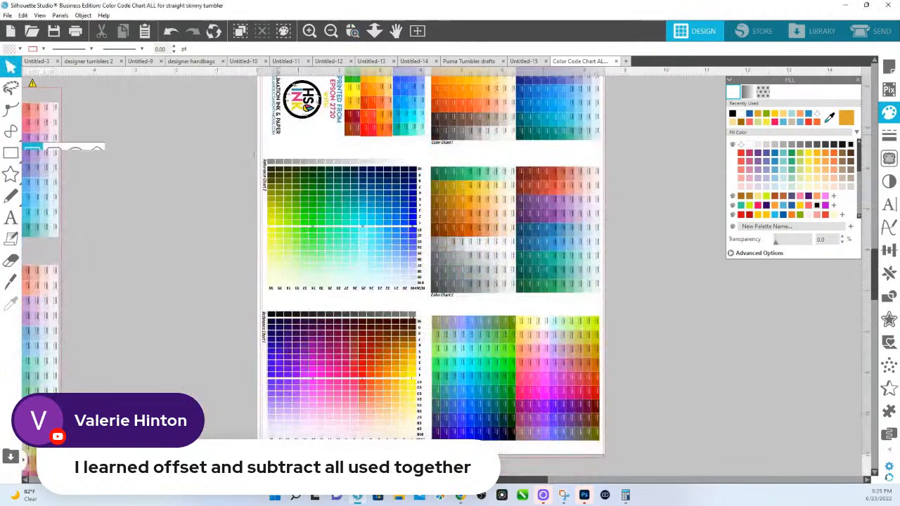
pyautogui.moveTo(630, 283); pyautogui.dragTo(636, 309)
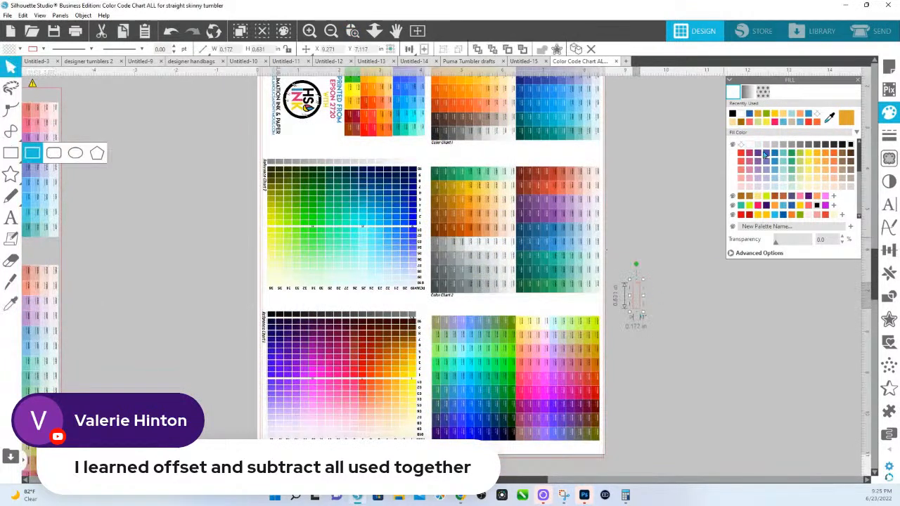
pyautogui.click(830, 119)
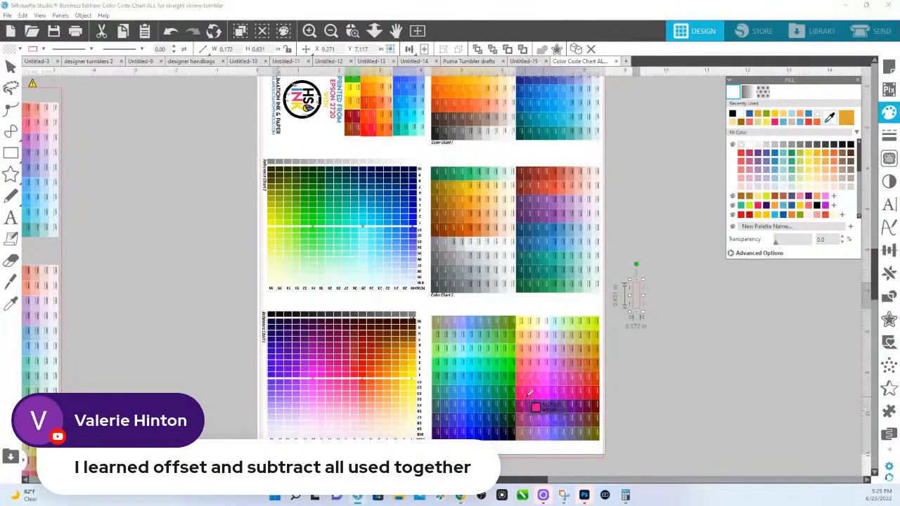
pyautogui.click(563, 384)
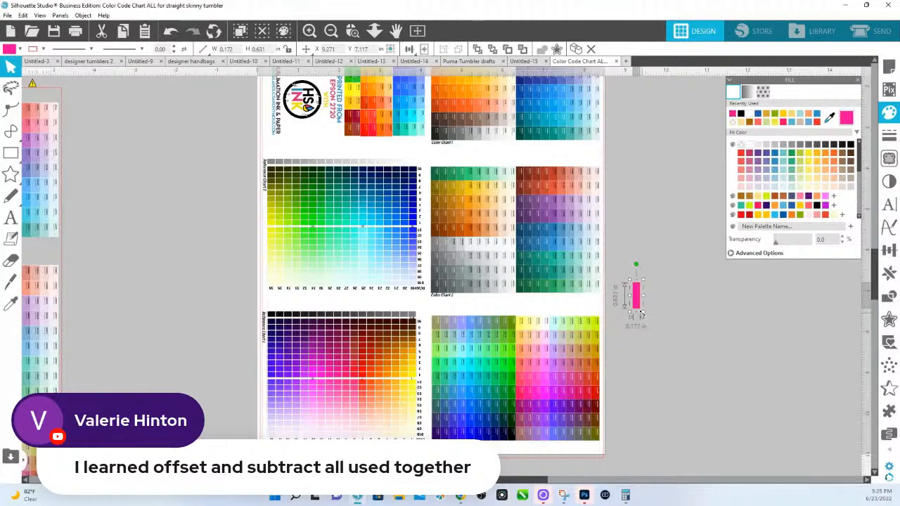
# Fill a duplicate of the pink swatch, placed directly beside it, with blue sampled from the chart.
pyautogui.scroll(1, 563, 156)
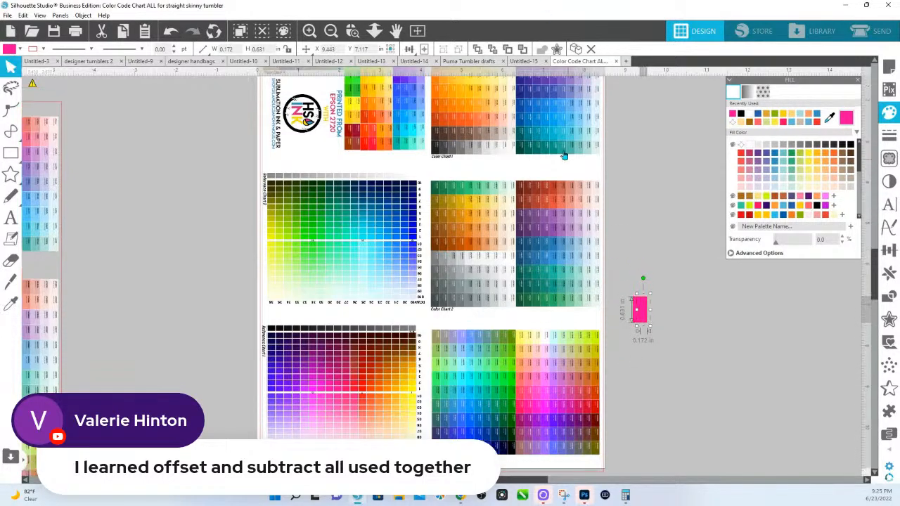
pyautogui.click(830, 118)
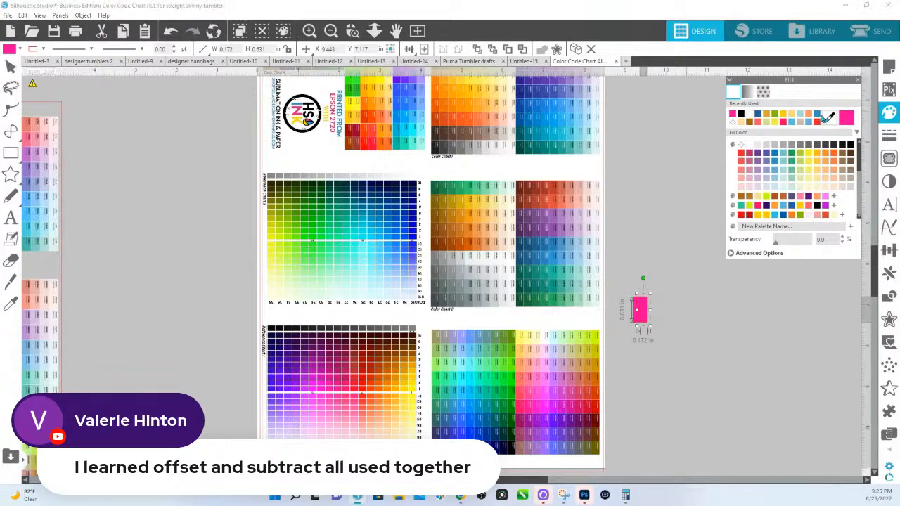
pyautogui.click(531, 109)
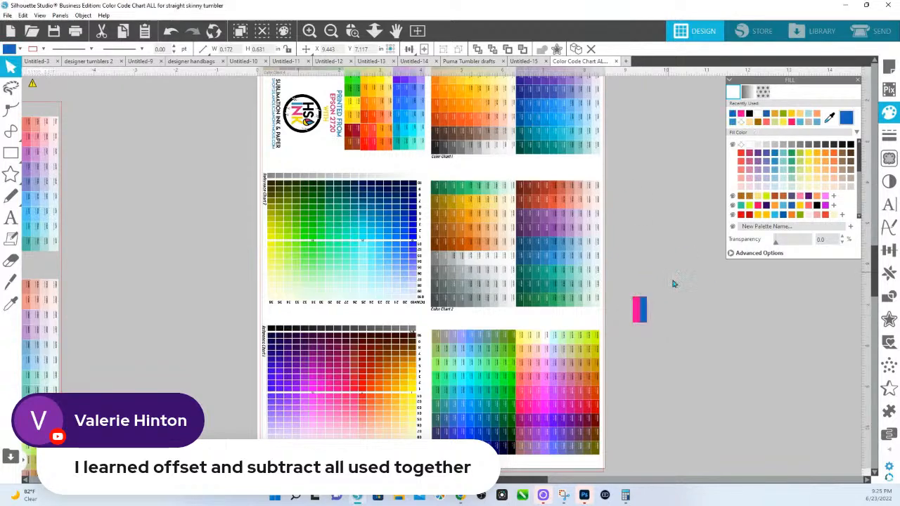
# Copy the pink and blue swatches into Untitled-15, place them above the SQUAD design and enlarge them to about 0.850 by 1.558 in.
pyautogui.click(639, 313)
pyautogui.rightClick(637, 320)
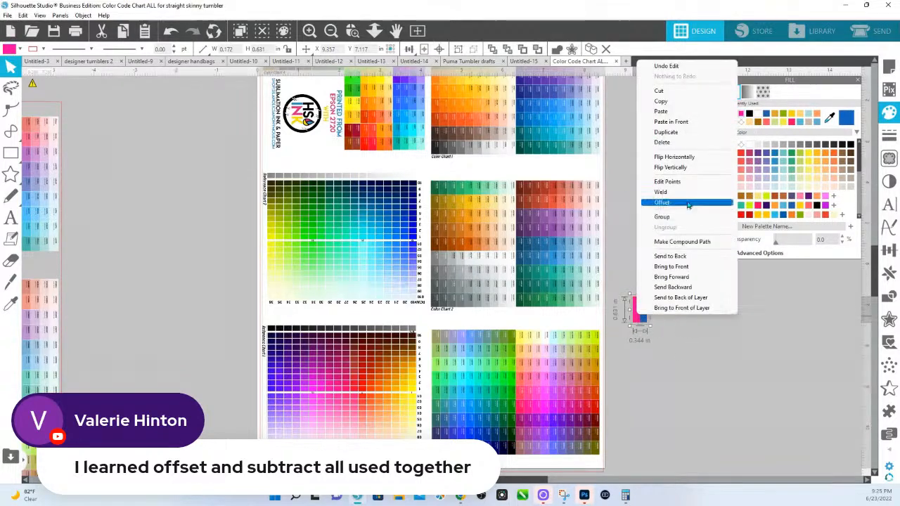
pyautogui.click(675, 103)
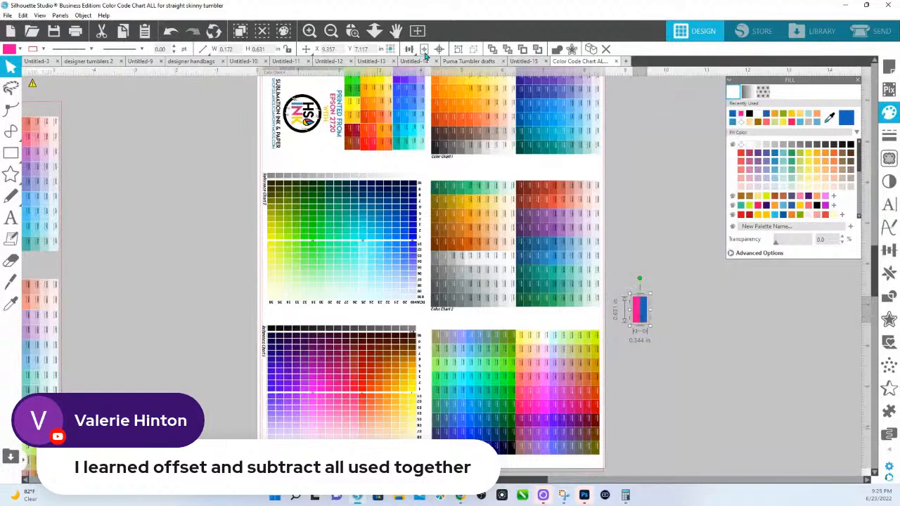
pyautogui.click(529, 62)
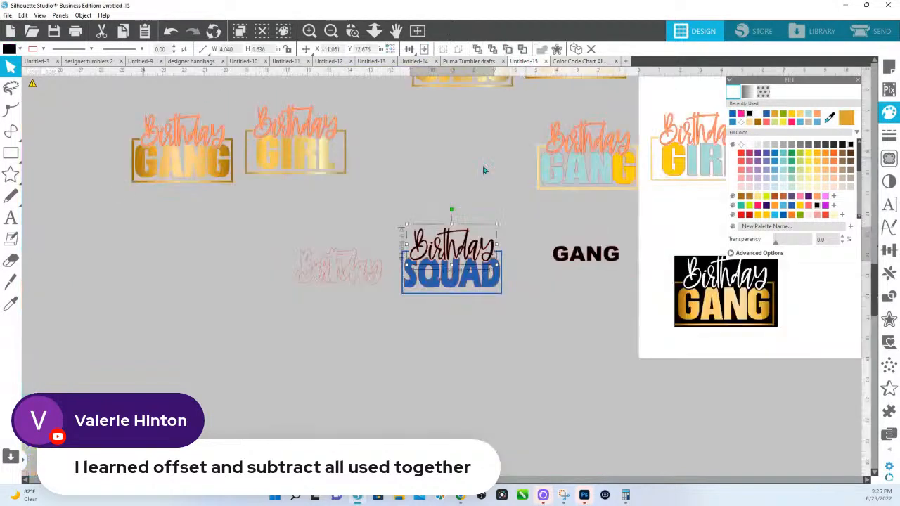
pyautogui.rightClick(424, 170)
pyautogui.click(464, 209)
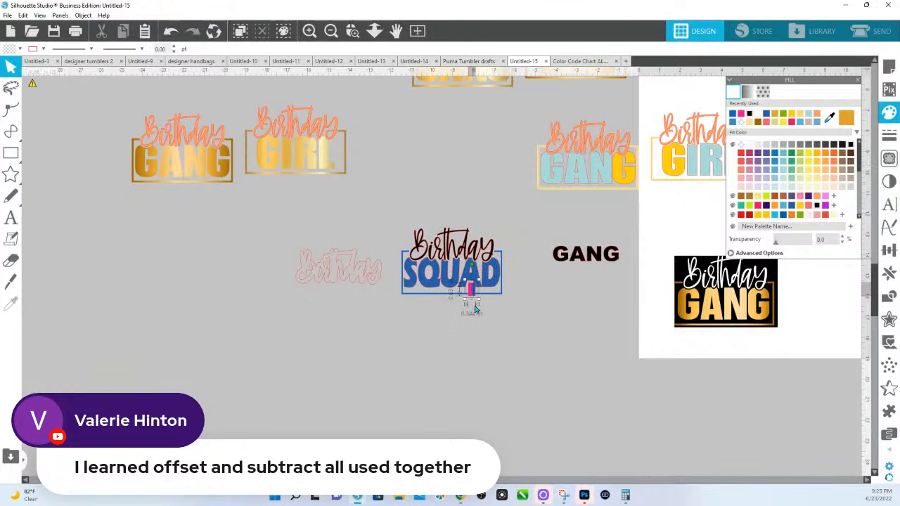
pyautogui.moveTo(479, 300); pyautogui.dragTo(404, 165)
# Fill the Birthday scripts of the lower gold GANG and GIRL designs with the hot pink sampled from the swatch.
pyautogui.scroll(3, 299, 167)
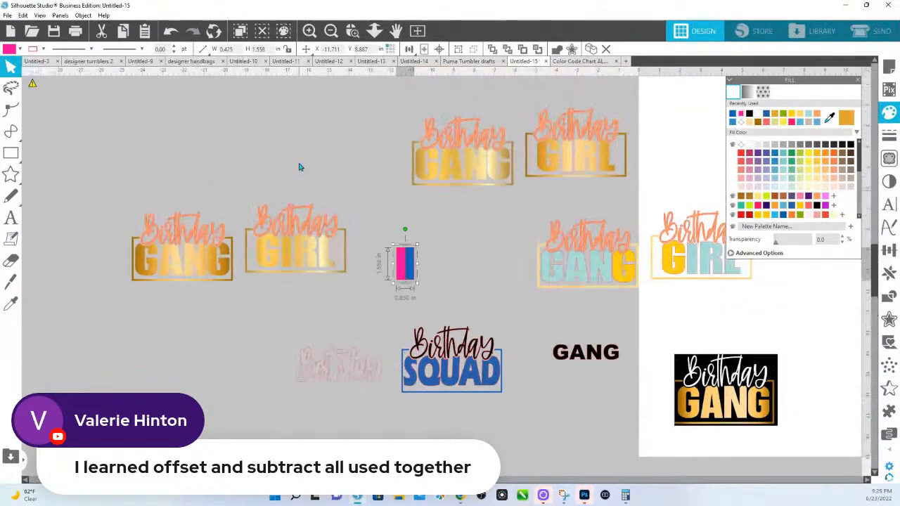
pyautogui.click(226, 247)
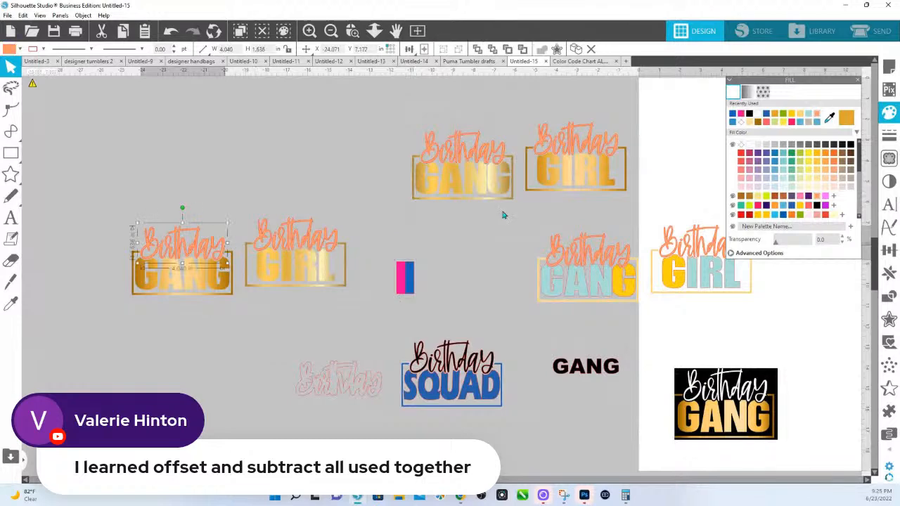
pyautogui.click(829, 119)
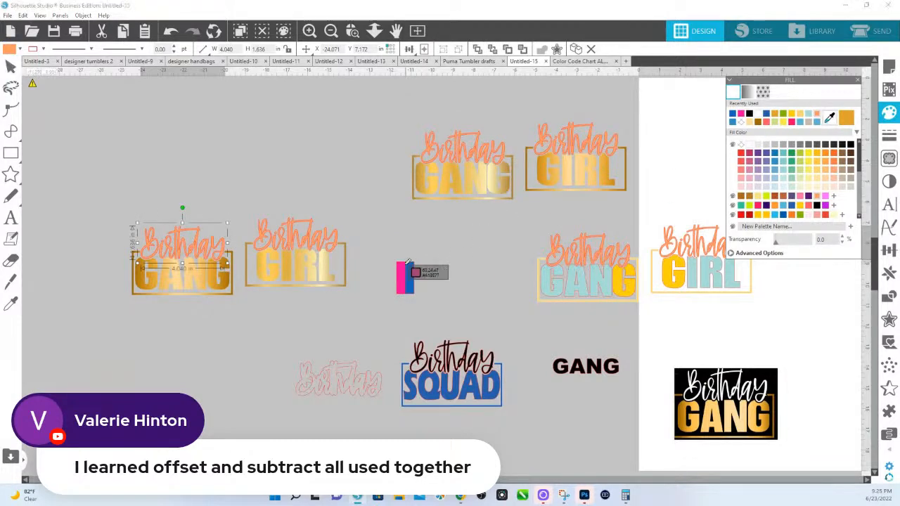
pyautogui.click(402, 270)
pyautogui.click(321, 246)
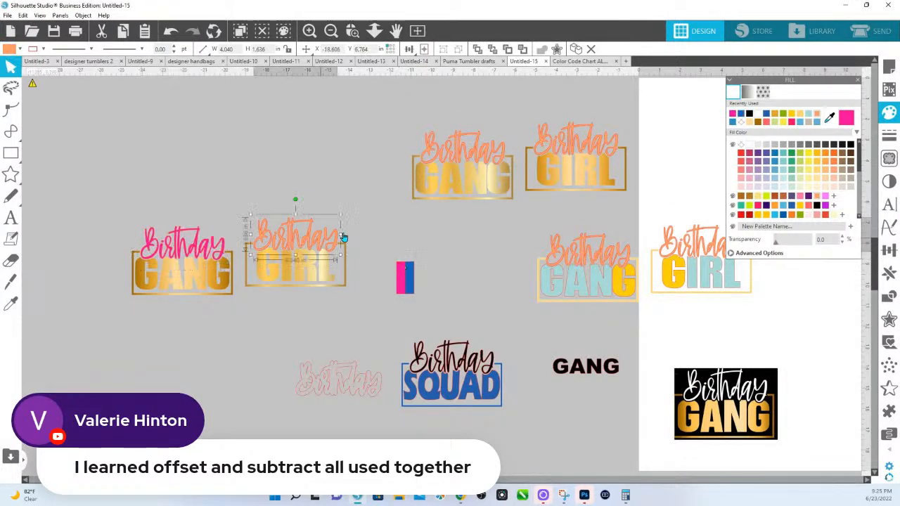
pyautogui.click(734, 114)
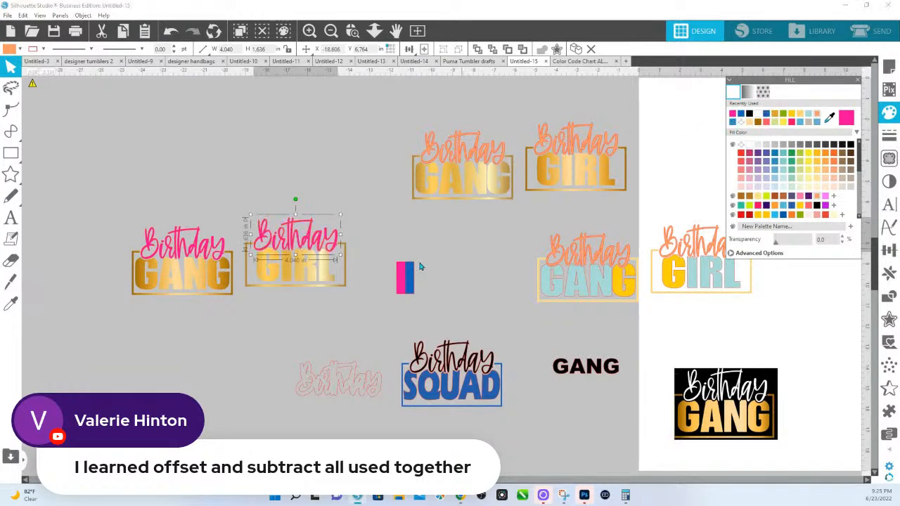
# Fill the Birthday script of the upper gold GANG design with blue.
pyautogui.click(434, 156)
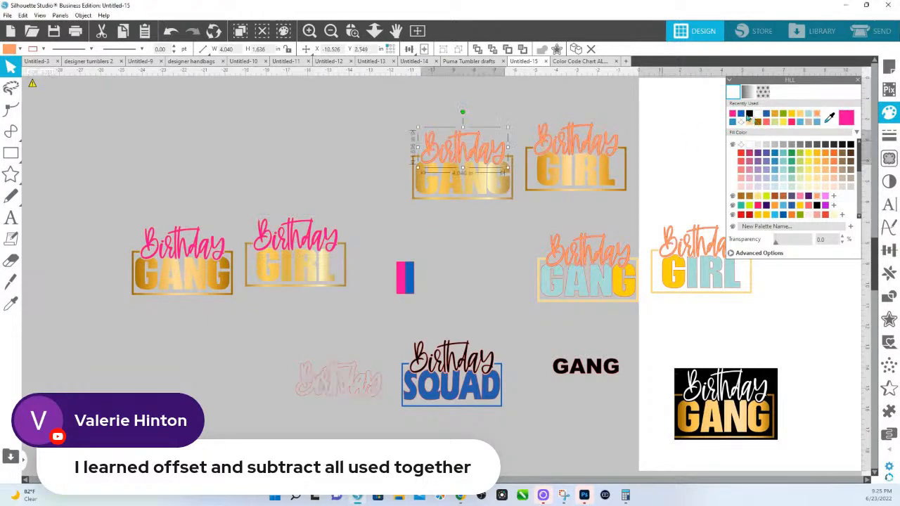
pyautogui.click(750, 114)
pyautogui.click(555, 148)
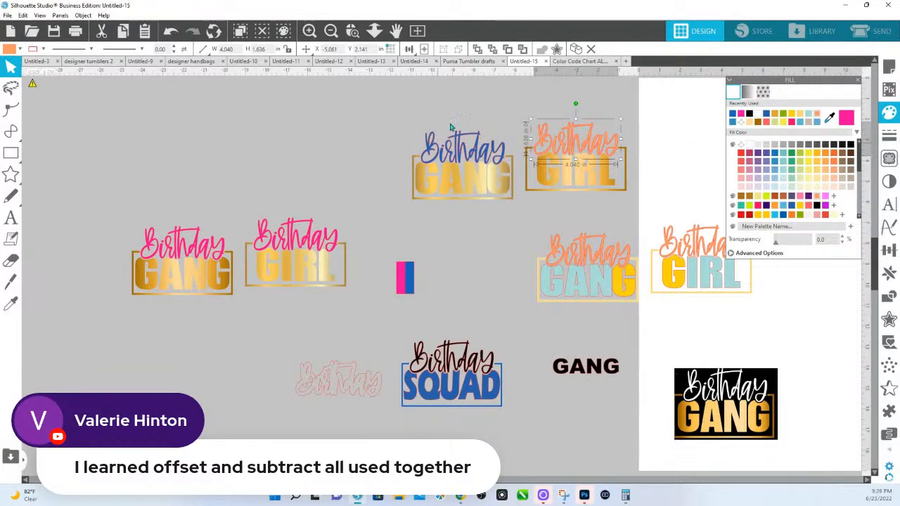
# Group the upper gold GANG design with its blue Birthday script and remove its line color.
pyautogui.moveTo(437, 123); pyautogui.dragTo(488, 197)
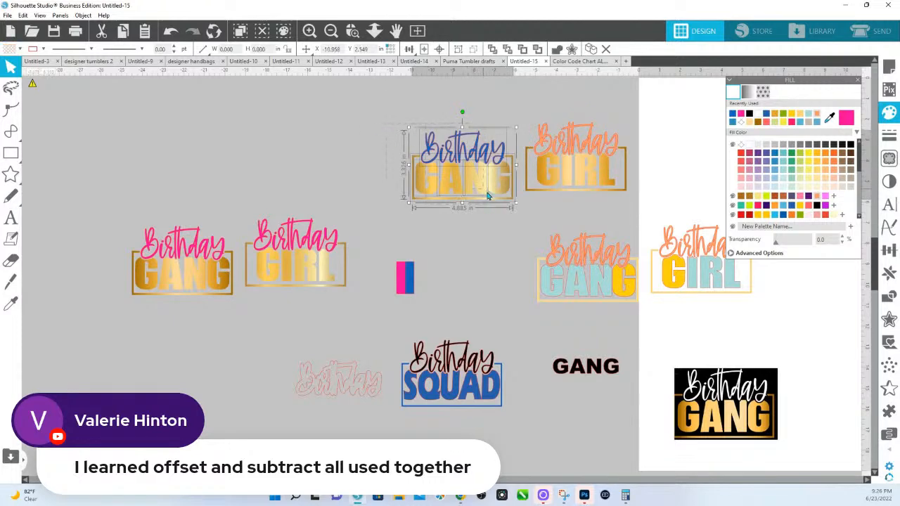
pyautogui.rightClick(510, 197)
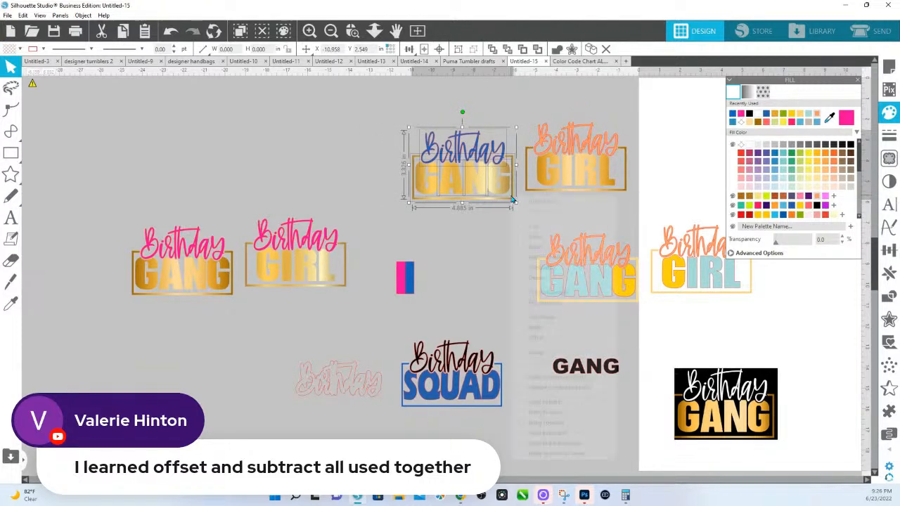
pyautogui.click(536, 353)
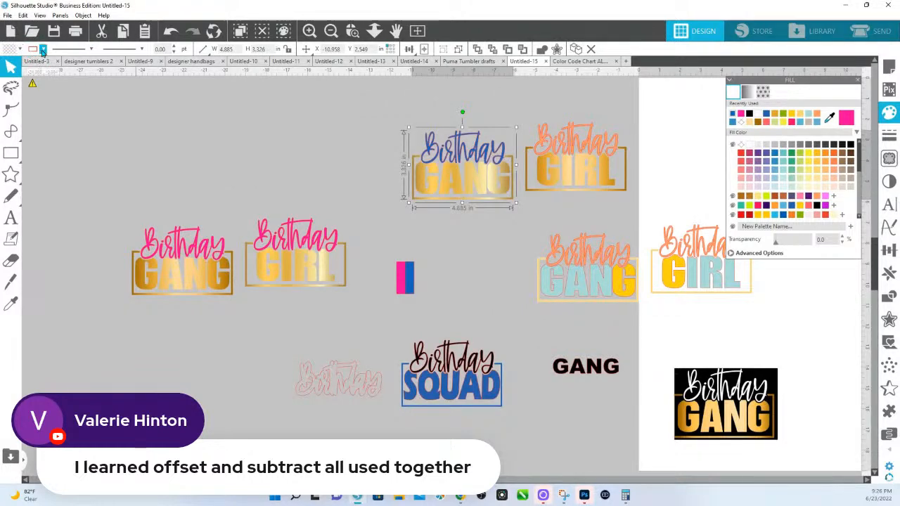
pyautogui.click(42, 50)
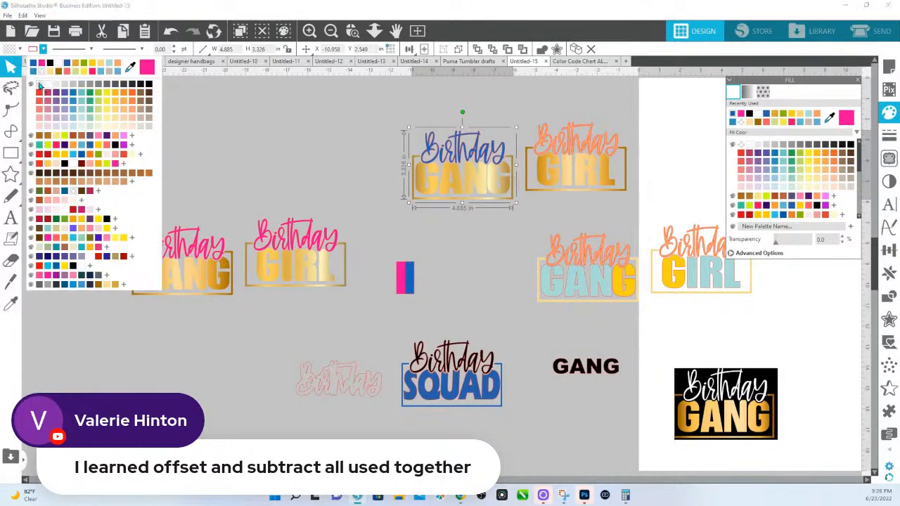
pyautogui.click(56, 95)
# Remove the line color from the gold GIRL and GANG designs that have hot pink Birthday scripts.
pyautogui.click(255, 224)
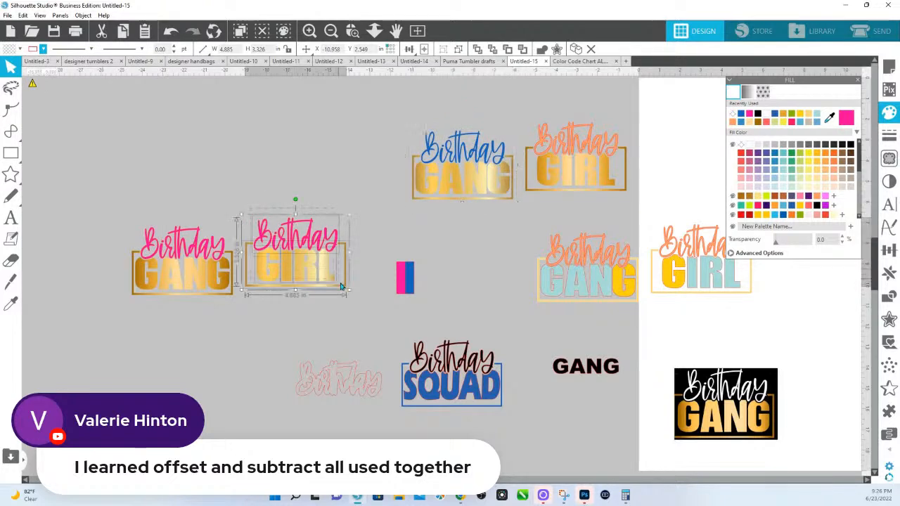
pyautogui.click(42, 49)
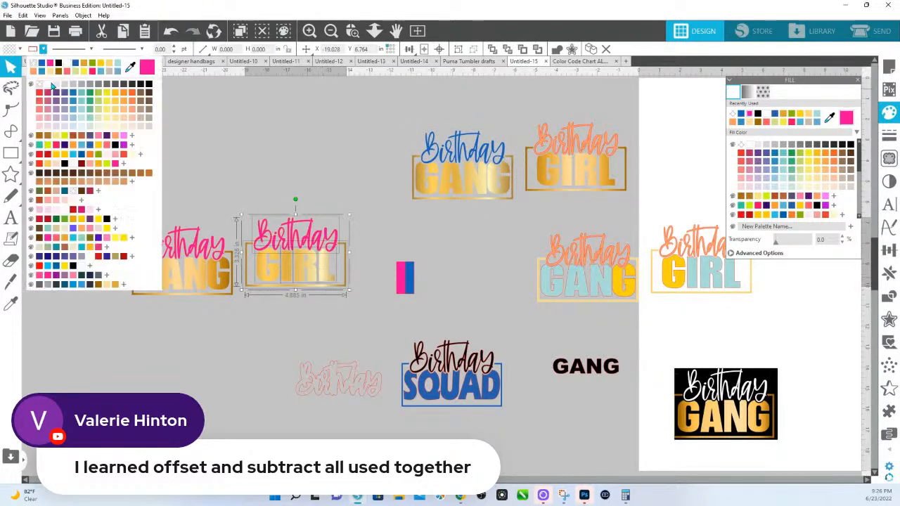
pyautogui.click(113, 185)
pyautogui.moveTo(124, 234); pyautogui.dragTo(225, 299)
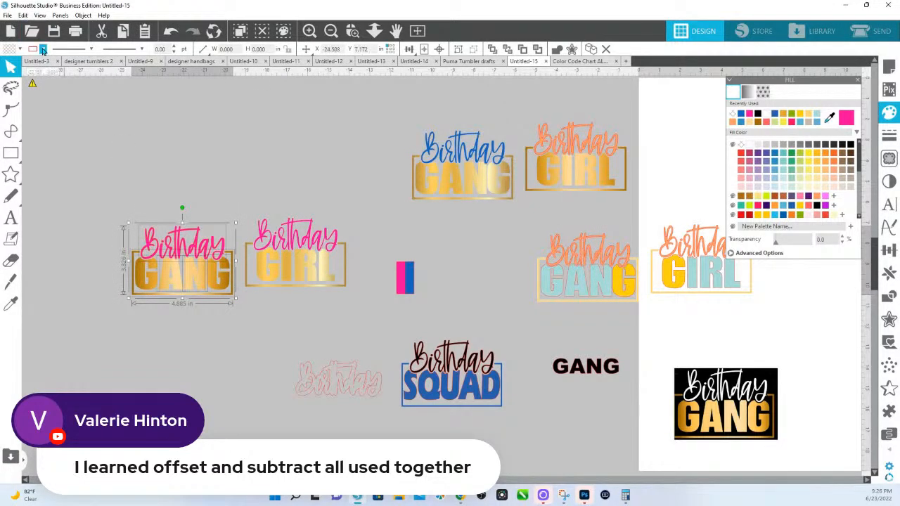
pyautogui.click(43, 49)
pyautogui.click(42, 86)
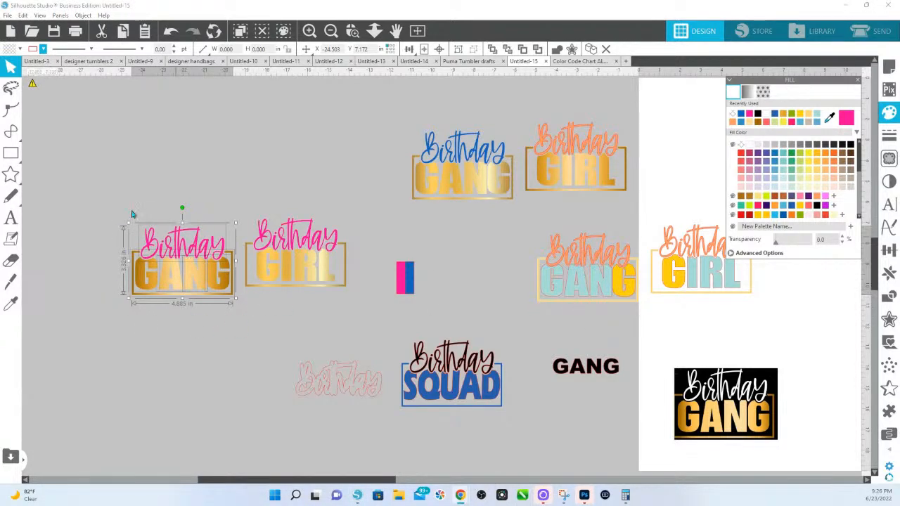
# Duplicate the pink-script GANG design directly above itself and fill the copy's Birthday script with the blue of the other GANG design.
pyautogui.moveTo(216, 297); pyautogui.dragTo(219, 209)
pyautogui.click(305, 175)
pyautogui.click(228, 167)
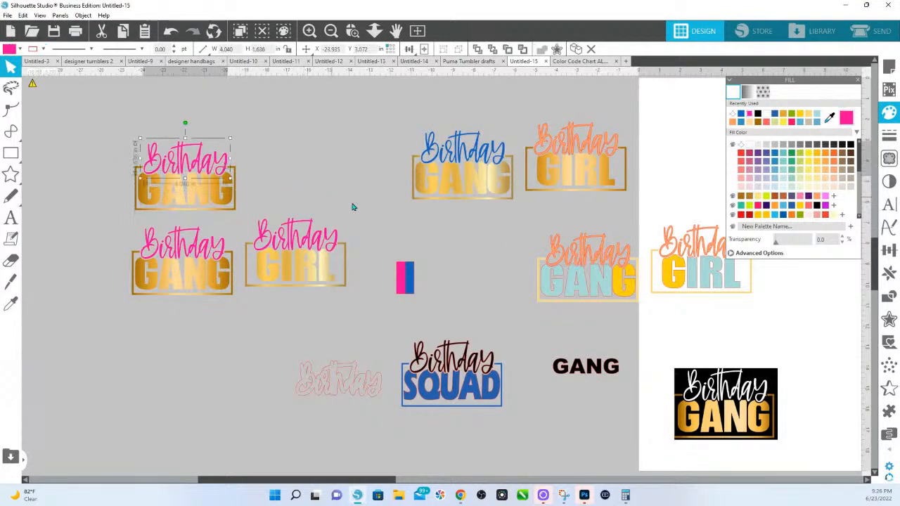
pyautogui.press('i')
pyautogui.click(443, 154)
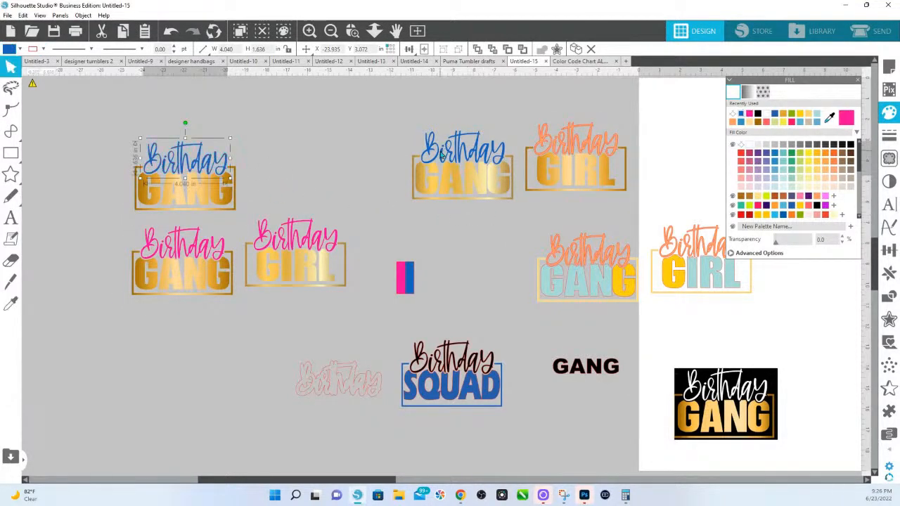
pyautogui.click(322, 110)
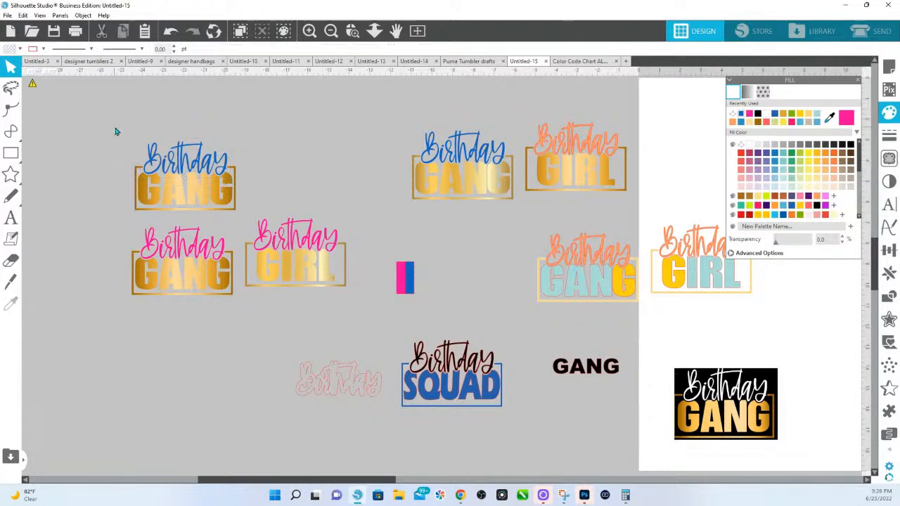
# Shift the pink-script GIRL design slightly right and move the orange-script gold GIRL design directly above it.
pyautogui.moveTo(242, 209); pyautogui.dragTo(352, 293)
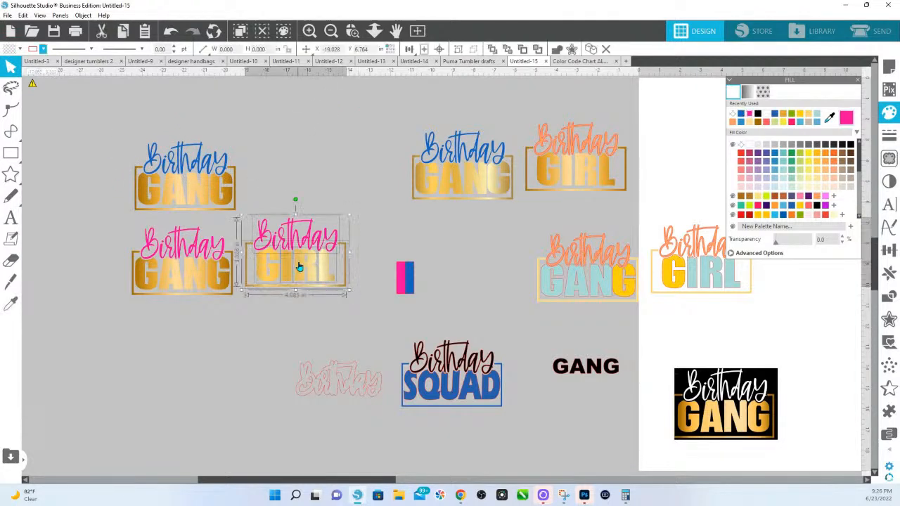
pyautogui.moveTo(299, 266); pyautogui.dragTo(313, 271)
pyautogui.click(611, 152)
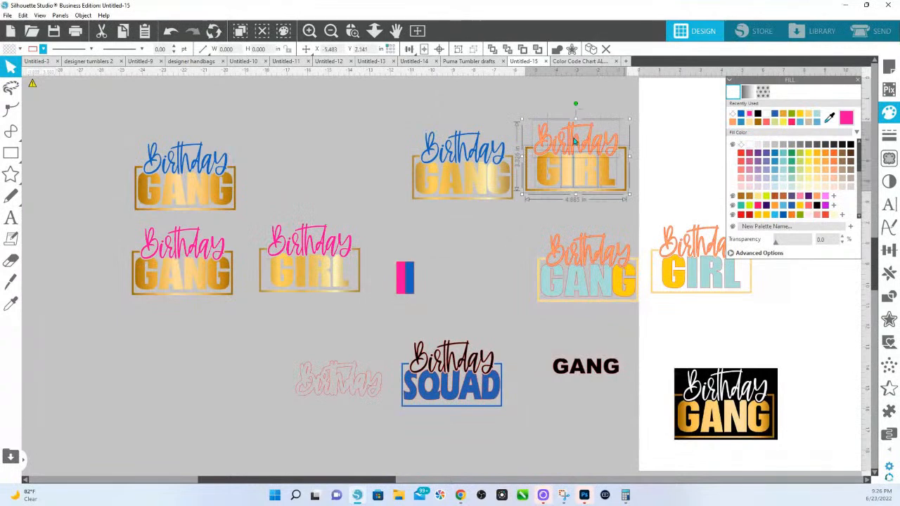
pyautogui.moveTo(550, 145); pyautogui.dragTo(280, 171)
pyautogui.click(346, 117)
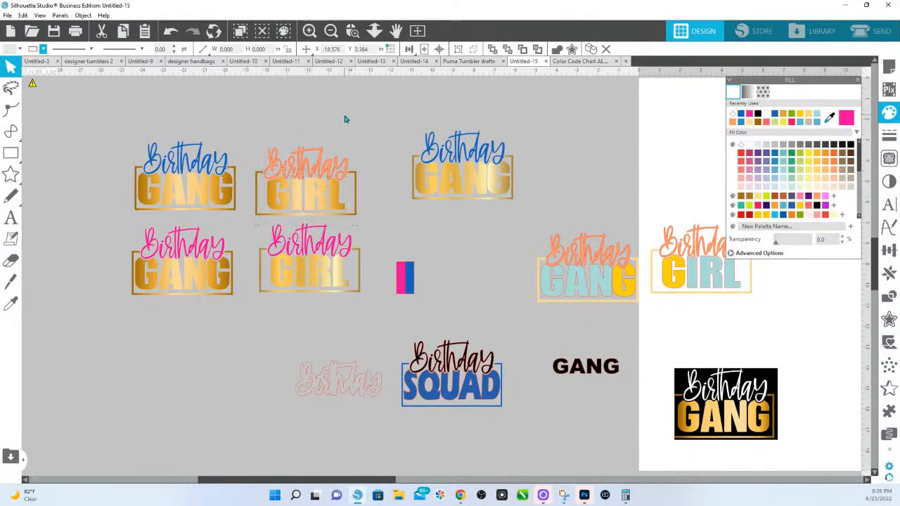
# Fill the upper GIRL design's Birthday script with hot pink sampled from the swatch and remove its line color.
pyautogui.click(323, 169)
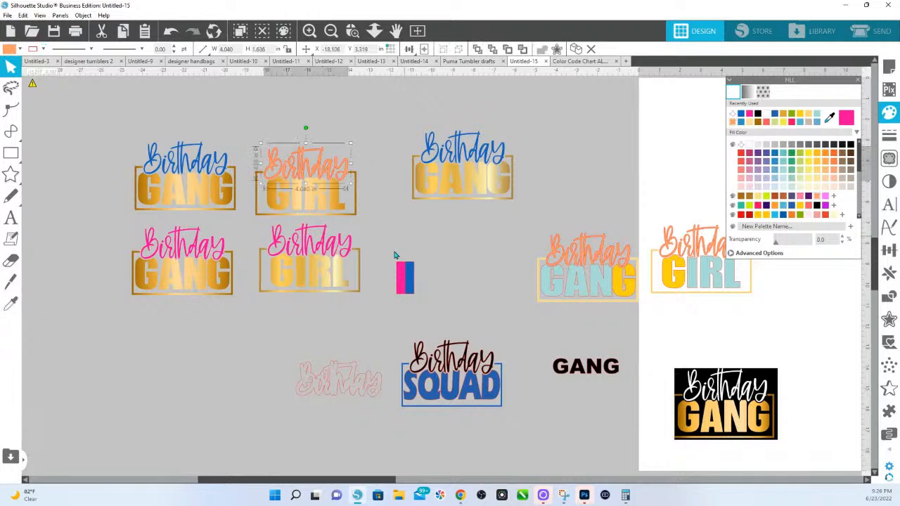
pyautogui.press('i')
pyautogui.click(400, 278)
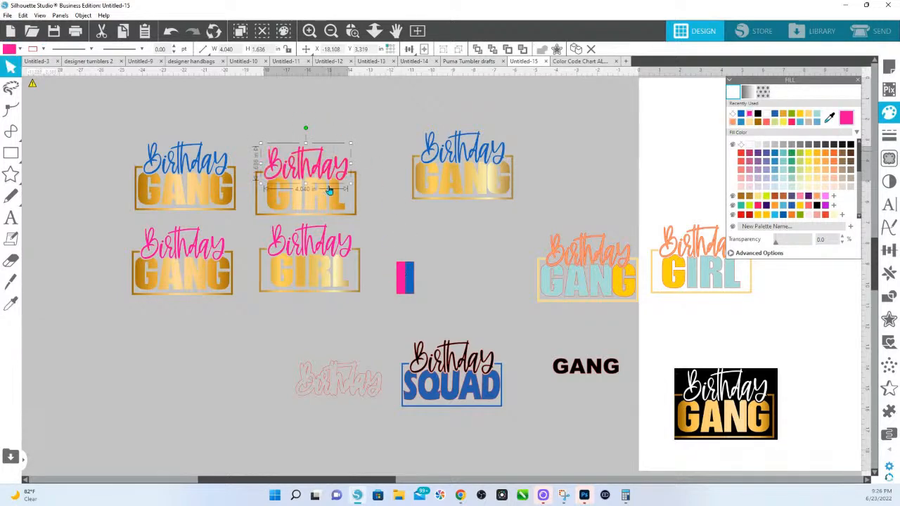
pyautogui.click(43, 49)
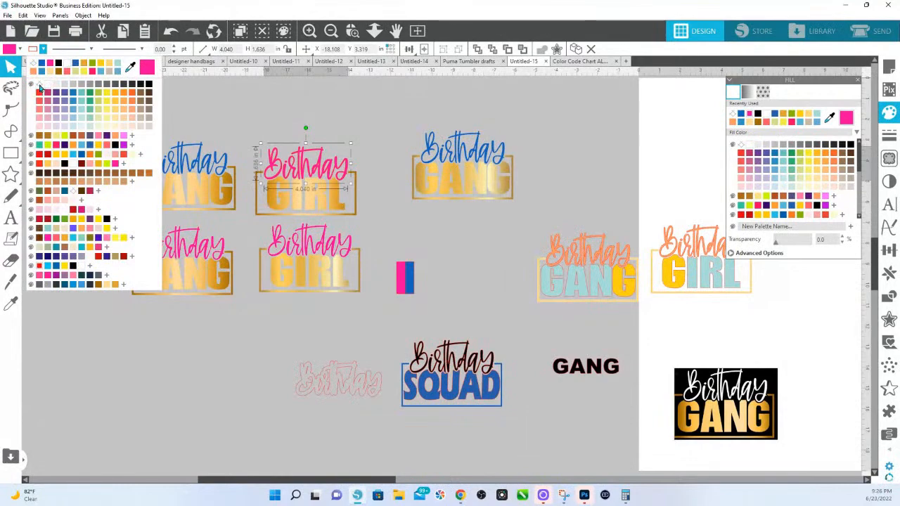
pyautogui.click(39, 86)
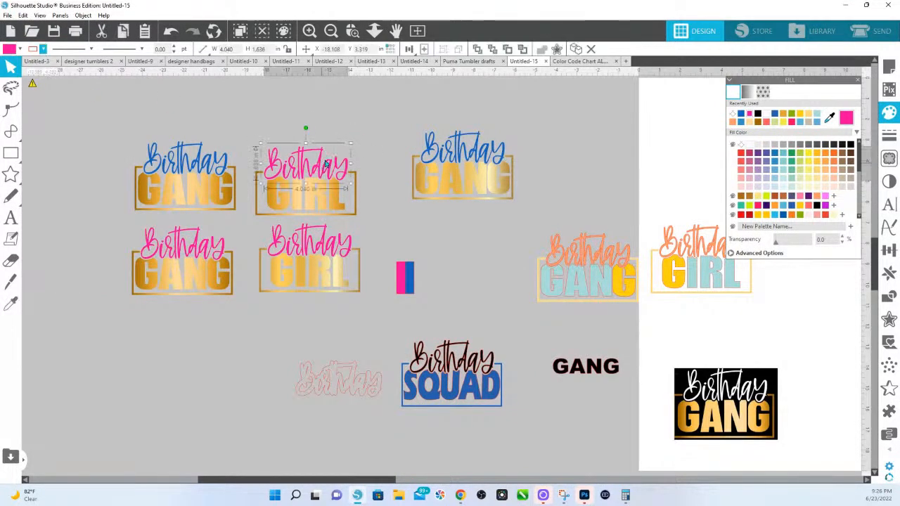
# In the Color Code Chart document, fill both swatches beside the page with coral pink sampled from Color Chart 3.
pyautogui.click(588, 62)
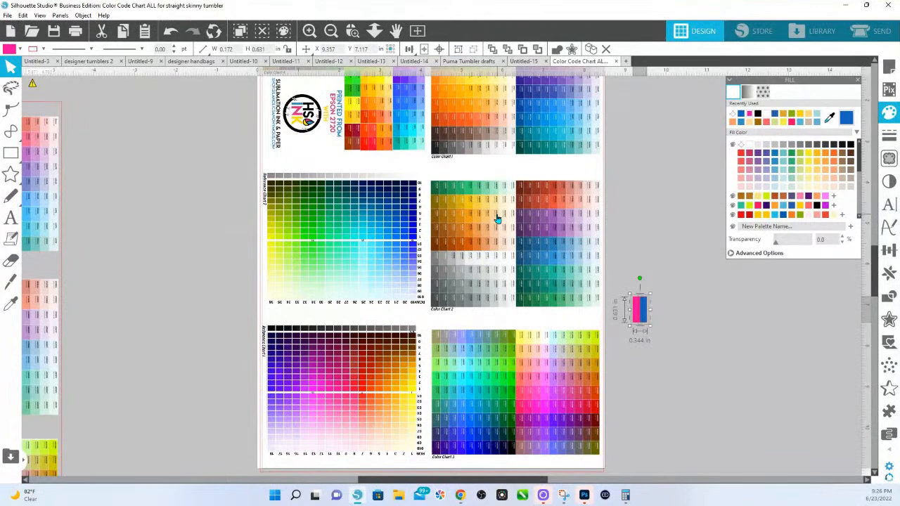
pyautogui.scroll(1, 506, 239)
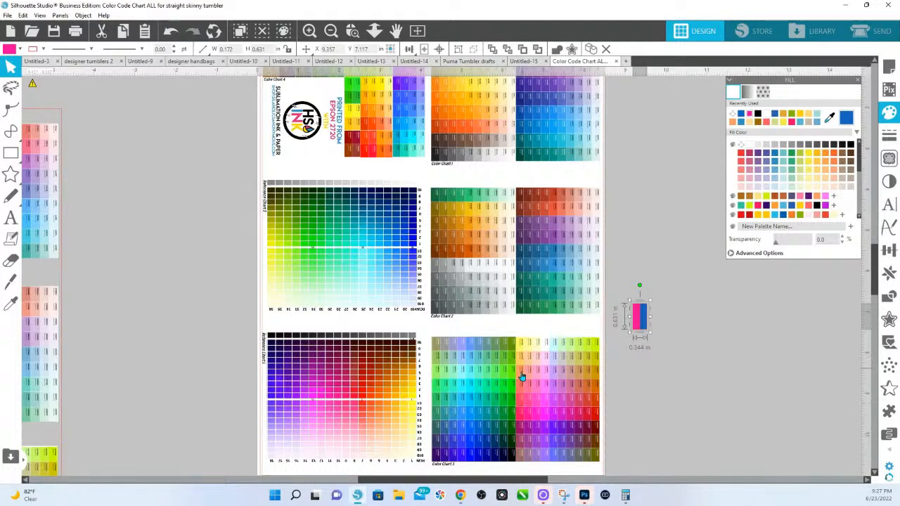
pyautogui.click(830, 118)
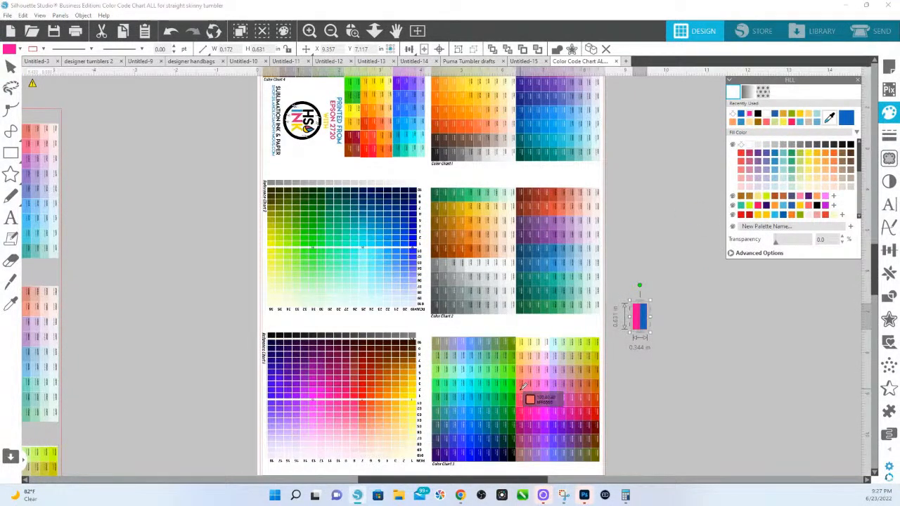
pyautogui.click(520, 406)
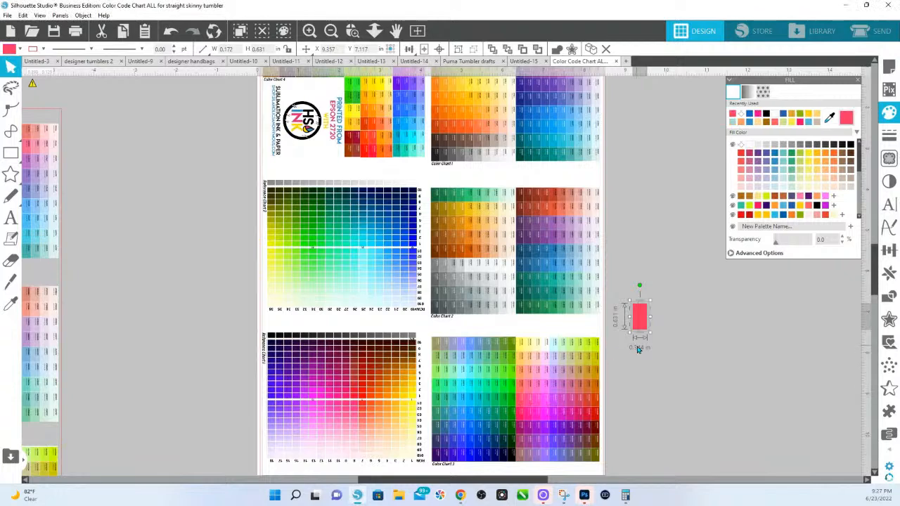
pyautogui.click(661, 354)
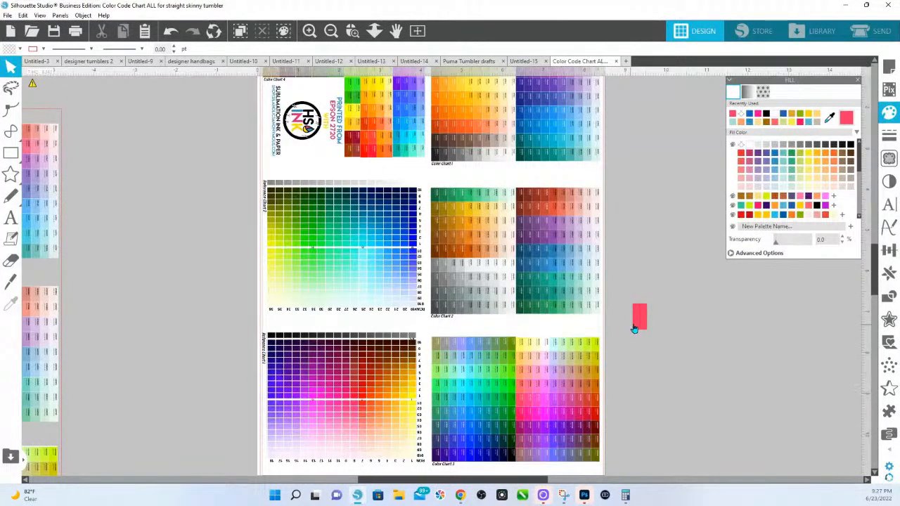
# Fill the left swatch with hot pink and the right swatch with coral pink, both sampled from Color Chart 3.
pyautogui.click(637, 322)
pyautogui.click(829, 118)
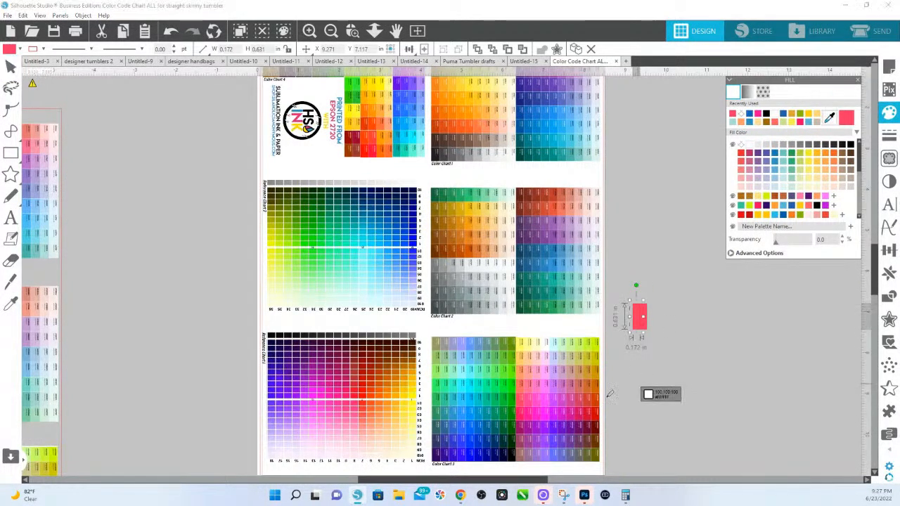
pyautogui.click(528, 415)
pyautogui.click(642, 322)
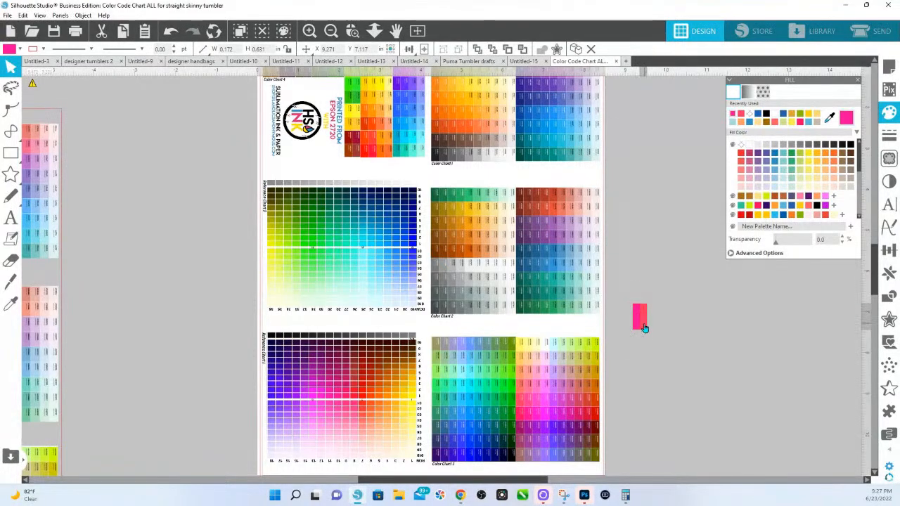
pyautogui.click(830, 119)
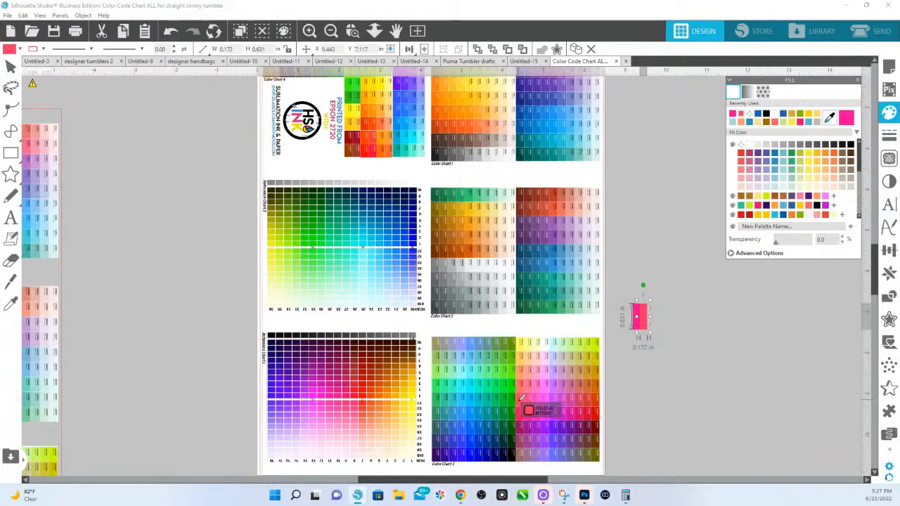
pyautogui.click(523, 399)
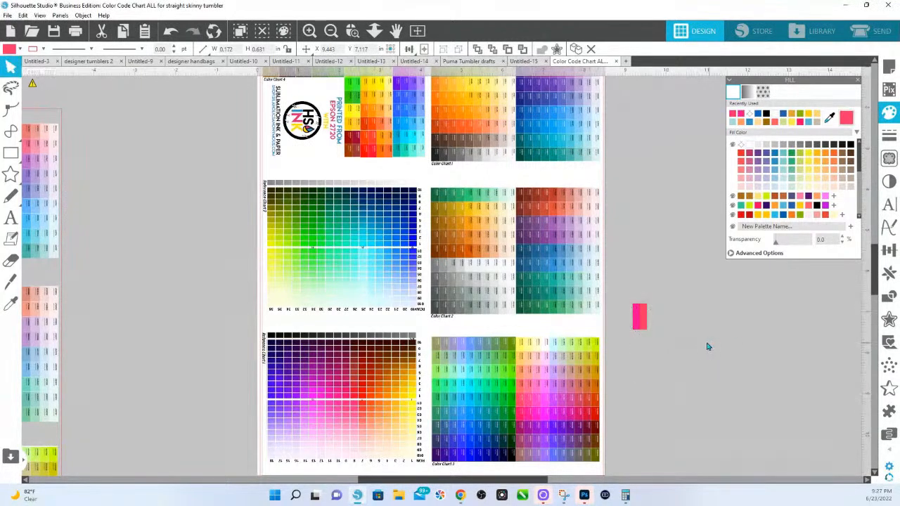
# Copy the hot pink and coral swatches together and paste them into Untitled-15.
pyautogui.click(640, 322)
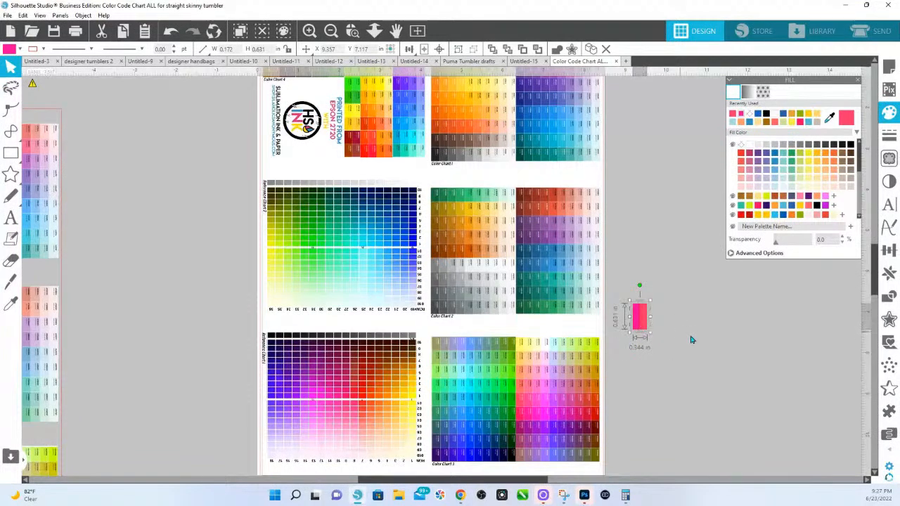
pyautogui.click(648, 329)
pyautogui.rightClick(635, 325)
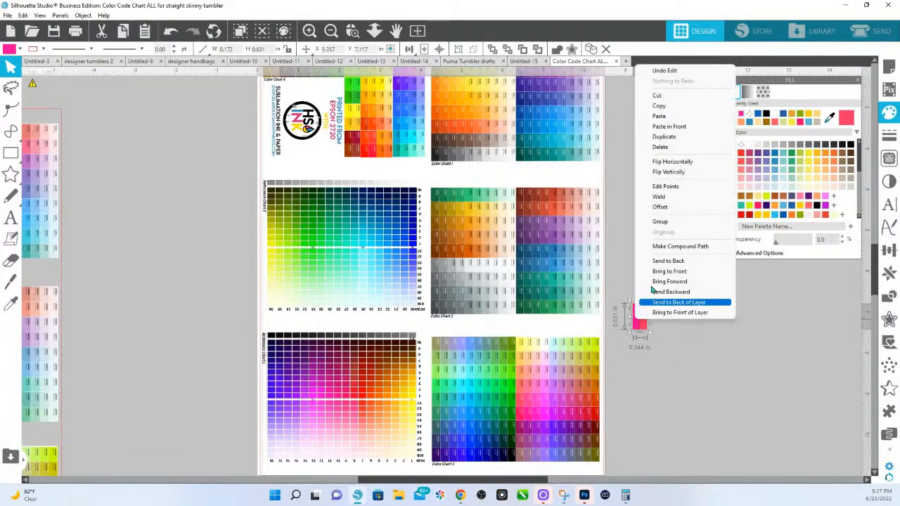
pyautogui.click(659, 107)
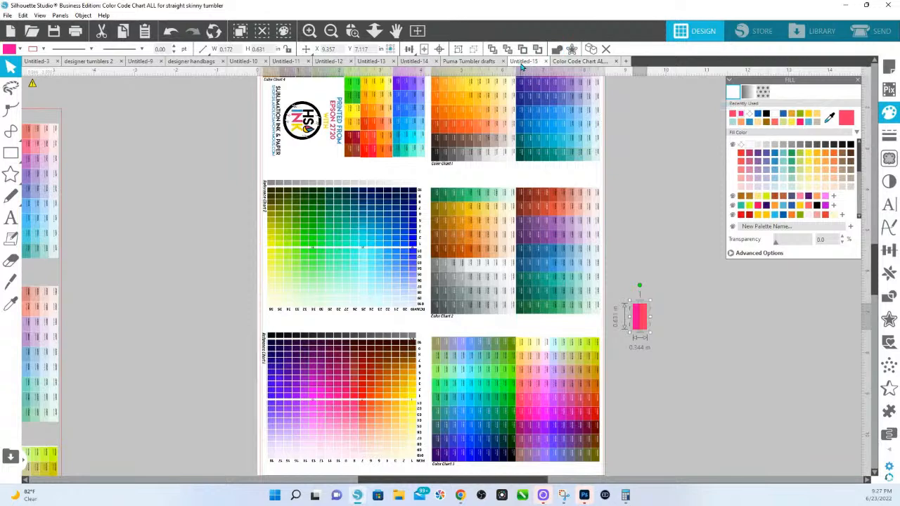
pyautogui.click(524, 61)
pyautogui.rightClick(389, 239)
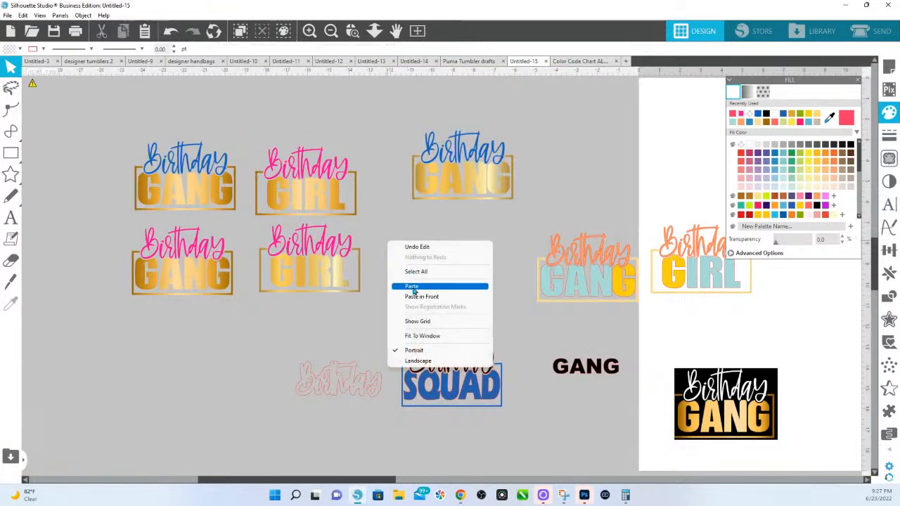
pyautogui.click(413, 284)
# Enlarge the pasted swatches to about 1.152 by 4.225 in each and place them between the upper GIRL and blue-script GANG designs.
pyautogui.moveTo(476, 308); pyautogui.dragTo(511, 370)
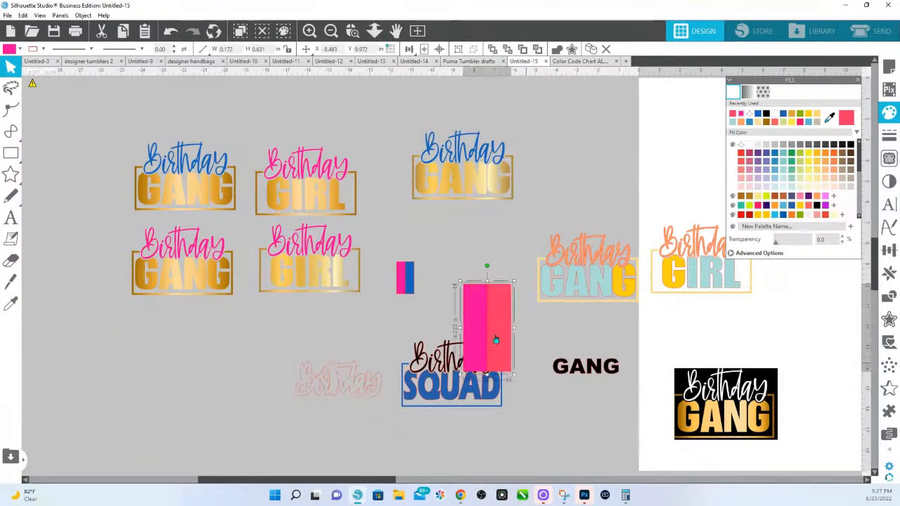
pyautogui.moveTo(496, 341); pyautogui.dragTo(383, 140)
pyautogui.click(419, 224)
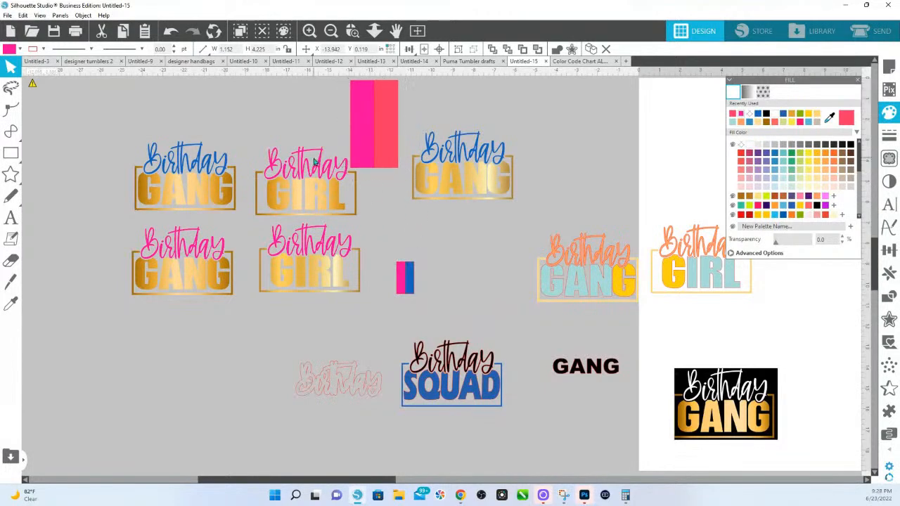
# Fill the upper GIRL design's Birthday script with the coral pink sampled from the enlarged swatch.
pyautogui.click(308, 166)
pyautogui.click(831, 118)
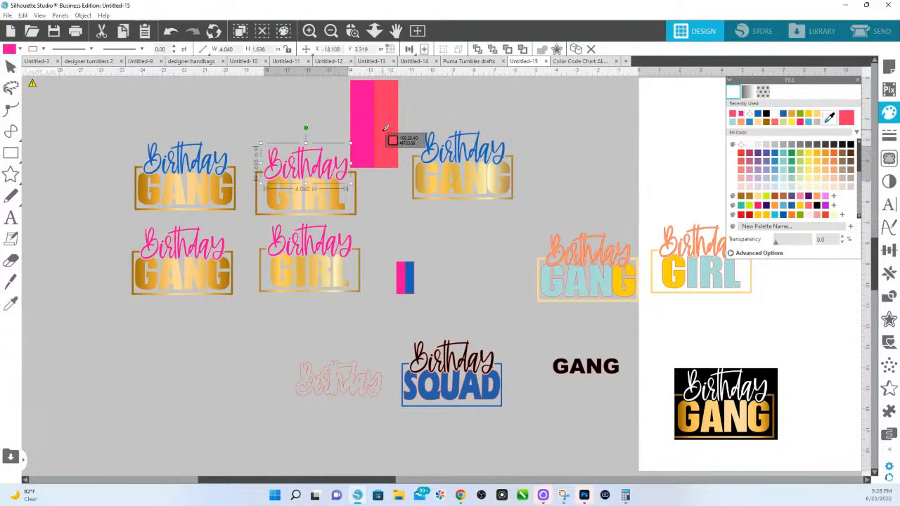
pyautogui.click(387, 137)
# Fill the Birthday scripts of the lower GIRL and lower GANG designs with the hot pink sampled from the enlarged swatch.
pyautogui.click(309, 243)
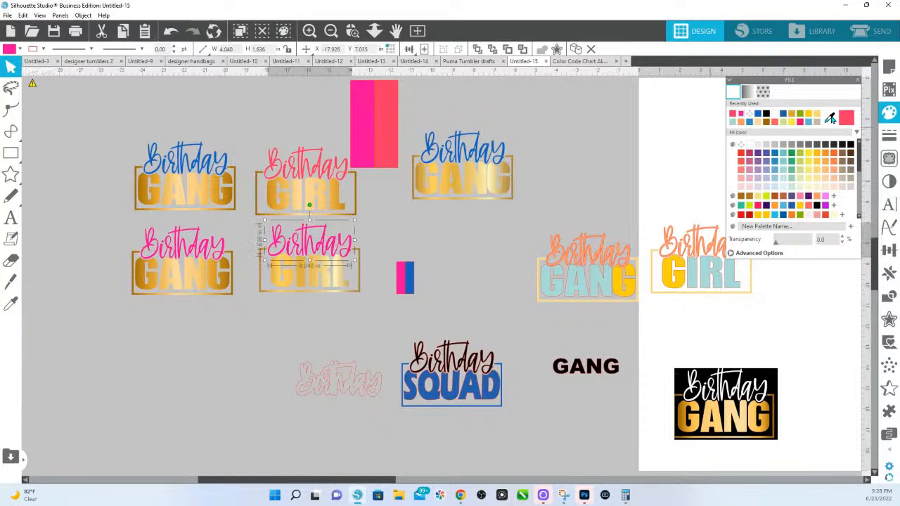
pyautogui.click(830, 118)
pyautogui.click(366, 142)
pyautogui.click(189, 251)
pyautogui.click(831, 118)
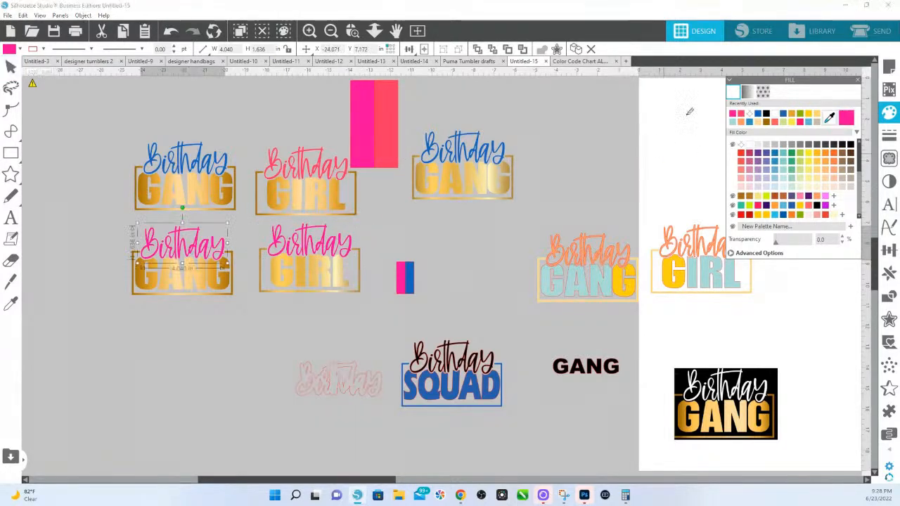
pyautogui.click(371, 125)
pyautogui.click(424, 247)
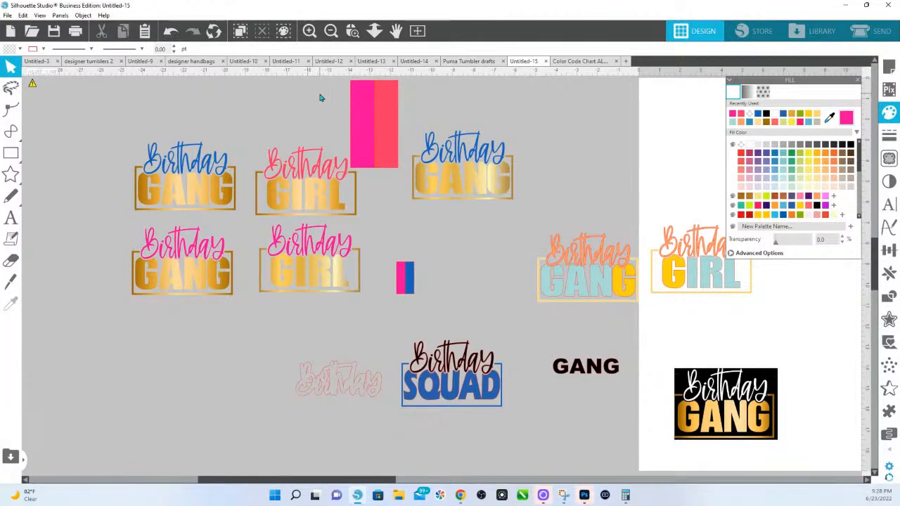
# Move the pink and coral swatches aside and enlarge the four finished GANG and GIRL designs together, making the blue-script GANG about 9.4 in wide.
pyautogui.moveTo(370, 115); pyautogui.dragTo(419, 109)
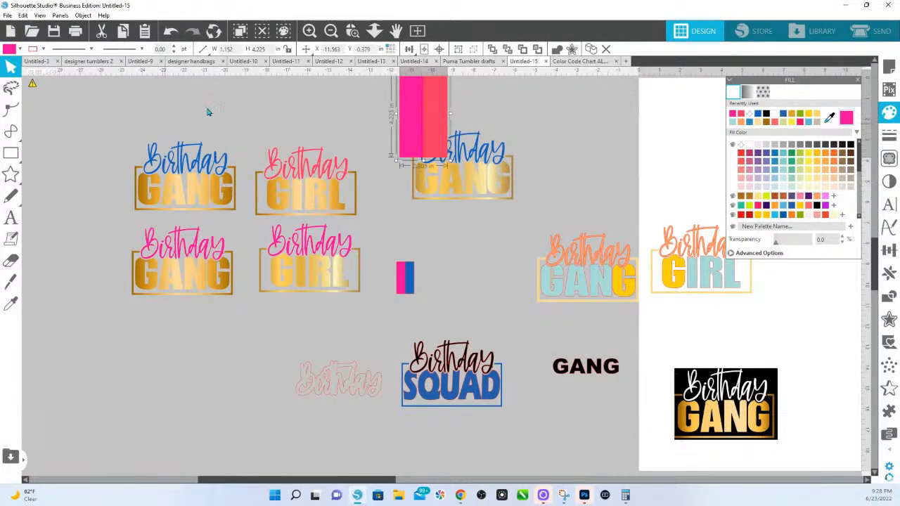
pyautogui.click(374, 31)
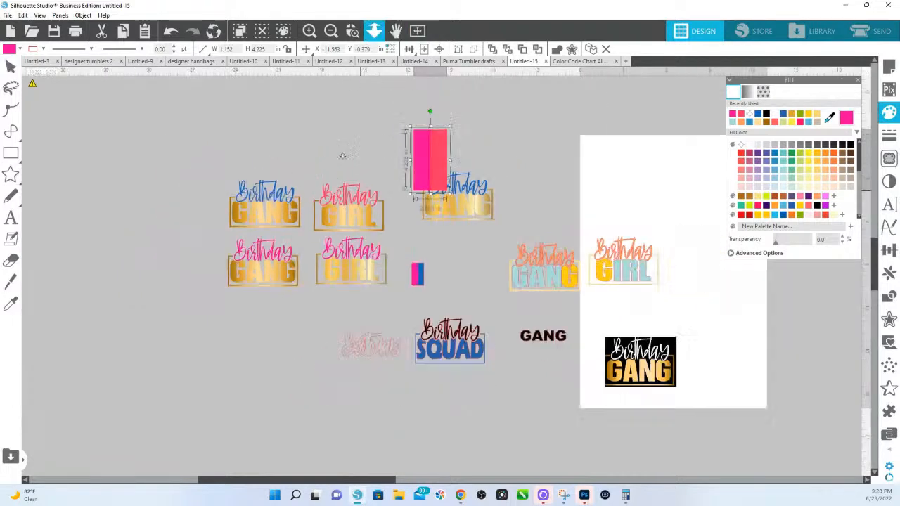
pyautogui.moveTo(255, 186); pyautogui.dragTo(395, 292)
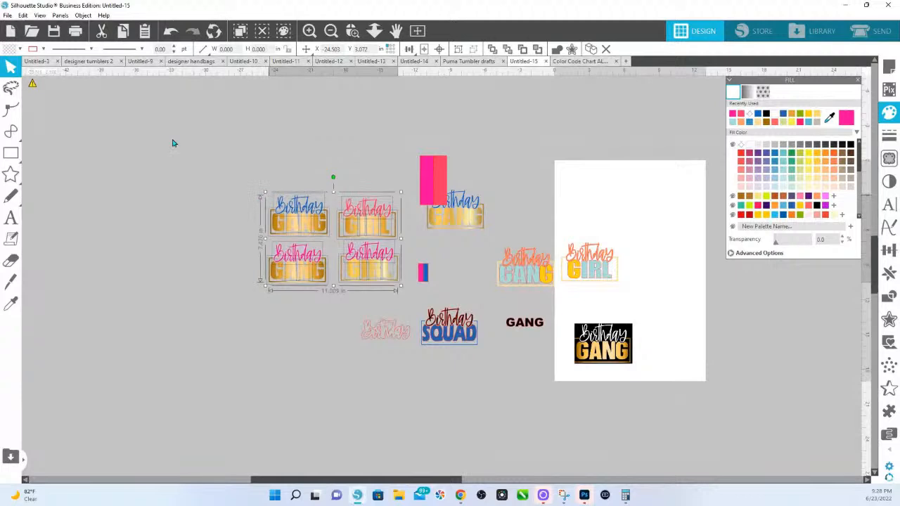
pyautogui.moveTo(174, 142); pyautogui.dragTo(142, 120)
pyautogui.click(112, 165)
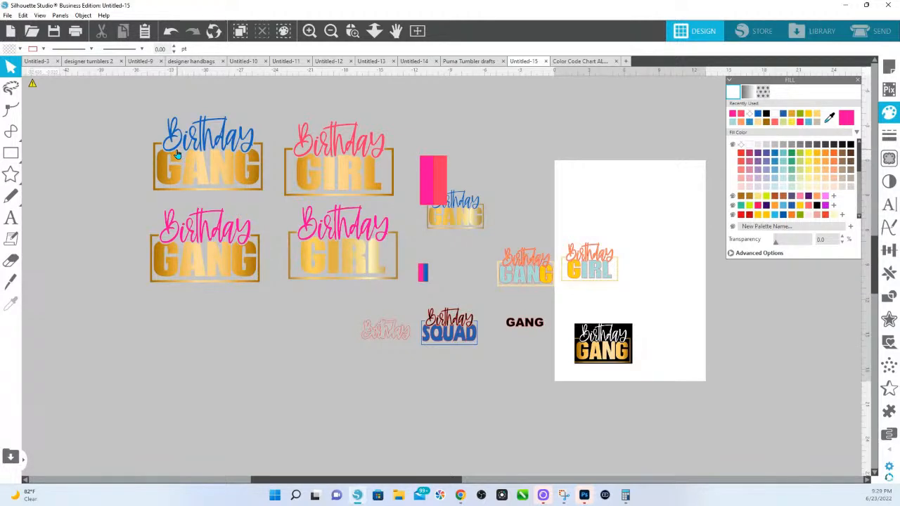
# Enlarge all four finished designs together again, bringing the blue-script GANG design to about 10.7 in wide.
pyautogui.moveTo(128, 111); pyautogui.dragTo(266, 197)
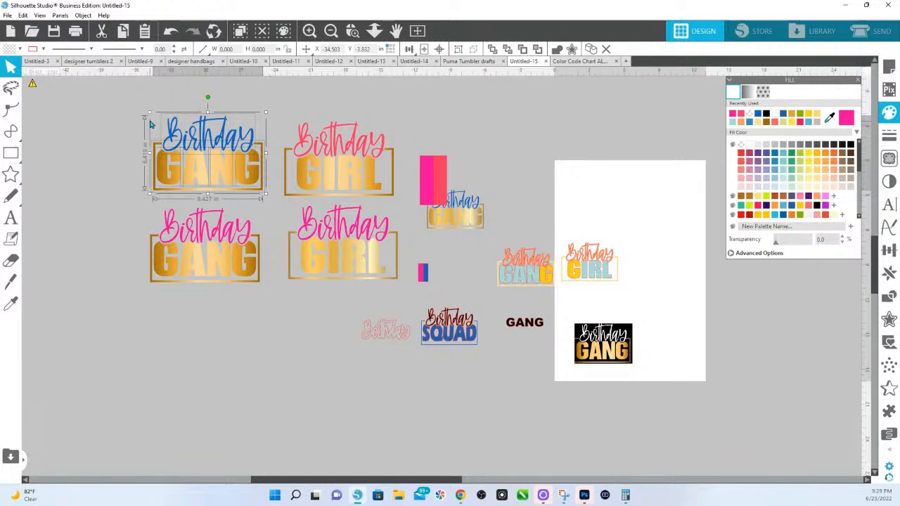
pyautogui.moveTo(139, 109); pyautogui.dragTo(399, 202)
pyautogui.moveTo(335, 234); pyautogui.dragTo(402, 291)
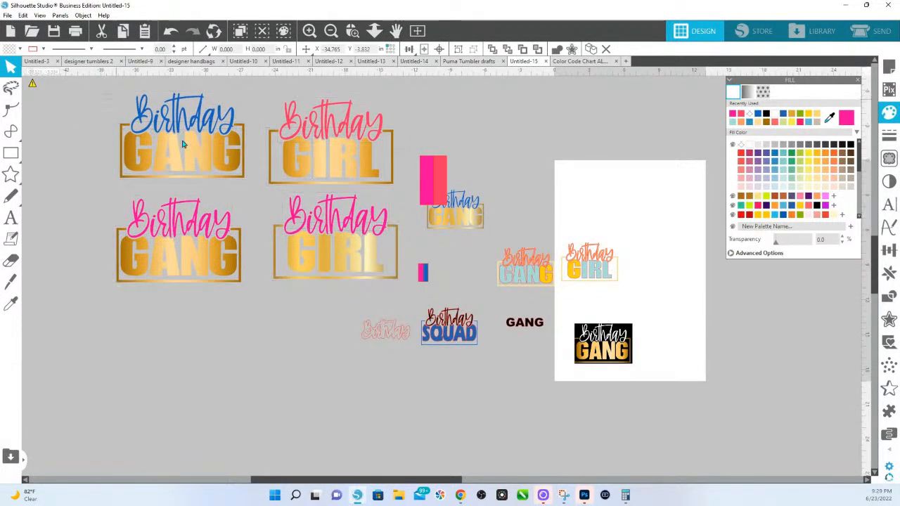
# Select the large blue-script GANG design, start saving the selection to the hard drive, and browse to the sahsbusiness (B:) drive.
pyautogui.click(181, 145)
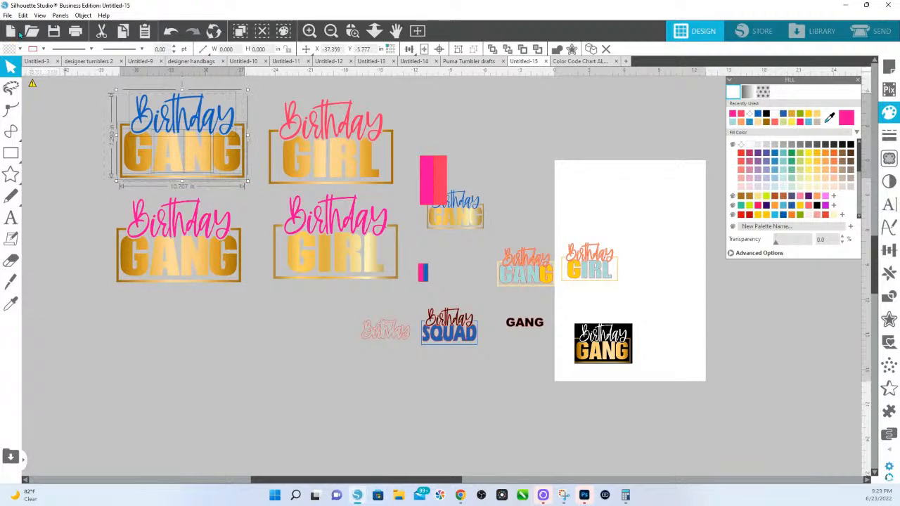
pyautogui.click(7, 15)
pyautogui.moveTo(31, 118)
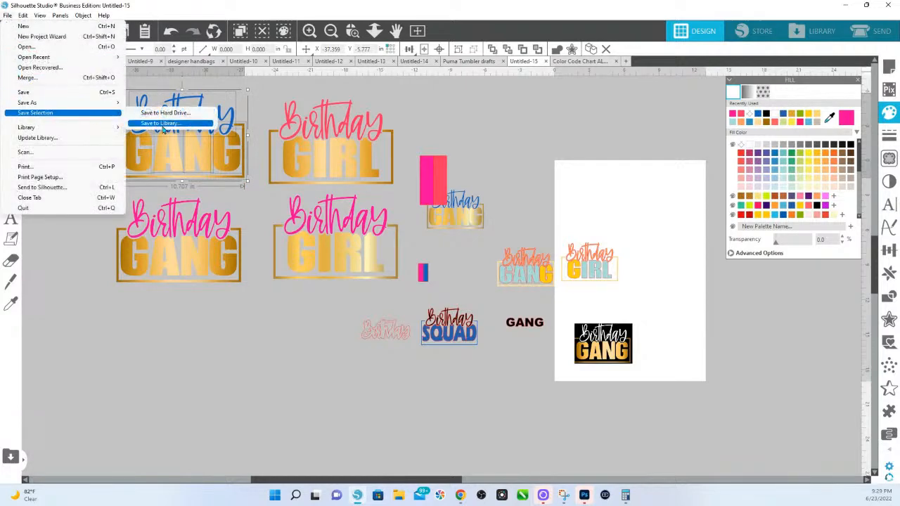
pyautogui.click(152, 115)
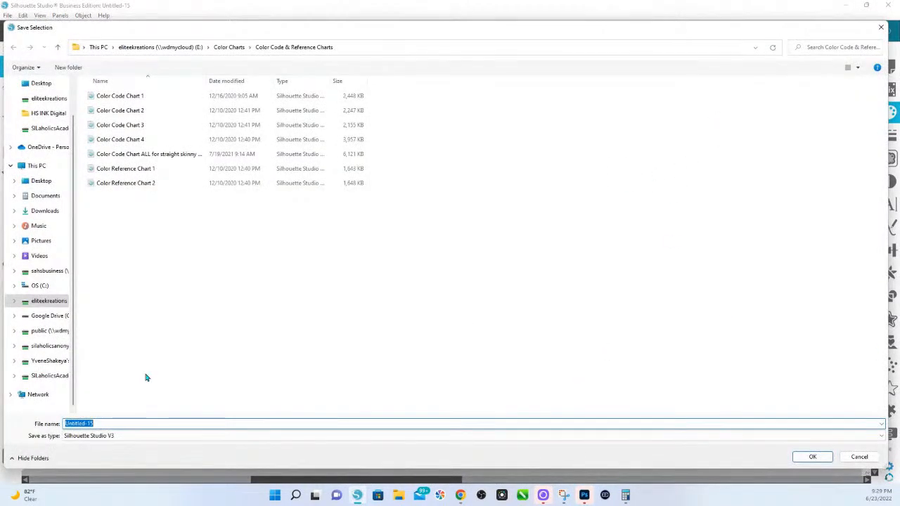
pyautogui.click(162, 48)
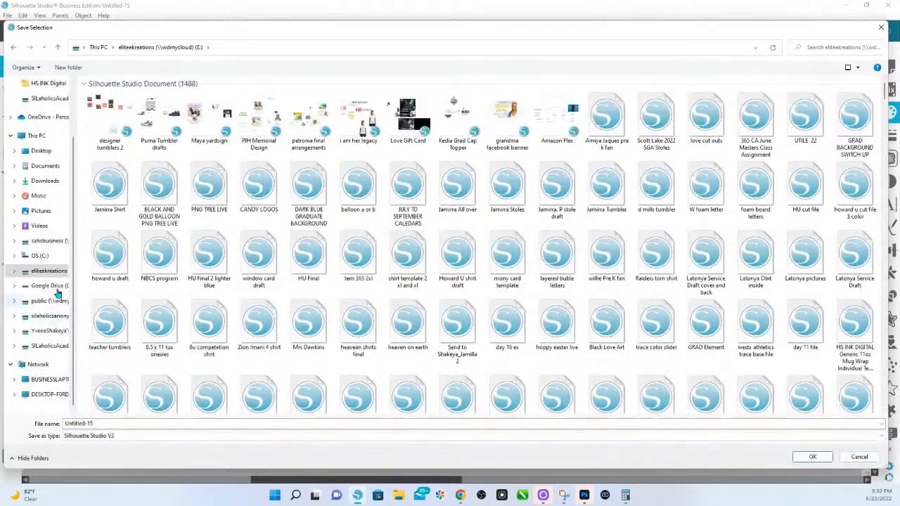
pyautogui.click(47, 241)
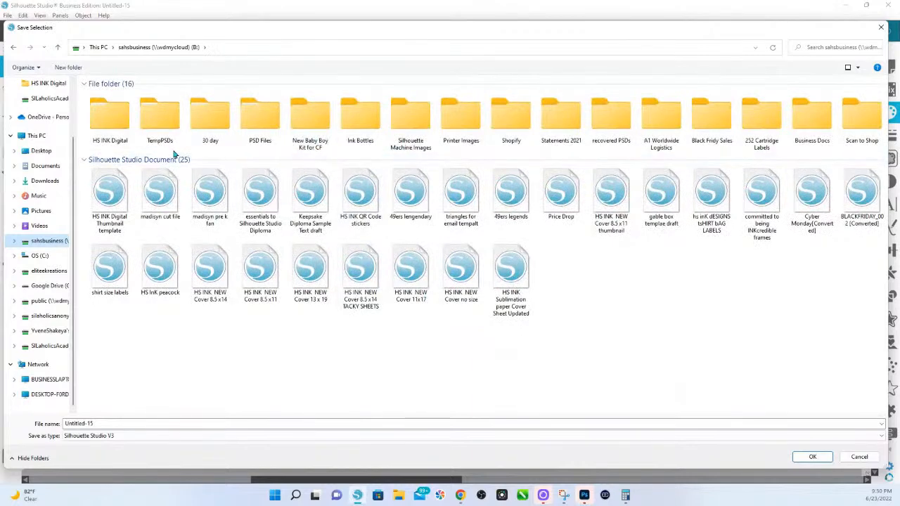
# Create a new folder named "bIRTHDAY" on the sahsbusiness (B:) drive.
pyautogui.rightClick(591, 278)
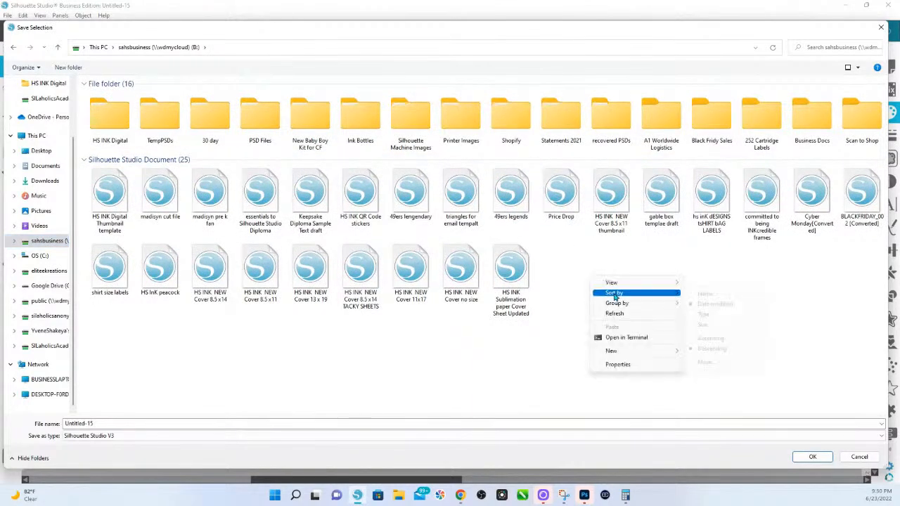
pyautogui.moveTo(612, 353)
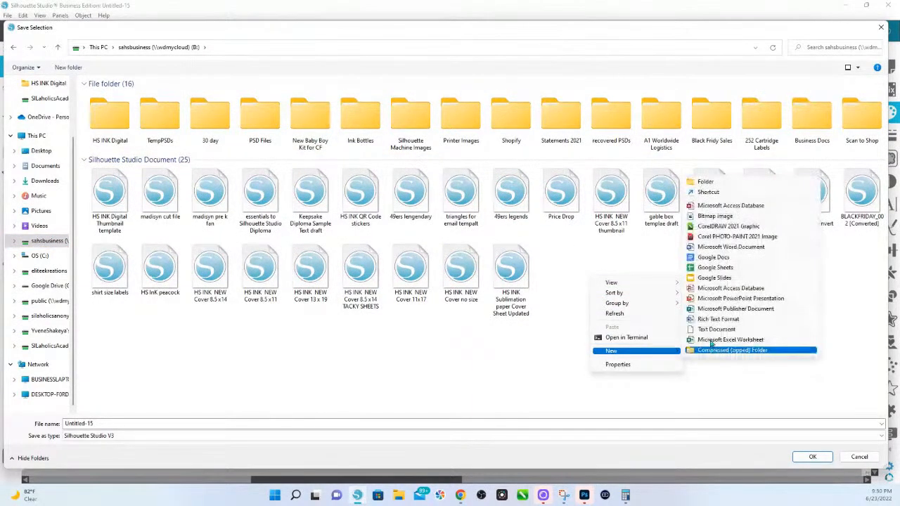
pyautogui.click(713, 182)
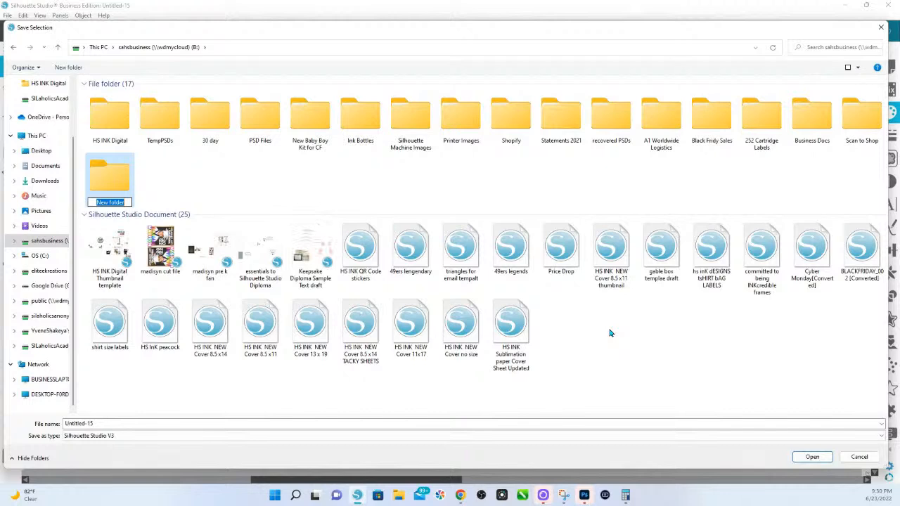
pyautogui.write('bIRTHDAY')
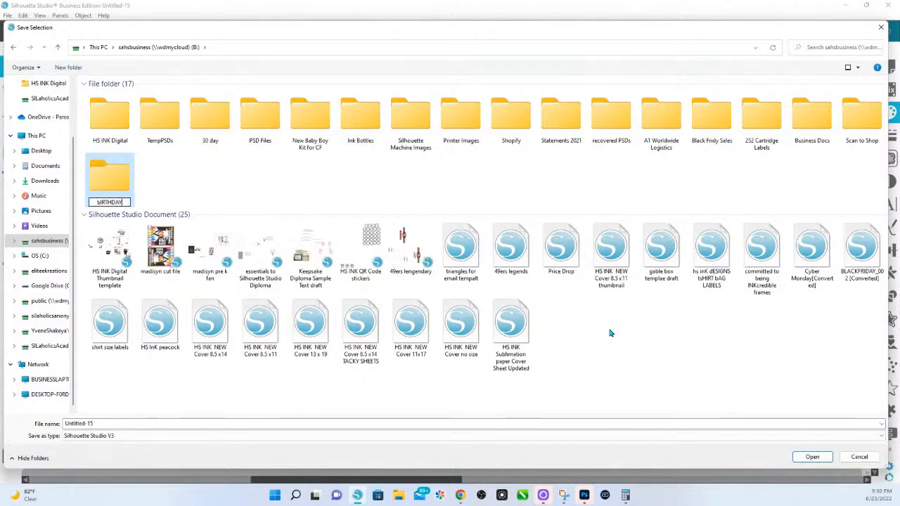
# Try to name the new folder "Birthday Girl and Gang".
pyautogui.press('BackSpace')
pyautogui.press('BackSpace')
pyautogui.press('BackSpace')
pyautogui.press('BackSpace')
pyautogui.press('BackSpace')
pyautogui.press('BackSpace')
pyautogui.press('BackSpace')
pyautogui.press('BackSpace')
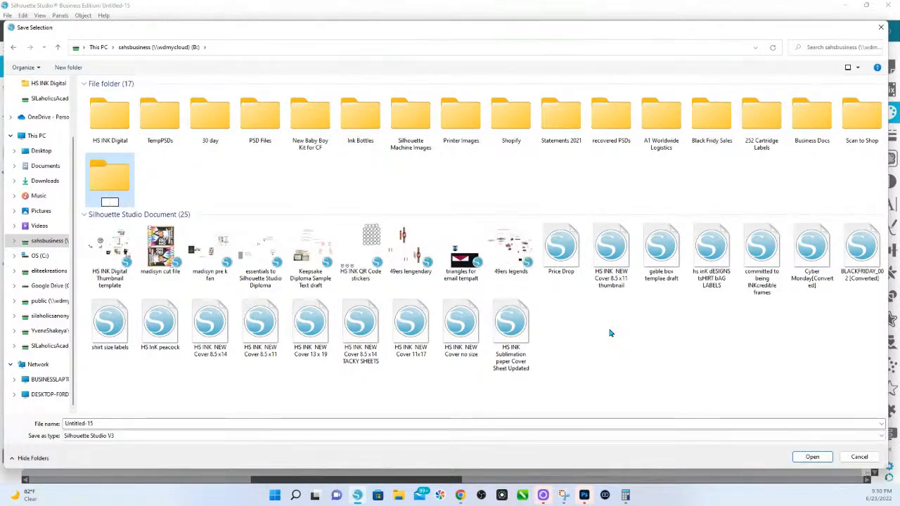
pyautogui.write('B')
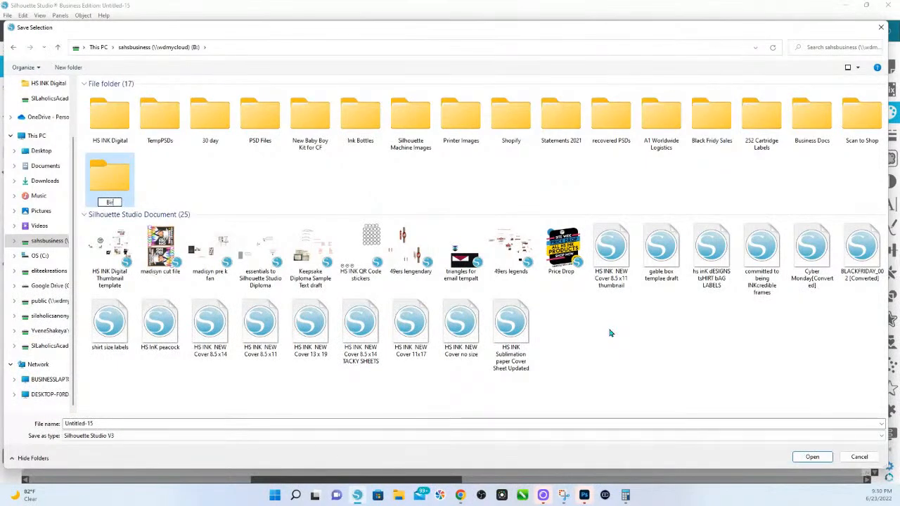
pyautogui.write('irthd')
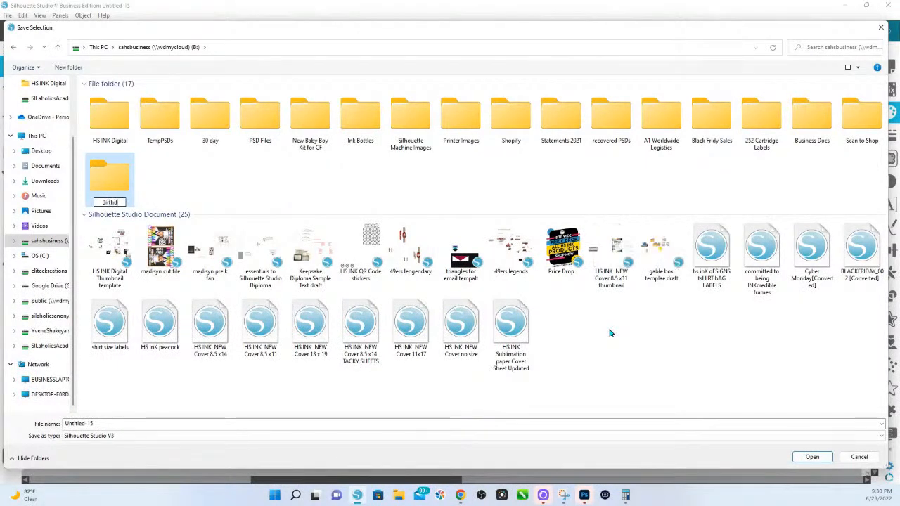
pyautogui.write('ay Gi')
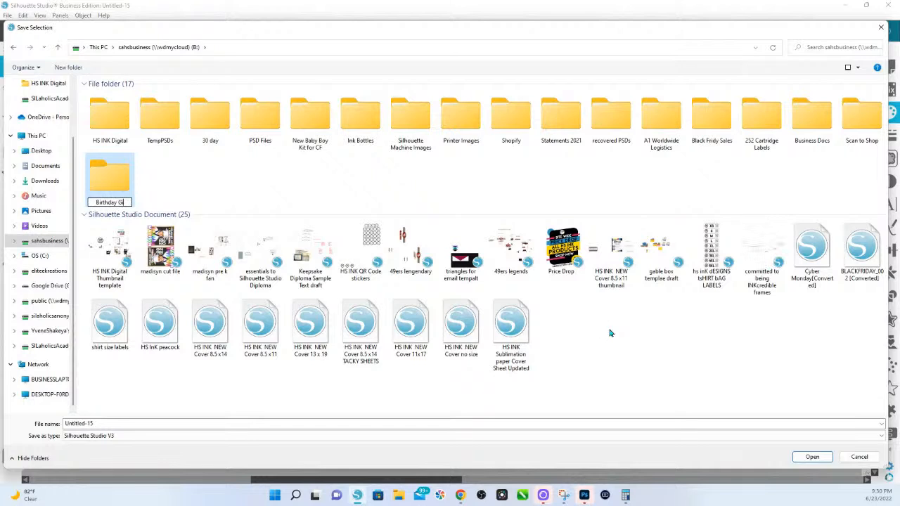
pyautogui.write('rl and Gam')
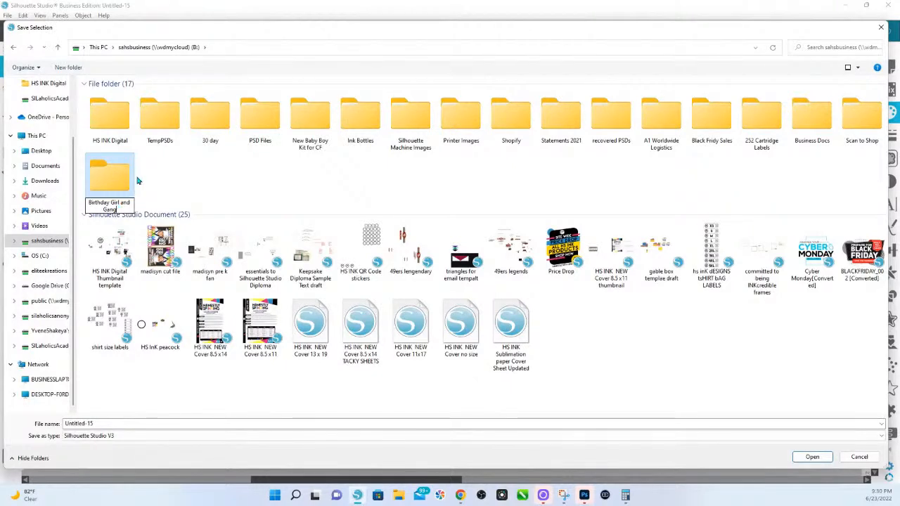
pyautogui.press('Return')
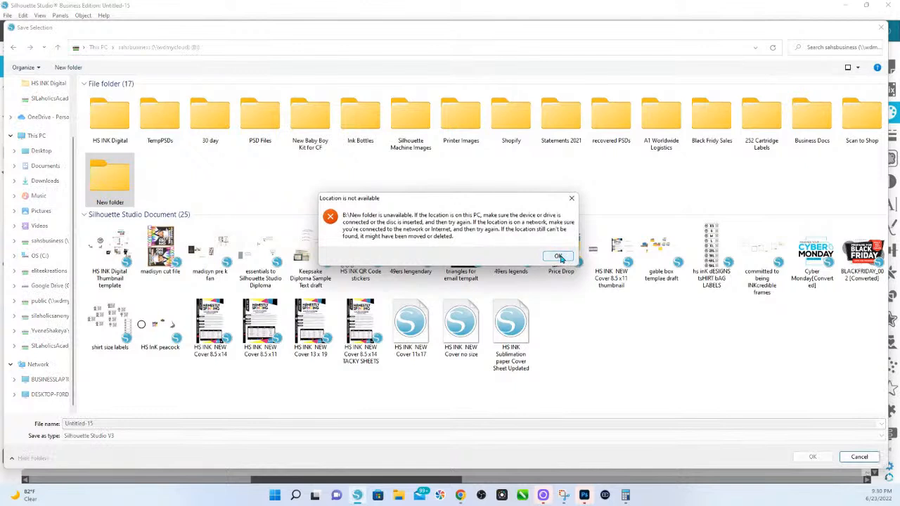
pyautogui.click(559, 256)
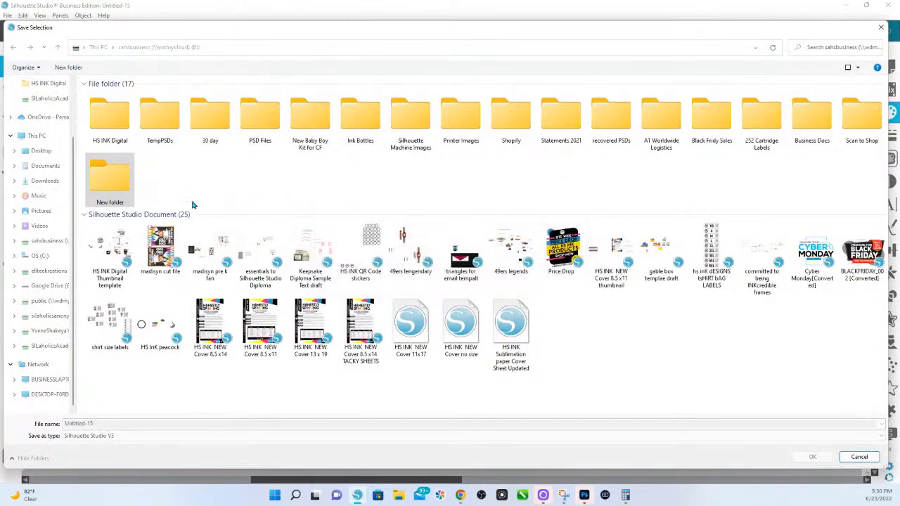
# Try to rename the new folder as "Birthday Girl Gang".
pyautogui.rightClick(105, 188)
pyautogui.click(149, 336)
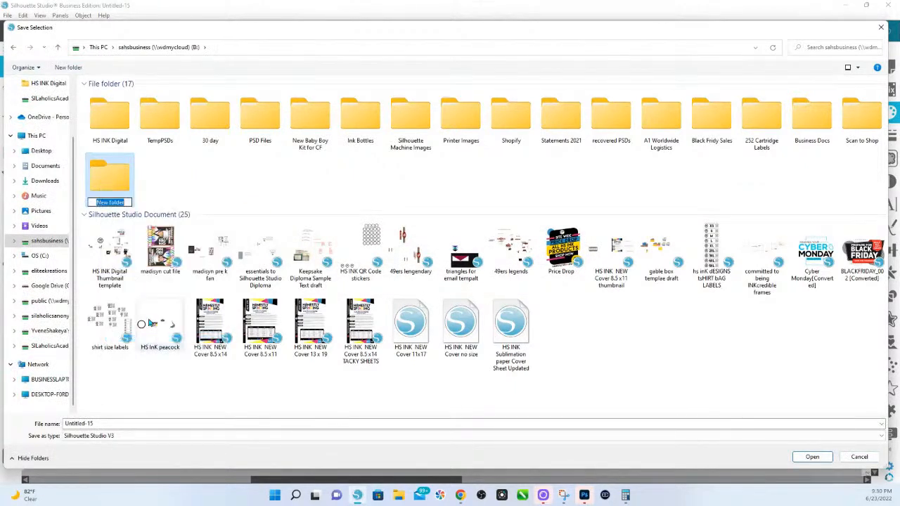
pyautogui.write('Birthday Girl Gang')
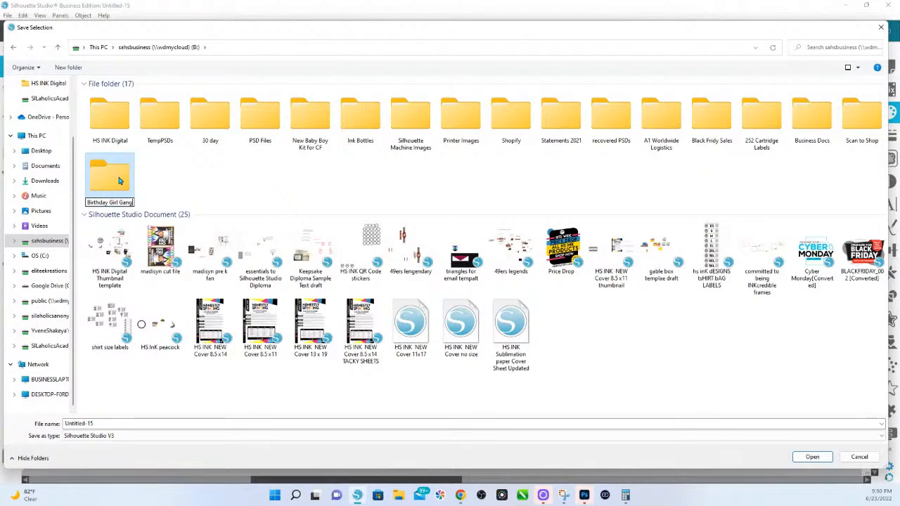
pyautogui.click(149, 184)
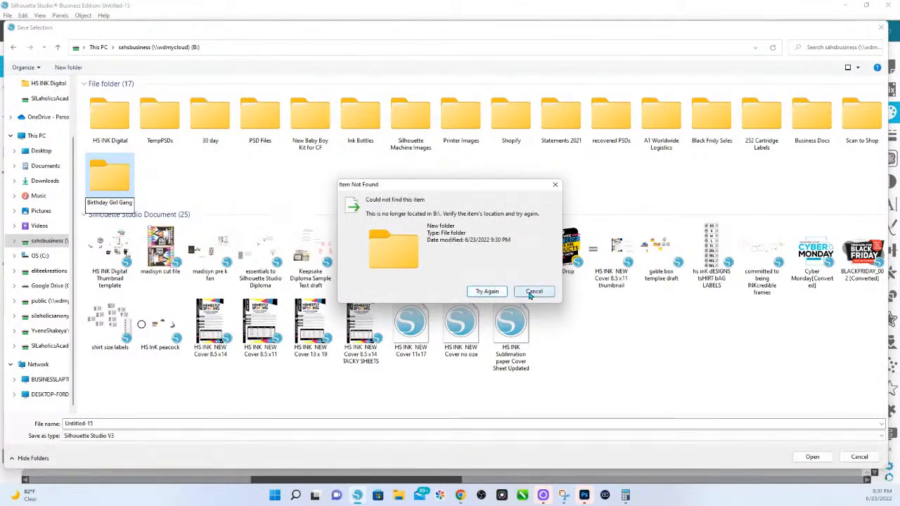
pyautogui.click(504, 294)
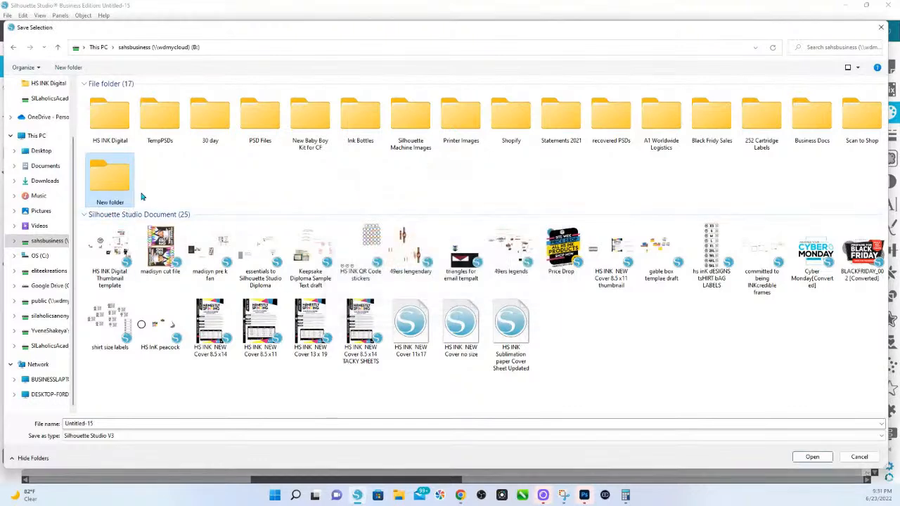
# Try to delete the folder named "New folder" from the B: drive.
pyautogui.click(122, 186)
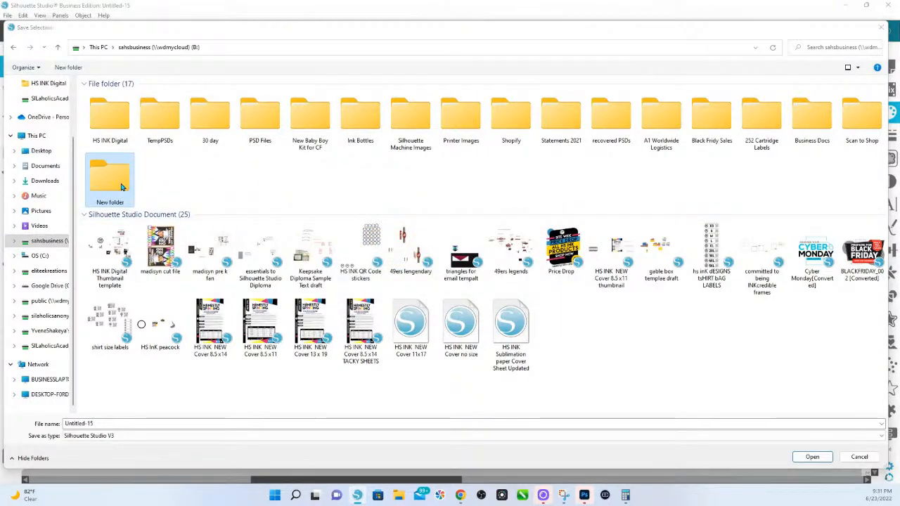
pyautogui.press('Delete')
pyautogui.click(493, 286)
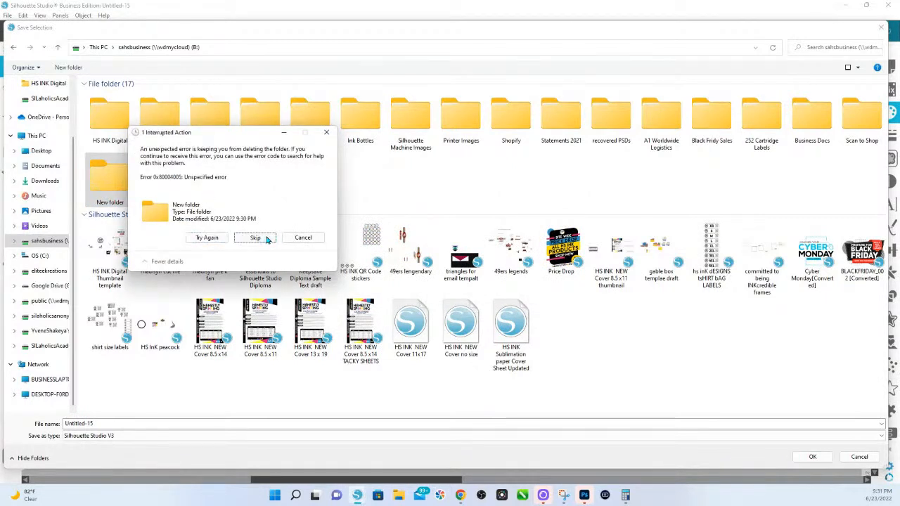
pyautogui.click(269, 239)
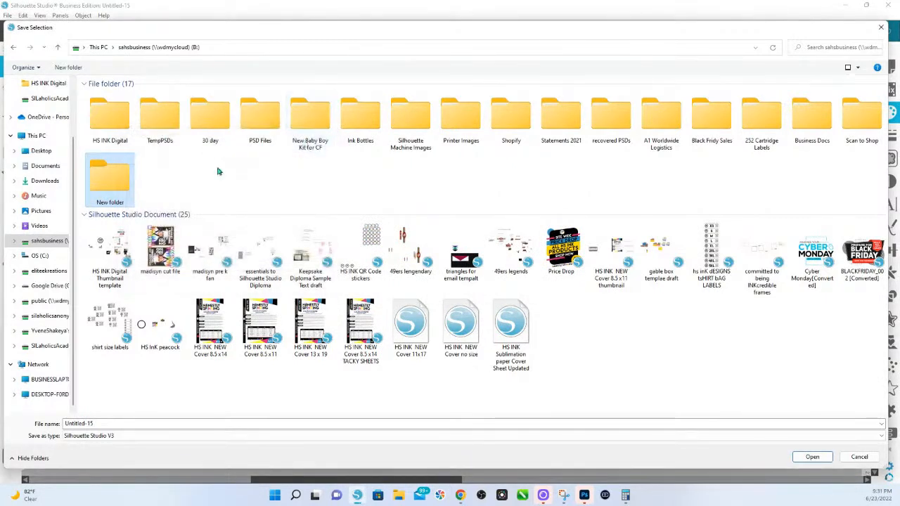
# Create a folder named "Birthday Girl Gang" on the B: drive and open it.
pyautogui.rightClick(174, 179)
pyautogui.moveTo(211, 254)
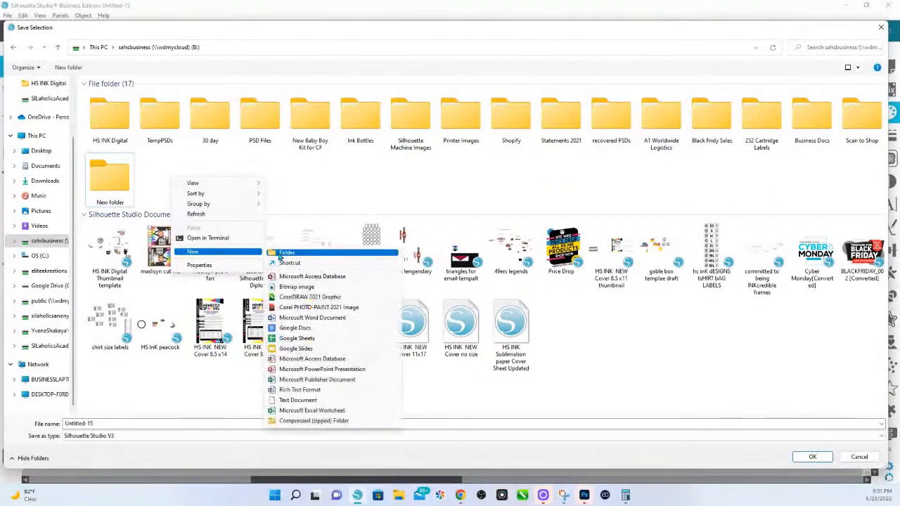
pyautogui.press('Escape')
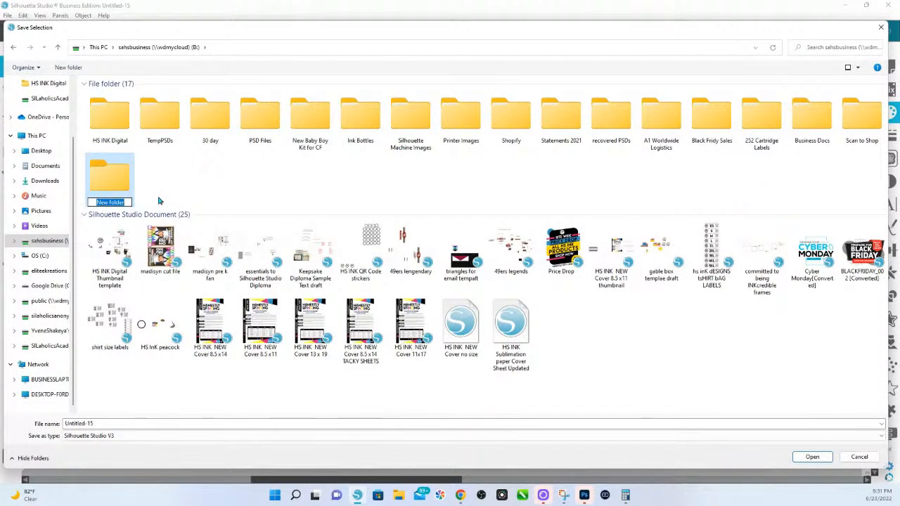
pyautogui.write('Birthday G')
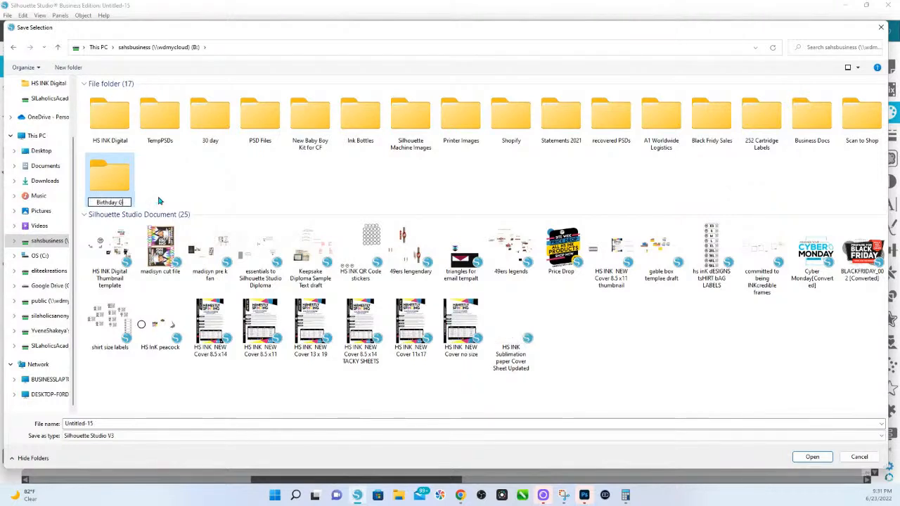
pyautogui.write('irl Gang')
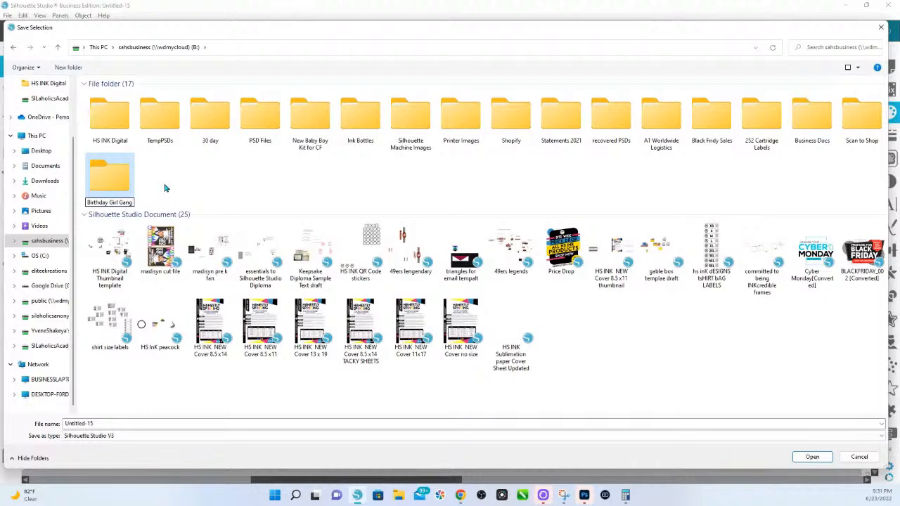
pyautogui.press('Return')
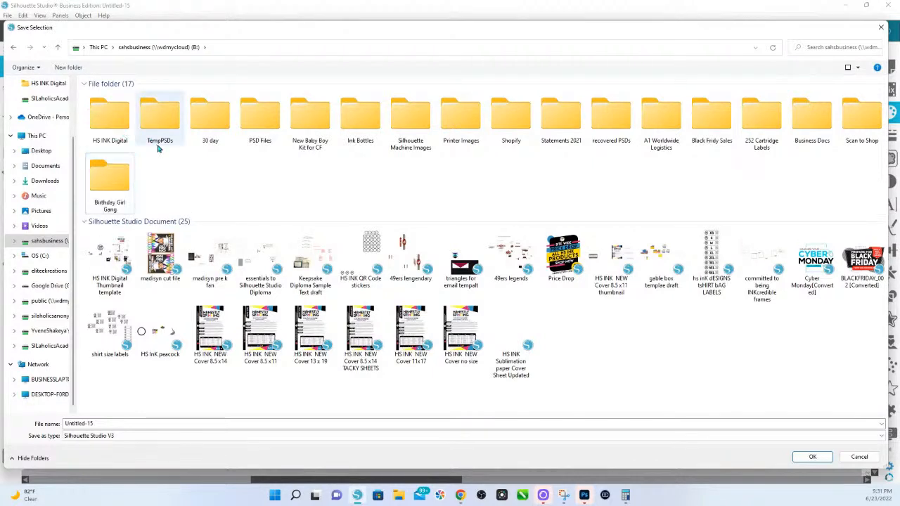
pyautogui.doubleClick(118, 178)
# Save the selected blue Birthday GANG design as a PNG named "Birthday Gang Hot Pink" with a transparent background.
pyautogui.click(108, 428)
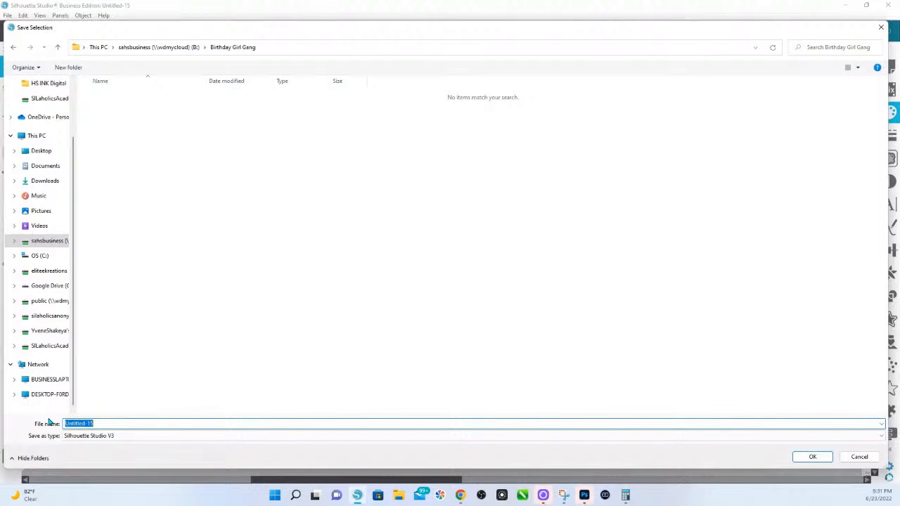
pyautogui.write('Birthday Gang Hot Pink')
pyautogui.click(121, 437)
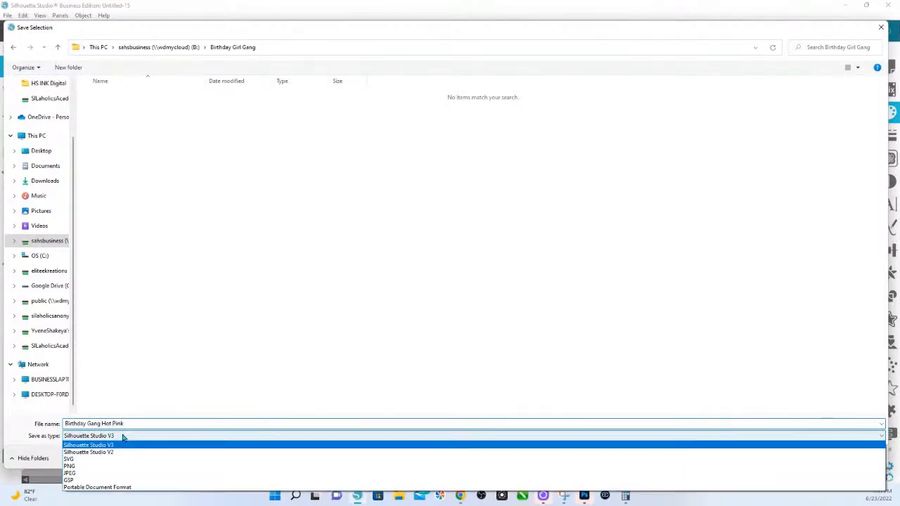
pyautogui.click(83, 466)
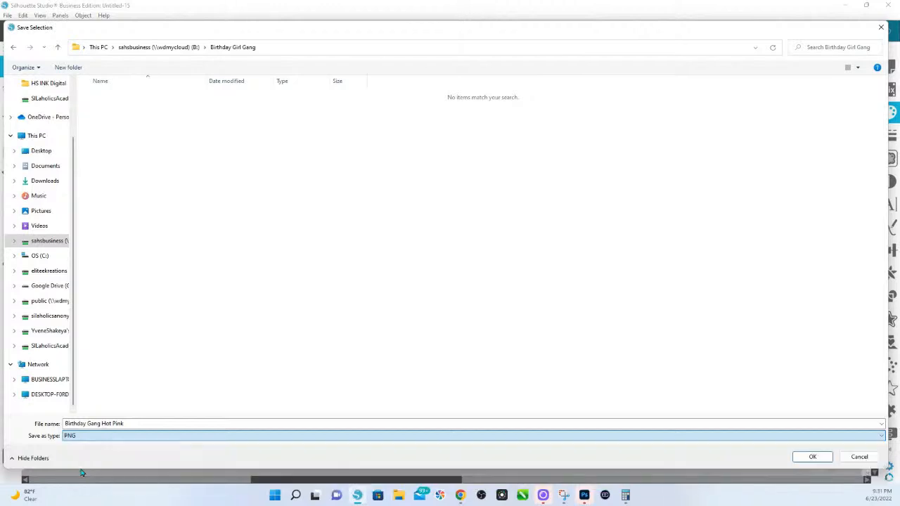
pyautogui.click(802, 463)
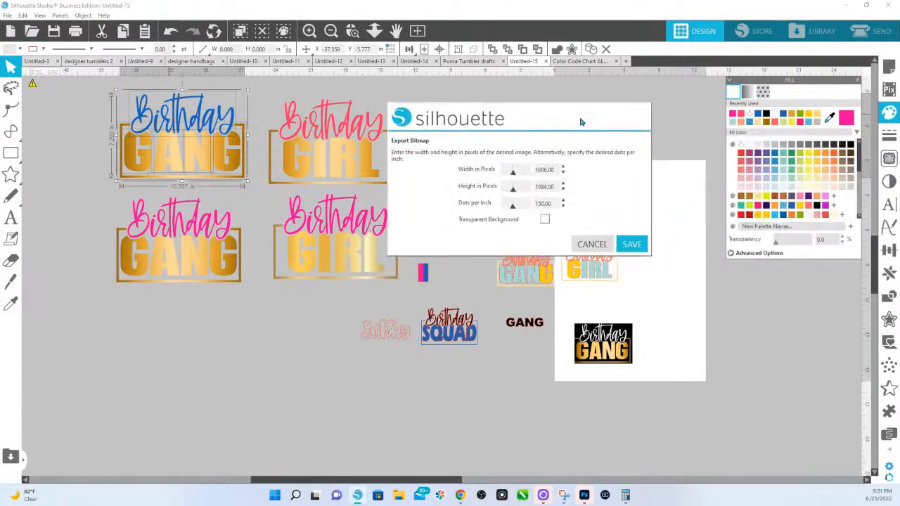
pyautogui.click(544, 219)
pyautogui.click(631, 244)
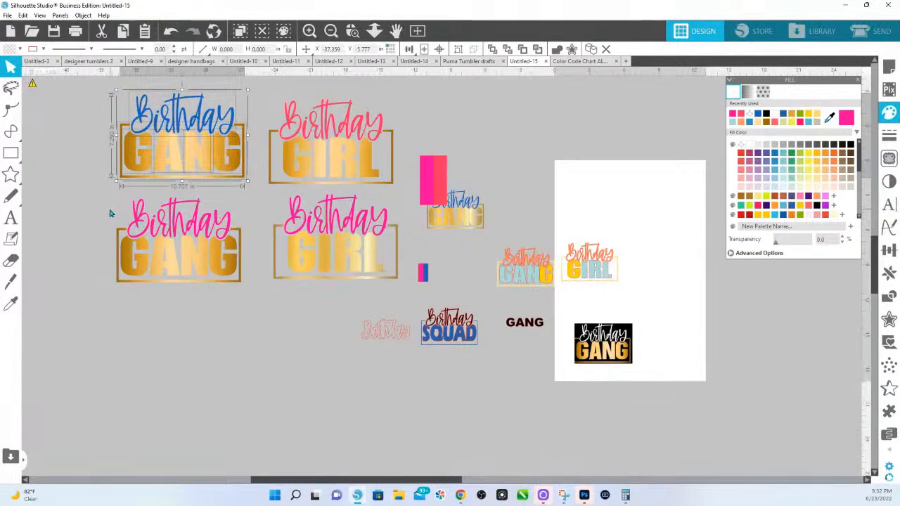
# Start saving only the hot pink Birthday GANG design, with PNG as the file type.
pyautogui.click(228, 258)
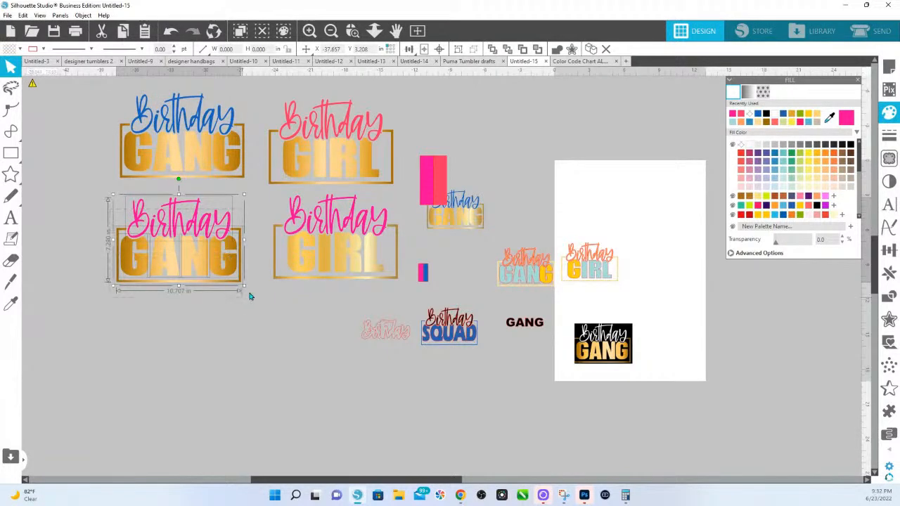
pyautogui.click(6, 17)
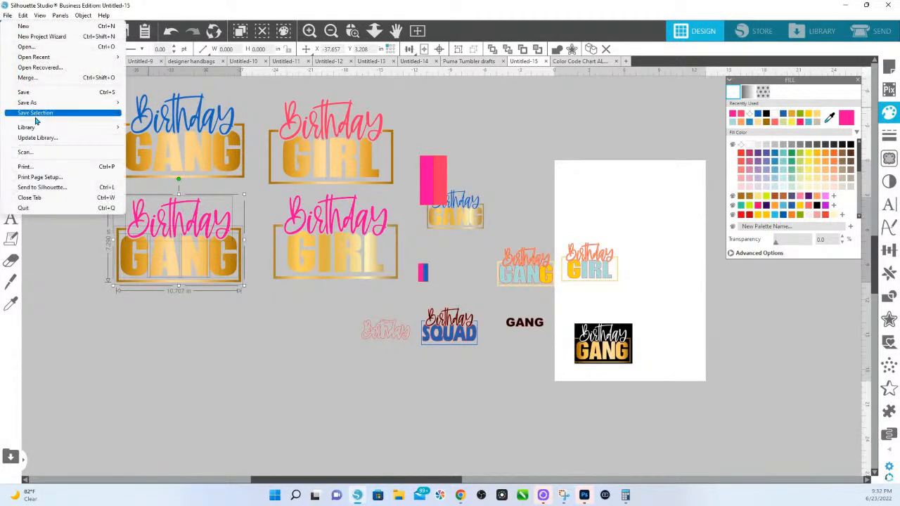
pyautogui.moveTo(36, 115)
pyautogui.click(163, 113)
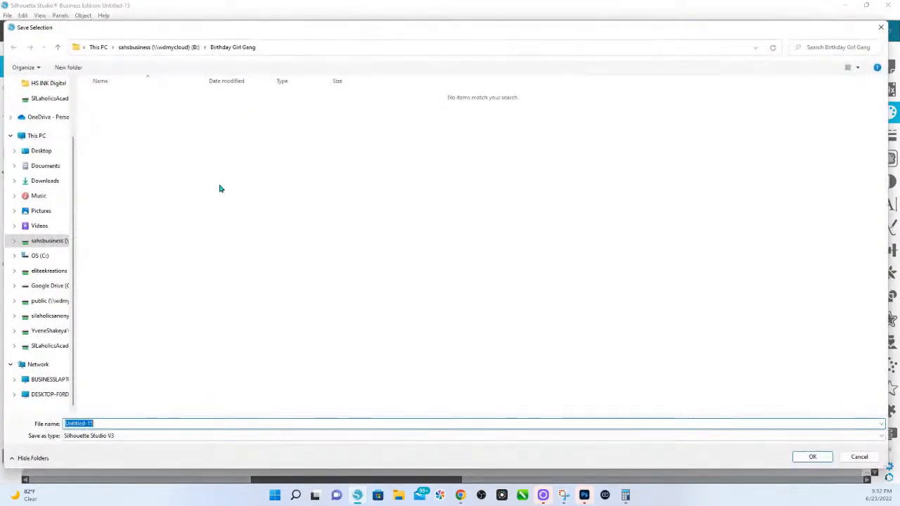
pyautogui.click(133, 436)
pyautogui.click(74, 466)
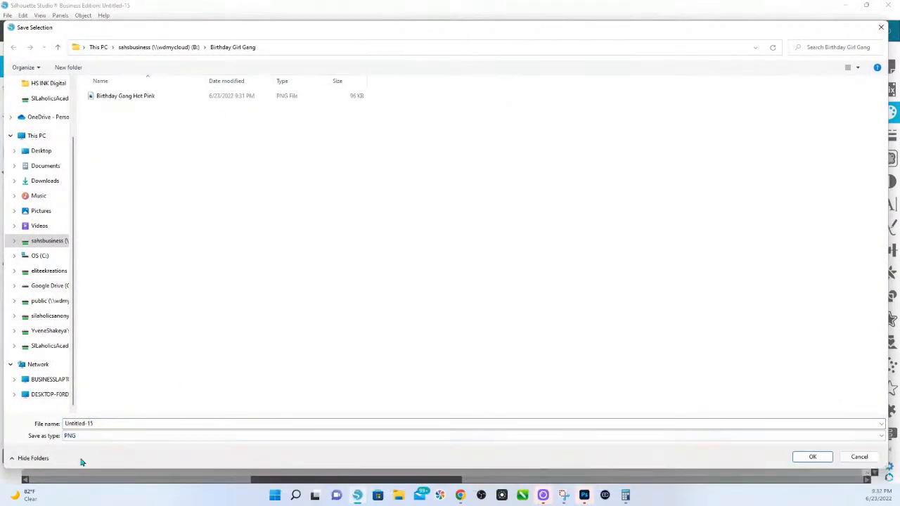
# Rename the existing "Birthday Gang Hot Pink" PNG file as "Birthday Gang Blue".
pyautogui.click(125, 96)
pyautogui.rightClick(125, 96)
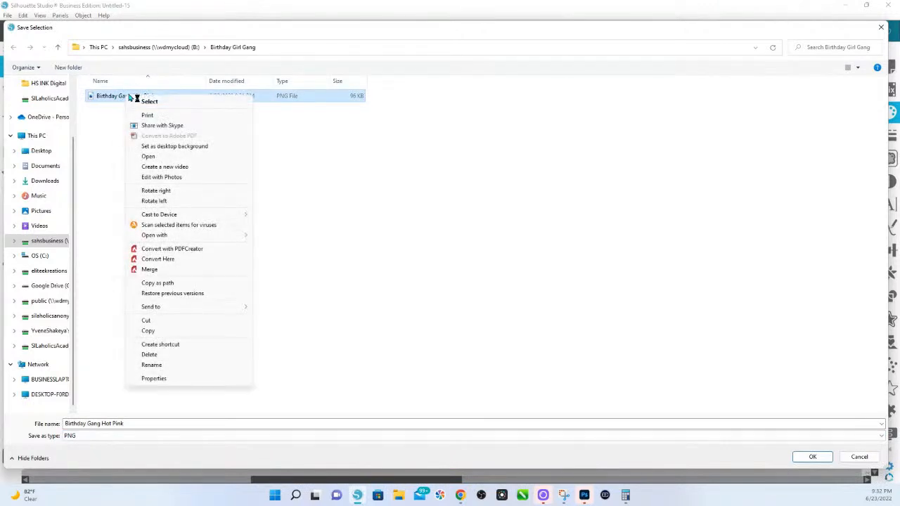
pyautogui.click(173, 366)
pyautogui.moveTo(161, 95); pyautogui.dragTo(136, 96)
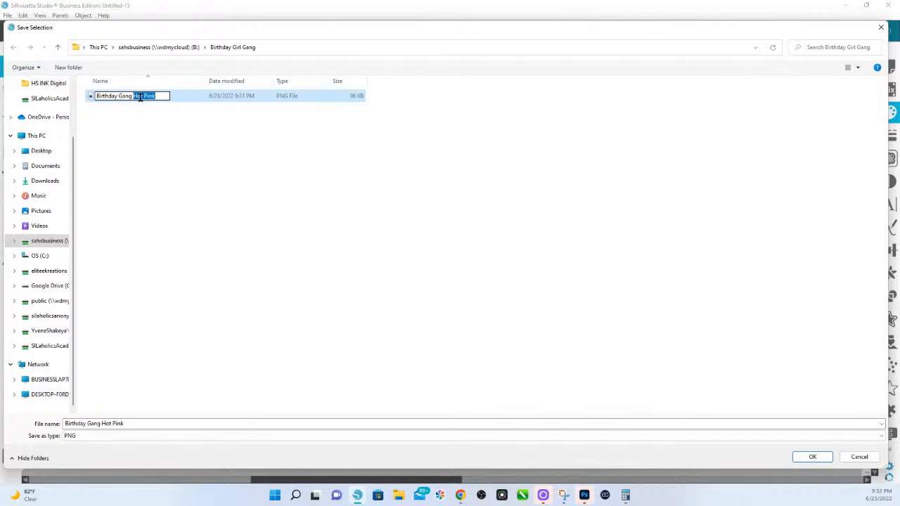
pyautogui.write('Blue')
# Save the hot pink design under the file name "Birthday Gang Hot Pink" with a transparent background.
pyautogui.click(125, 422)
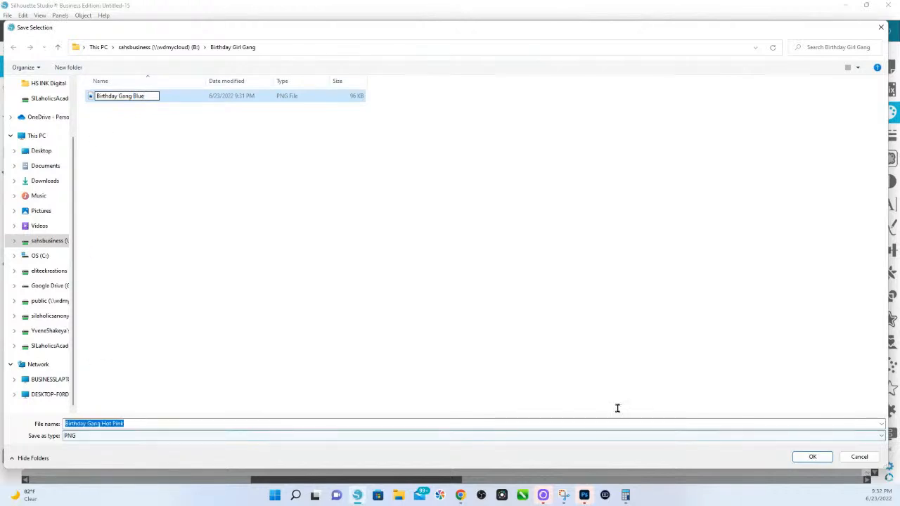
pyautogui.click(812, 458)
pyautogui.click(812, 462)
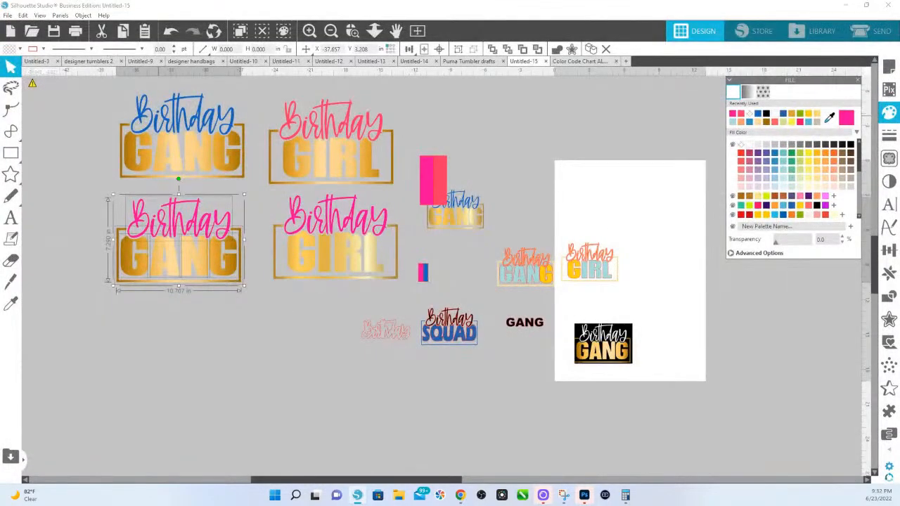
pyautogui.click(493, 251)
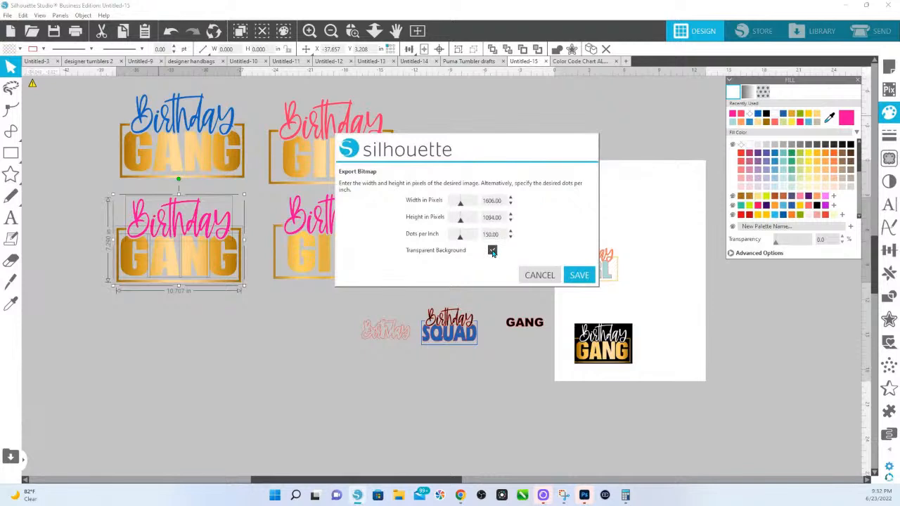
pyautogui.click(590, 277)
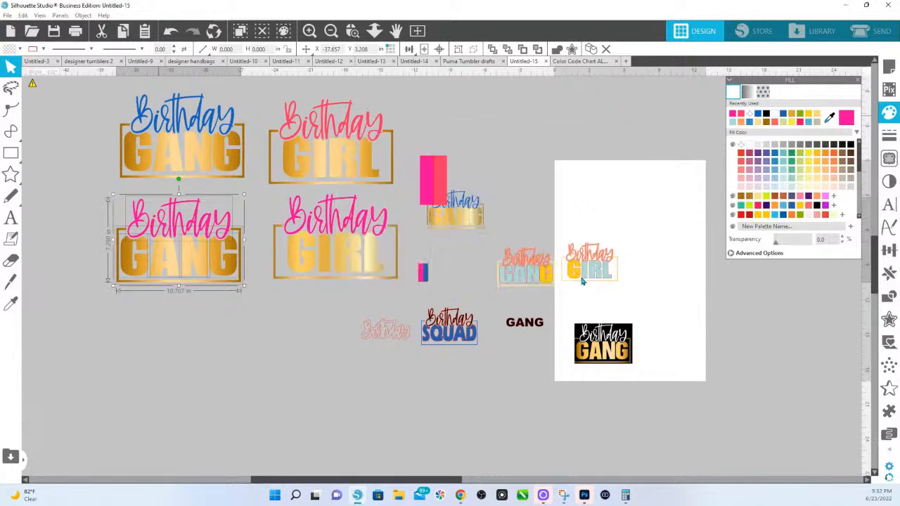
# Start saving only the hot pink Birthday GIRL design, with PNG as the file type.
pyautogui.click(290, 280)
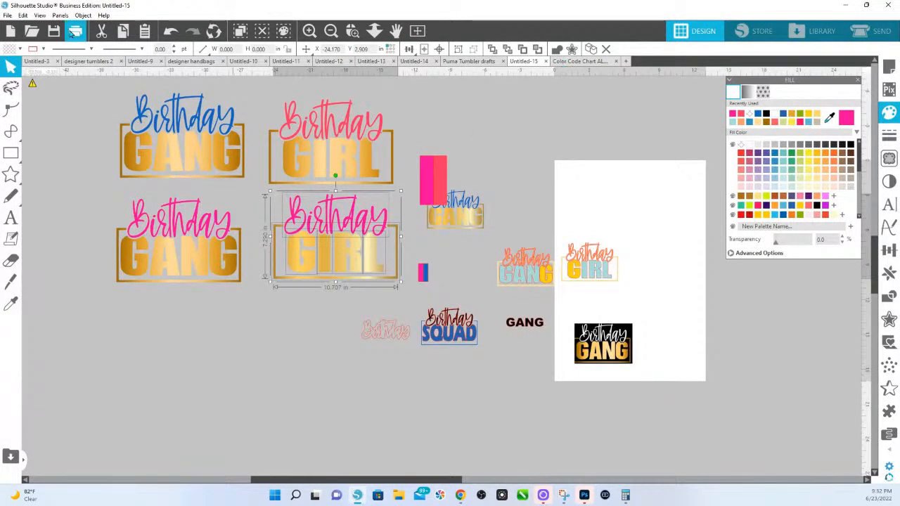
pyautogui.click(7, 15)
pyautogui.moveTo(33, 124)
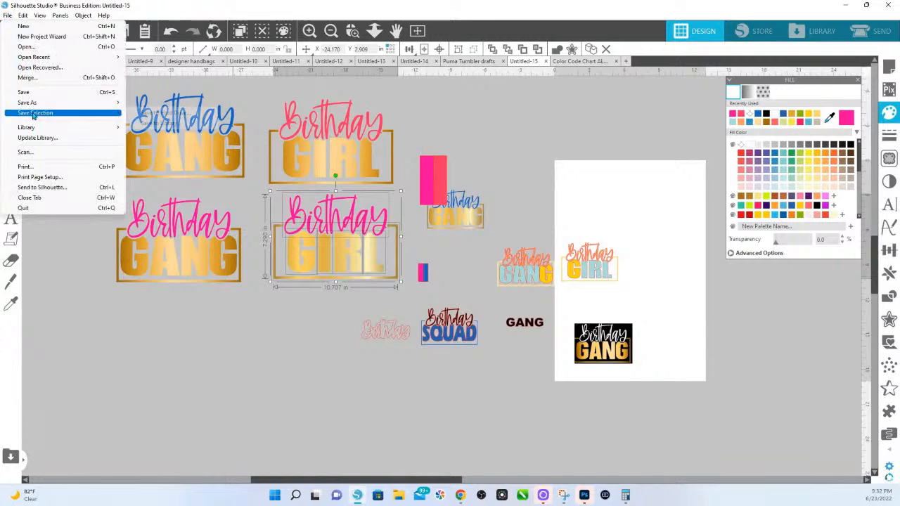
pyautogui.click(171, 115)
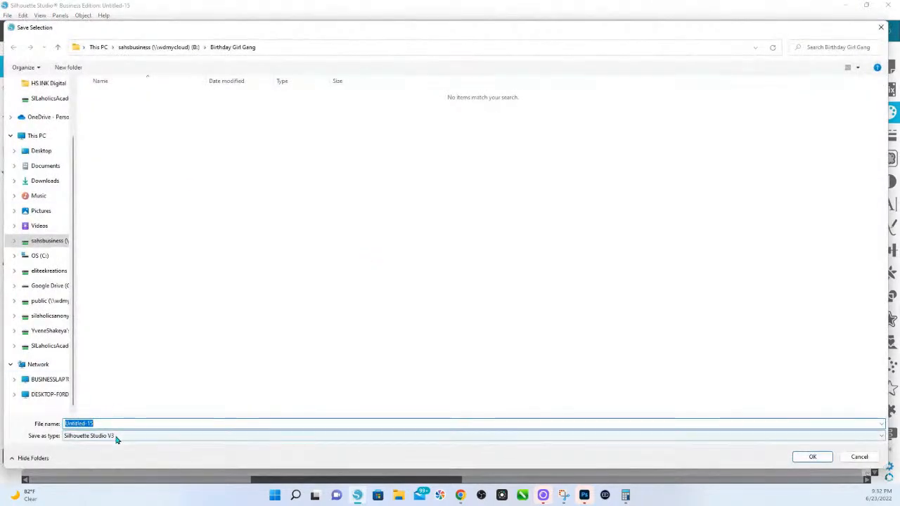
pyautogui.click(116, 436)
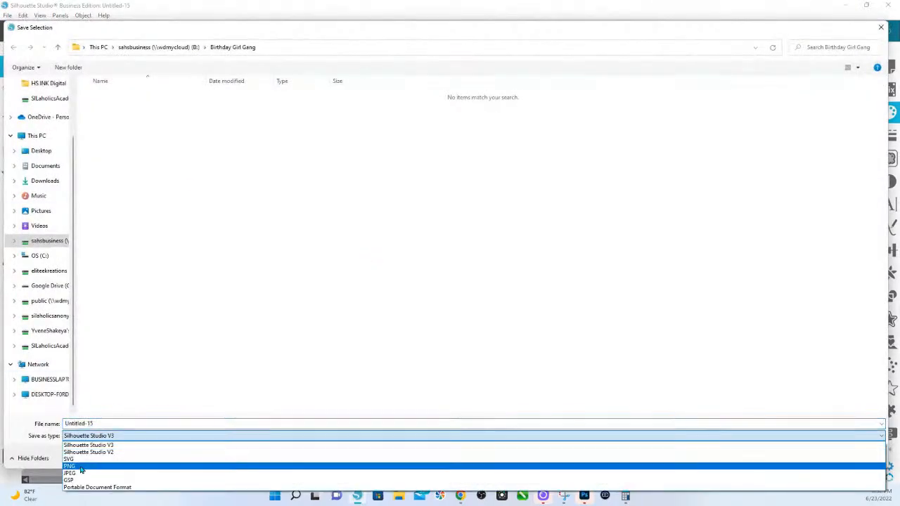
pyautogui.click(91, 468)
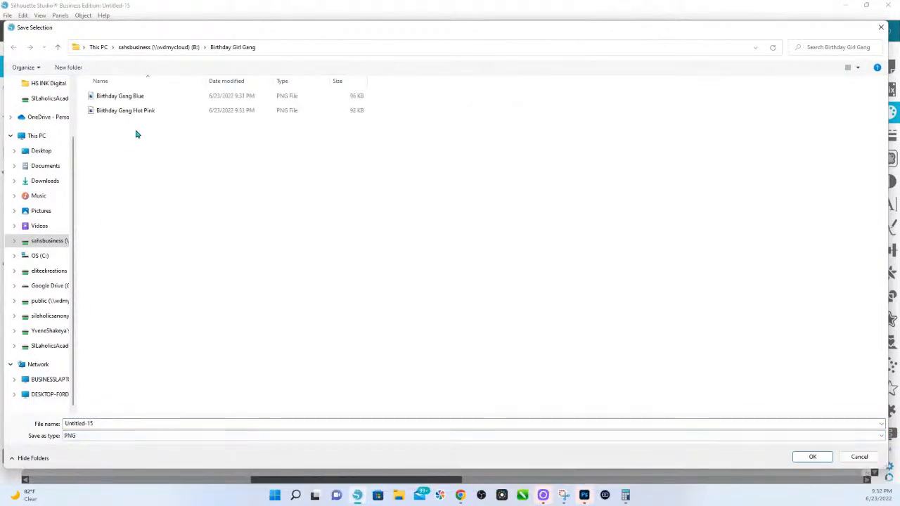
# Save the selected hot pink Birthday GIRL design under the file name "Birthday Girl Hot Pink", adapting the existing Gang file's name.
pyautogui.click(125, 111)
pyautogui.click(97, 425)
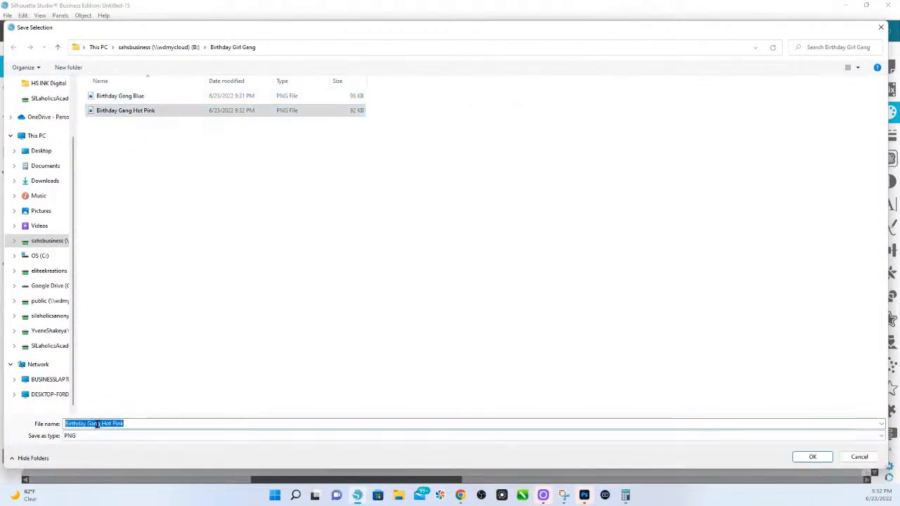
pyautogui.click(100, 424)
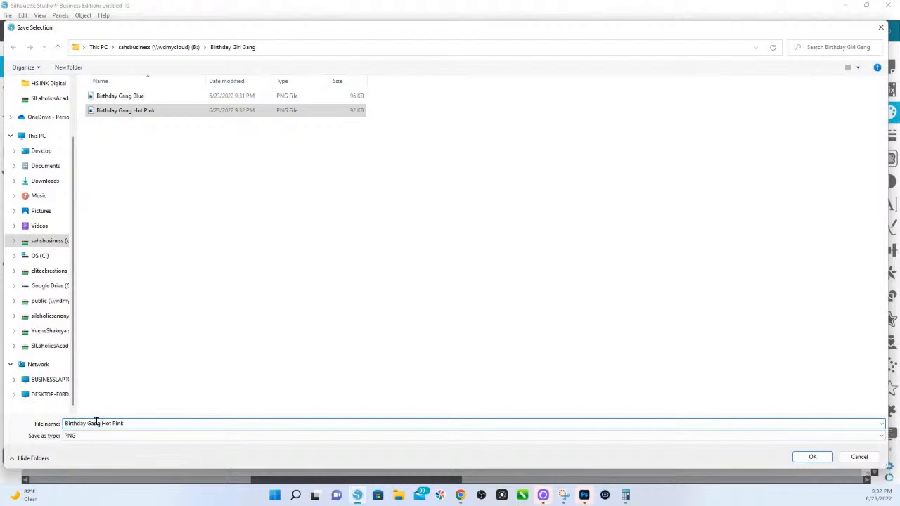
pyautogui.press('BackSpace')
pyautogui.press('BackSpace')
pyautogui.write('irl')
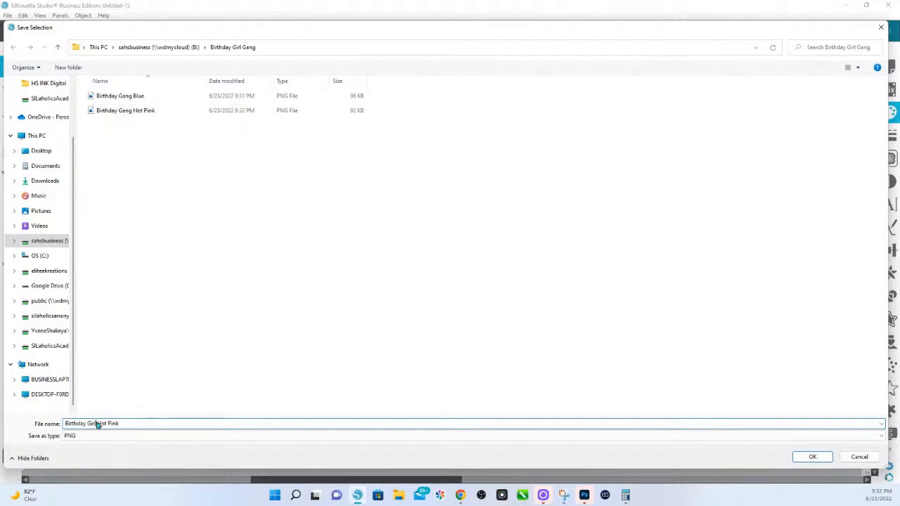
pyautogui.click(811, 458)
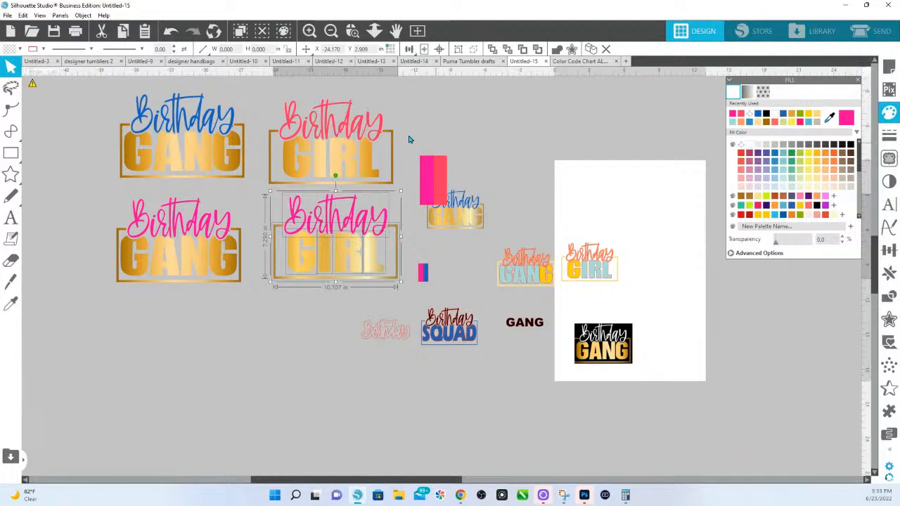
# Move the large pink and coral color swatch pair to the empty area below the white page.
pyautogui.click(434, 180)
pyautogui.moveTo(434, 180); pyautogui.dragTo(742, 435)
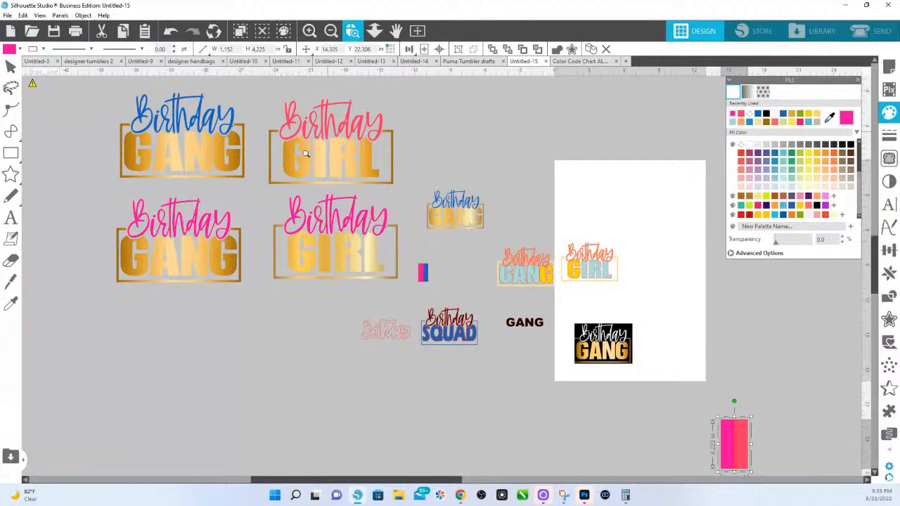
# Edit the points of the coral Birthday GIRL frame and nudge its left side inward, closer to the G.
pyautogui.moveTo(426, 190); pyautogui.dragTo(267, 104)
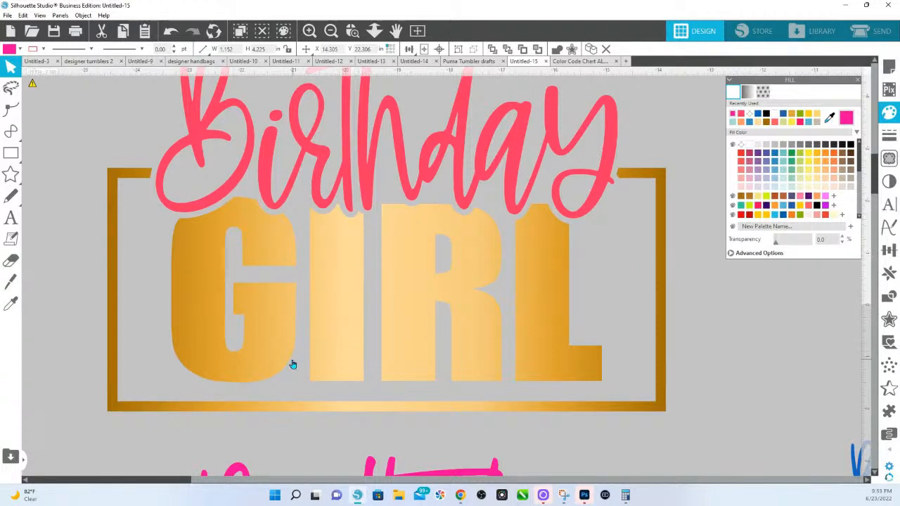
pyautogui.doubleClick(114, 215)
pyautogui.moveTo(93, 140); pyautogui.dragTo(140, 437)
pyautogui.press('Right')
pyautogui.press('Right')
pyautogui.press('Right')
pyautogui.press('Right')
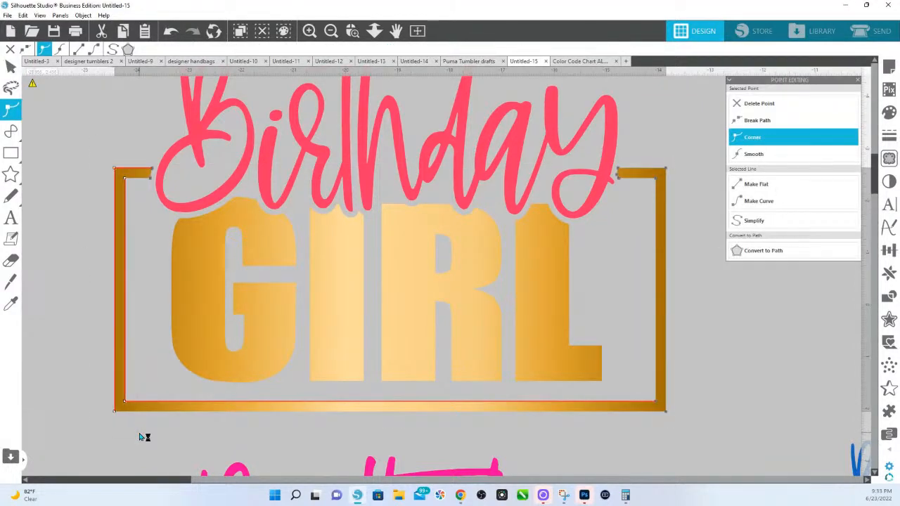
pyautogui.press('Right')
pyautogui.press('Right')
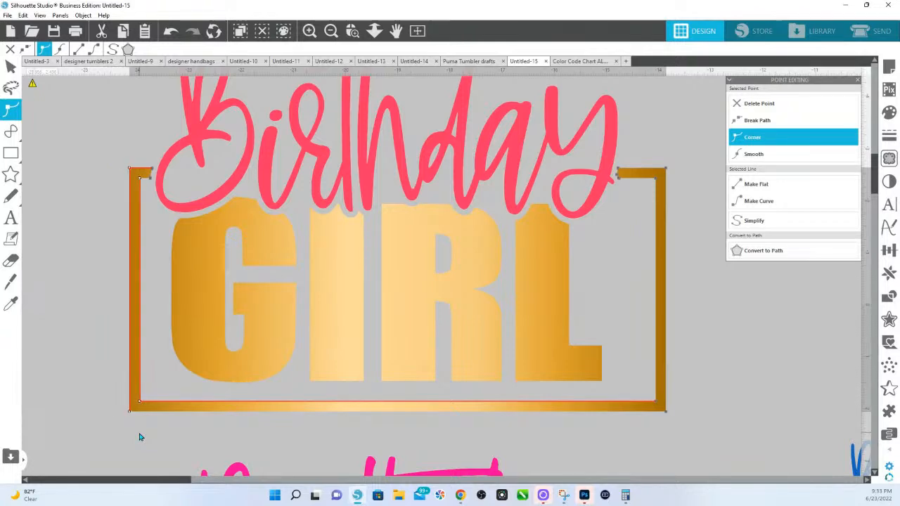
# Nudge the right side points of the coral Birthday GIRL frame inward, closer to the L.
pyautogui.moveTo(702, 436); pyautogui.dragTo(653, 161)
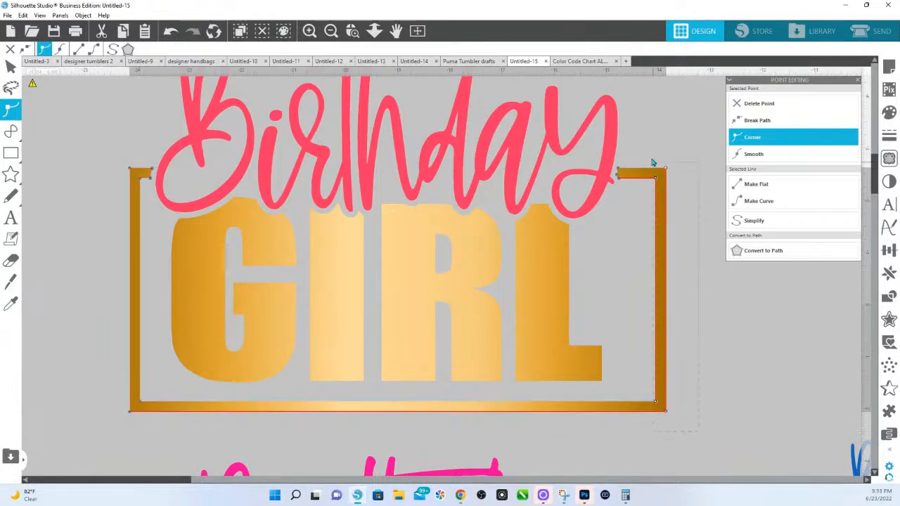
pyautogui.press('Left')
pyautogui.press('Left')
pyautogui.press('Left')
pyautogui.press('Left')
pyautogui.press('Left')
pyautogui.press('Left')
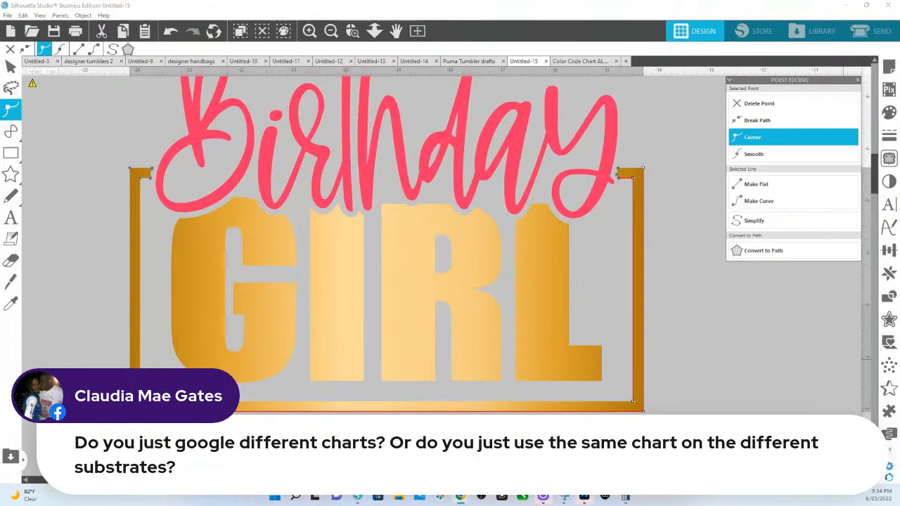
# Switch to Chrome, look through the HS INK shop's Essentials collection for the printable color charts, and return to Silhouette Studio.
pyautogui.click(460, 498)
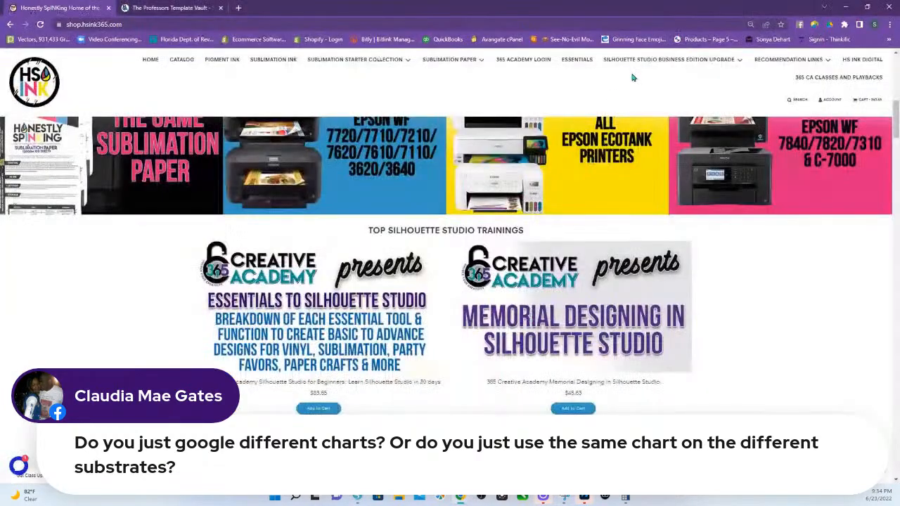
pyautogui.click(578, 61)
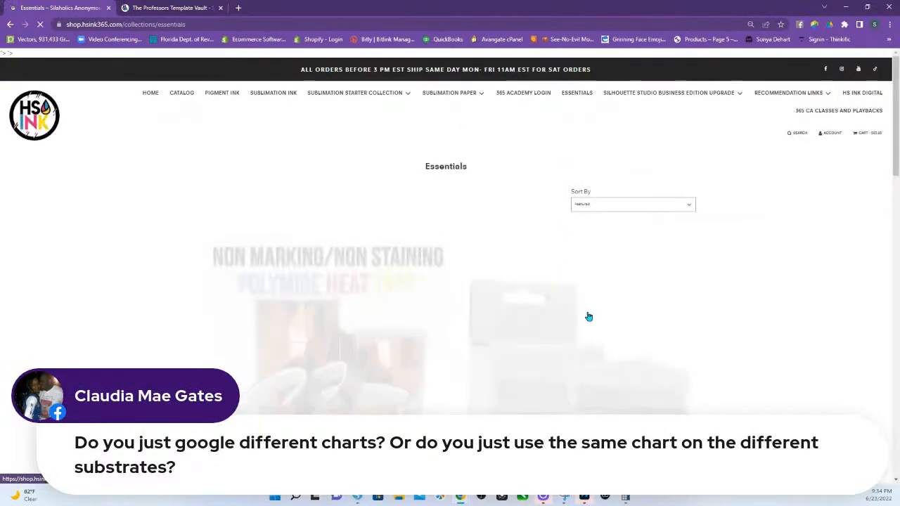
pyautogui.scroll(-5, 562, 313)
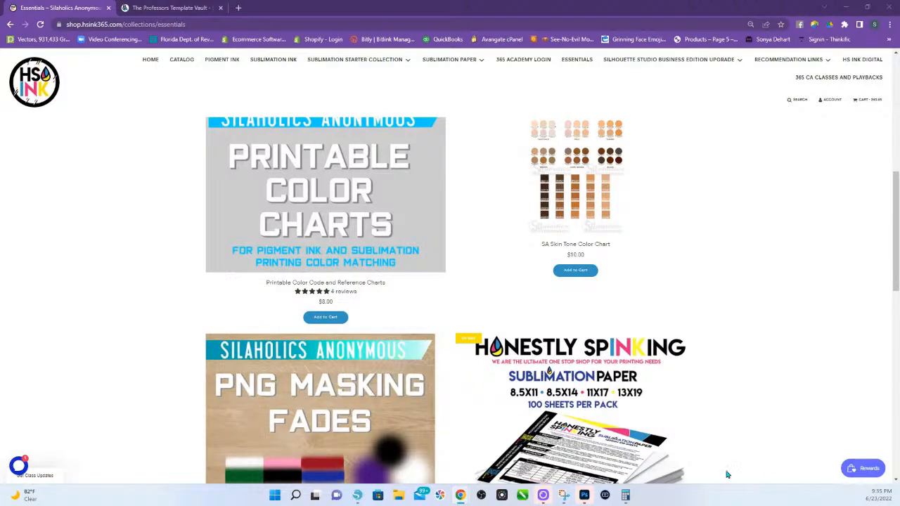
pyautogui.click(357, 495)
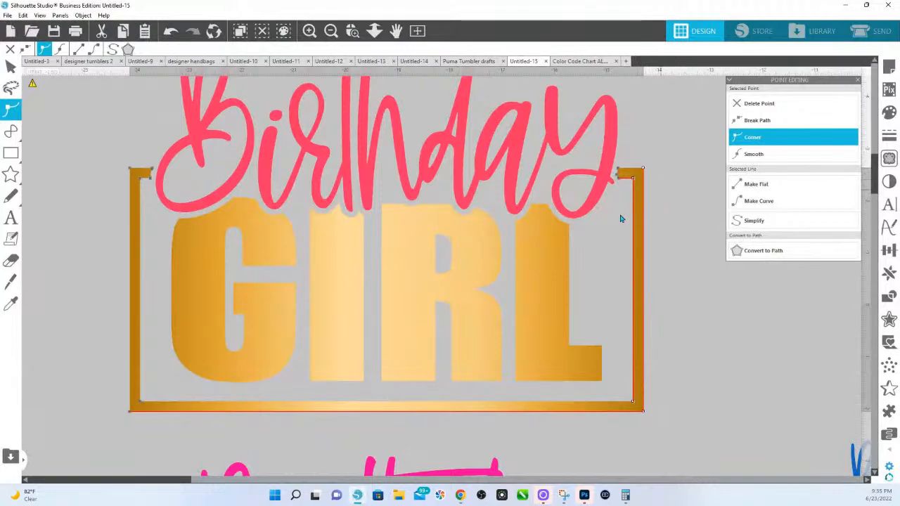
# Finish point editing and select the coral "Birthday" lettering above GIRL.
pyautogui.click(374, 31)
pyautogui.moveTo(380, 318); pyautogui.dragTo(373, 143)
pyautogui.rightClick(403, 242)
pyautogui.click(405, 243)
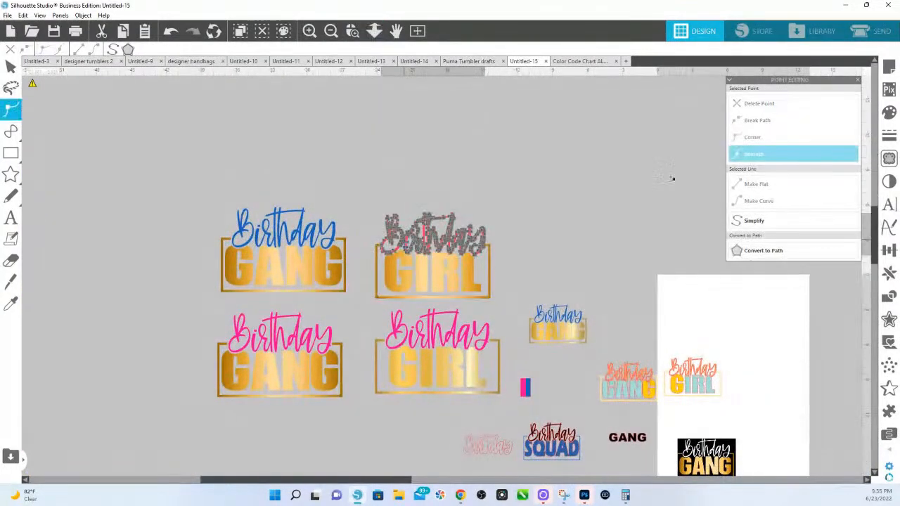
pyautogui.click(661, 165)
pyautogui.click(467, 244)
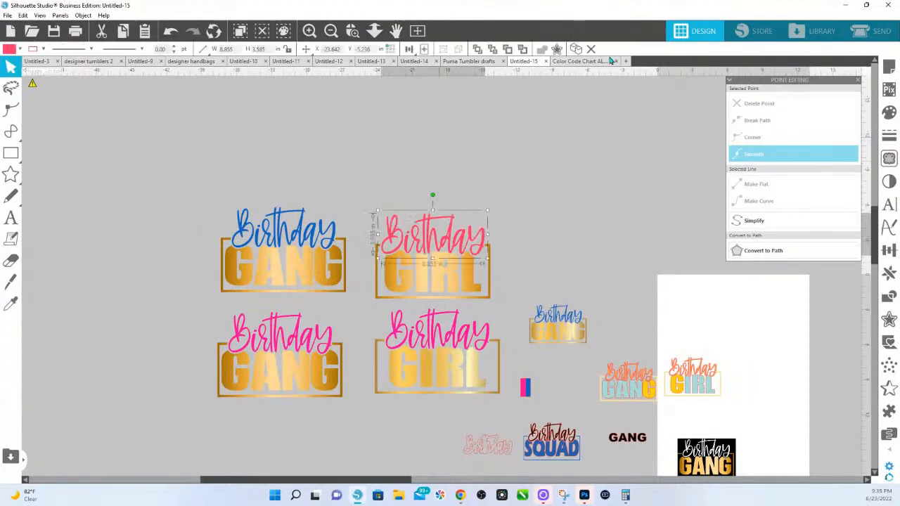
# In the Color Code Chart document, duplicate the coral swatch beside the charts and place the copy apart from the original pair.
pyautogui.click(575, 62)
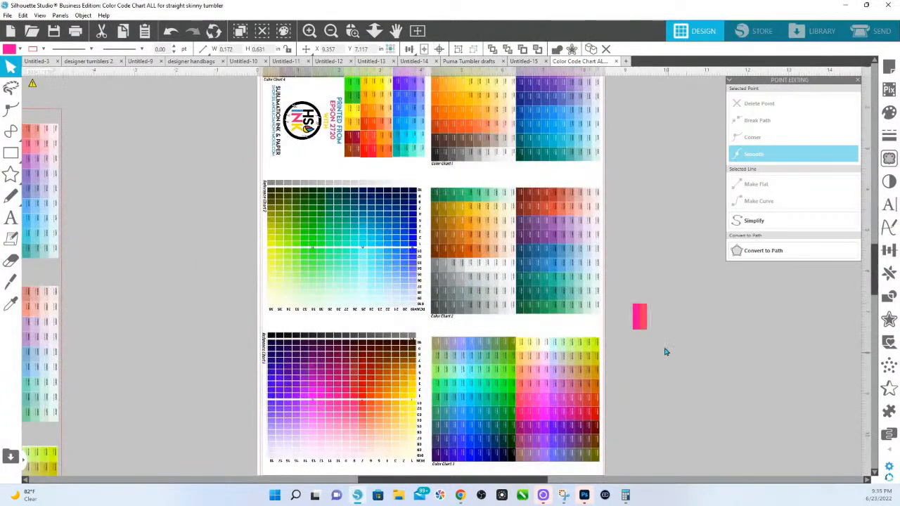
pyautogui.click(644, 322)
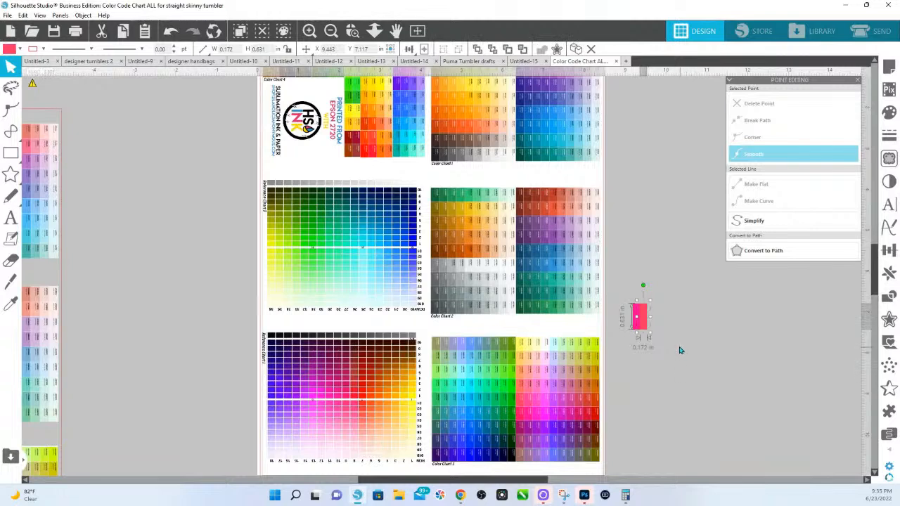
pyautogui.press('Right')
pyautogui.moveTo(644, 329); pyautogui.dragTo(676, 347)
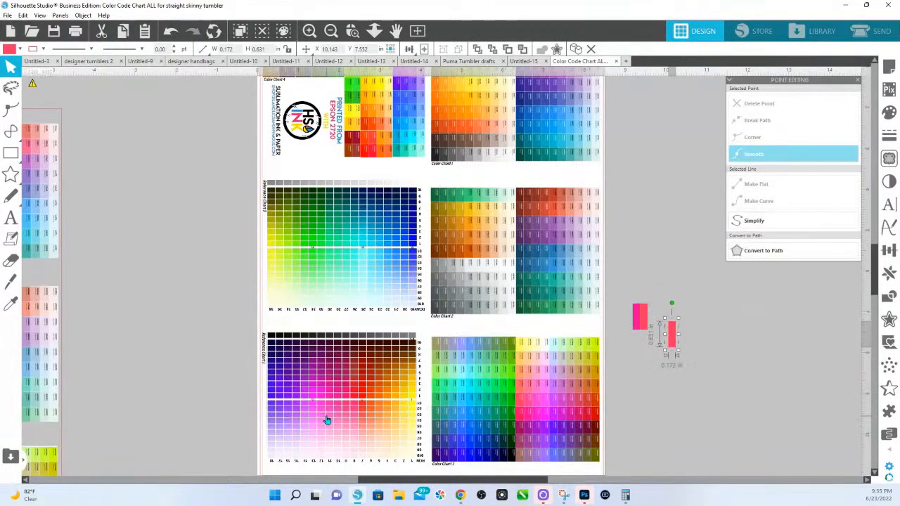
# Fill the copied swatch with a light pink sampled from the lower reference color chart.
pyautogui.click(889, 112)
pyautogui.click(830, 118)
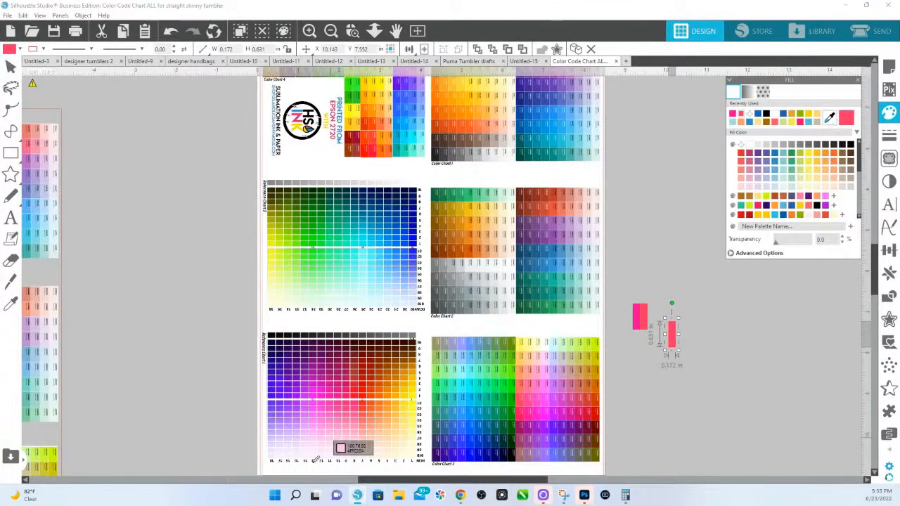
pyautogui.click(341, 417)
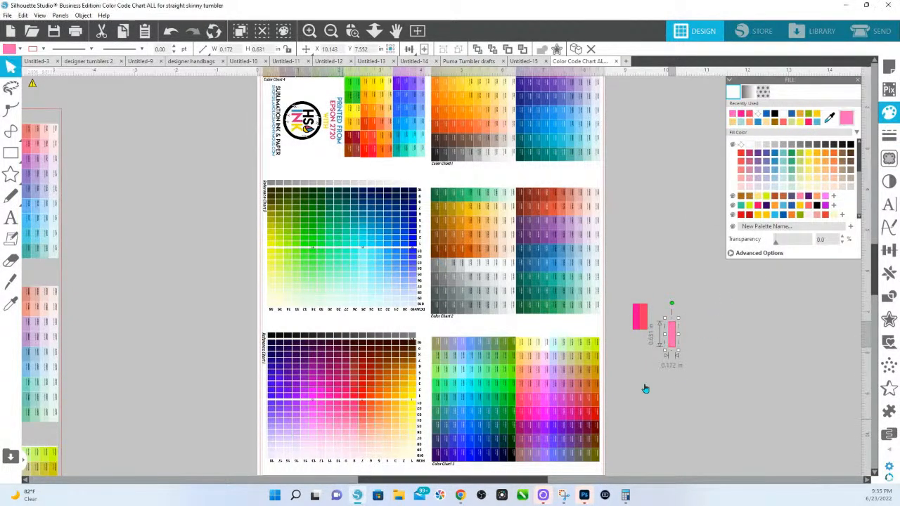
pyautogui.click(683, 343)
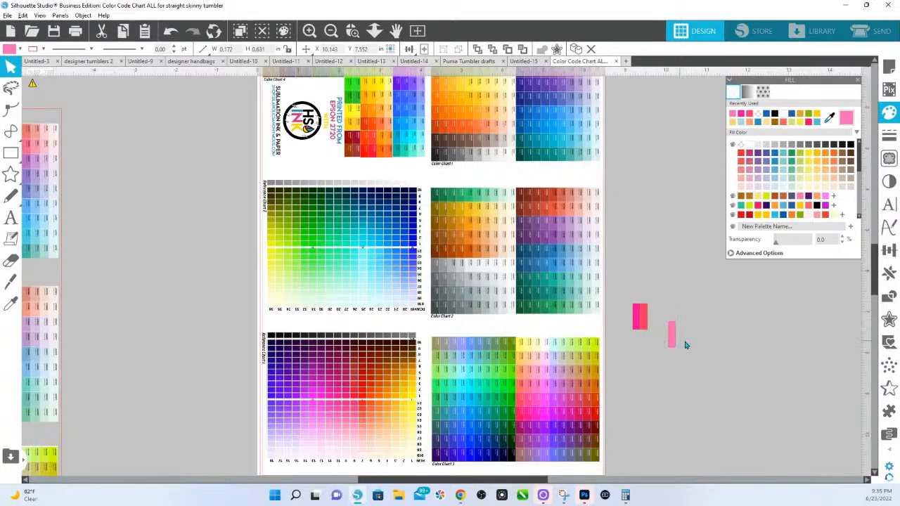
# Duplicate the light pink swatch alongside itself and fill the copy with a deeper pink sampled from the lower reference chart.
pyautogui.click(672, 343)
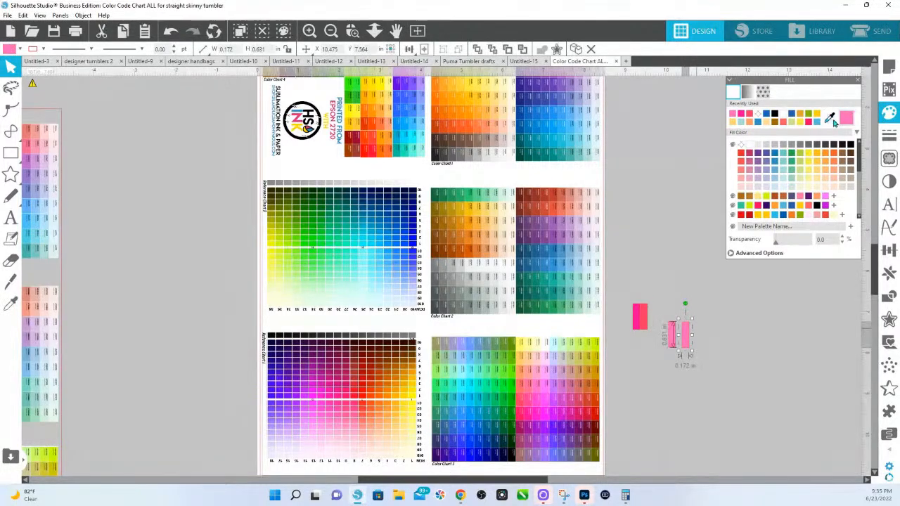
pyautogui.click(831, 120)
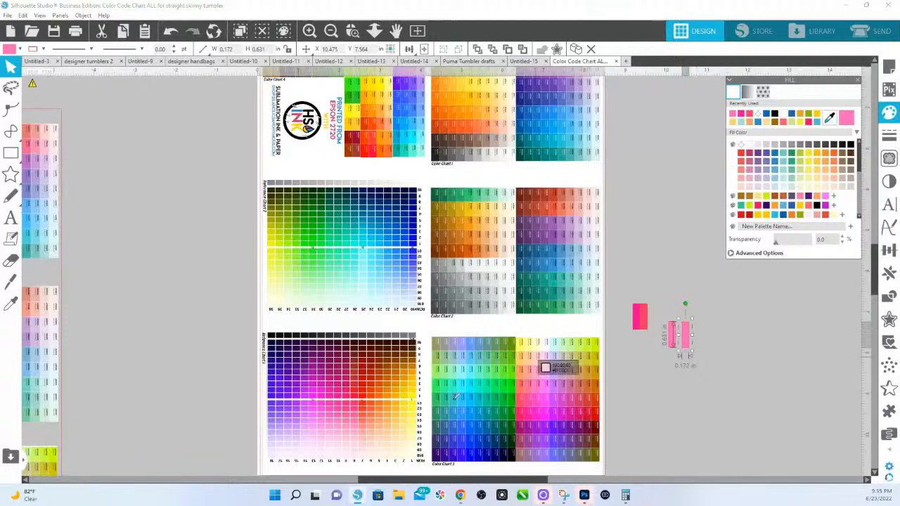
pyautogui.click(333, 406)
pyautogui.click(713, 418)
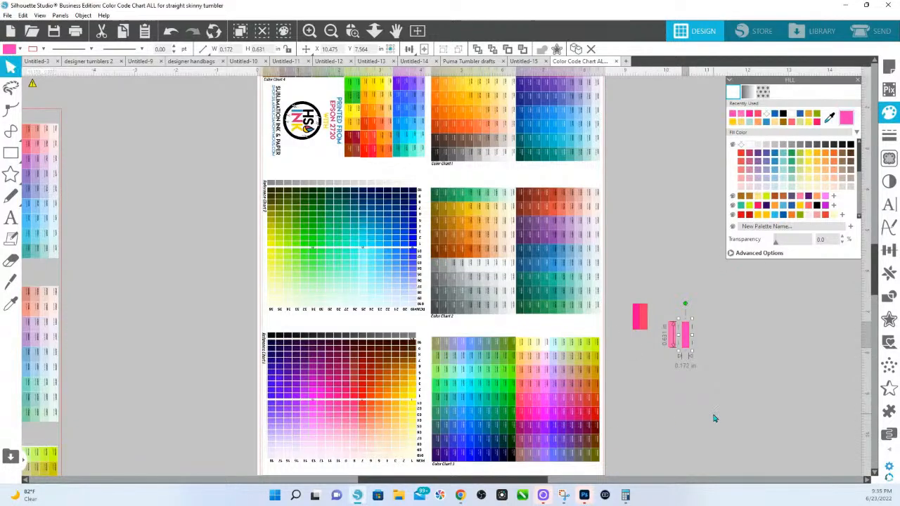
# Copy both new pink swatches into the Untitled-15 document and place them just right of the coral Birthday GIRL design.
pyautogui.click(679, 339)
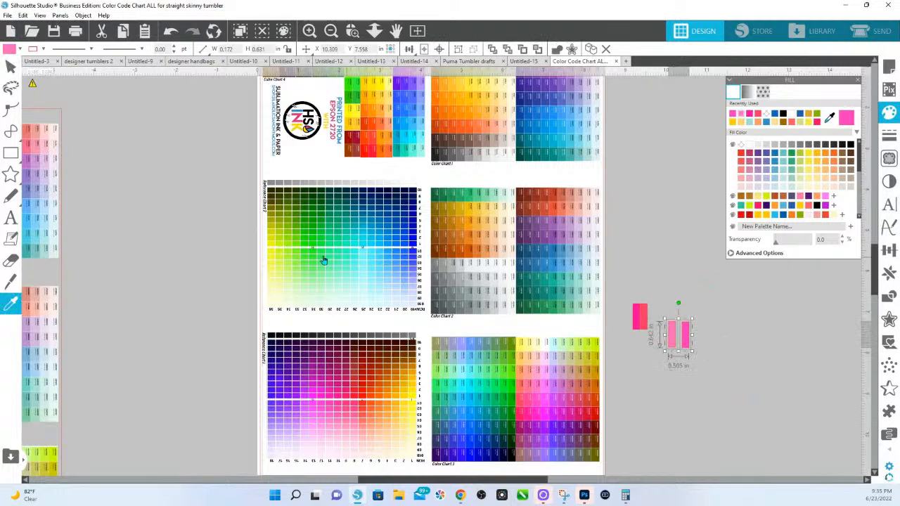
pyautogui.click(304, 50)
pyautogui.click(203, 50)
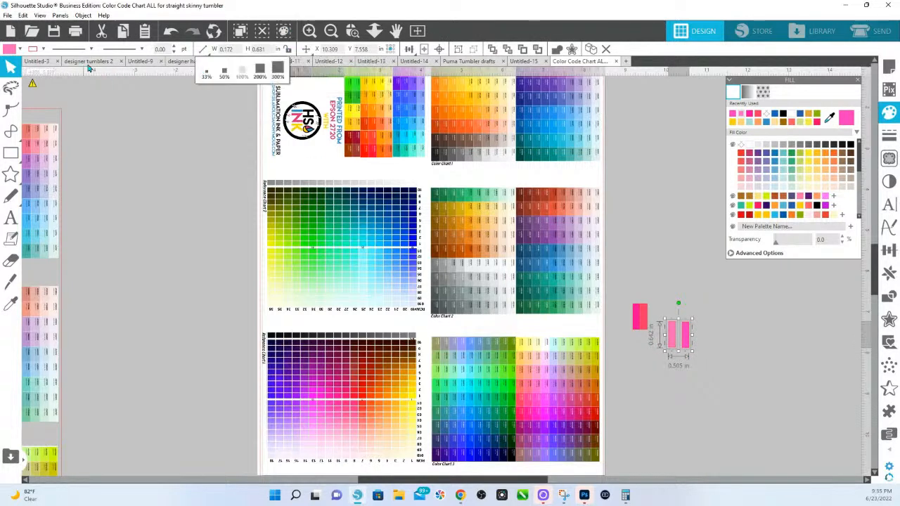
pyautogui.click(521, 63)
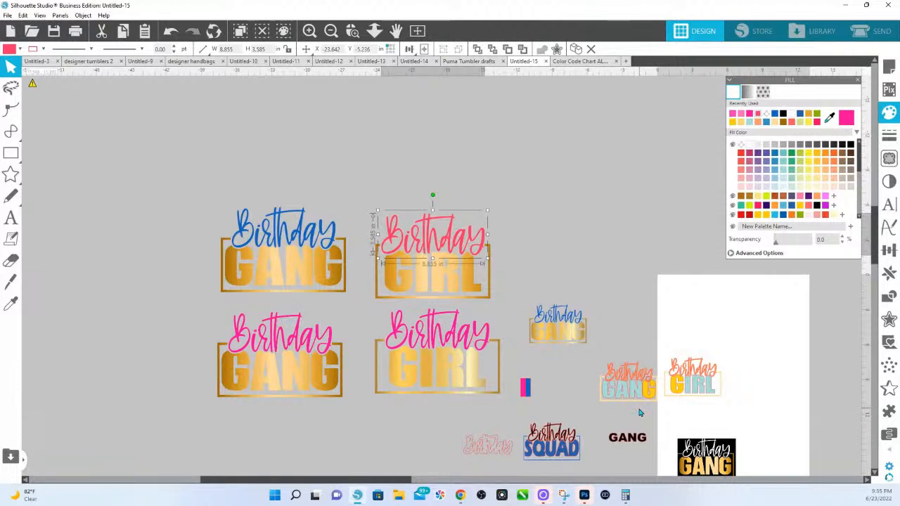
pyautogui.rightClick(561, 225)
pyautogui.click(583, 272)
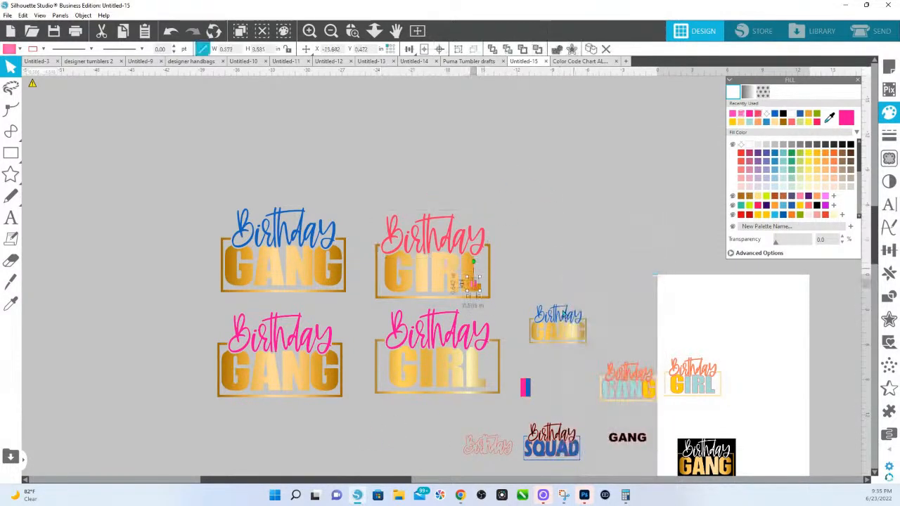
pyautogui.moveTo(473, 296); pyautogui.dragTo(545, 237)
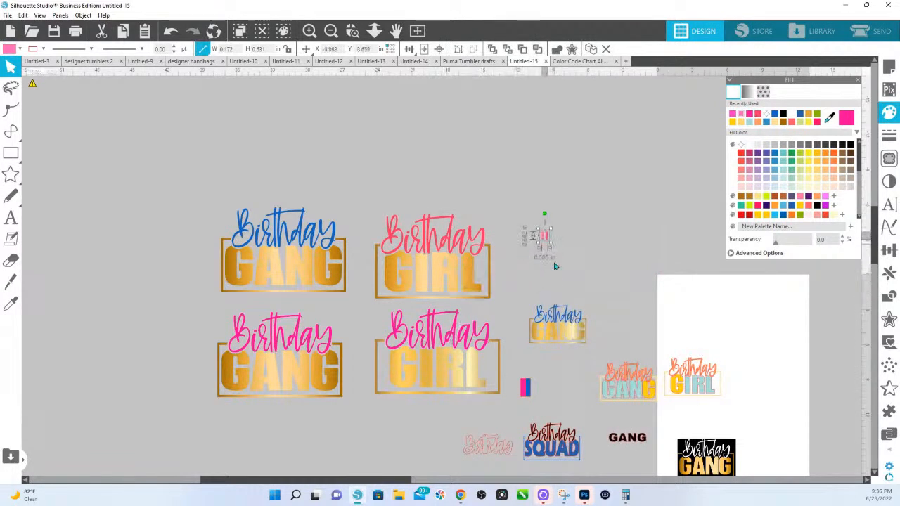
# Fill the coral "Birthday" lettering of the upper Birthday GIRL design with the light pink sampled from the swatch pair.
pyautogui.click(472, 254)
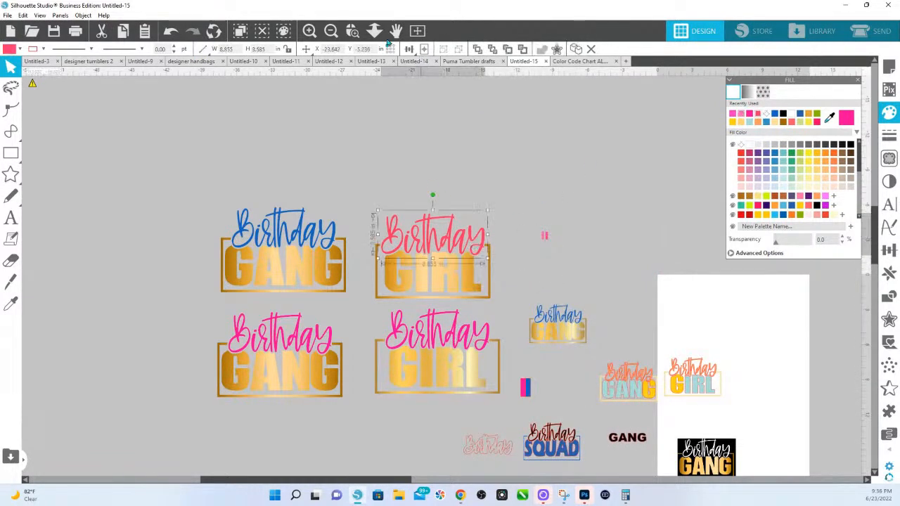
pyautogui.click(375, 31)
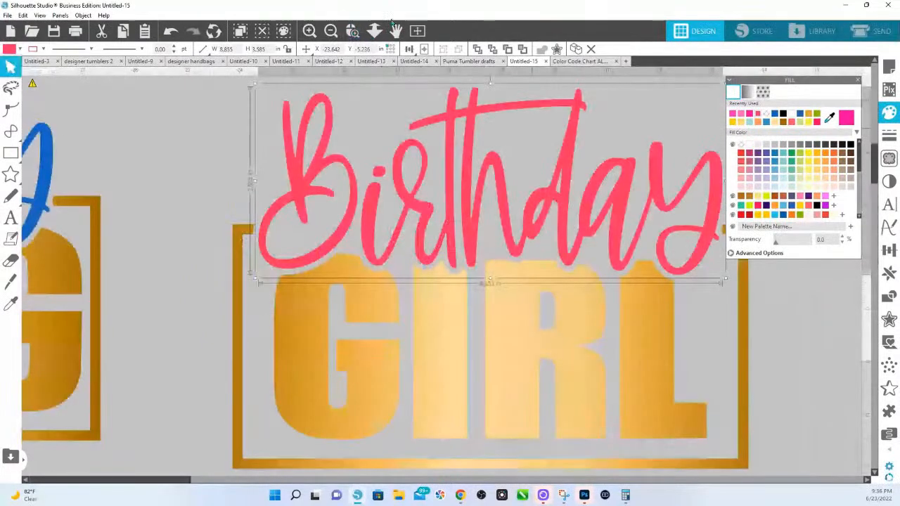
pyautogui.click(376, 31)
pyautogui.moveTo(394, 169); pyautogui.dragTo(395, 187)
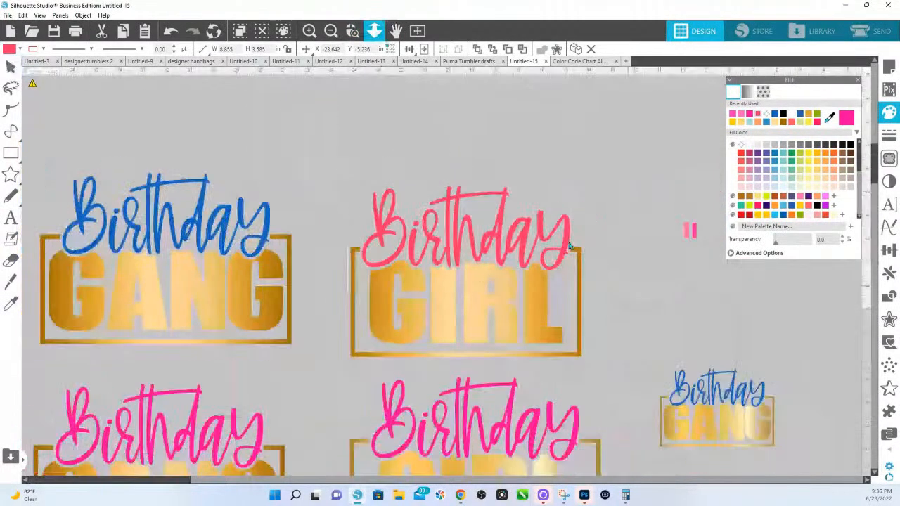
pyautogui.press('i')
pyautogui.click(691, 229)
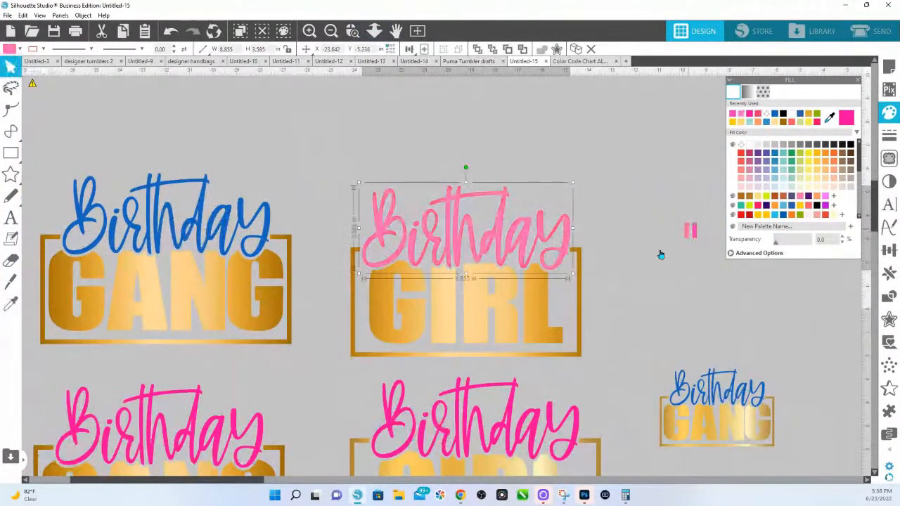
# Fill the "Birthday" lettering of the lower Birthday GIRL design with the deeper pink sampled from the swatch pair.
pyautogui.click(531, 436)
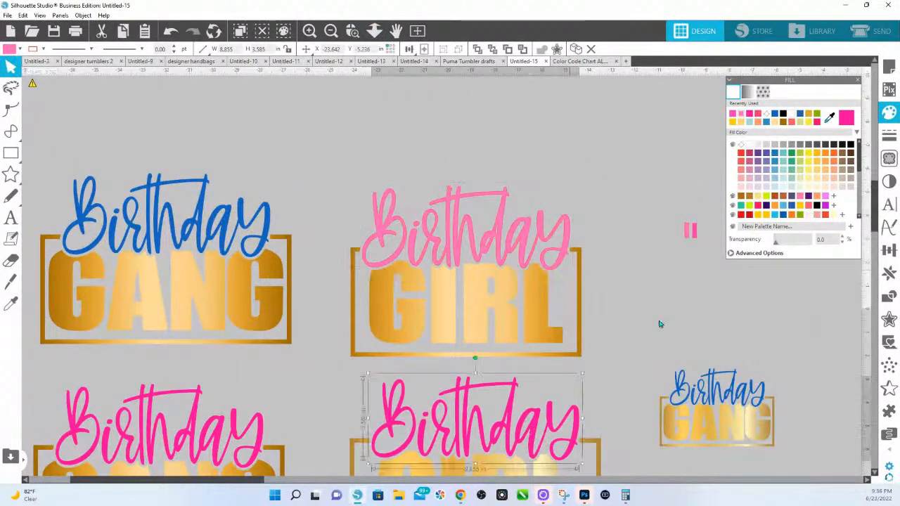
pyautogui.click(696, 231)
pyautogui.press('i')
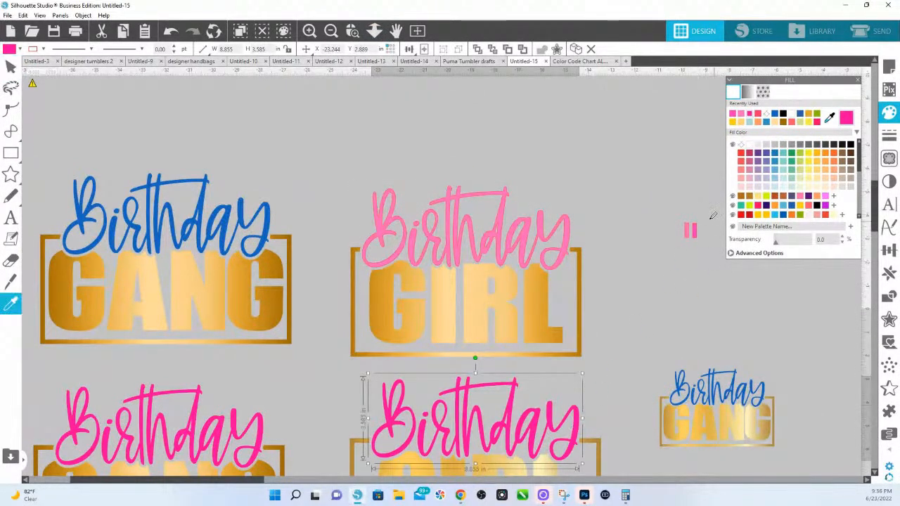
pyautogui.click(691, 229)
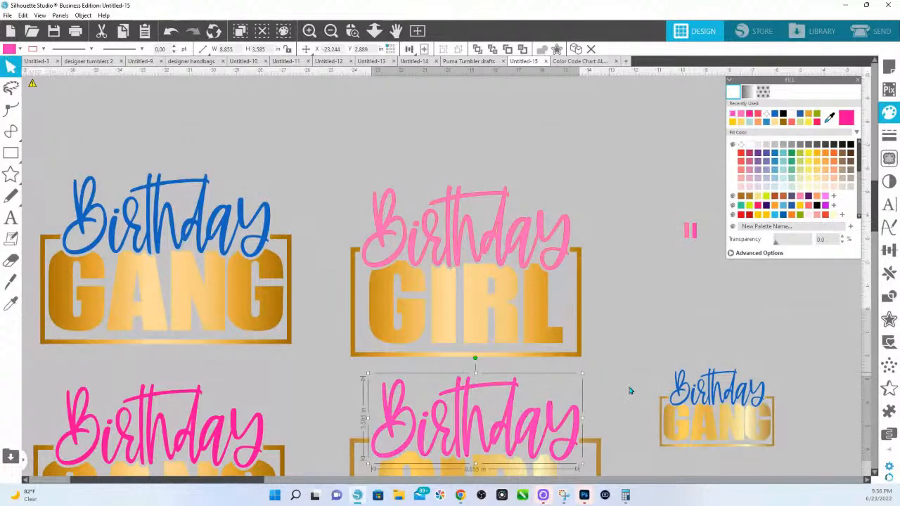
# Set the line color of both Birthday GIRL designs to transparent and deselect them.
pyautogui.moveTo(422, 173); pyautogui.dragTo(561, 470)
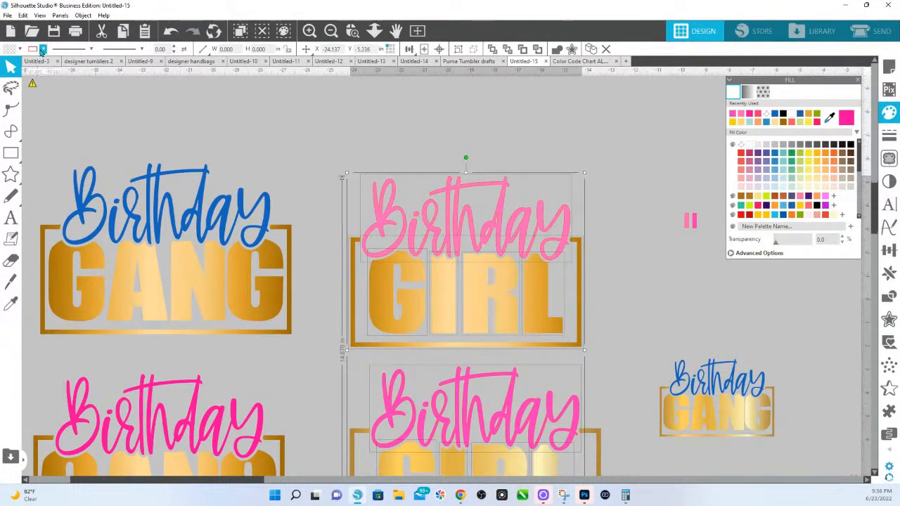
pyautogui.click(42, 50)
pyautogui.click(44, 83)
pyautogui.click(422, 123)
# Select the whole light pink Birthday GIRL design and begin saving the selection to the hard drive in PNG format.
pyautogui.scroll(-2, 446, 215)
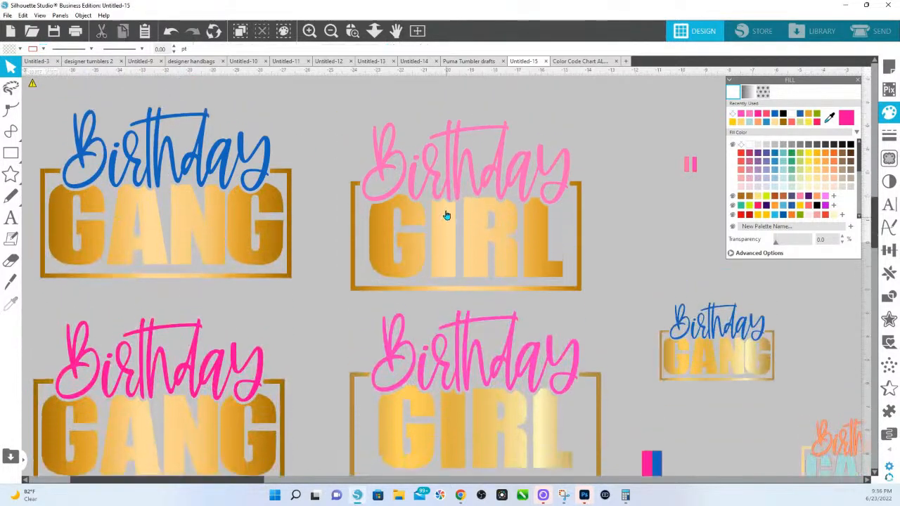
pyautogui.scroll(-2, 394, 222)
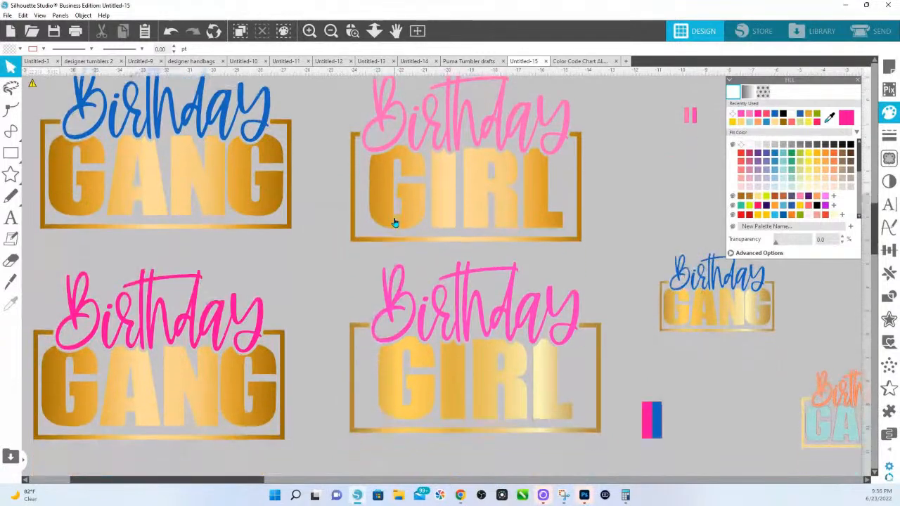
pyautogui.scroll(1, 395, 223)
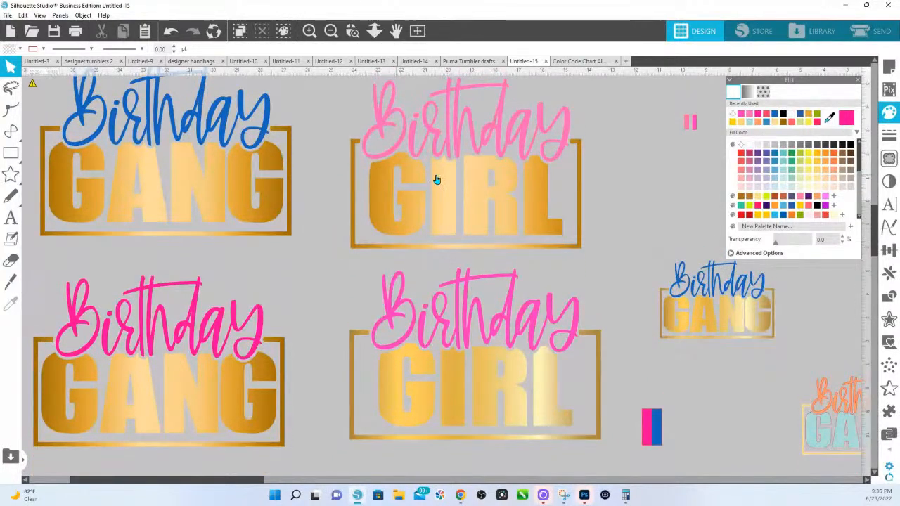
pyautogui.scroll(1, 476, 218)
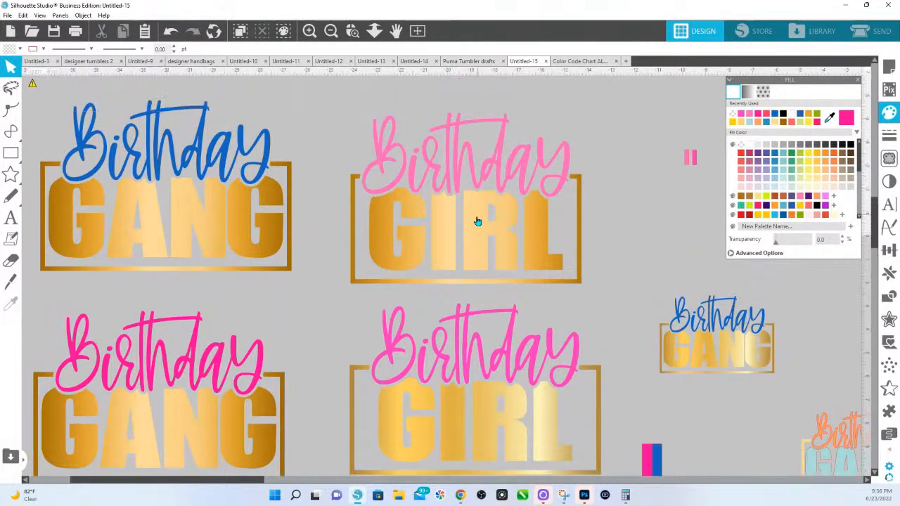
pyautogui.scroll(1, 476, 222)
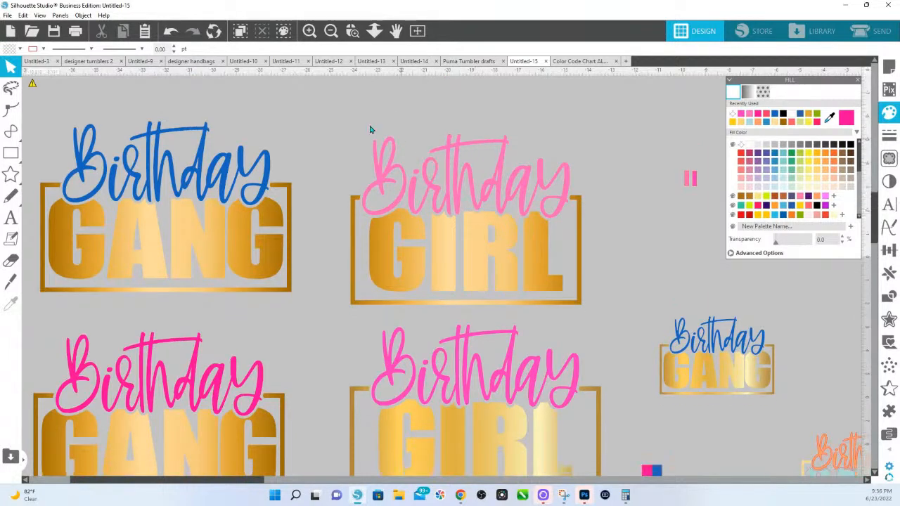
pyautogui.moveTo(344, 119); pyautogui.dragTo(593, 316)
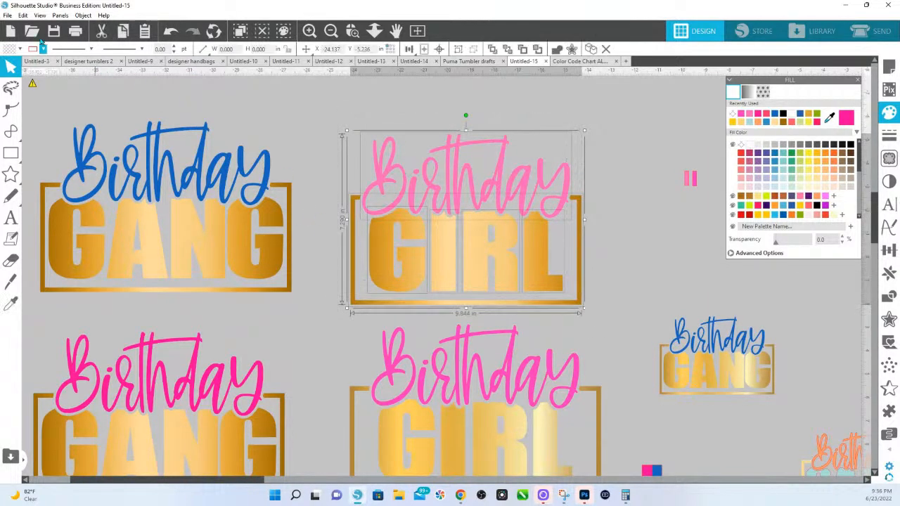
pyautogui.click(7, 15)
pyautogui.moveTo(36, 113)
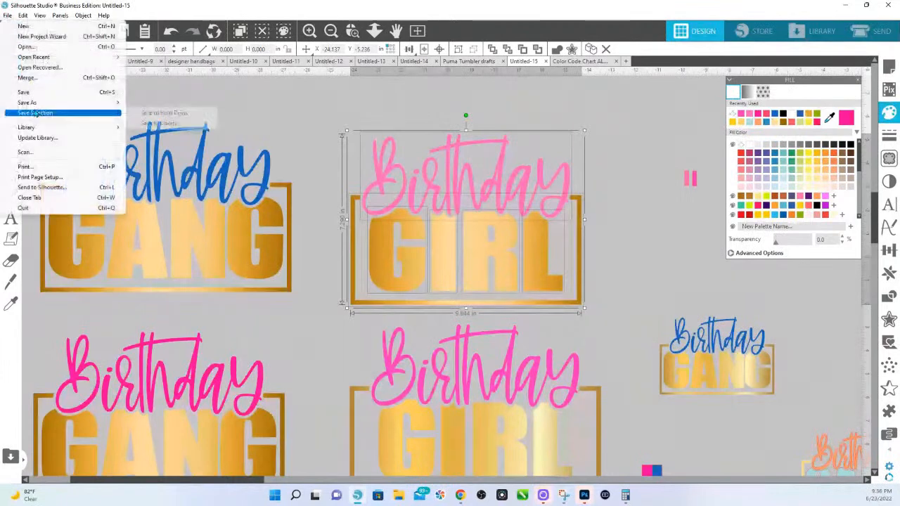
pyautogui.click(169, 113)
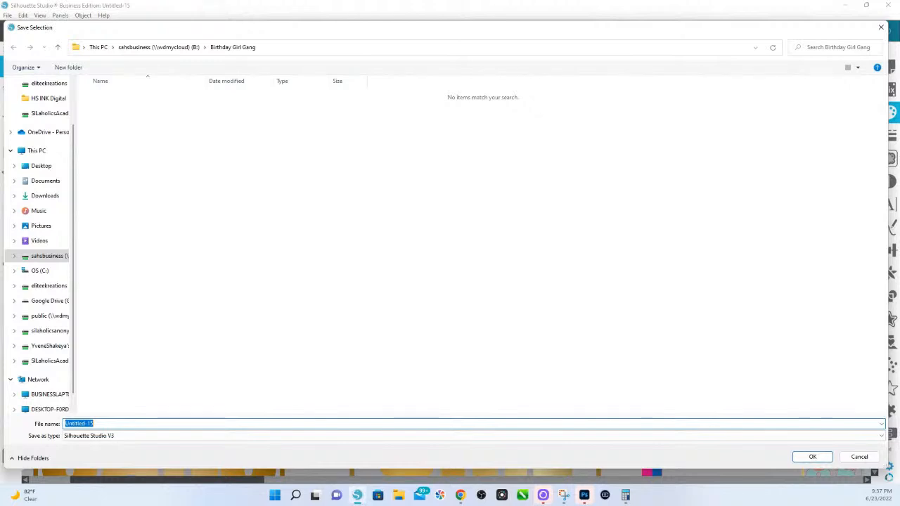
pyautogui.click(140, 437)
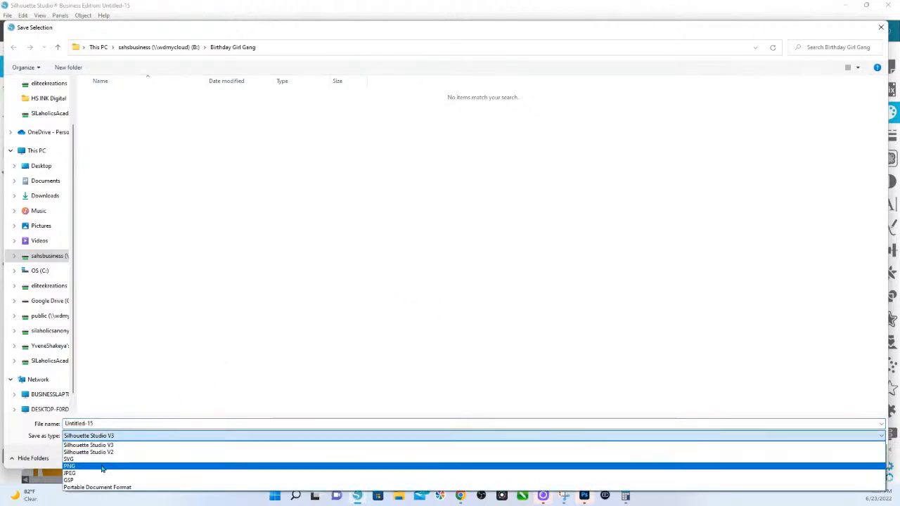
pyautogui.click(105, 464)
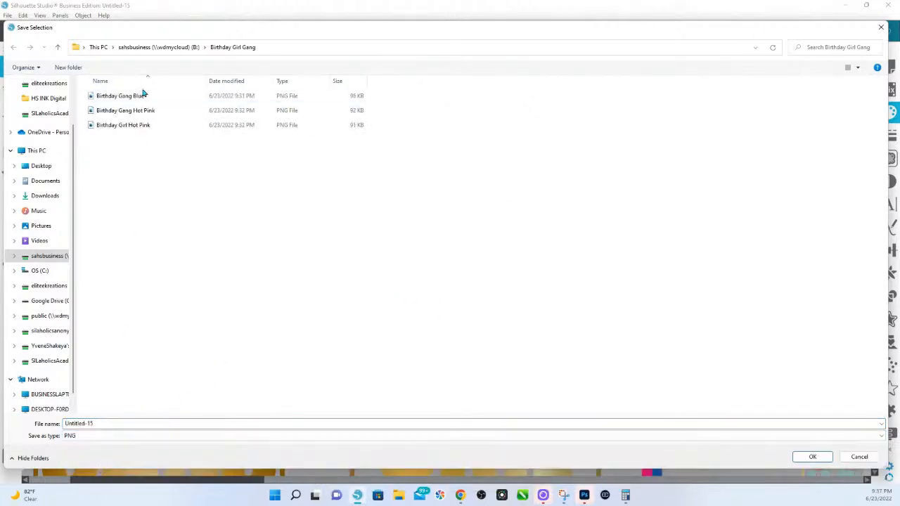
# Name the export Birthday Girl Soft Pink, based on the existing Birthday Girl Hot Pink file name, and save it.
pyautogui.click(146, 129)
pyautogui.click(106, 423)
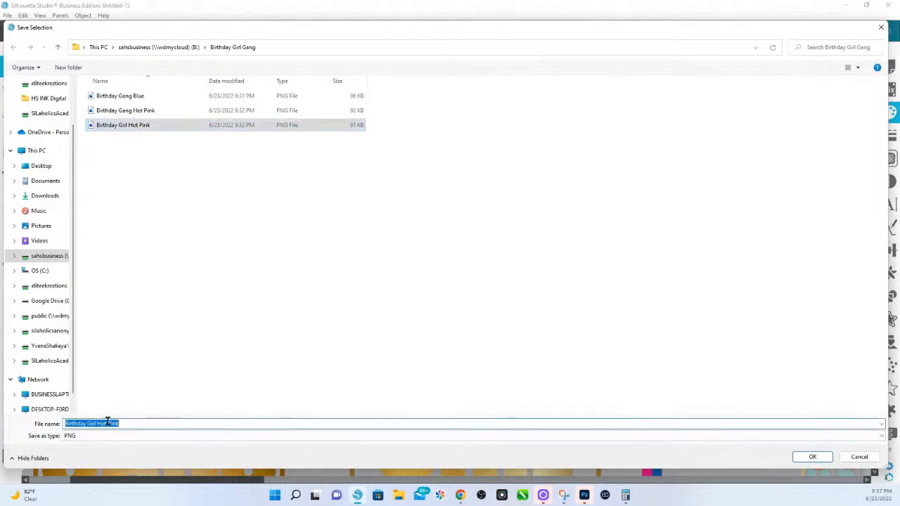
pyautogui.doubleClick(106, 424)
pyautogui.write('Sof')
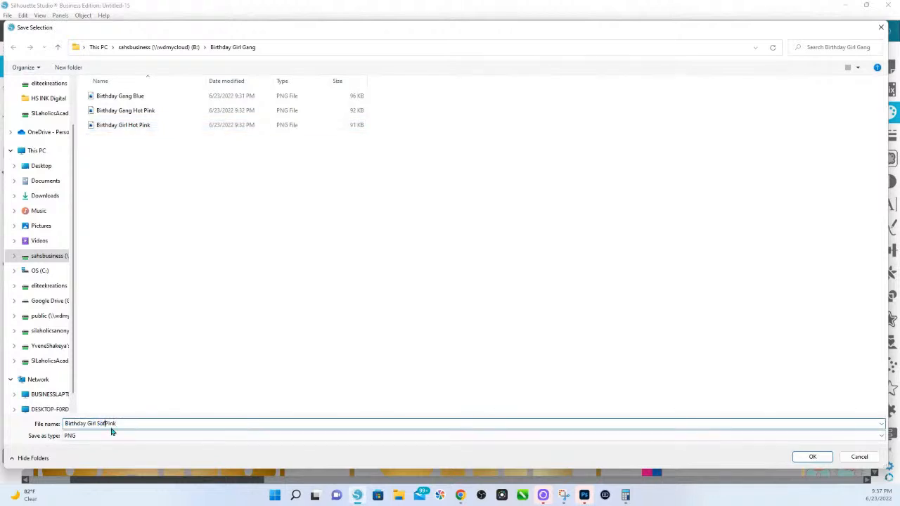
pyautogui.write('t')
pyautogui.click(814, 457)
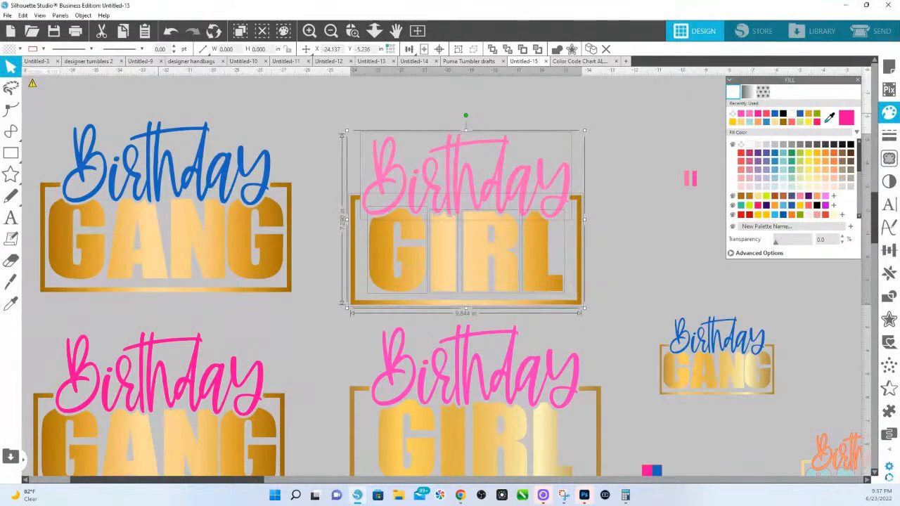
# Fill the upper Birthday GIRL design's "Birthday" lettering with the deeper pink sampled from the lower Birthday GIRL design.
pyautogui.click(576, 186)
pyautogui.click(568, 189)
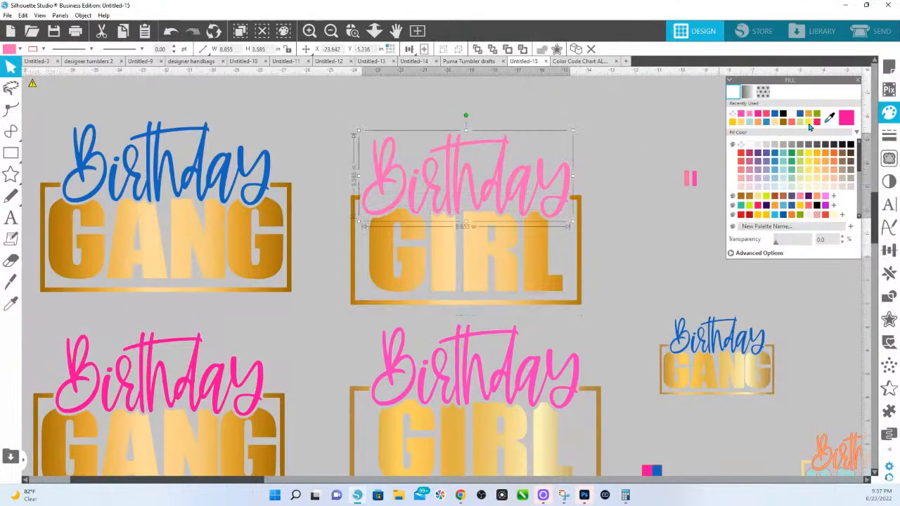
pyautogui.click(830, 118)
pyautogui.click(580, 363)
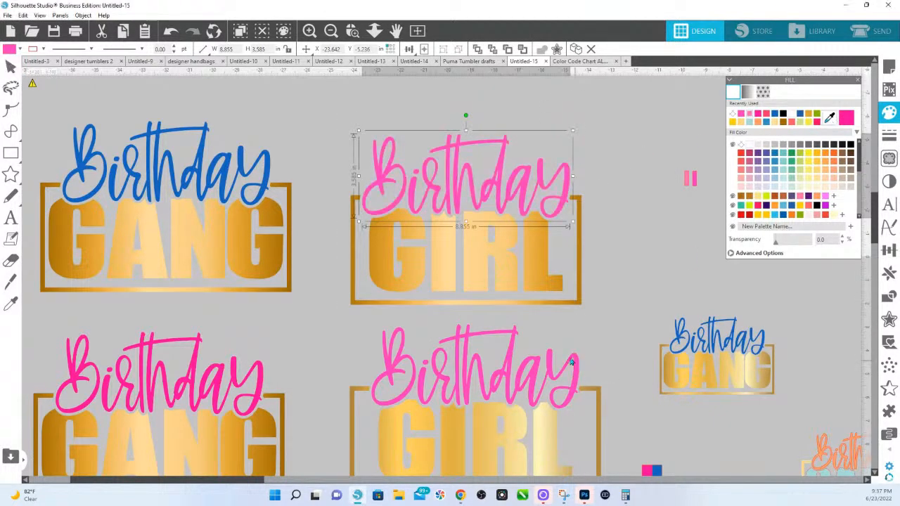
# Select the whole upper Birthday GIRL design and begin saving the selection to the hard drive as a PNG.
pyautogui.moveTo(337, 134); pyautogui.dragTo(591, 309)
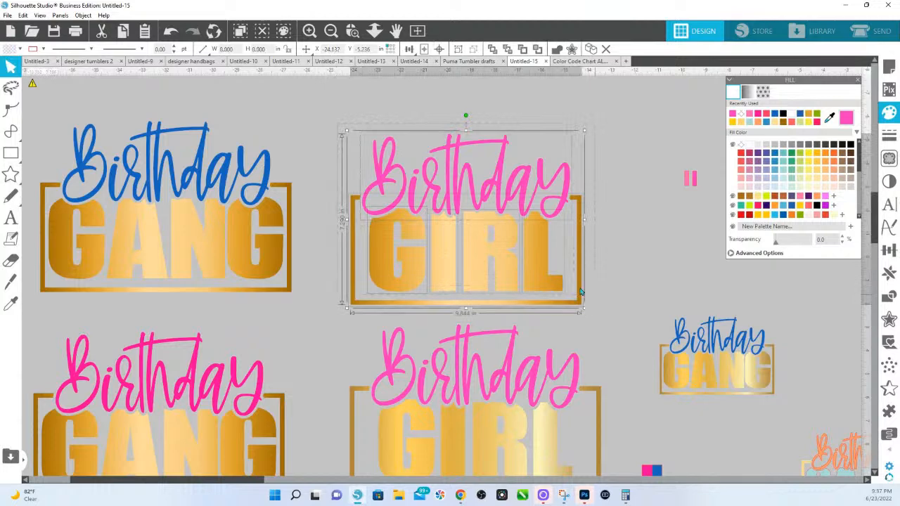
pyautogui.click(7, 15)
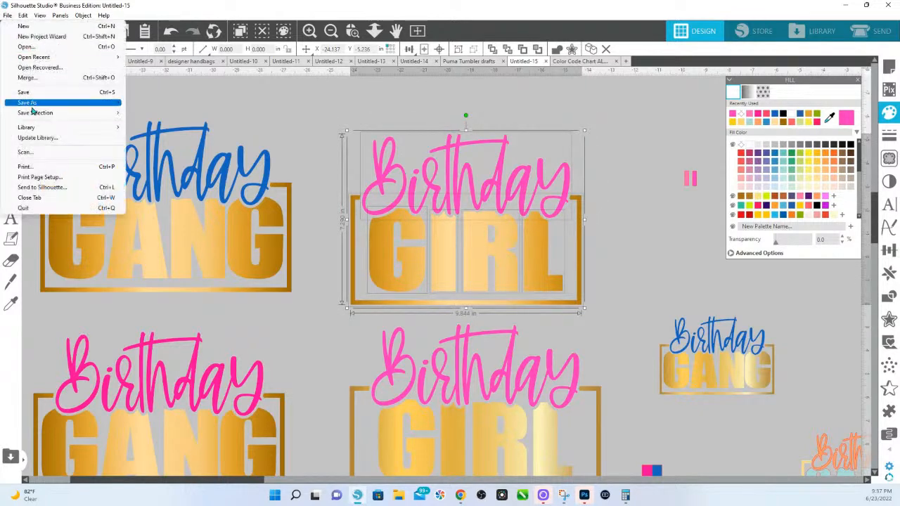
pyautogui.moveTo(31, 106)
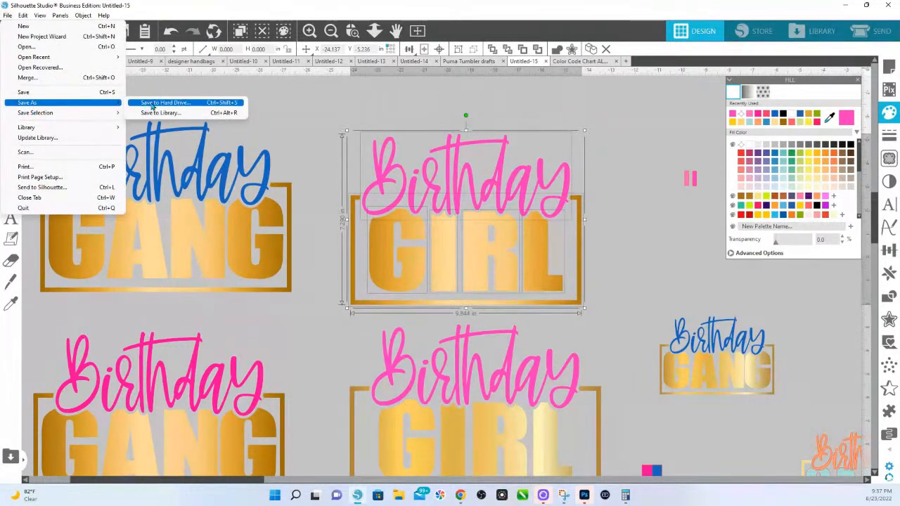
pyautogui.moveTo(82, 114)
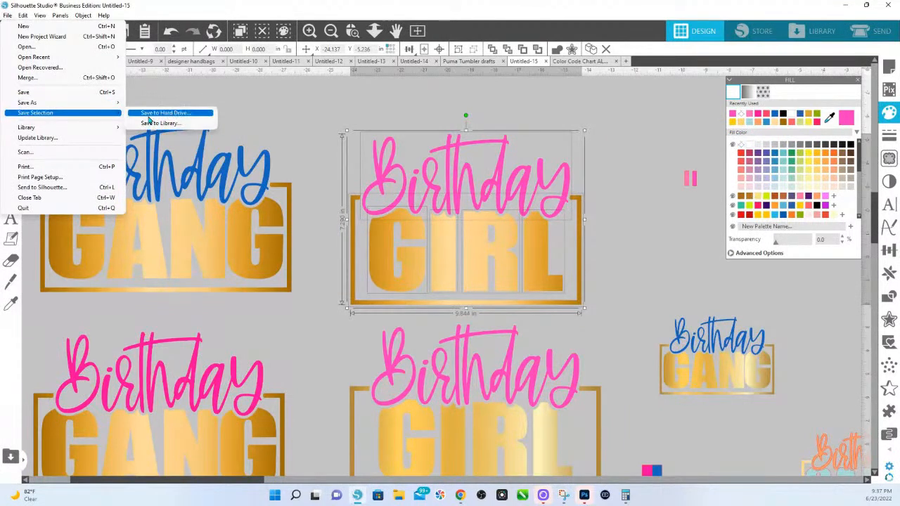
pyautogui.click(149, 118)
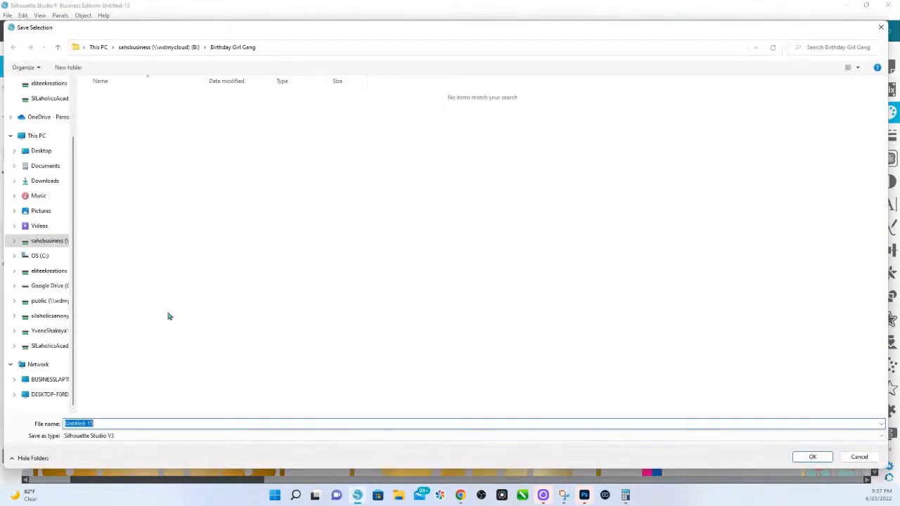
pyautogui.click(114, 436)
pyautogui.click(89, 445)
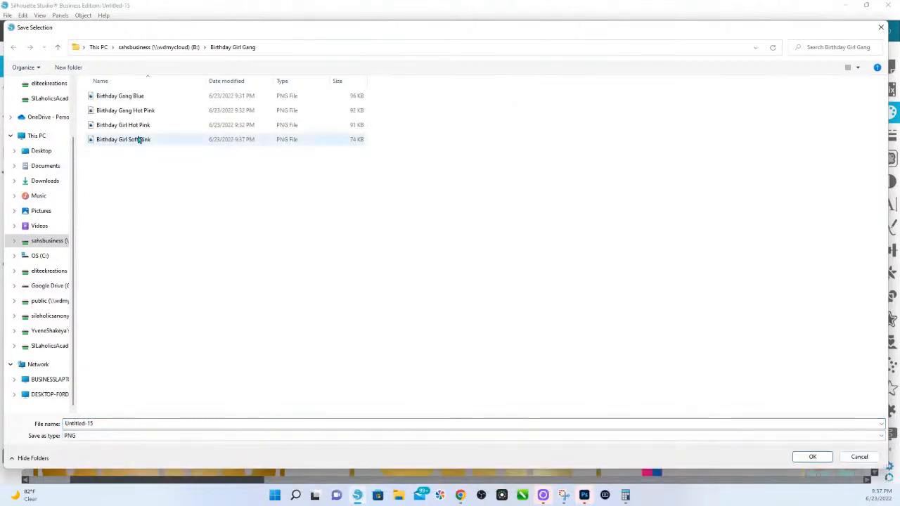
# Name the export Birthday Girl Hot Pink 2, based on the existing Birthday Girl Hot Pink file name, and save it.
pyautogui.click(134, 126)
pyautogui.click(123, 421)
pyautogui.click(124, 422)
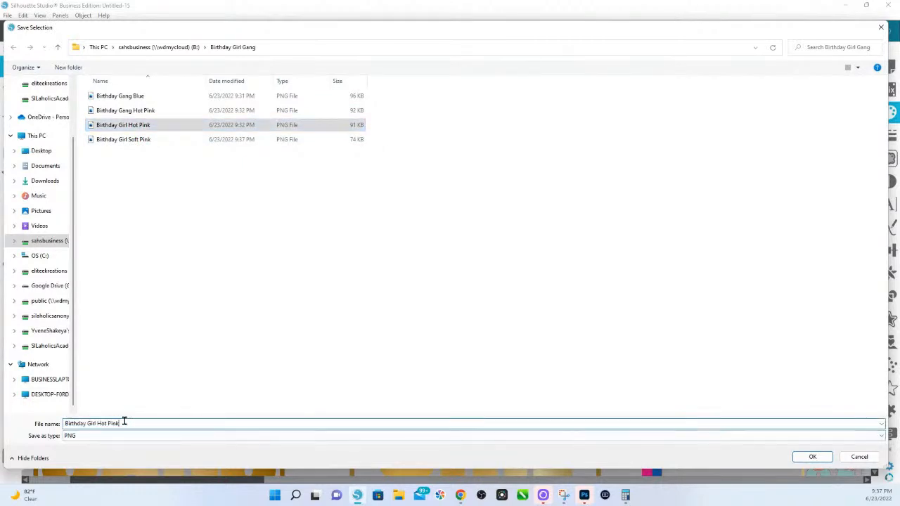
pyautogui.write('2')
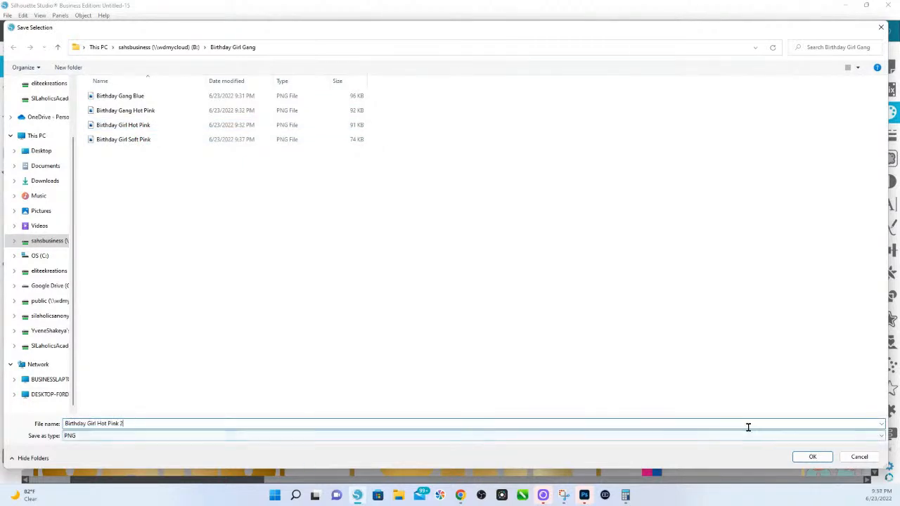
pyautogui.click(814, 457)
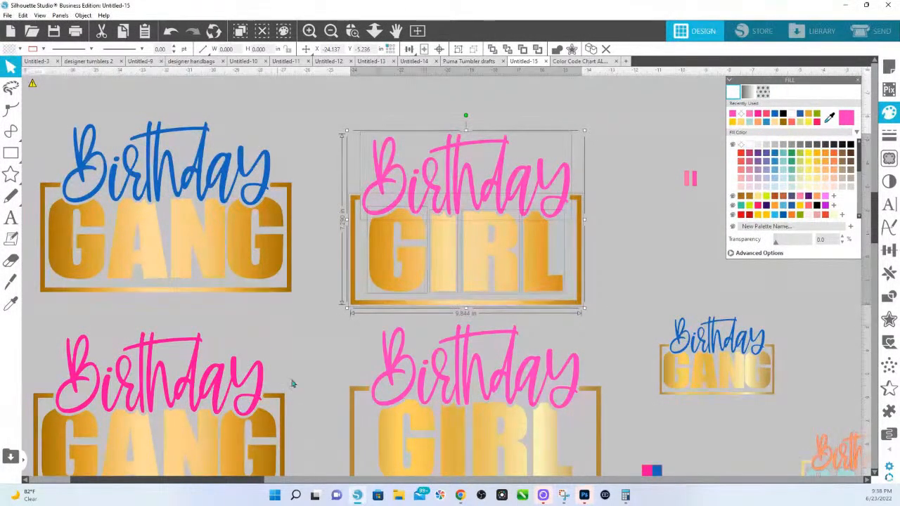
# Fill the "Birthday" lettering of the hot pink Birthday GANG design with the pink sampled from the upper Birthday GIRL design.
pyautogui.click(273, 365)
pyautogui.click(260, 377)
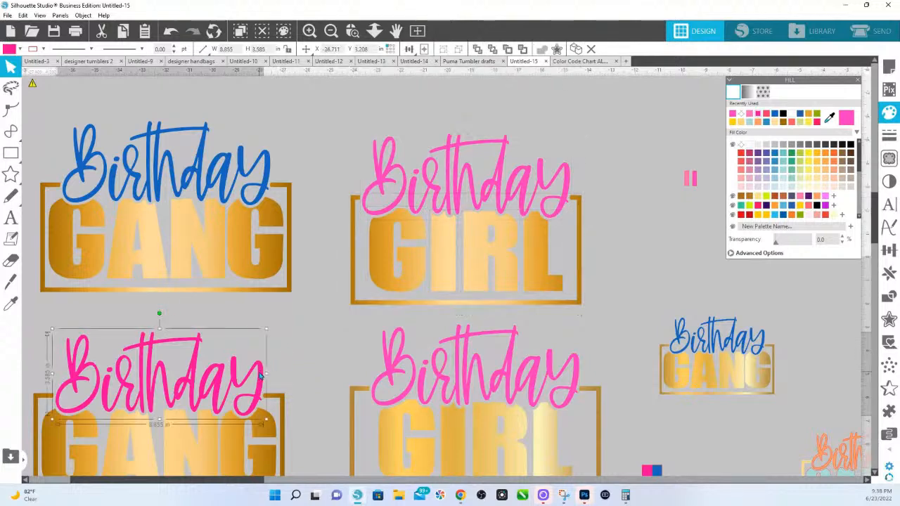
pyautogui.press('i')
pyautogui.click(386, 178)
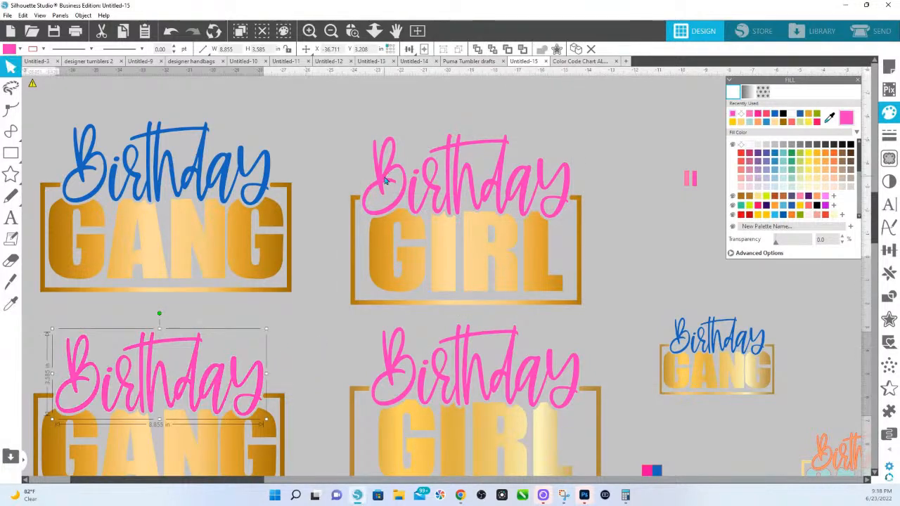
# Select the whole lower Birthday GANG design and begin saving the selection to the hard drive as a PNG.
pyautogui.moveTo(37, 332); pyautogui.dragTo(243, 487)
pyautogui.scroll(-2, 243, 471)
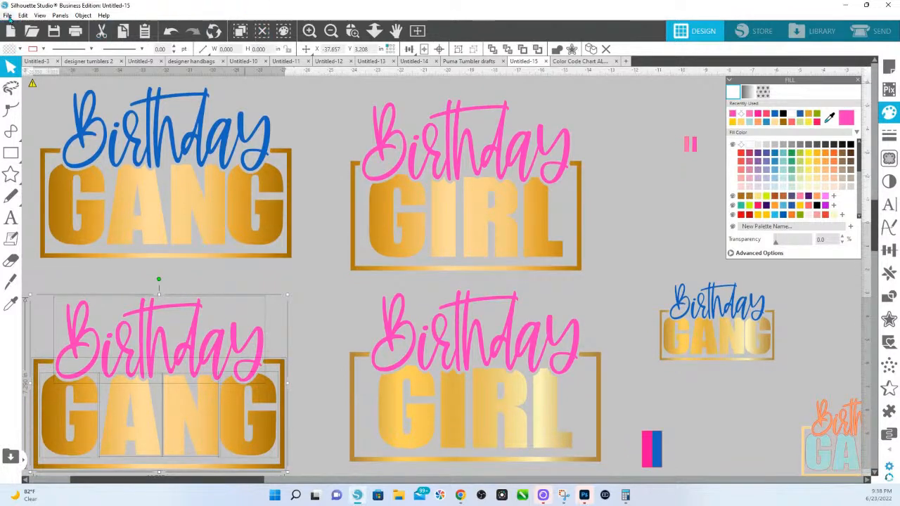
pyautogui.click(7, 15)
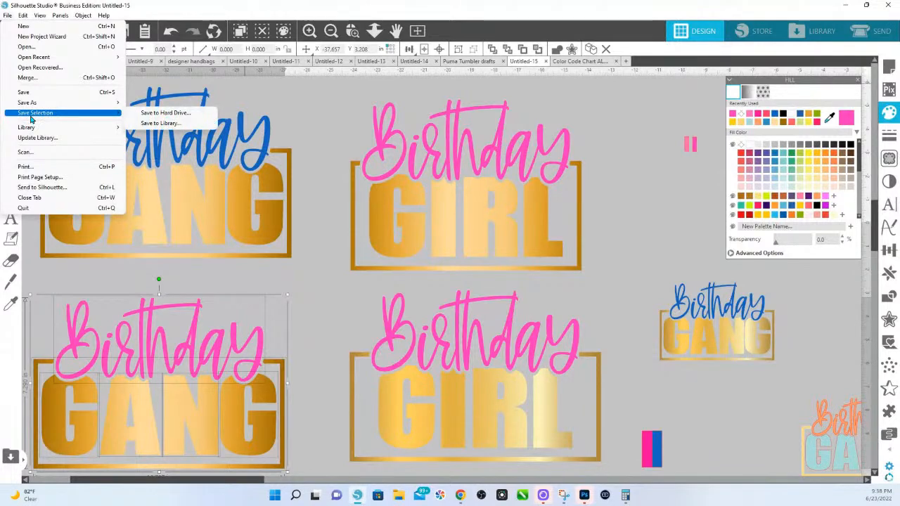
pyautogui.click(171, 114)
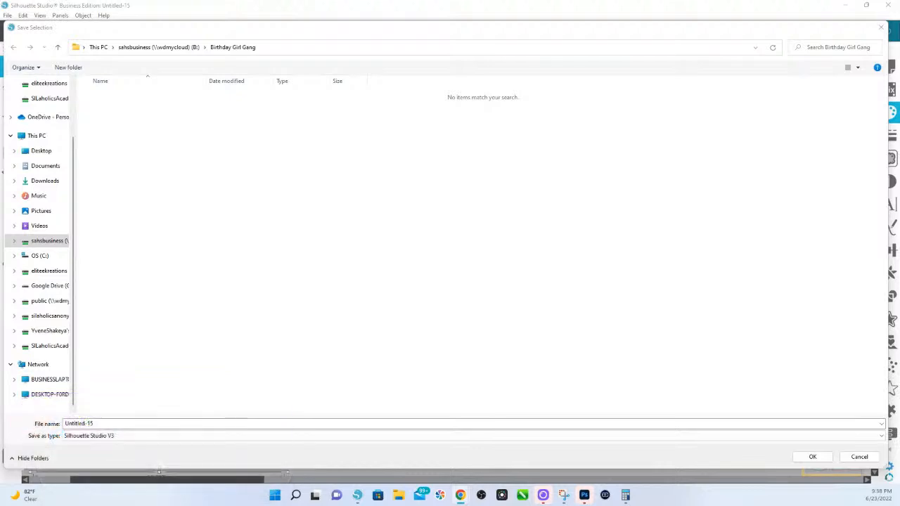
pyautogui.click(93, 436)
pyautogui.click(78, 467)
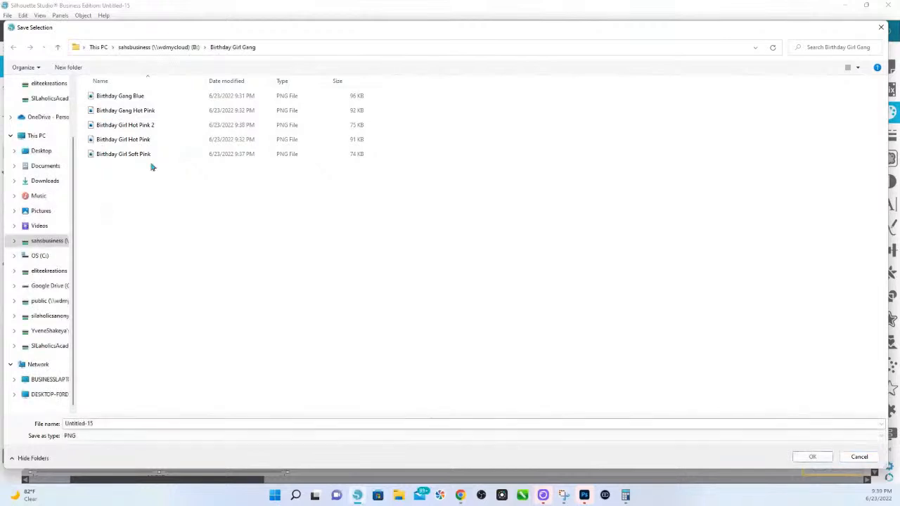
# Name the export Birthday Gang Hot Pink 2, based on the existing Birthday Gang Hot Pink file name, and save it.
pyautogui.click(127, 110)
pyautogui.tripleClick(127, 423)
pyautogui.click(130, 424)
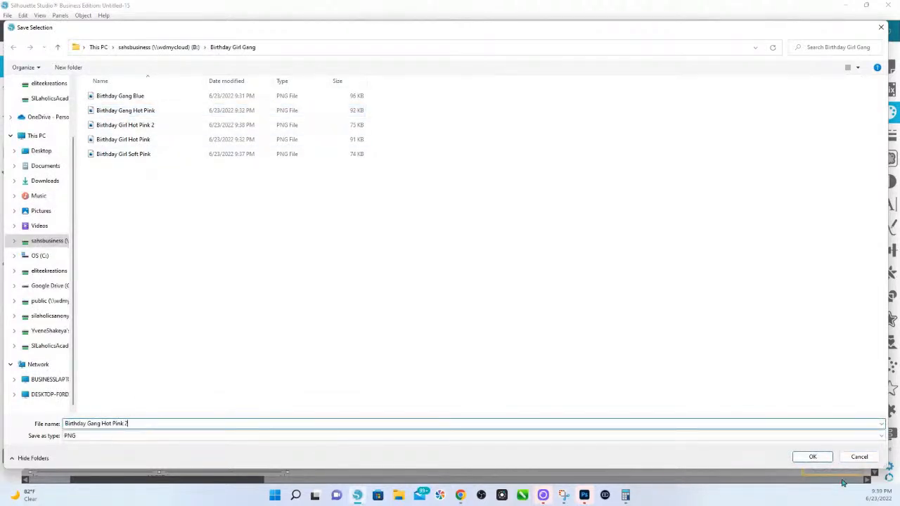
pyautogui.click(813, 456)
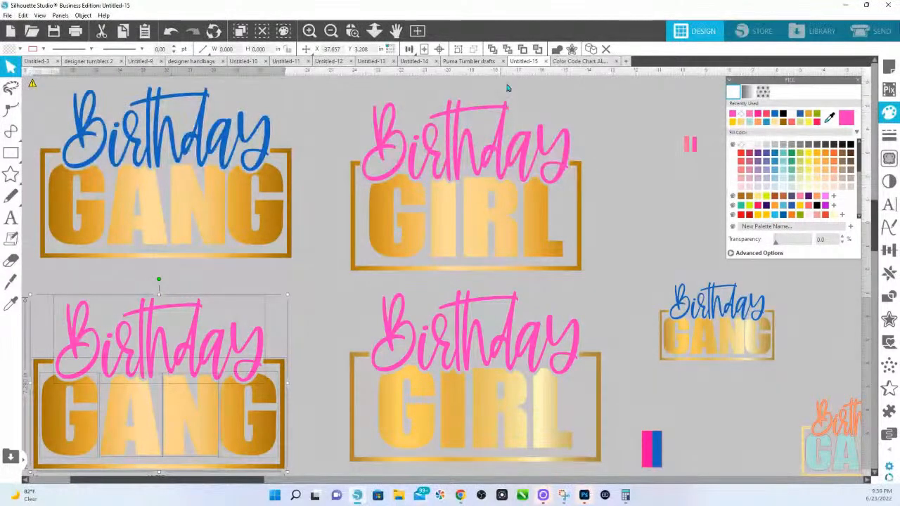
# Fill the two small sample rectangles in the Color Code Chart document with a bright blue sampled from the chart.
pyautogui.click(588, 61)
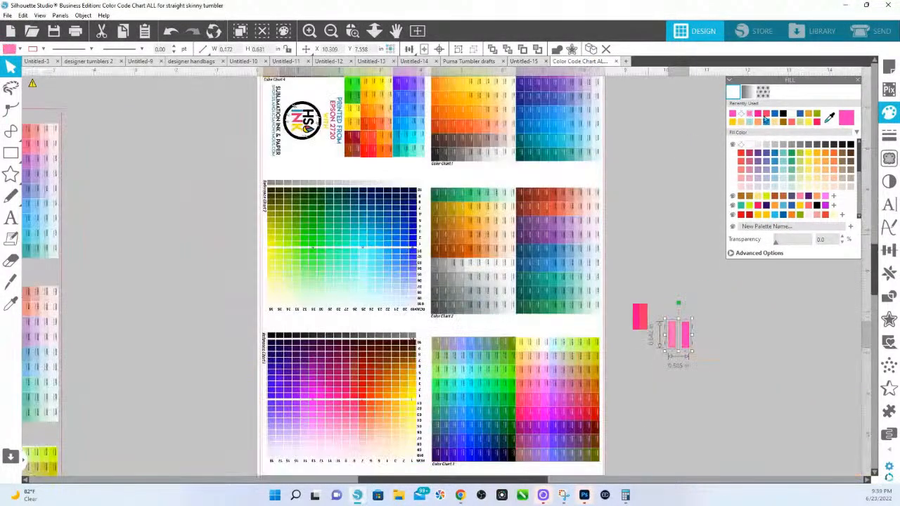
pyautogui.click(830, 119)
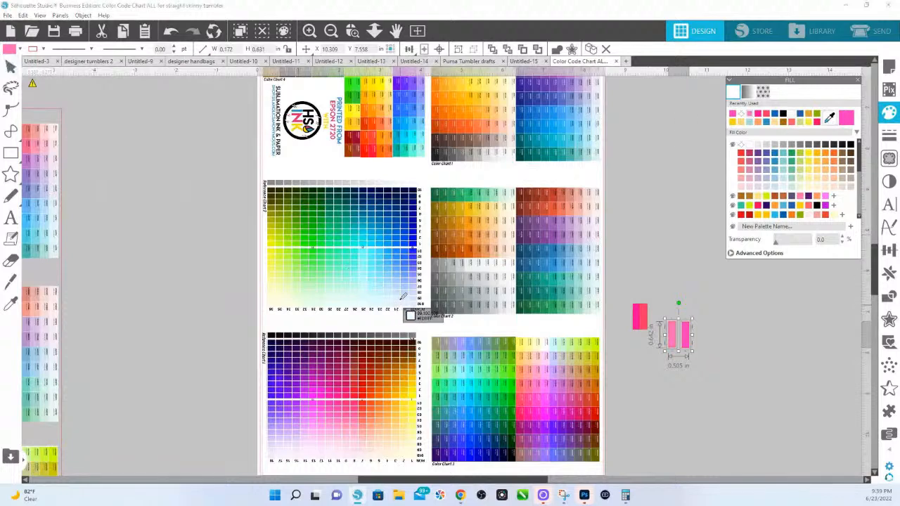
pyautogui.click(407, 261)
pyautogui.click(702, 345)
pyautogui.click(684, 340)
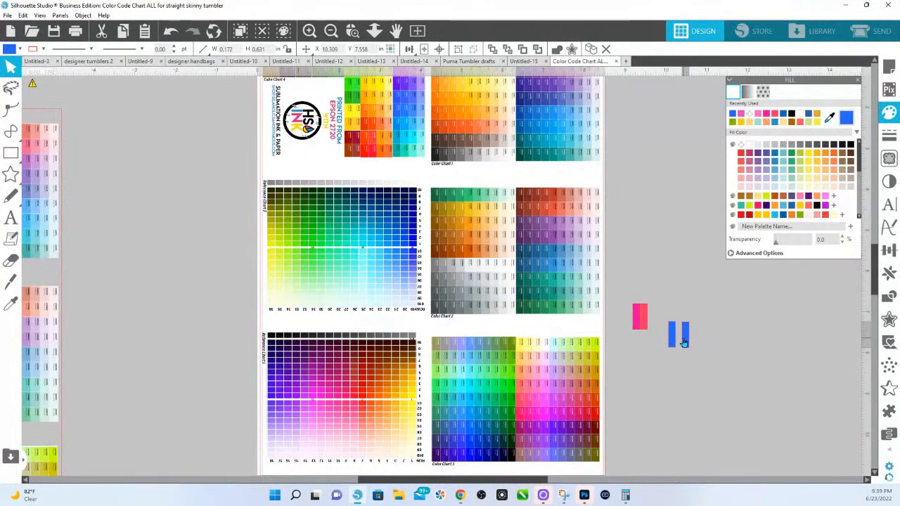
# Fill the "Birthday" lettering of the upper Birthday GANG design in Untitled-15 with the bright blue sampled from the color chart.
pyautogui.click(533, 62)
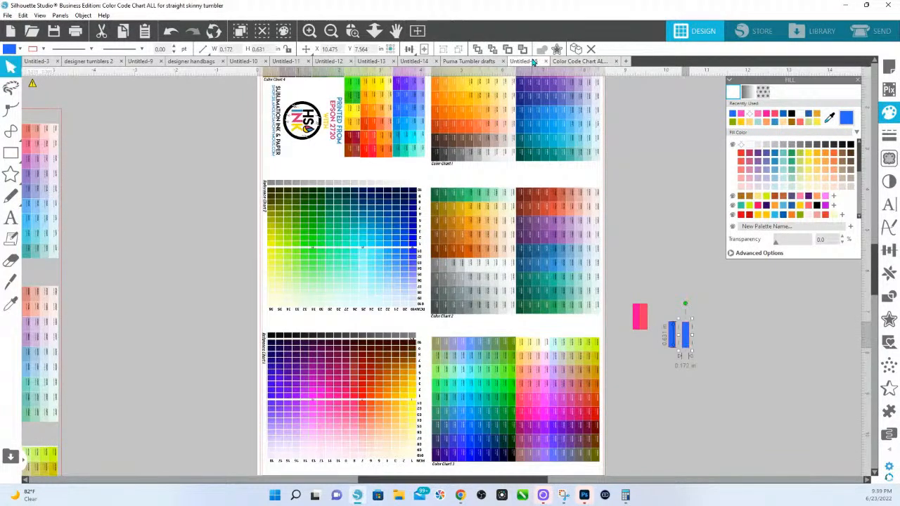
pyautogui.click(204, 144)
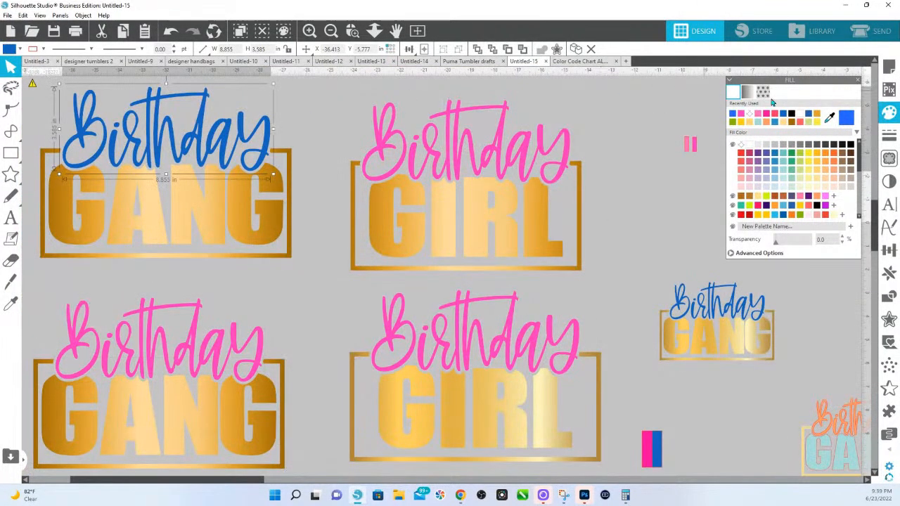
pyautogui.click(844, 120)
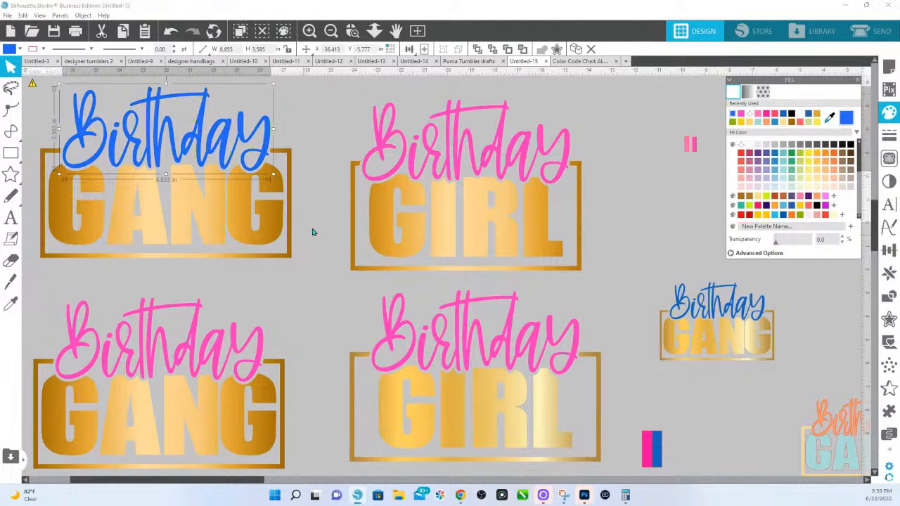
# Select the whole blue Birthday GANG design and begin saving the selection to the hard drive as a PNG.
pyautogui.keyDown('shift'); pyautogui.click(204, 177); pyautogui.keyUp('shift')
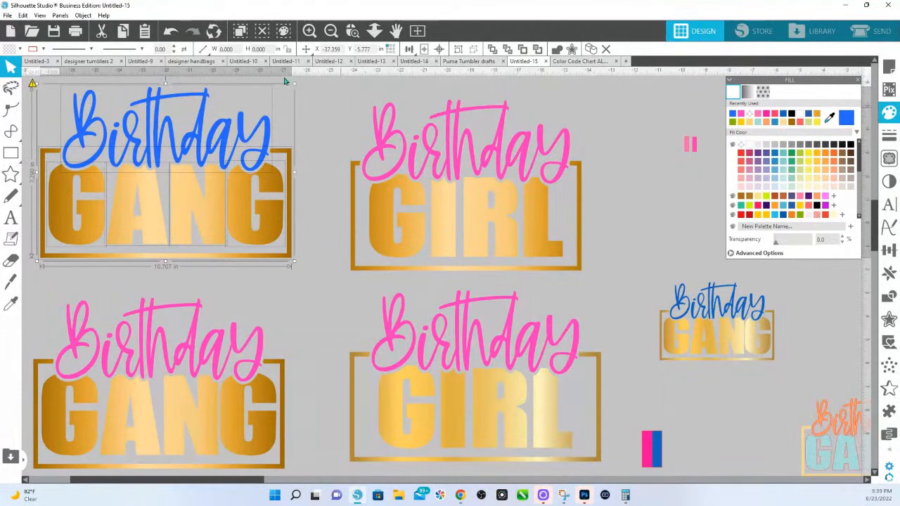
pyautogui.click(7, 14)
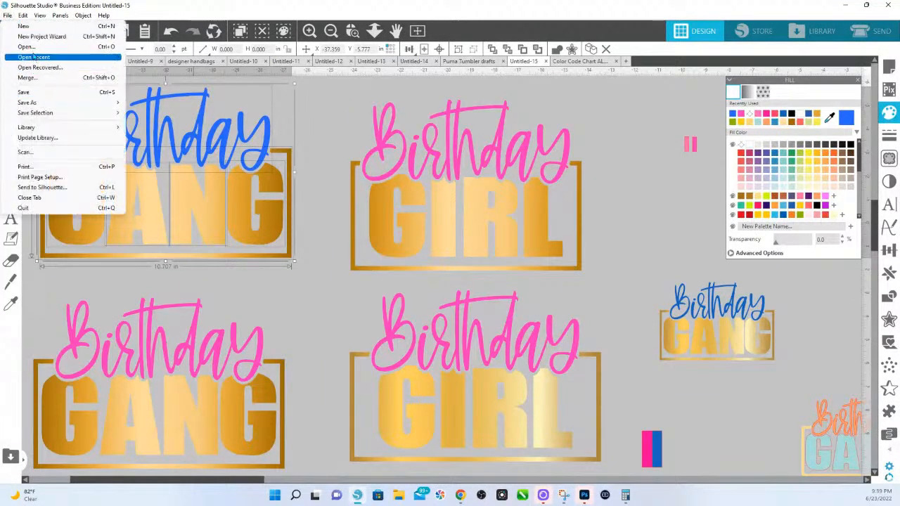
pyautogui.click(169, 114)
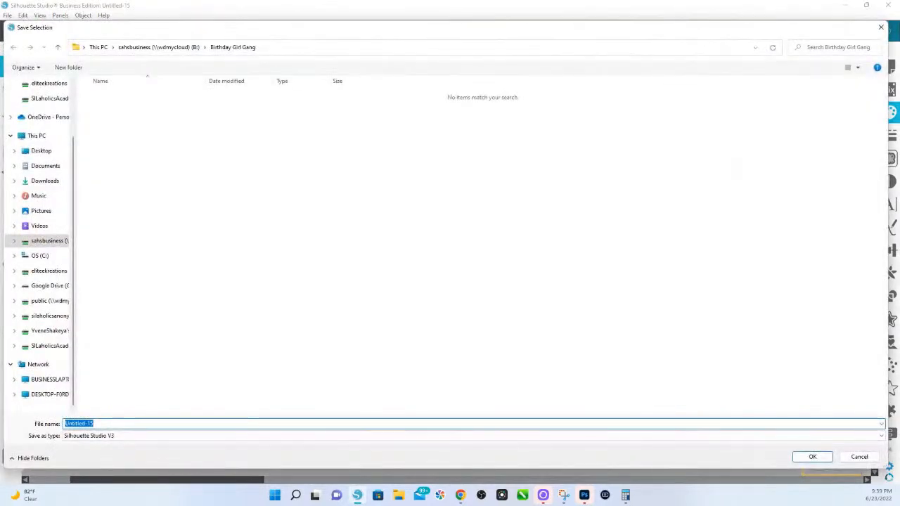
pyautogui.click(92, 436)
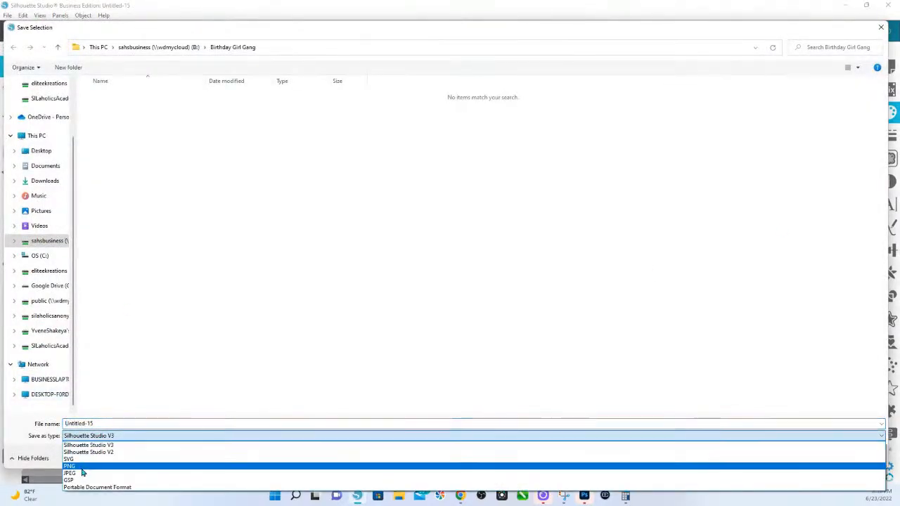
pyautogui.click(92, 466)
# Name the export Birthday Gang Blue 2, based on the existing Birthday Gang Blue file name, and save it.
pyautogui.click(124, 102)
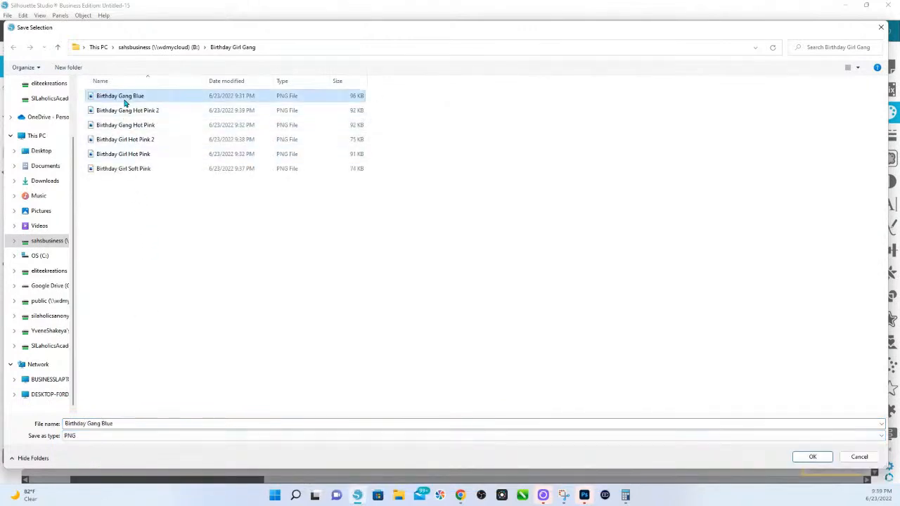
pyautogui.click(123, 423)
pyautogui.click(122, 424)
pyautogui.write('2')
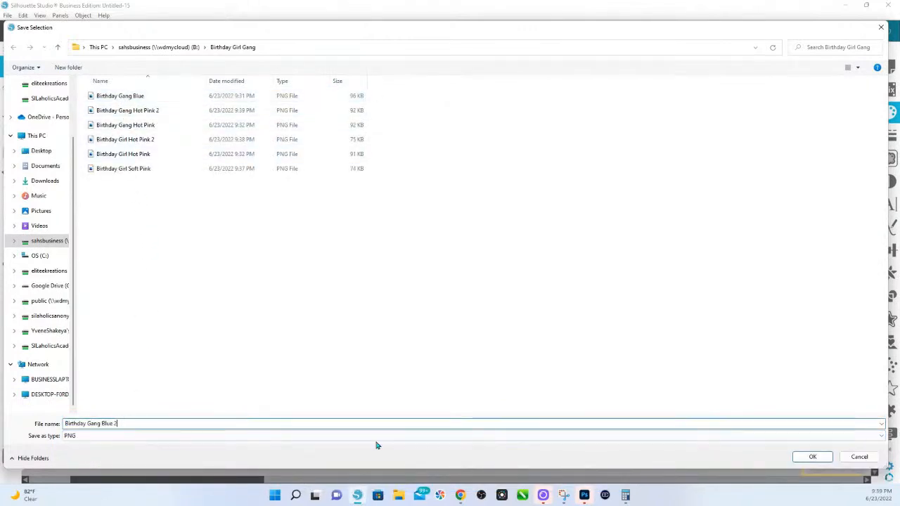
pyautogui.click(813, 457)
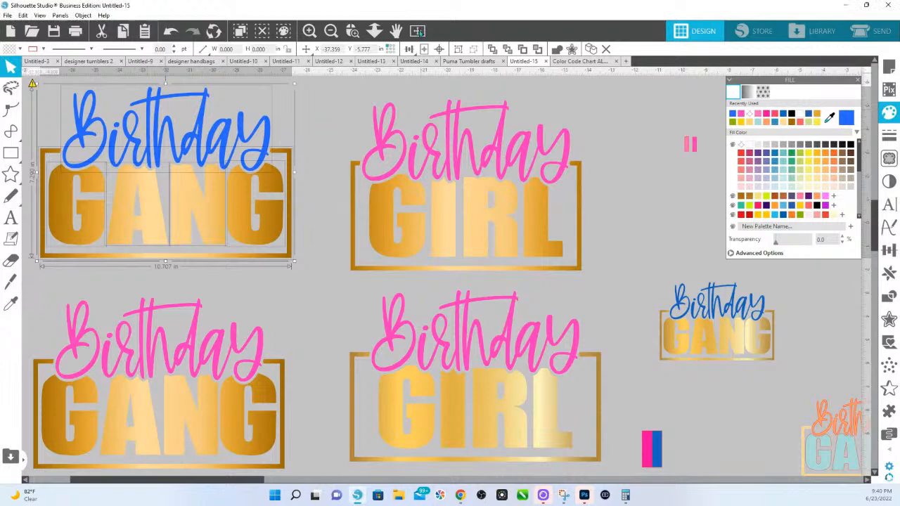
# Copy both large Birthday GANG designs together with the upper Birthday GIRL design.
pyautogui.click(374, 30)
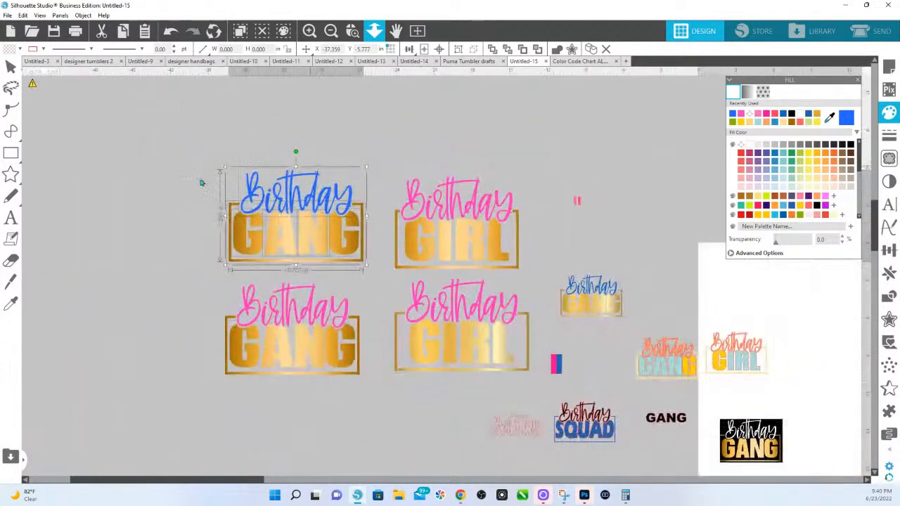
pyautogui.moveTo(171, 152); pyautogui.dragTo(357, 378)
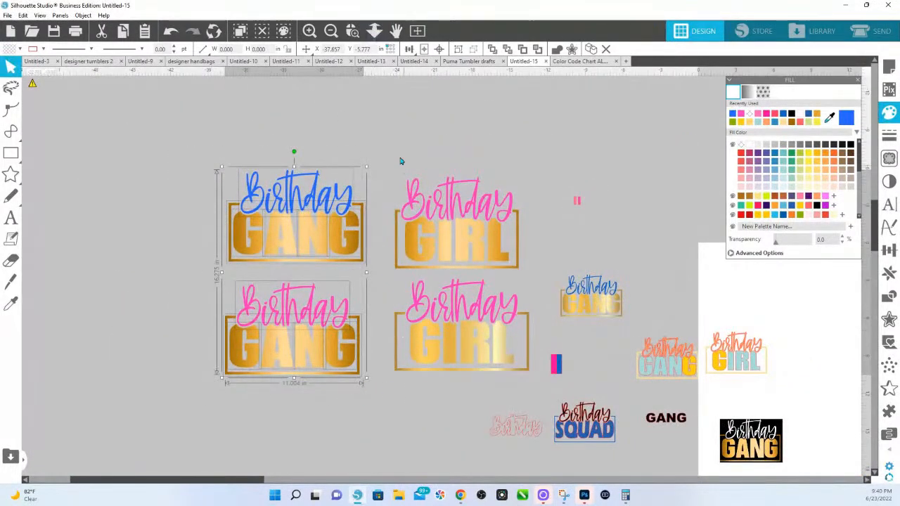
pyautogui.moveTo(400, 158); pyautogui.dragTo(504, 258)
pyautogui.rightClick(482, 240)
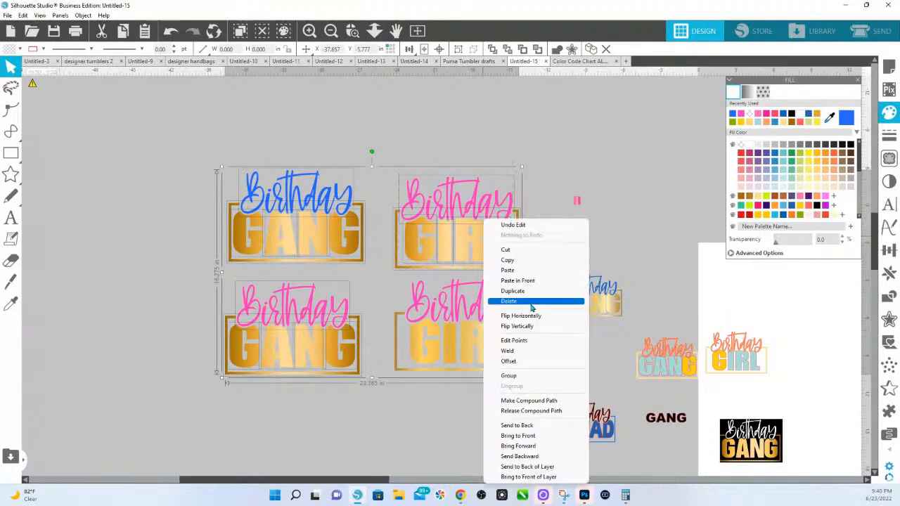
pyautogui.click(535, 261)
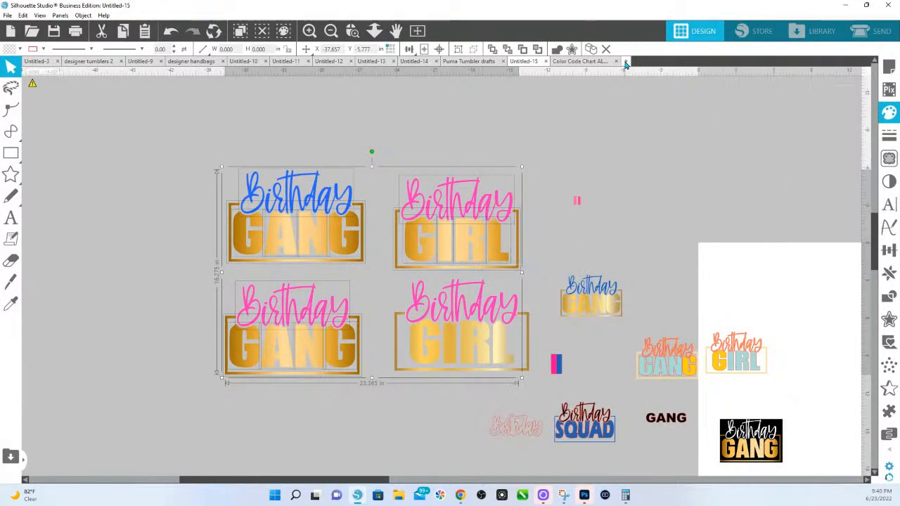
# Paste the copied designs into a new document and place the two GANG designs on its page.
pyautogui.click(626, 62)
pyautogui.rightClick(259, 239)
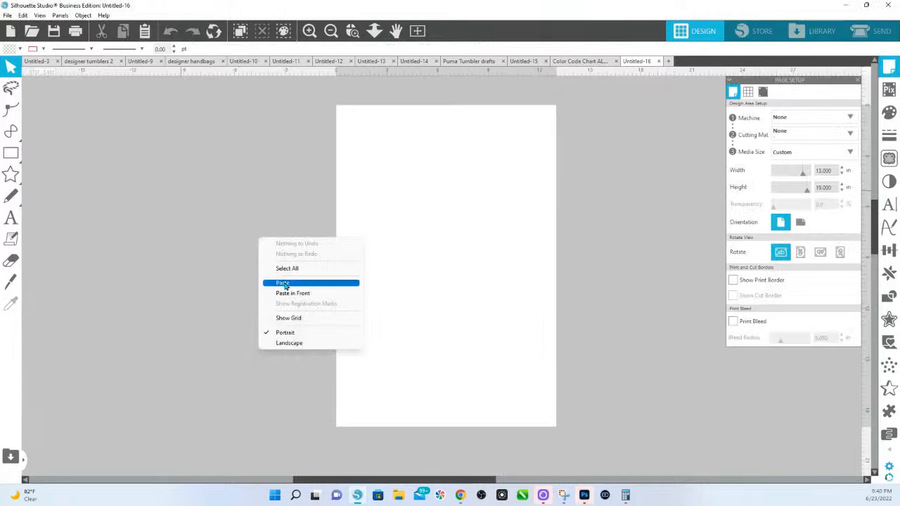
pyautogui.click(284, 284)
pyautogui.moveTo(366, 239); pyautogui.dragTo(445, 201)
pyautogui.click(607, 356)
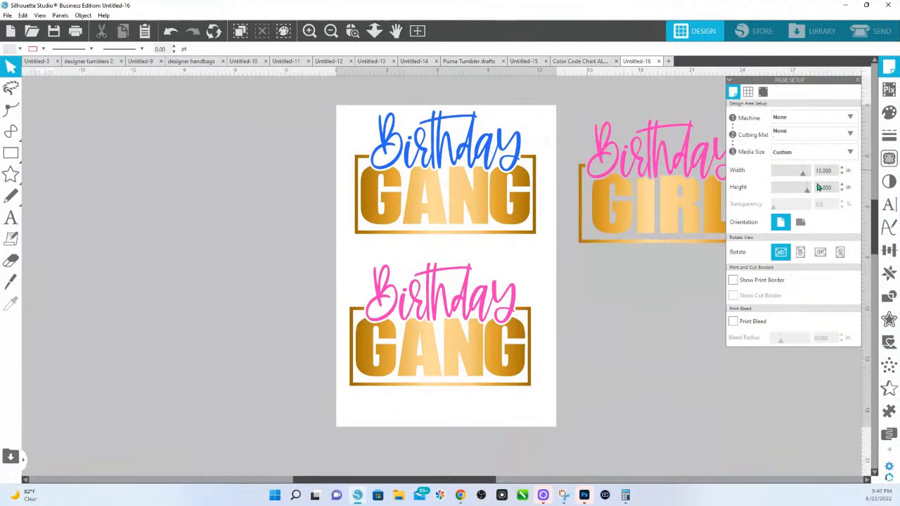
# Set the page width to 25 inches and the page orientation to landscape.
pyautogui.moveTo(318, 100); pyautogui.dragTo(728, 412)
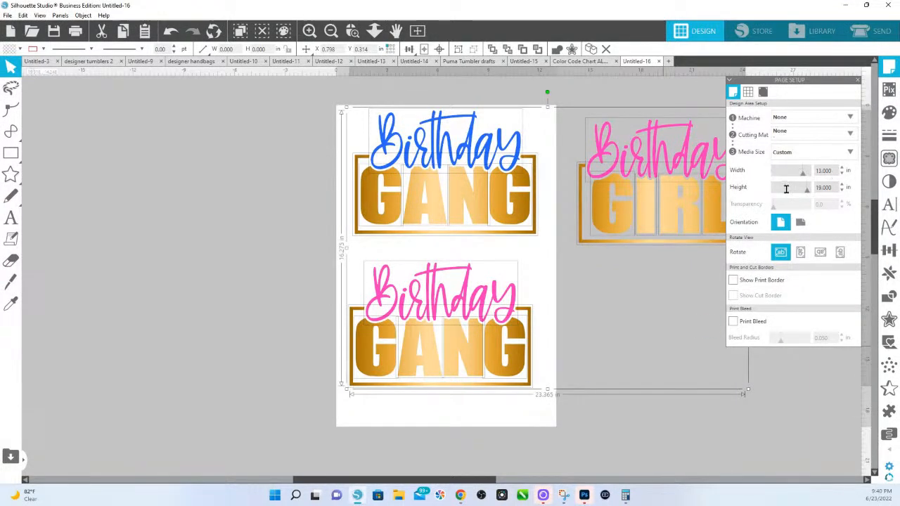
pyautogui.moveTo(834, 171); pyautogui.dragTo(804, 173)
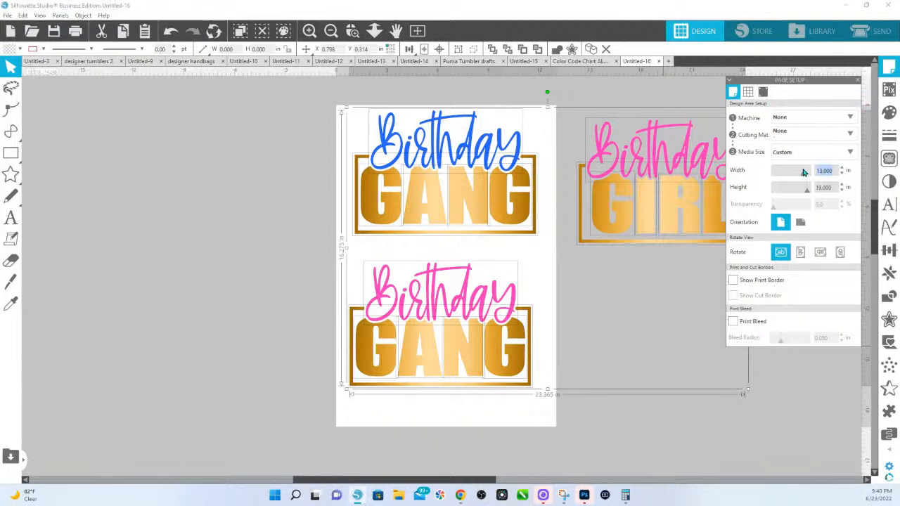
pyautogui.write('25')
pyautogui.press('Return')
pyautogui.click(801, 222)
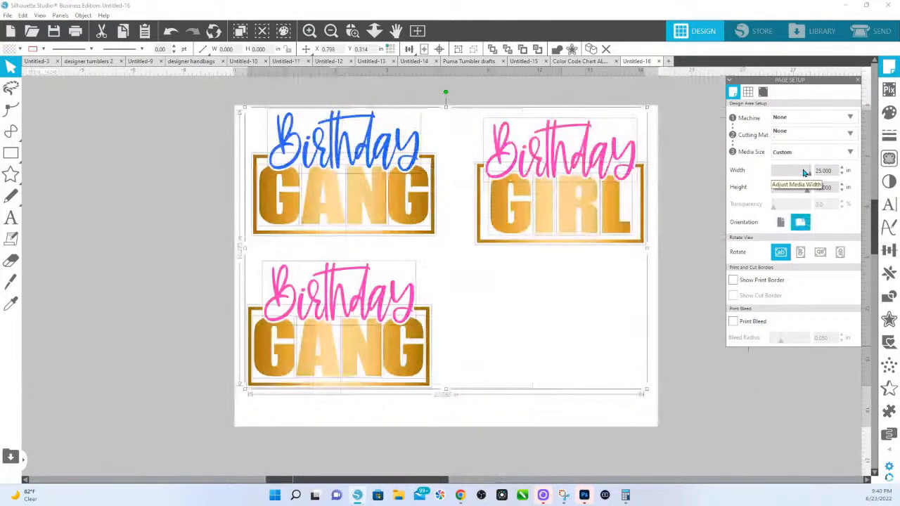
# Move the Birthday GIRL design slightly lower on the page and combine its GIRL letters into one object.
pyautogui.click(521, 155)
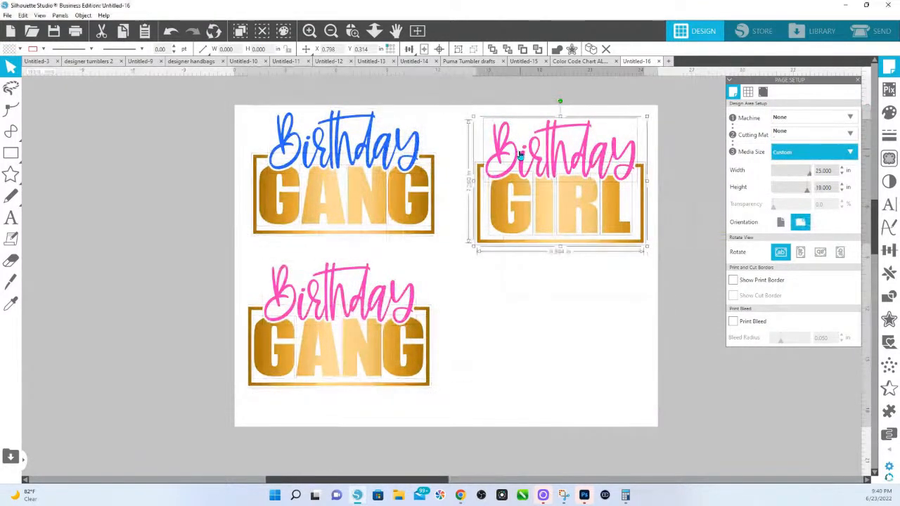
pyautogui.moveTo(521, 155); pyautogui.dragTo(517, 191)
pyautogui.click(615, 321)
pyautogui.moveTo(630, 250); pyautogui.dragTo(508, 223)
pyautogui.rightClick(508, 223)
pyautogui.click(534, 372)
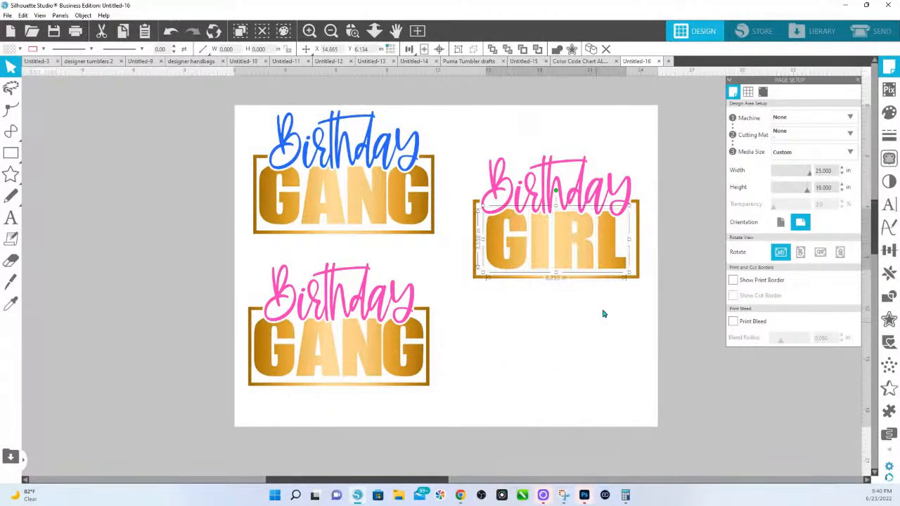
pyautogui.click(603, 314)
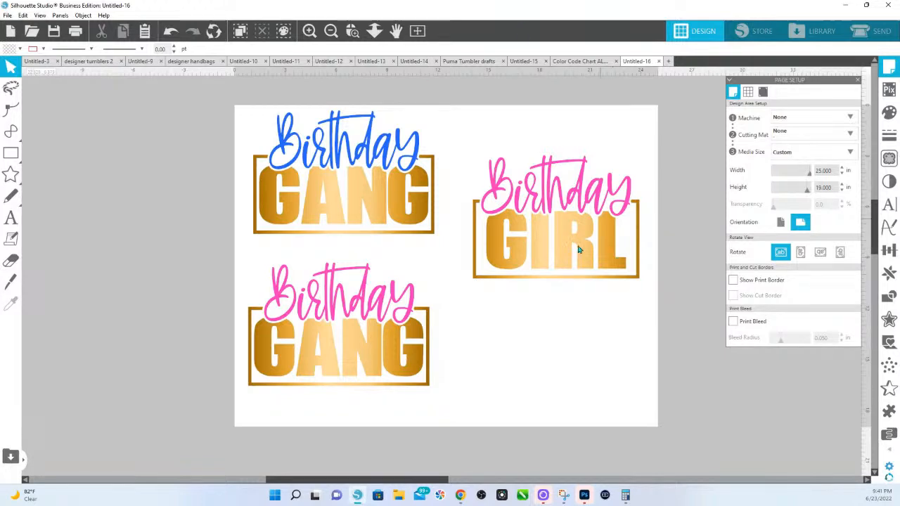
# Fill the GIRL letters with a recently used pink and the frame around them with light grey.
pyautogui.click(609, 262)
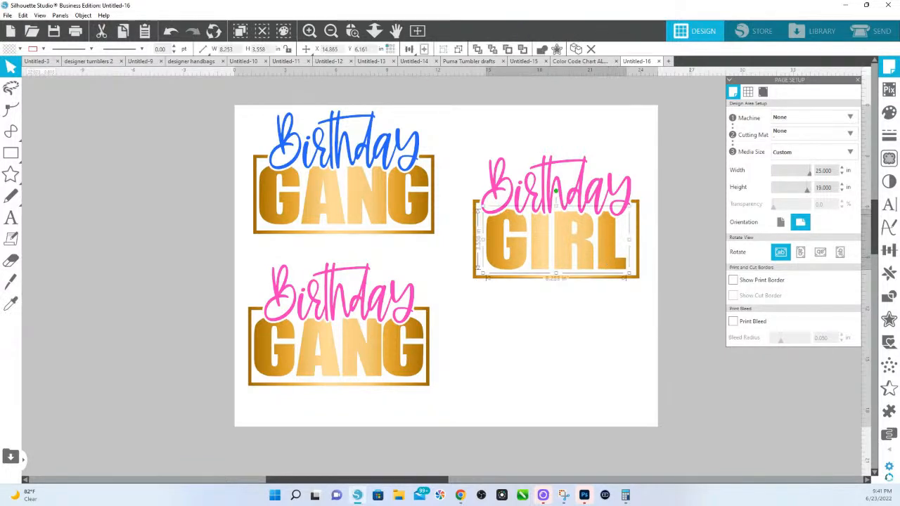
pyautogui.click(890, 113)
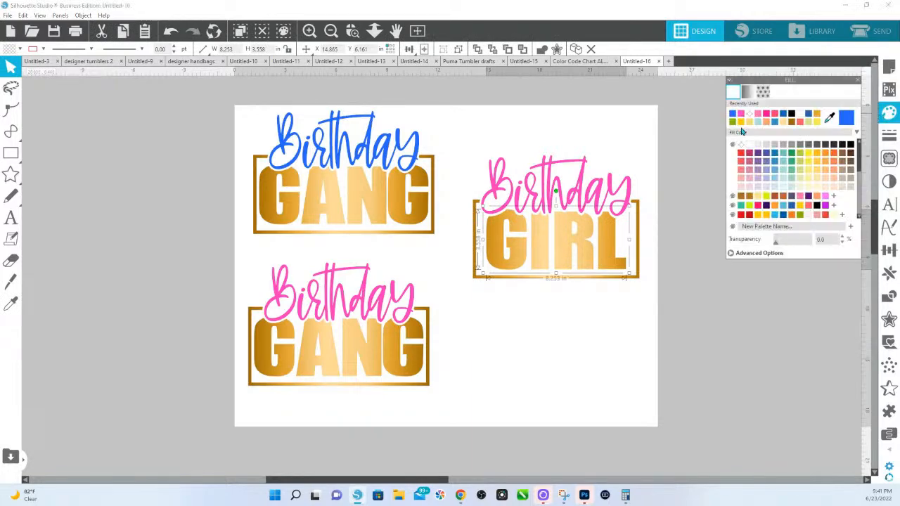
pyautogui.click(753, 114)
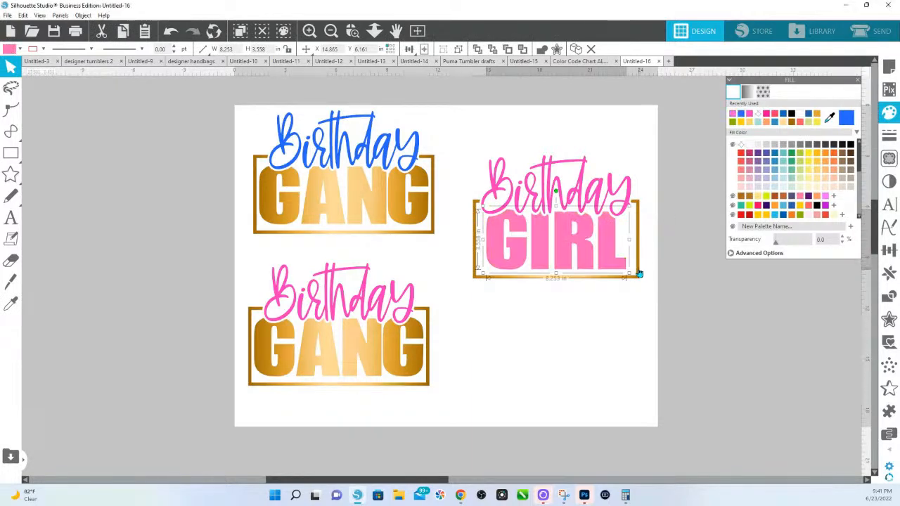
pyautogui.click(638, 272)
pyautogui.click(750, 122)
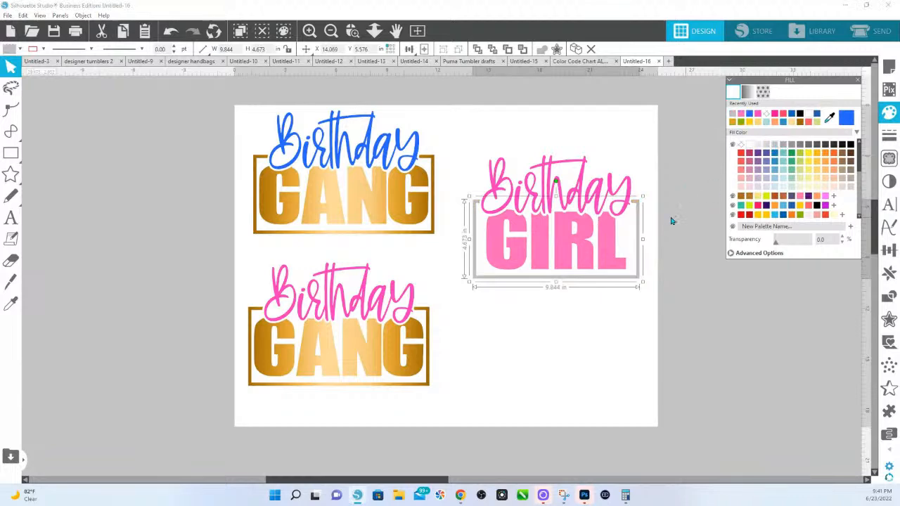
# Fill the frame of the Birthday GIRL design with lime green and its Birthday script with muted purple.
pyautogui.click(749, 206)
pyautogui.click(600, 197)
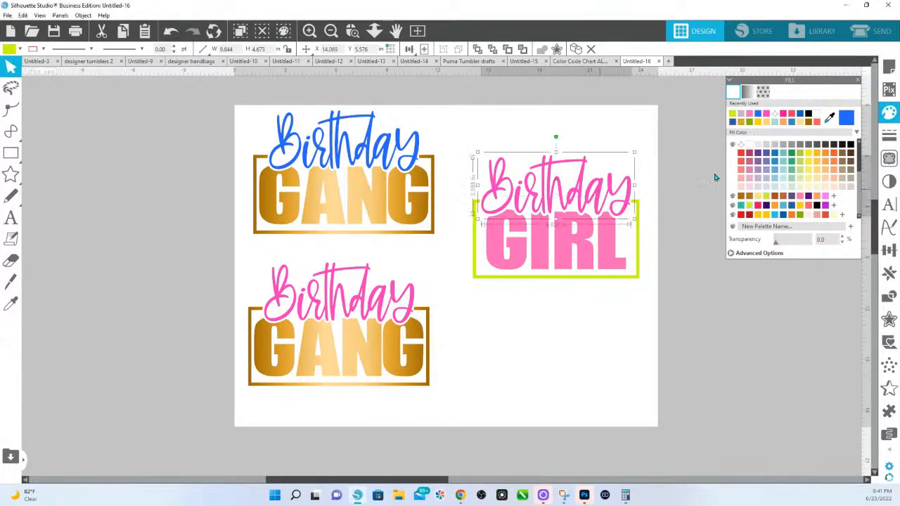
pyautogui.click(751, 214)
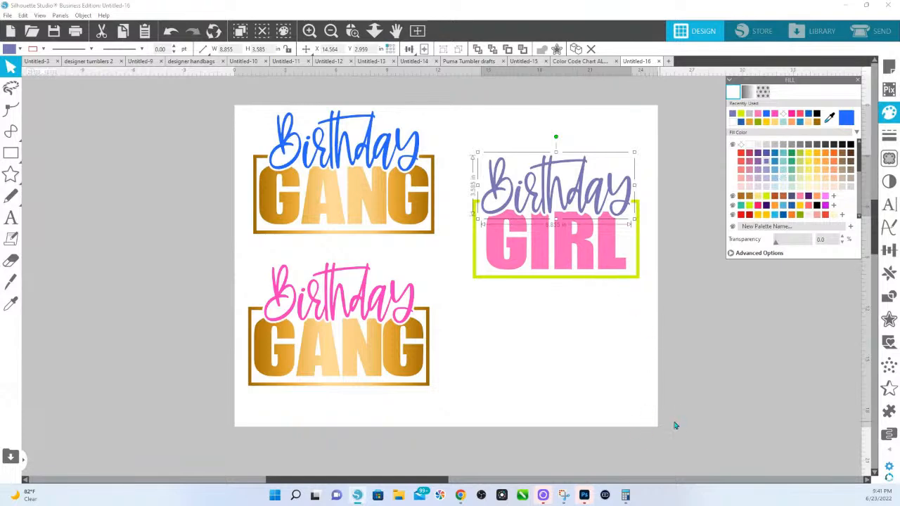
# Select all three designs on the page and fill every part with black.
pyautogui.moveTo(674, 425); pyautogui.dragTo(257, 121)
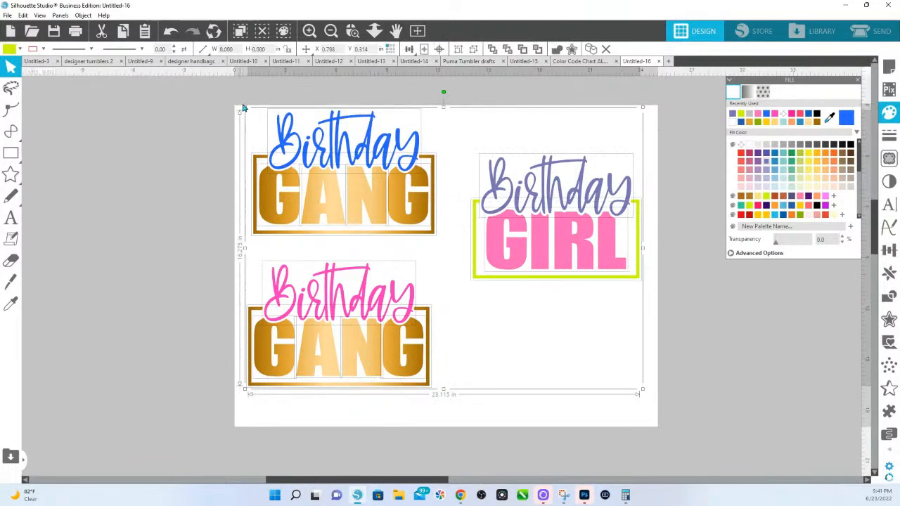
pyautogui.click(842, 145)
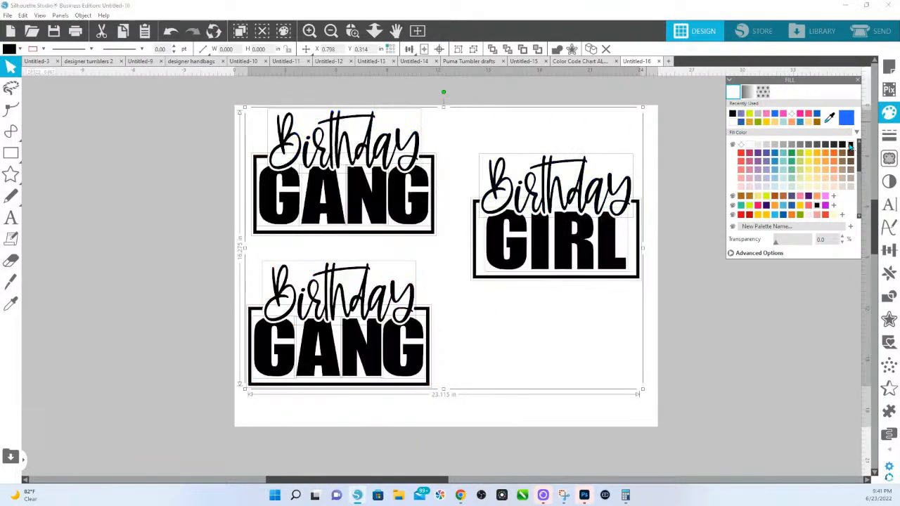
pyautogui.click(457, 331)
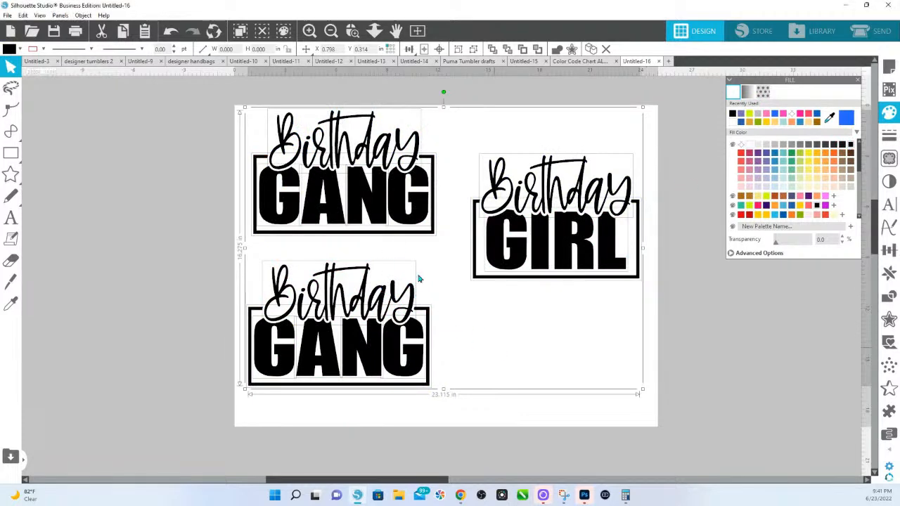
# Combine the four GANG letters of the upper Birthday GANG design into one object.
pyautogui.click(293, 205)
pyautogui.keyDown('shift'); pyautogui.click(338, 206); pyautogui.keyUp('shift')
pyautogui.keyDown('shift'); pyautogui.click(376, 203); pyautogui.keyUp('shift')
pyautogui.keyDown('shift'); pyautogui.click(403, 205); pyautogui.keyUp('shift')
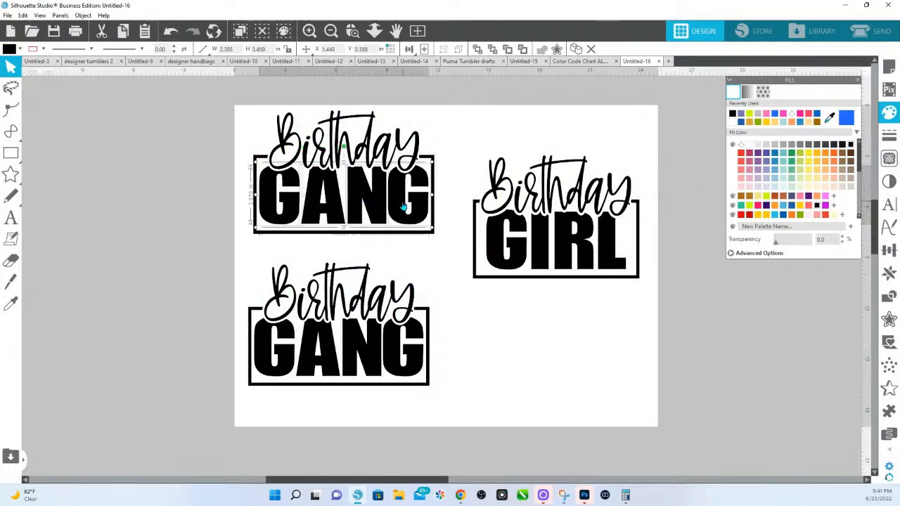
pyautogui.press('i')
# Combine the four GANG letters of the lower Birthday GANG design into one object.
pyautogui.click(374, 365)
pyautogui.click(385, 357)
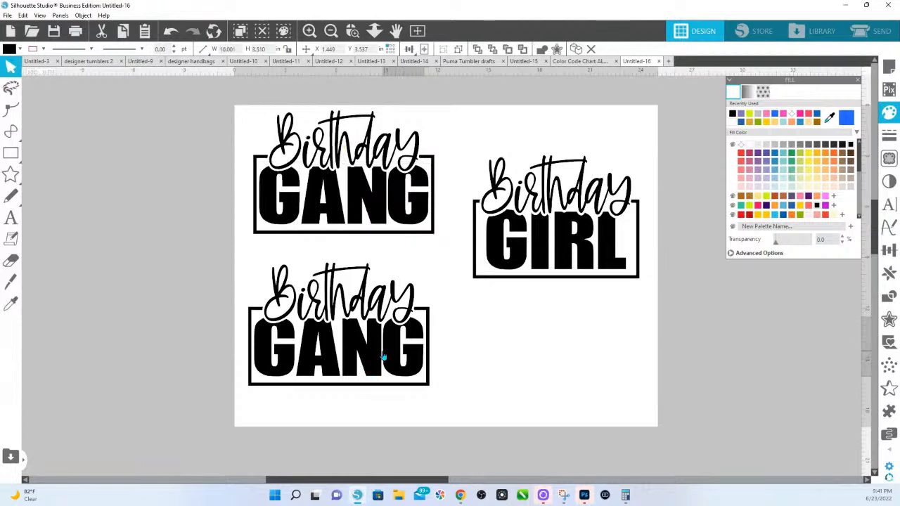
pyautogui.keyDown('shift'); pyautogui.click(368, 360); pyautogui.keyUp('shift')
pyautogui.keyDown('shift'); pyautogui.click(305, 363); pyautogui.keyUp('shift')
pyautogui.keyDown('shift'); pyautogui.click(289, 362); pyautogui.keyUp('shift')
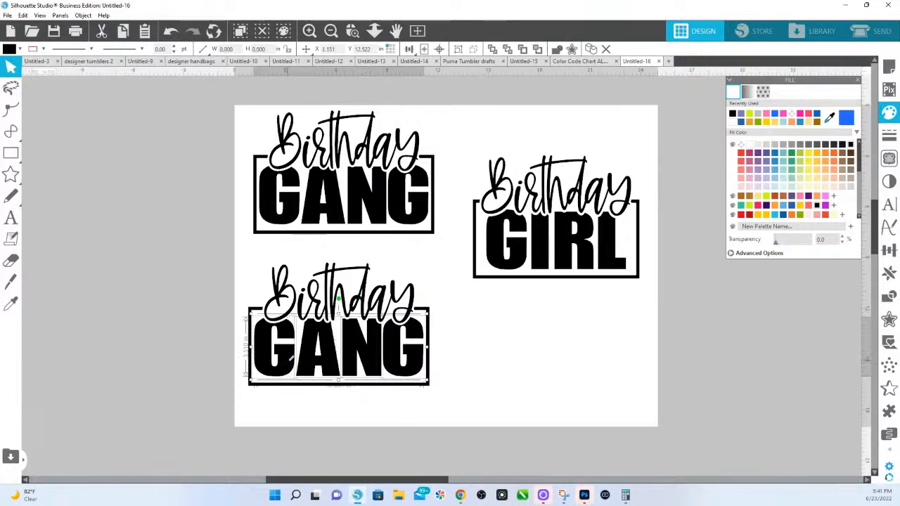
pyautogui.press('i')
pyautogui.click(571, 195)
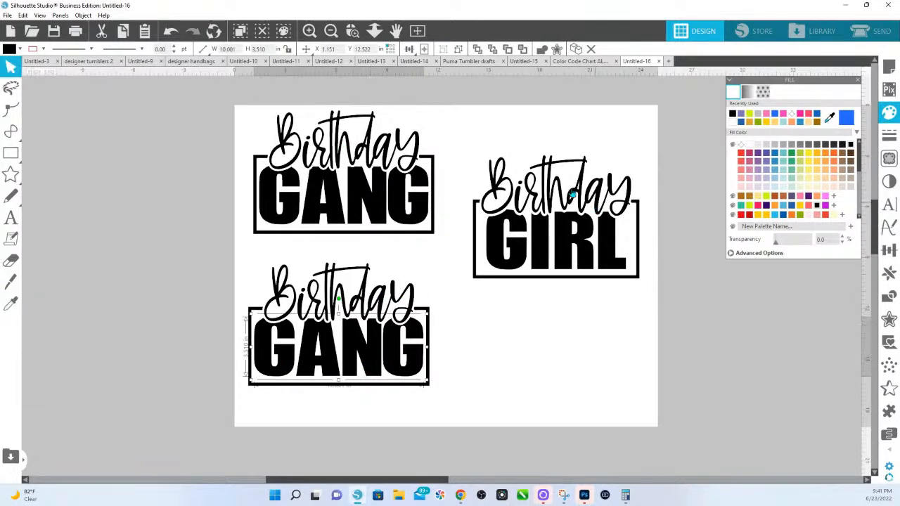
# In the Untitled-15 document, set the font of the separate black GANG text to Impact.
pyautogui.click(539, 63)
pyautogui.moveTo(645, 406); pyautogui.dragTo(590, 363)
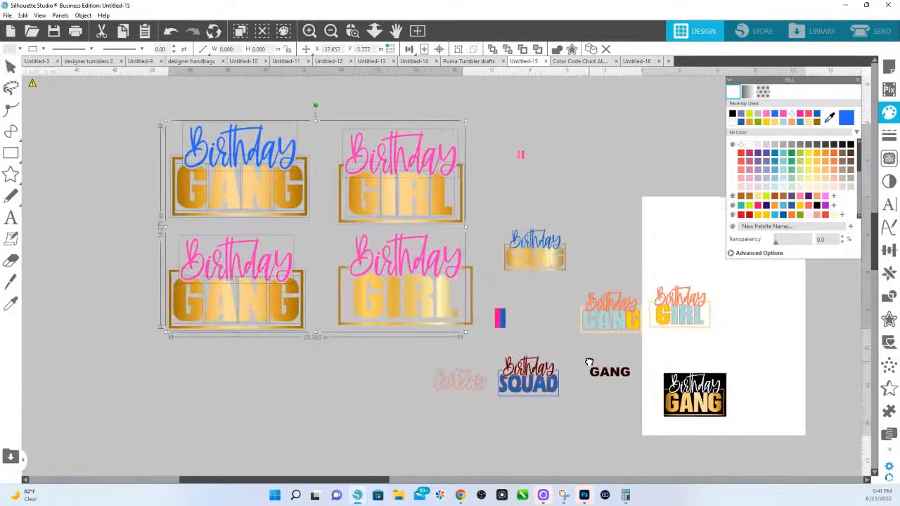
pyautogui.click(577, 180)
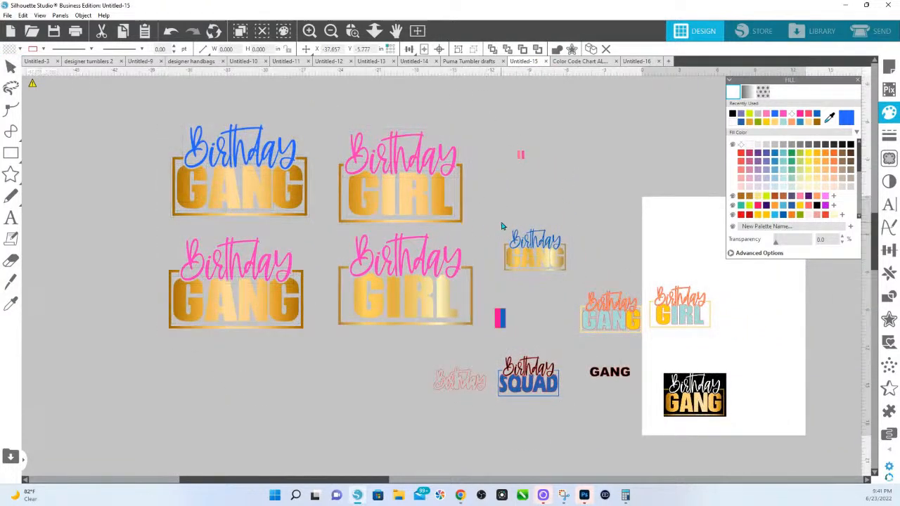
pyautogui.click(357, 35)
pyautogui.moveTo(502, 227); pyautogui.dragTo(692, 388)
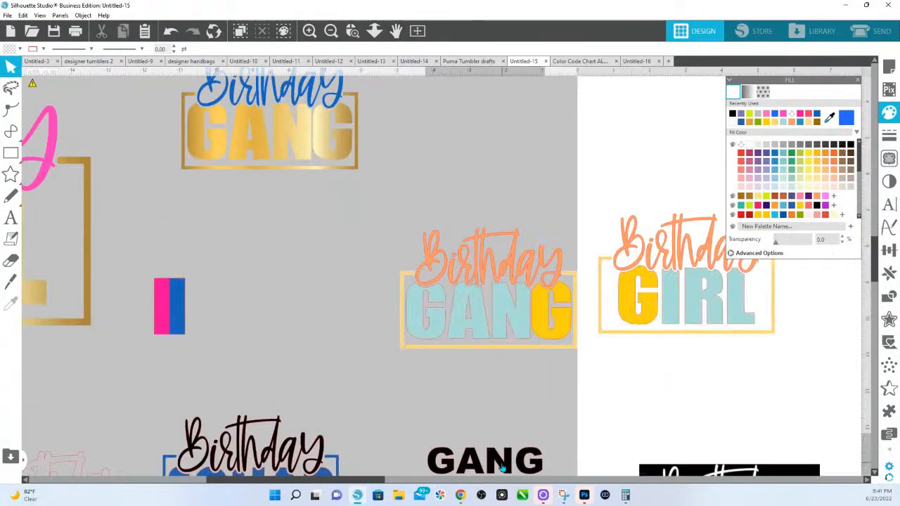
pyautogui.click(502, 469)
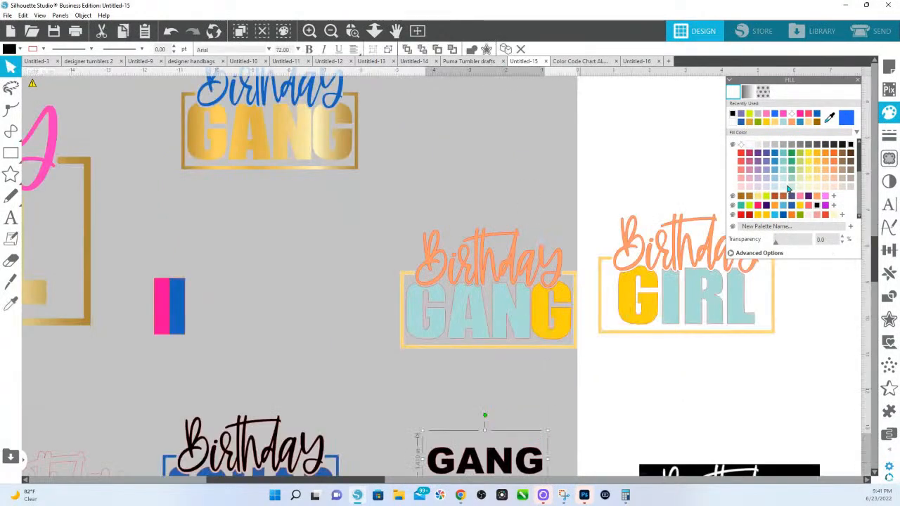
pyautogui.click(889, 205)
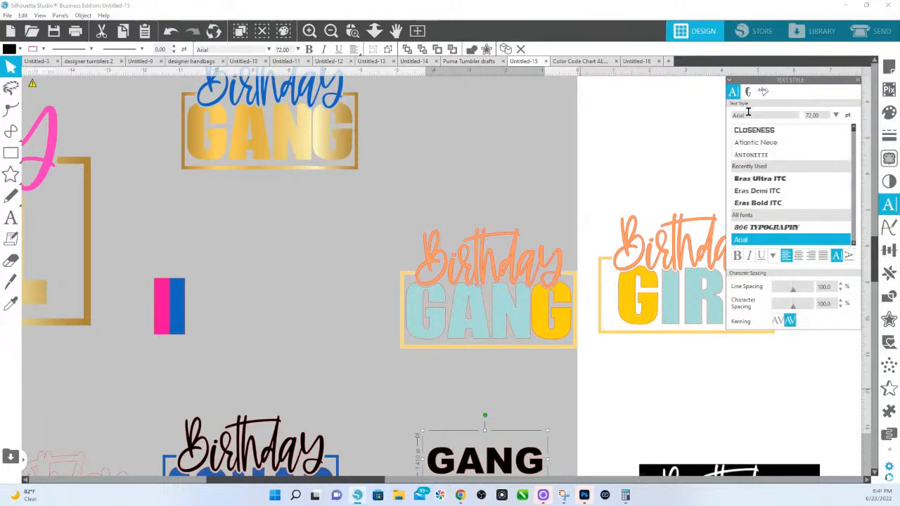
pyautogui.write('impact')
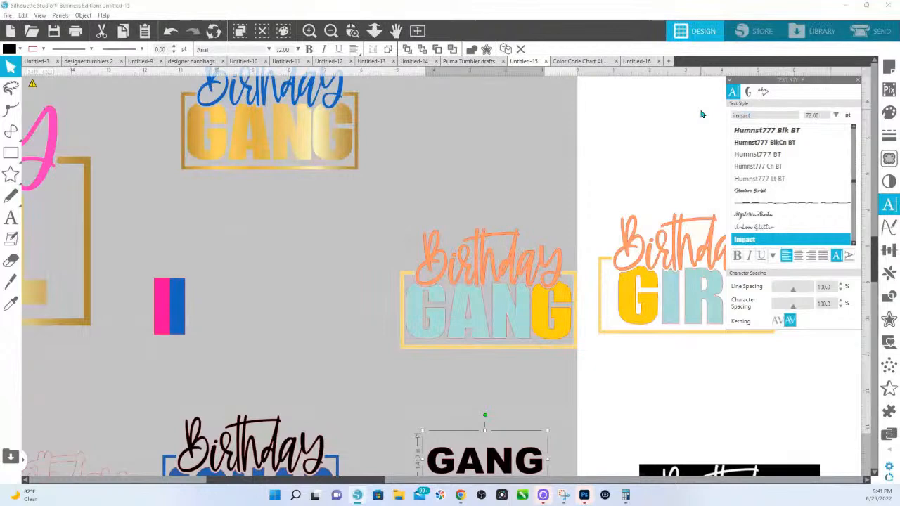
pyautogui.press('Return')
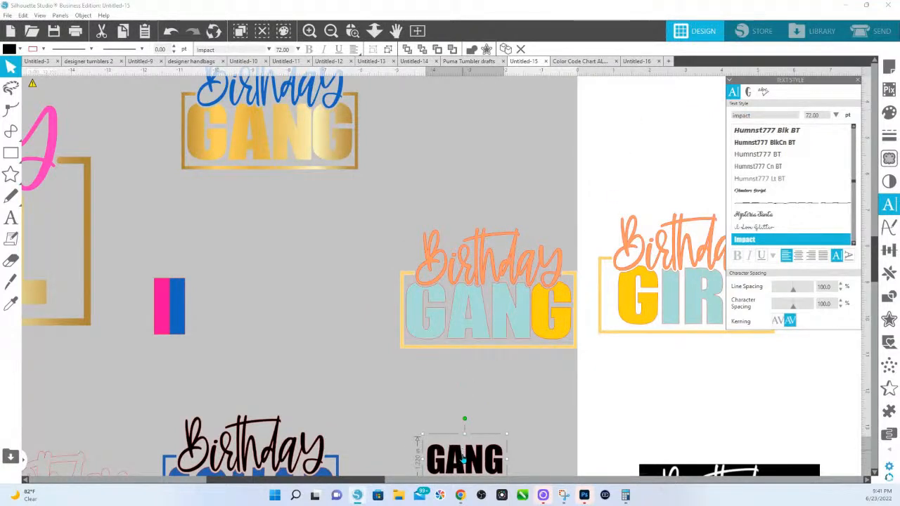
# Place the black GANG text over the letters of the orange and aqua Birthday GANG design and bring it to the front.
pyautogui.moveTo(465, 459); pyautogui.dragTo(460, 320)
pyautogui.rightClick(451, 320)
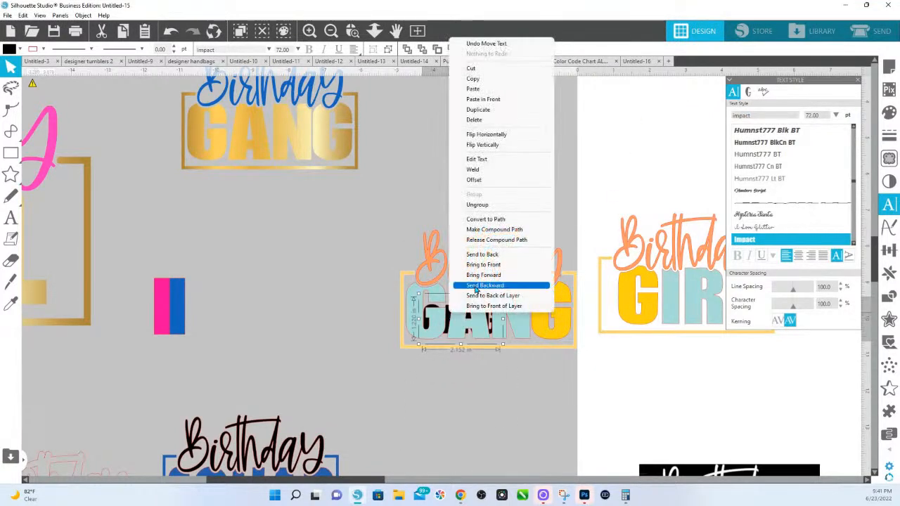
pyautogui.click(483, 265)
# Fill the overlaid GANG text with olive green and set its transparency to 50%.
pyautogui.click(889, 112)
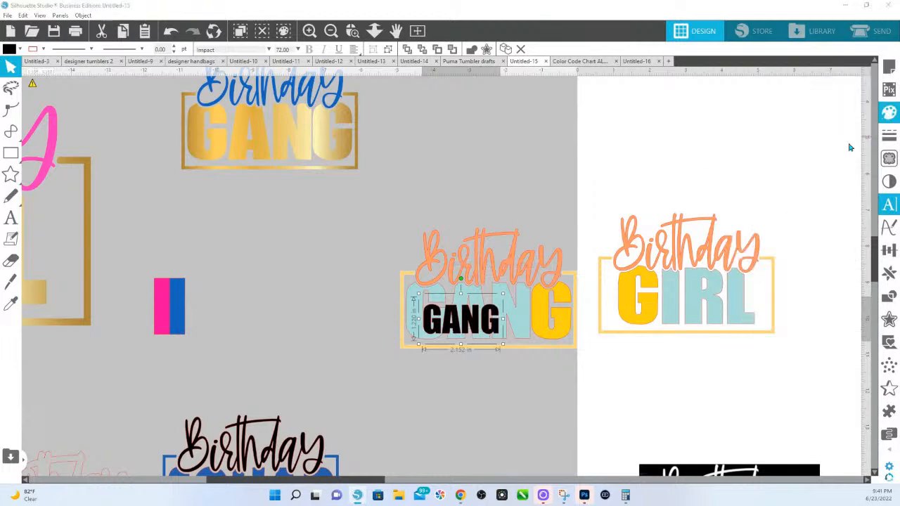
pyautogui.click(800, 158)
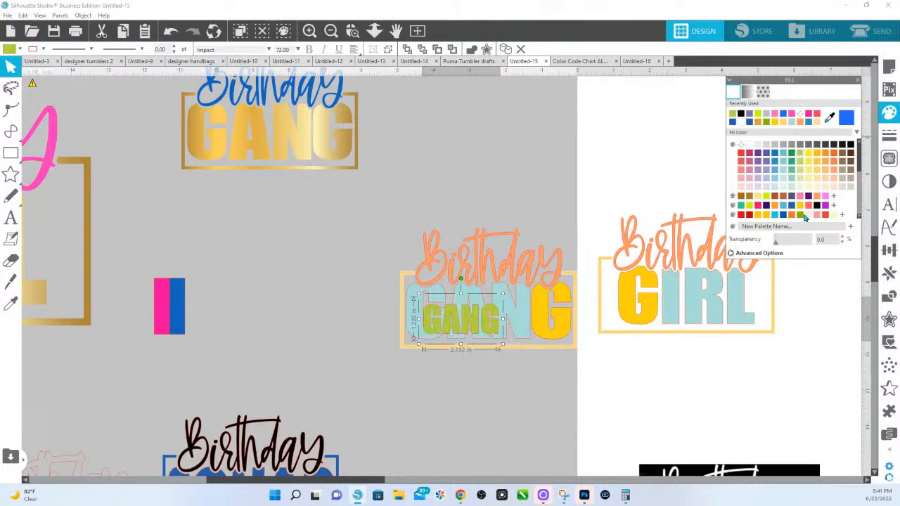
pyautogui.moveTo(785, 246); pyautogui.dragTo(792, 243)
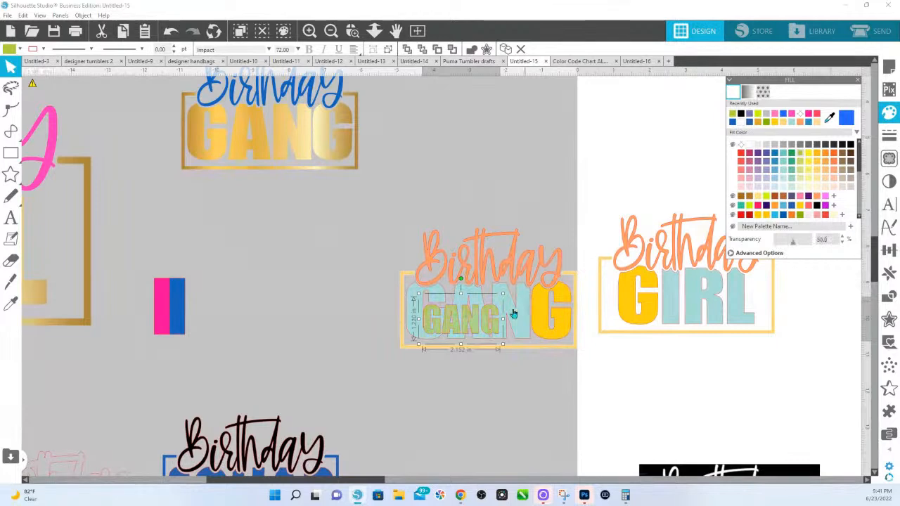
# Enlarge the transparent GANG text to about 144 pt over the design's GANG letters.
pyautogui.moveTo(466, 314); pyautogui.dragTo(455, 299)
pyautogui.moveTo(491, 326); pyautogui.dragTo(617, 392)
pyautogui.moveTo(495, 314); pyautogui.dragTo(484, 285)
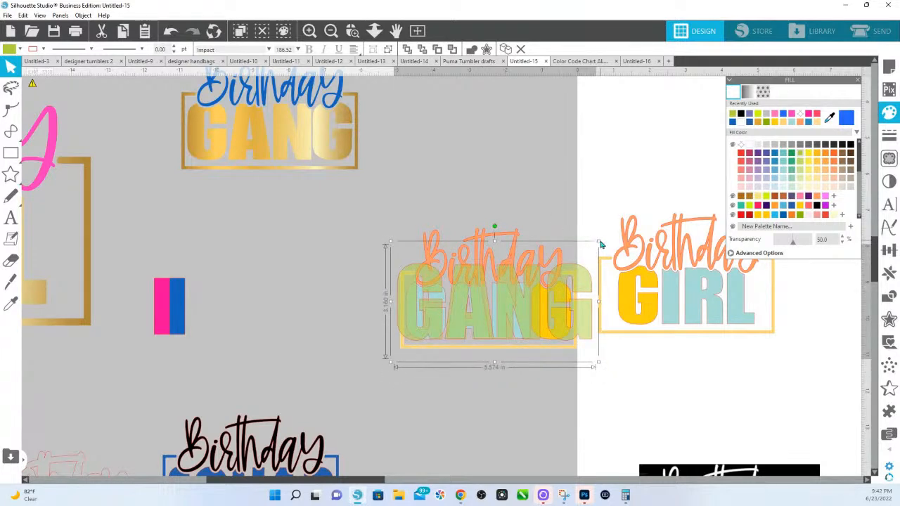
pyautogui.moveTo(599, 241); pyautogui.dragTo(564, 289)
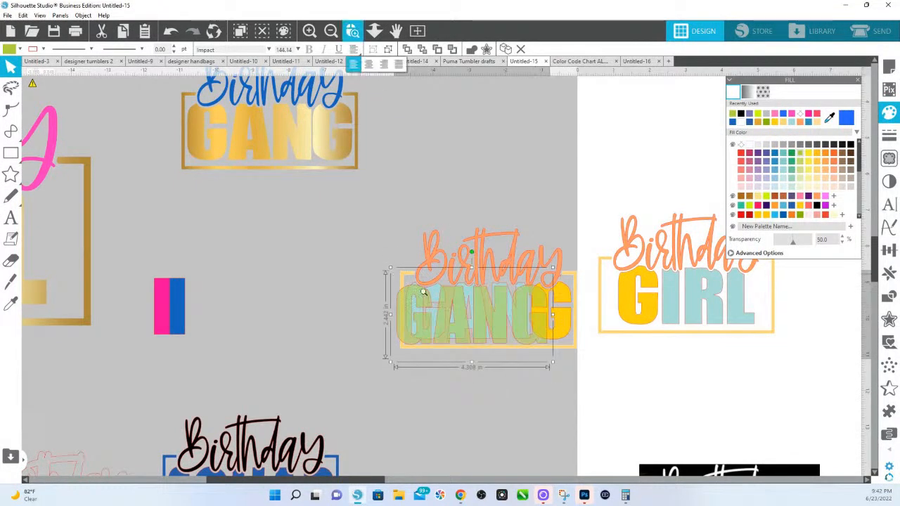
# Fine-tune the transparent text's size to about 151 pt and shift it so its letters match the design's GANG letters.
pyautogui.scroll(5, 504, 337)
pyautogui.moveTo(494, 241); pyautogui.dragTo(557, 223)
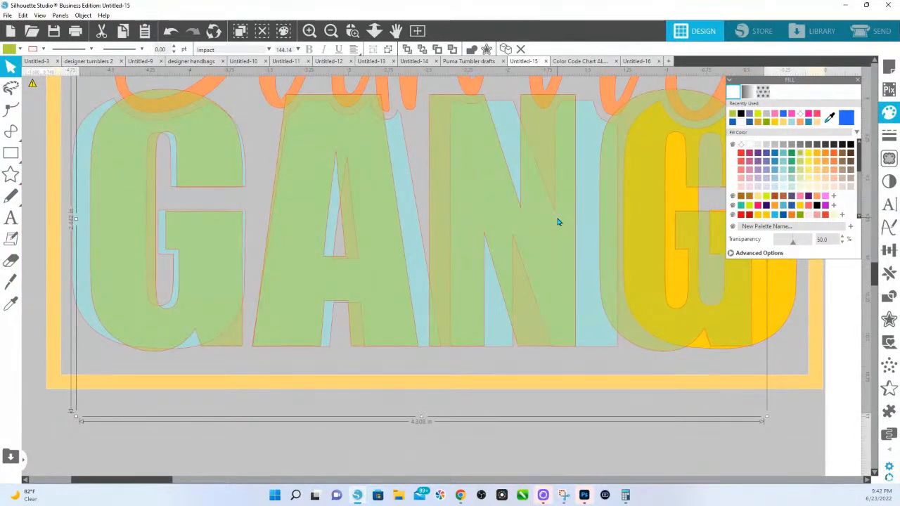
pyautogui.scroll(2, 249, 194)
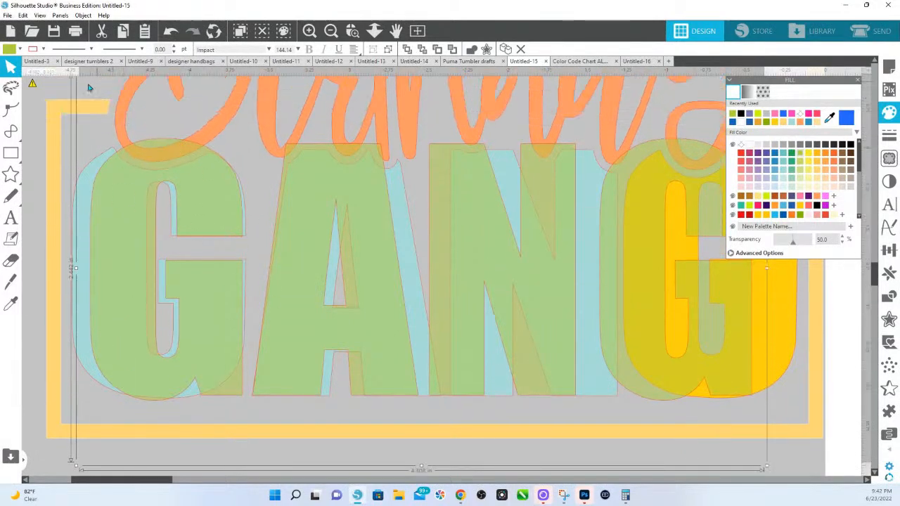
pyautogui.scroll(1, 89, 87)
pyautogui.moveTo(76, 86); pyautogui.dragTo(89, 106)
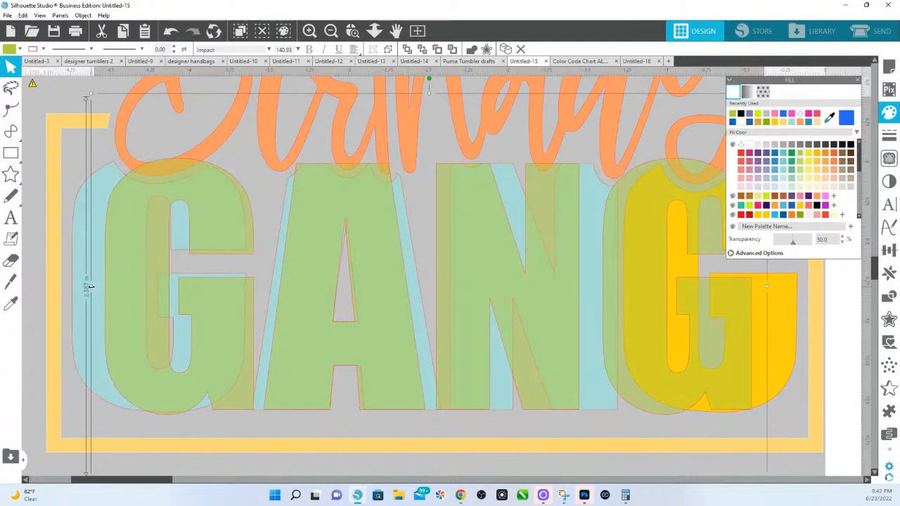
pyautogui.moveTo(90, 287); pyautogui.dragTo(41, 287)
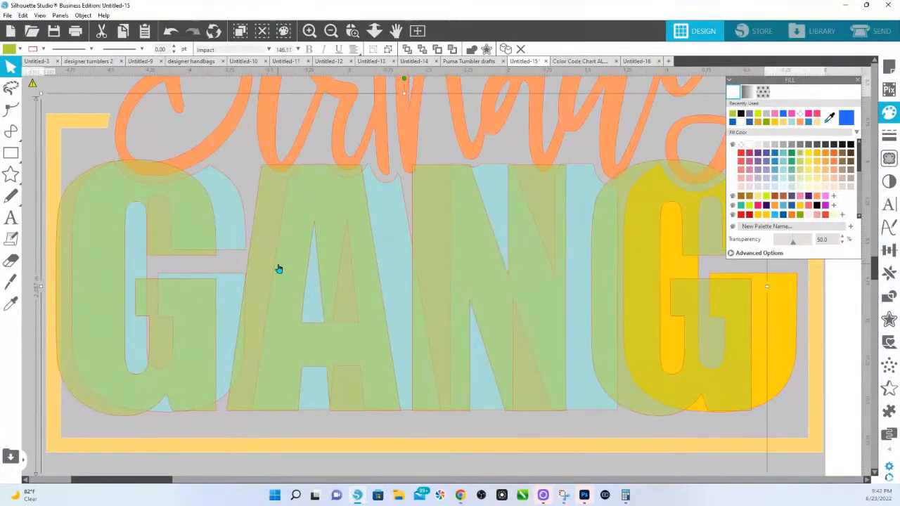
pyautogui.moveTo(279, 269); pyautogui.dragTo(306, 266)
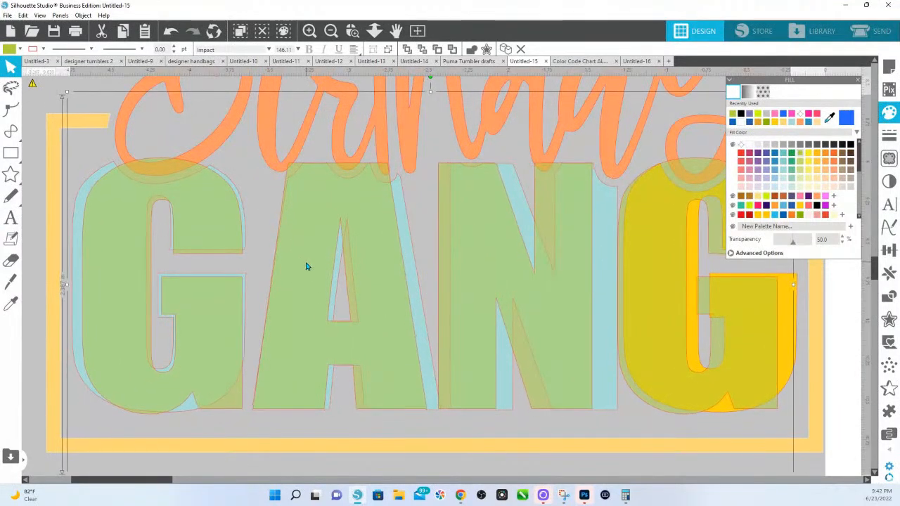
pyautogui.moveTo(795, 284); pyautogui.dragTo(822, 285)
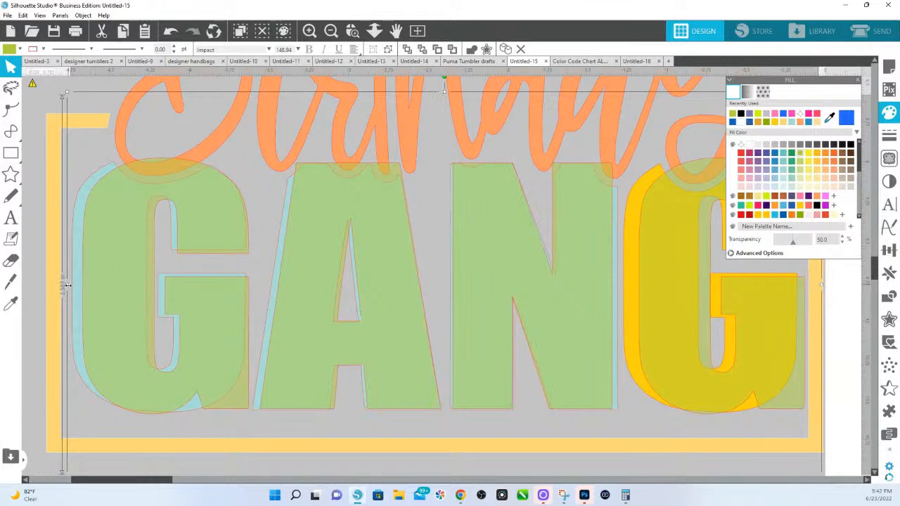
pyautogui.moveTo(66, 285); pyautogui.dragTo(57, 286)
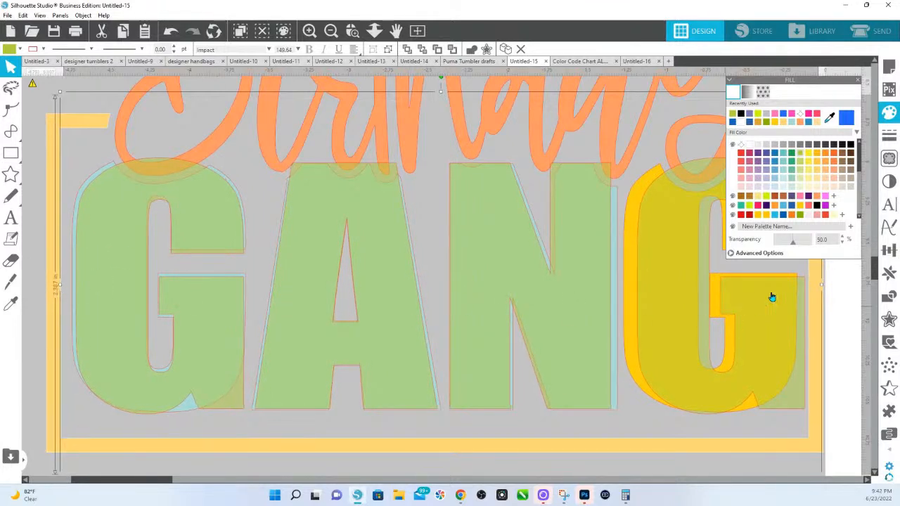
pyautogui.moveTo(823, 284); pyautogui.dragTo(833, 284)
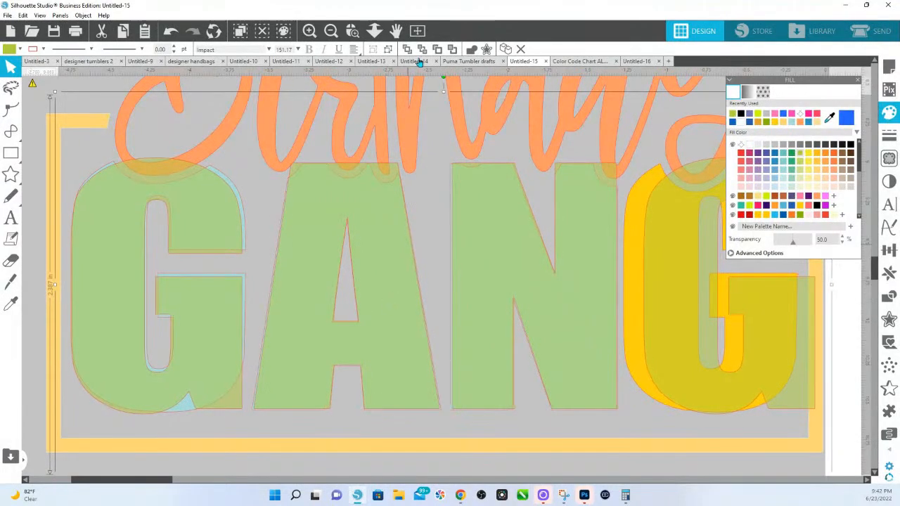
# Move the transparent GANG text below the Birthday GANG design and replace its wording with SQUAD.
pyautogui.click(374, 30)
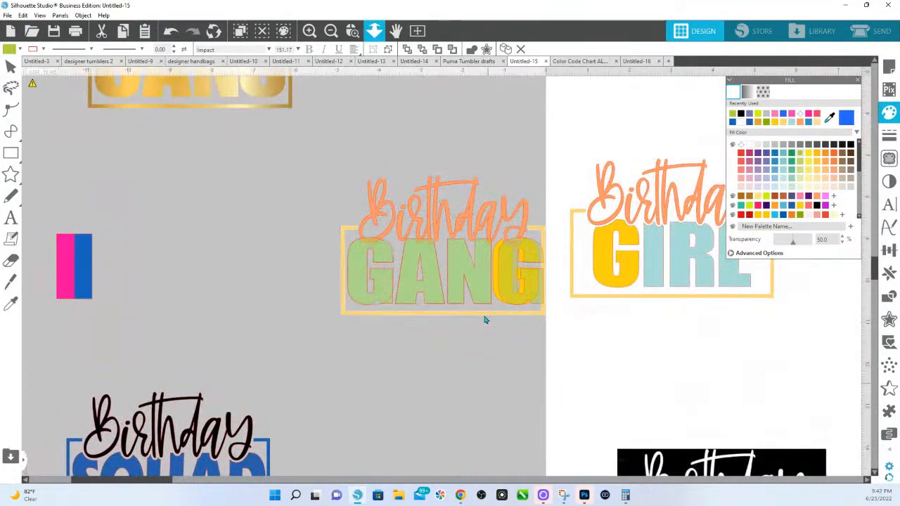
pyautogui.moveTo(478, 289); pyautogui.dragTo(482, 417)
pyautogui.doubleClick(482, 416)
pyautogui.press('i')
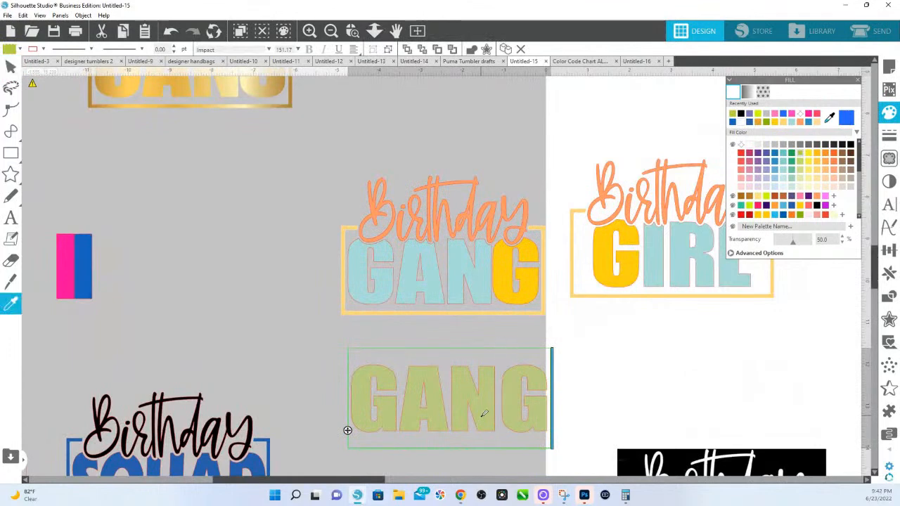
pyautogui.hotkey('ctrl', 'a')
pyautogui.write('Sq')
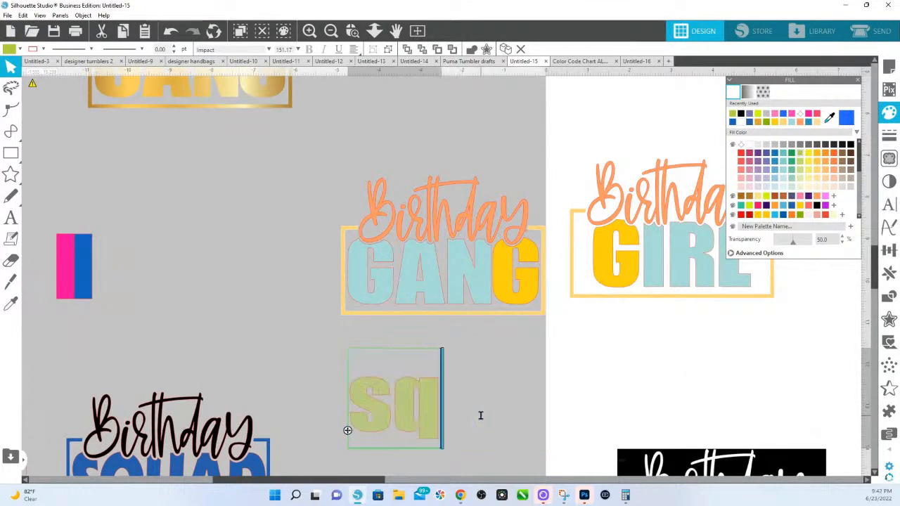
pyautogui.write('u')
pyautogui.press('BackSpace')
pyautogui.press('BackSpace')
pyautogui.press('BackSpace')
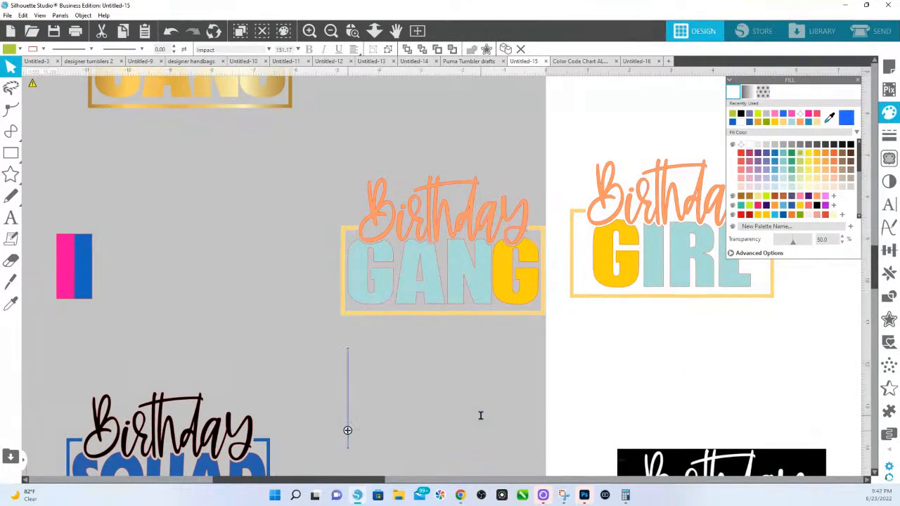
pyautogui.write('SQUAD')
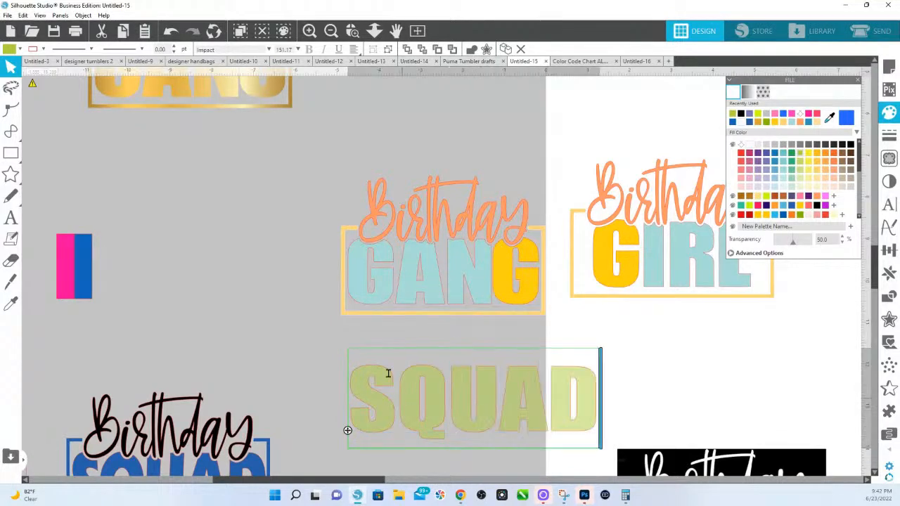
# Duplicate the SQUAD text beside the colored Birthday GANG design and ungroup the copy into separate letters.
pyautogui.click(435, 352)
pyautogui.click(436, 408)
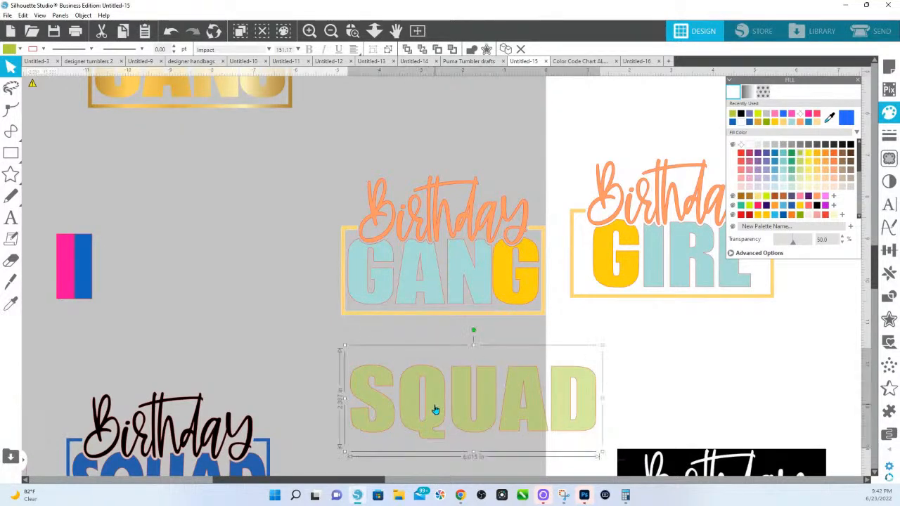
pyautogui.moveTo(436, 409); pyautogui.dragTo(233, 305)
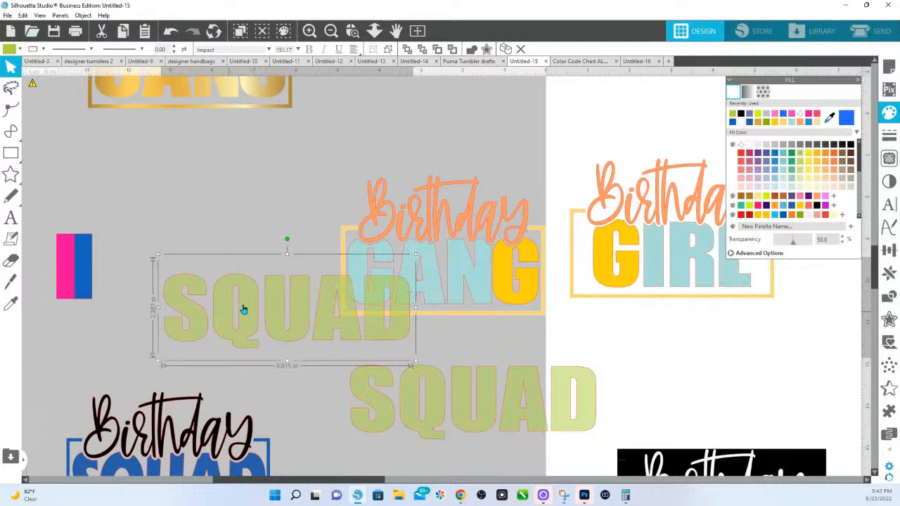
pyautogui.rightClick(300, 350)
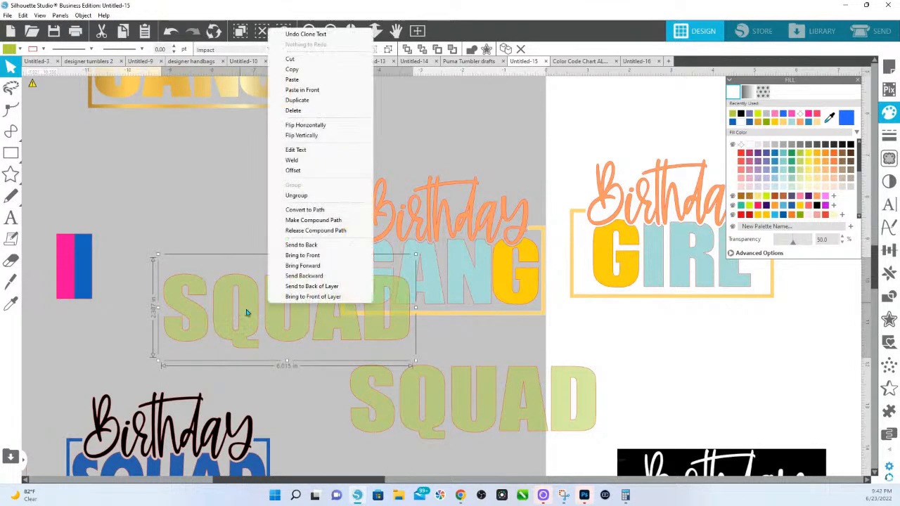
pyautogui.click(308, 192)
pyautogui.click(201, 220)
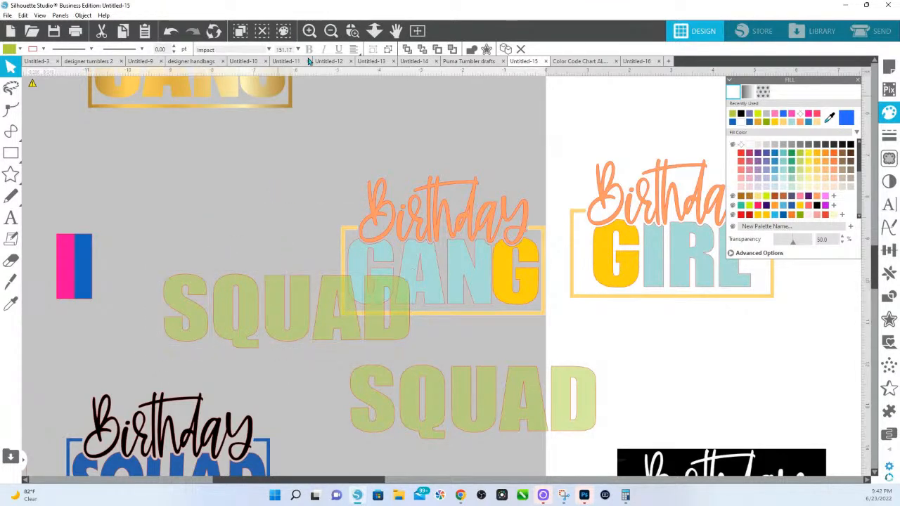
# Replace the Q in the original SQUAD text with an O so it reads SOUAD.
pyautogui.click(353, 30)
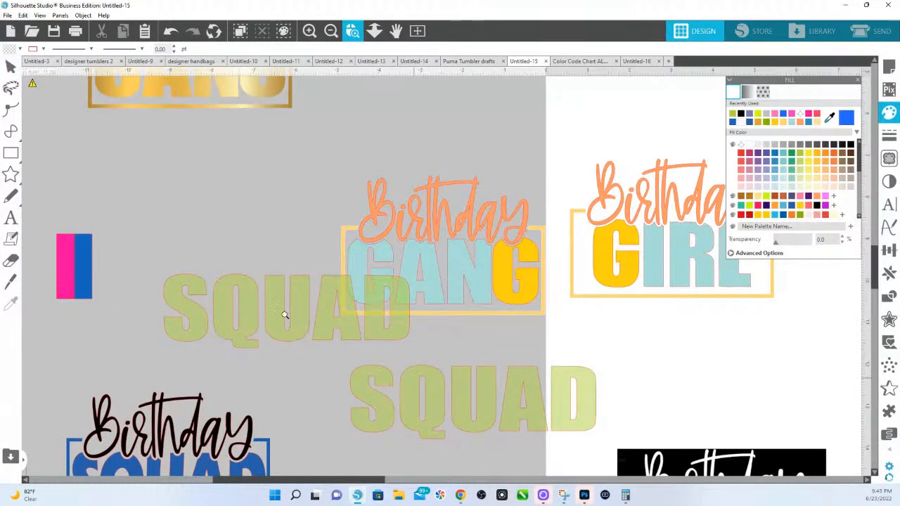
pyautogui.click(10, 65)
pyautogui.click(456, 400)
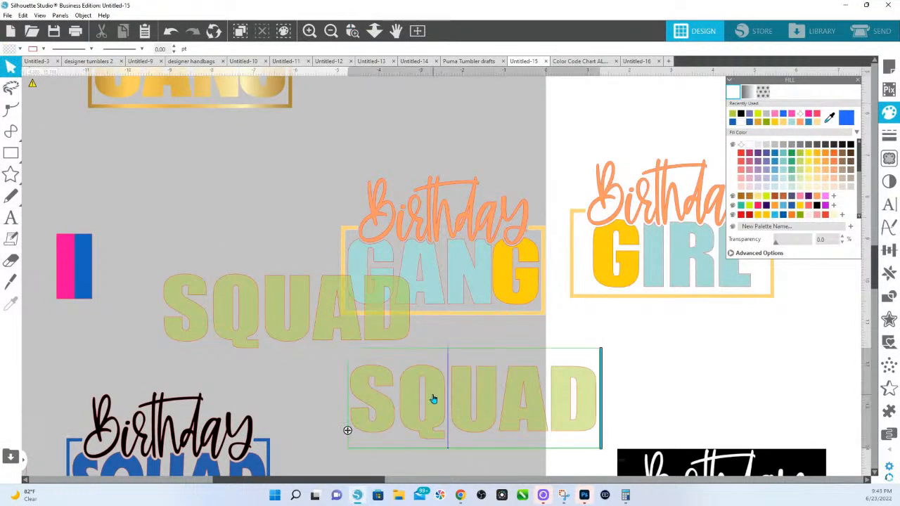
pyautogui.doubleClick(433, 391)
pyautogui.press('BackSpace')
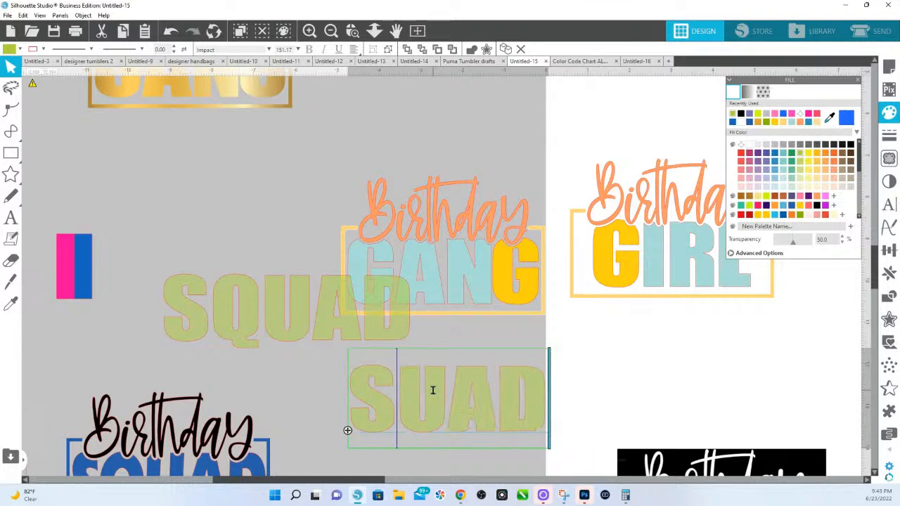
pyautogui.write('O')
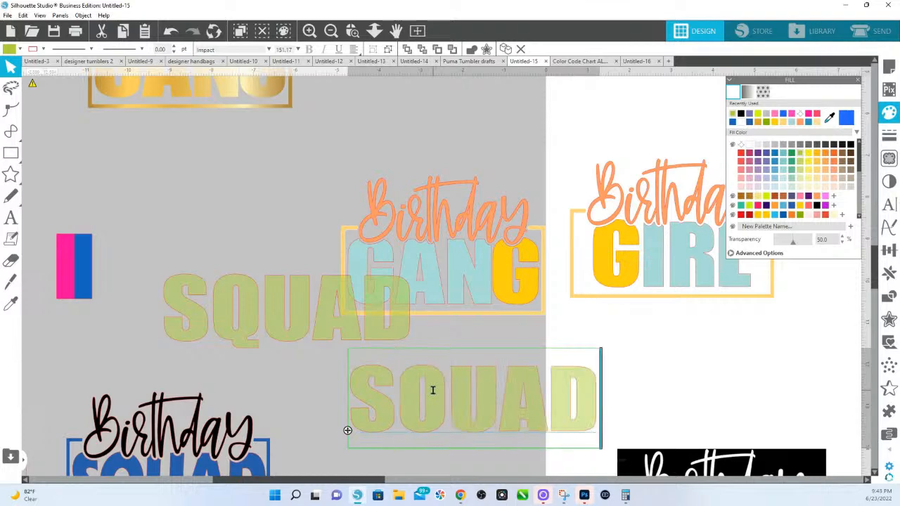
# Duplicate the SOUAD text directly below itself and ungroup the copy into separate letters.
pyautogui.click(464, 344)
pyautogui.click(440, 400)
pyautogui.moveTo(440, 401)
pyautogui.mouseDown()
pyautogui.moveTo(418, 475)
pyautogui.moveTo(420, 462)
pyautogui.mouseUp()
pyautogui.rightClick(455, 414)
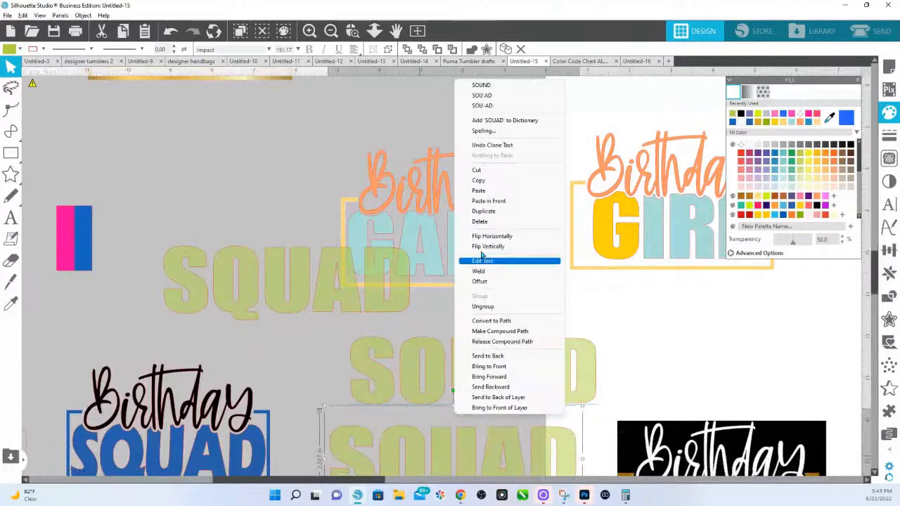
pyautogui.click(483, 308)
pyautogui.scroll(-3, 416, 394)
pyautogui.click(321, 295)
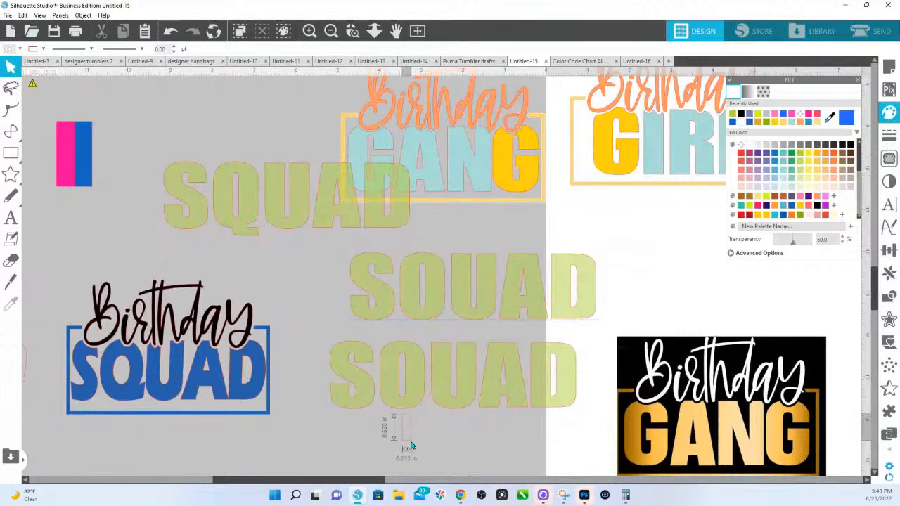
# Draw a rectangle about 0.22 by 0.57 in at the base of the lower copy's O and rotate it diagonally as a Q tail.
pyautogui.press('r')
pyautogui.moveTo(398, 412)
pyautogui.mouseDown()
pyautogui.moveTo(414, 436)
pyautogui.moveTo(412, 406)
pyautogui.mouseUp()
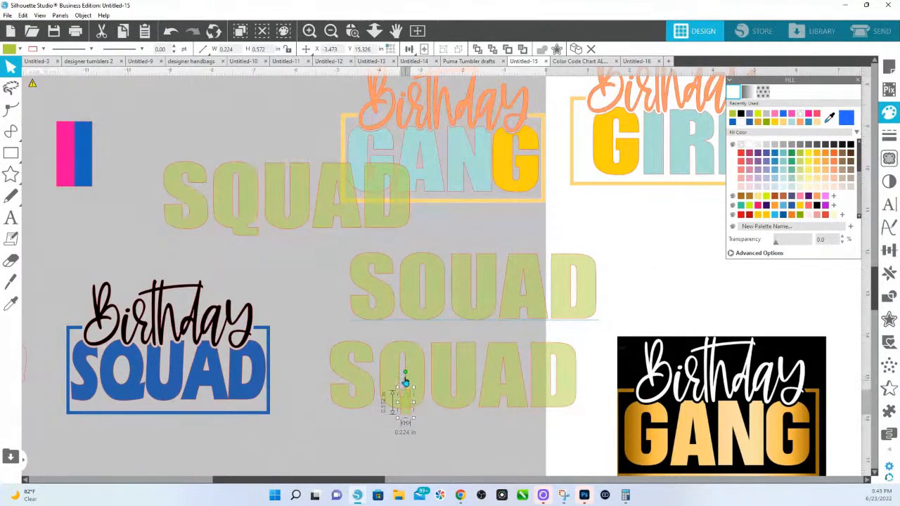
pyautogui.moveTo(404, 373); pyautogui.dragTo(423, 435)
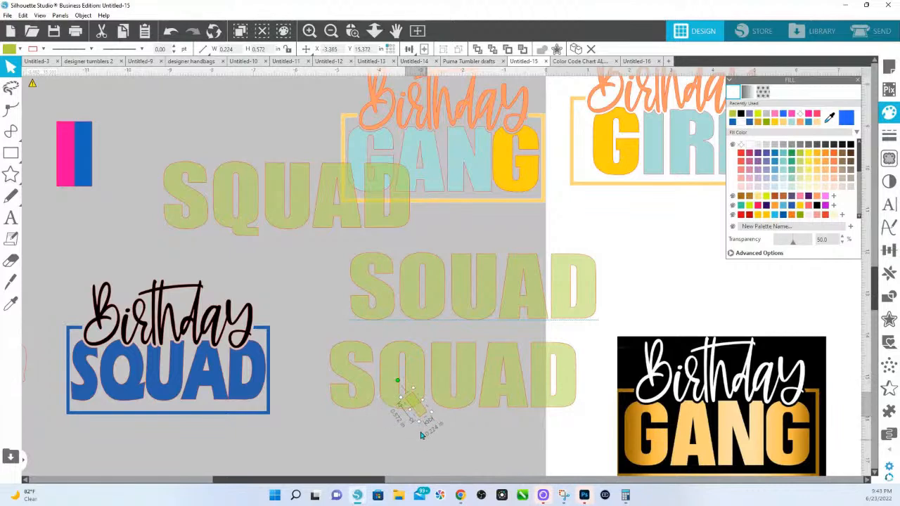
# Remove the outlines from the O and its tail, and fill both with blue at 0% transparency.
pyautogui.click(43, 49)
pyautogui.click(41, 93)
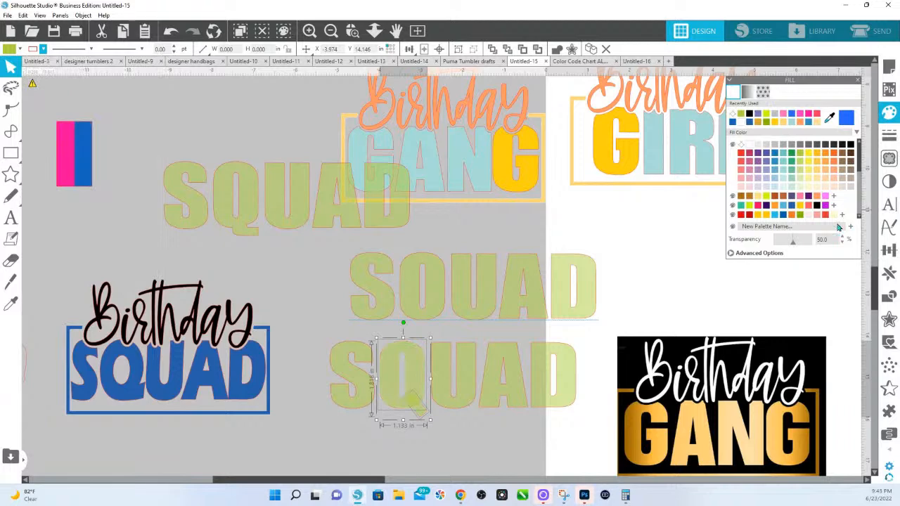
pyautogui.moveTo(793, 248); pyautogui.dragTo(694, 249)
pyautogui.click(846, 118)
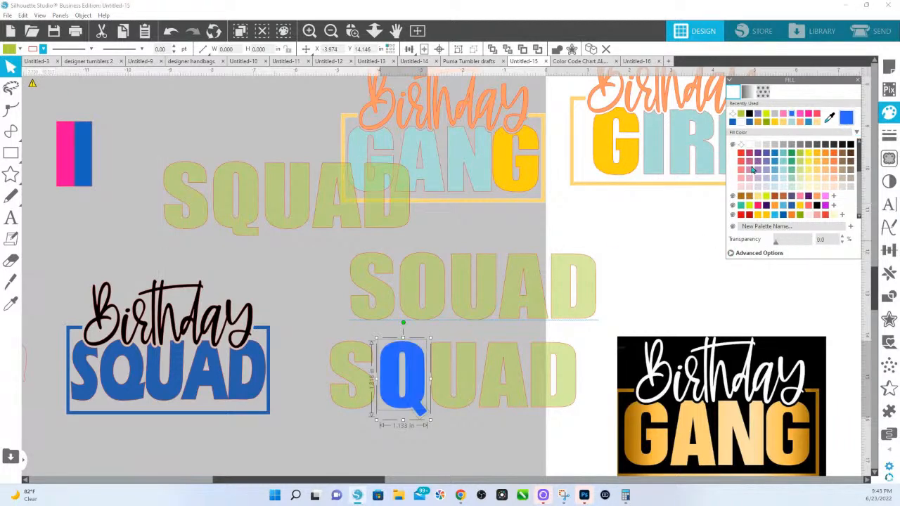
# Shift the blue tail further into the O and widen it to about 0.25 in.
pyautogui.click(437, 430)
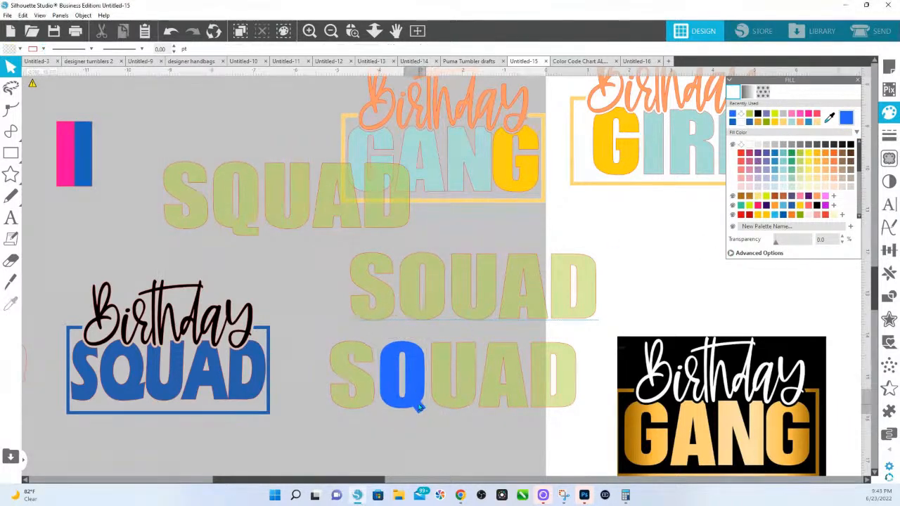
pyautogui.click(415, 406)
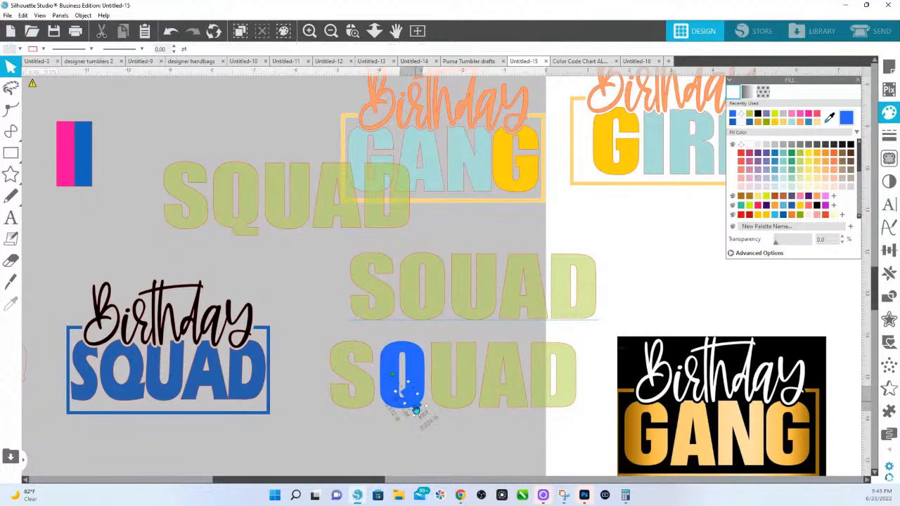
pyautogui.moveTo(406, 404); pyautogui.dragTo(403, 406)
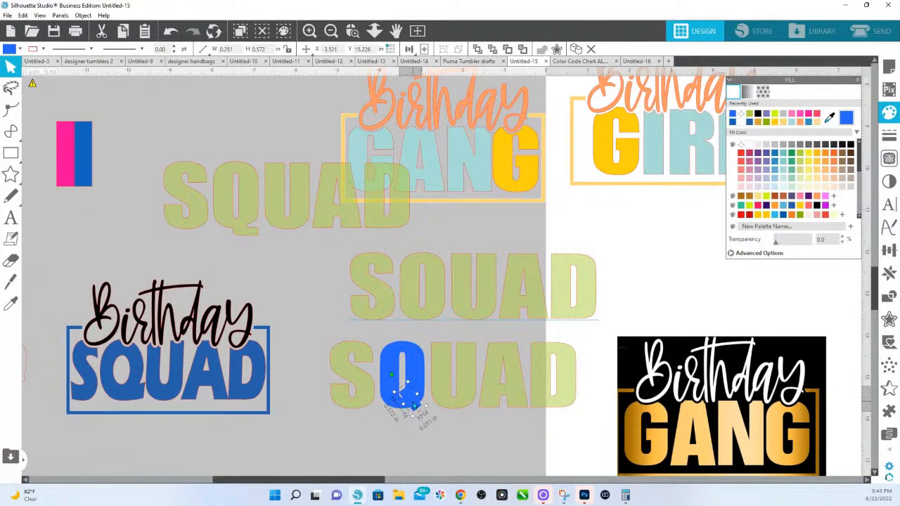
pyautogui.click(494, 426)
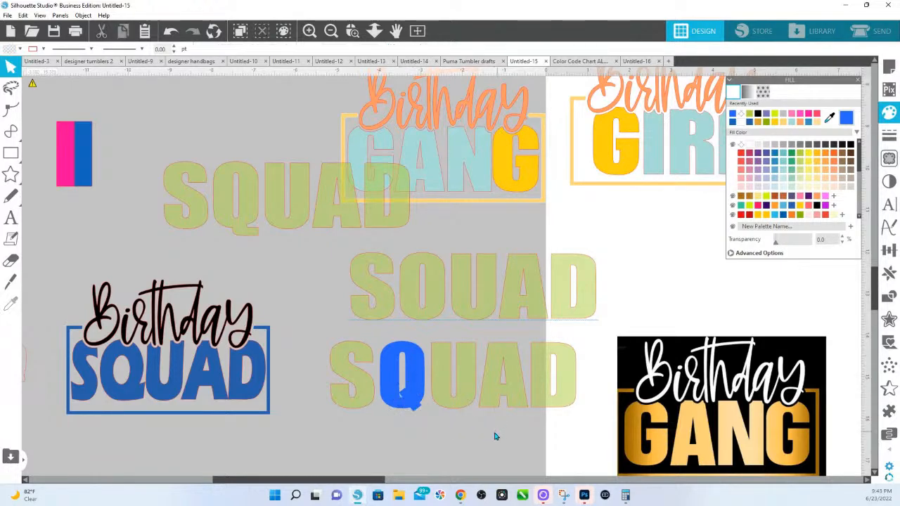
# Narrow the tail to about 0.22 in and shorten it to about 0.47 in so it protrudes less from the O.
pyautogui.click(352, 30)
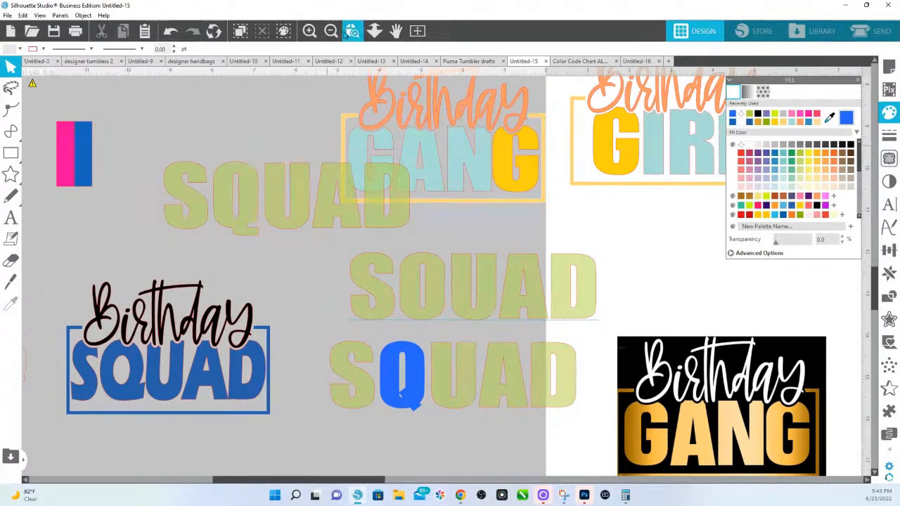
pyautogui.moveTo(508, 434); pyautogui.dragTo(371, 364)
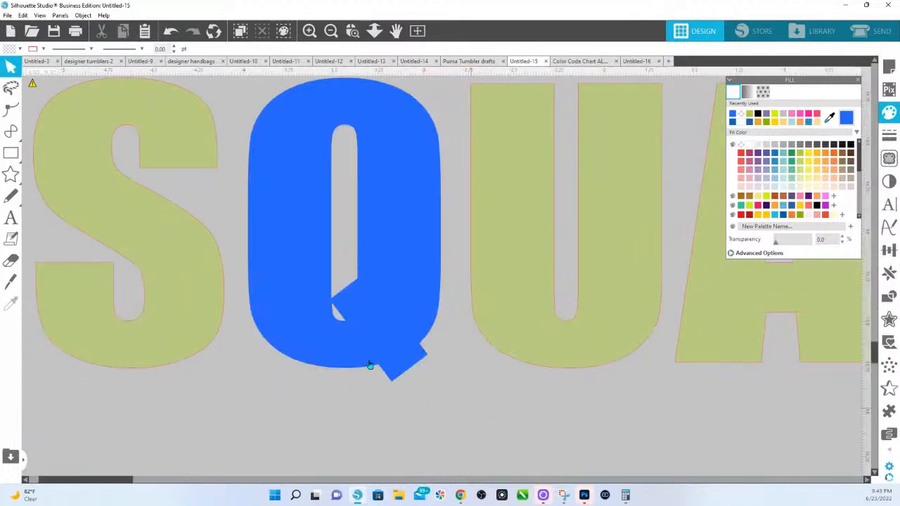
pyautogui.click(413, 358)
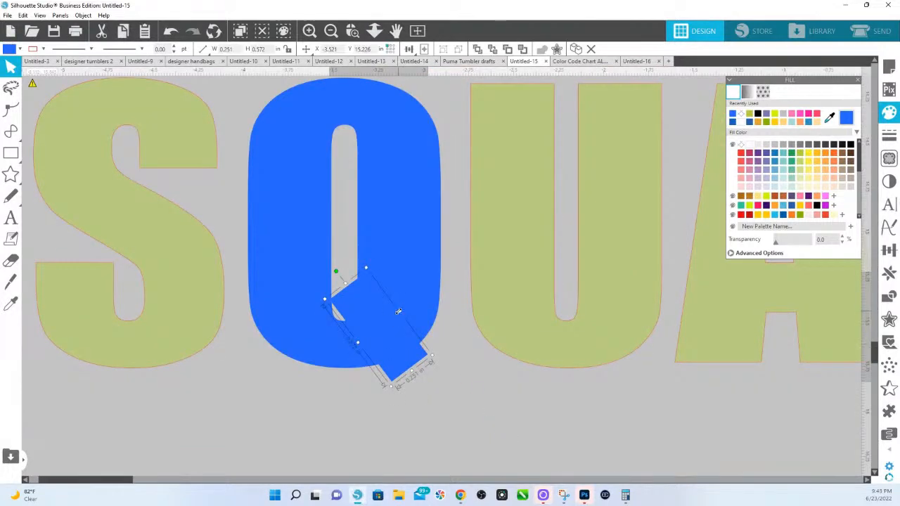
pyautogui.moveTo(398, 311); pyautogui.dragTo(386, 319)
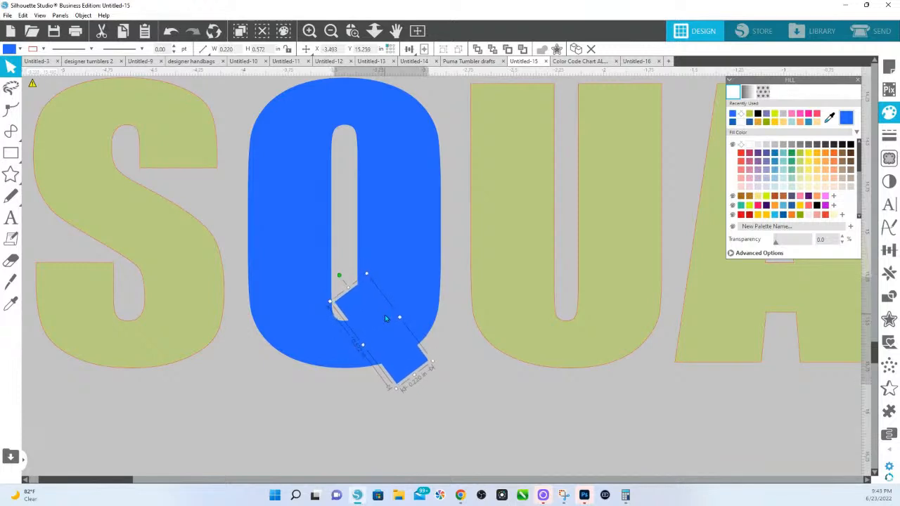
pyautogui.moveTo(413, 374); pyautogui.dragTo(394, 352)
pyautogui.click(445, 382)
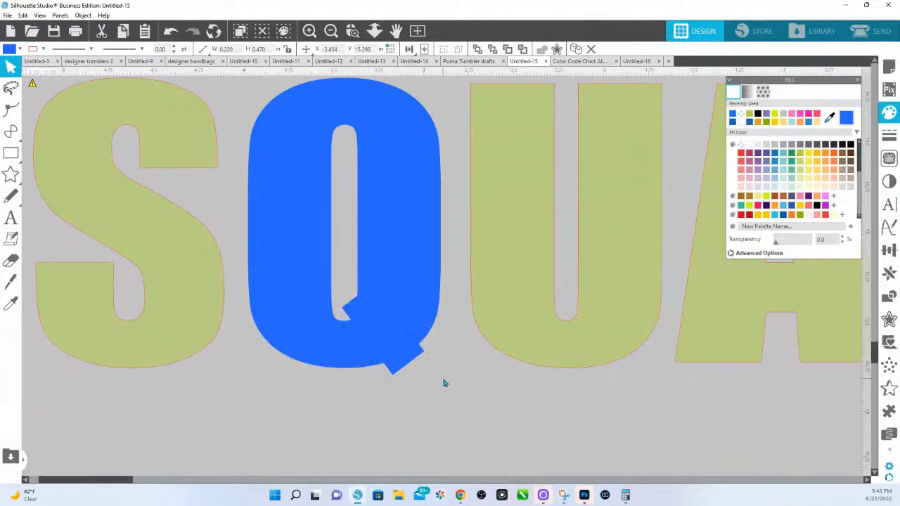
# Widen the tail to about 0.265 in and weld it to the O to form a single Q.
pyautogui.click(408, 365)
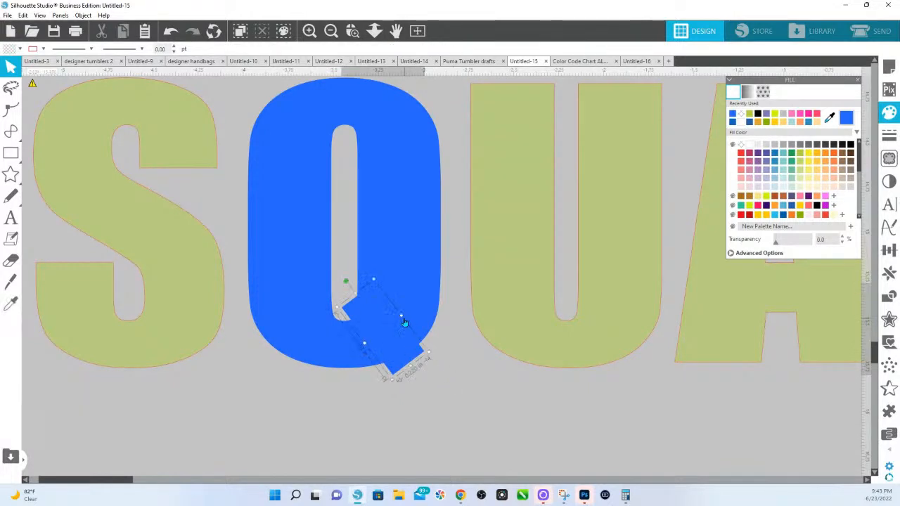
pyautogui.click(466, 409)
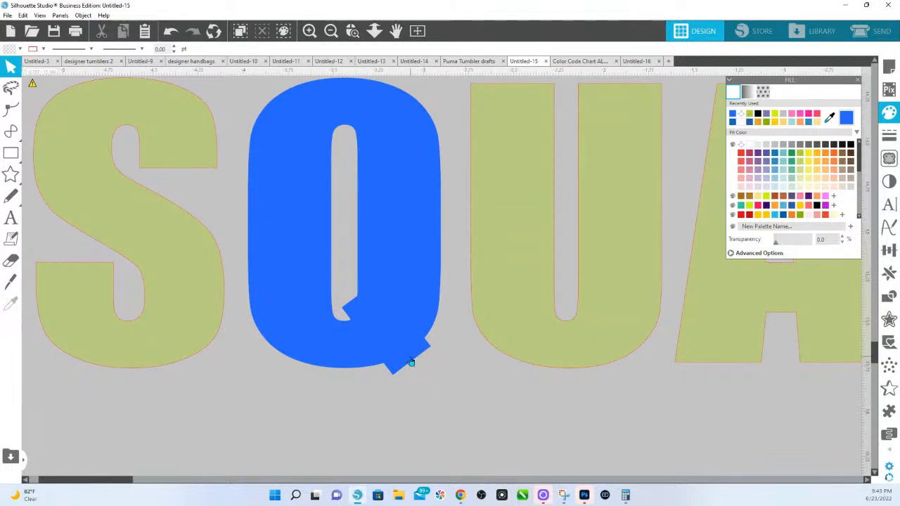
pyautogui.moveTo(411, 362); pyautogui.dragTo(410, 363)
pyautogui.moveTo(430, 422); pyautogui.dragTo(357, 298)
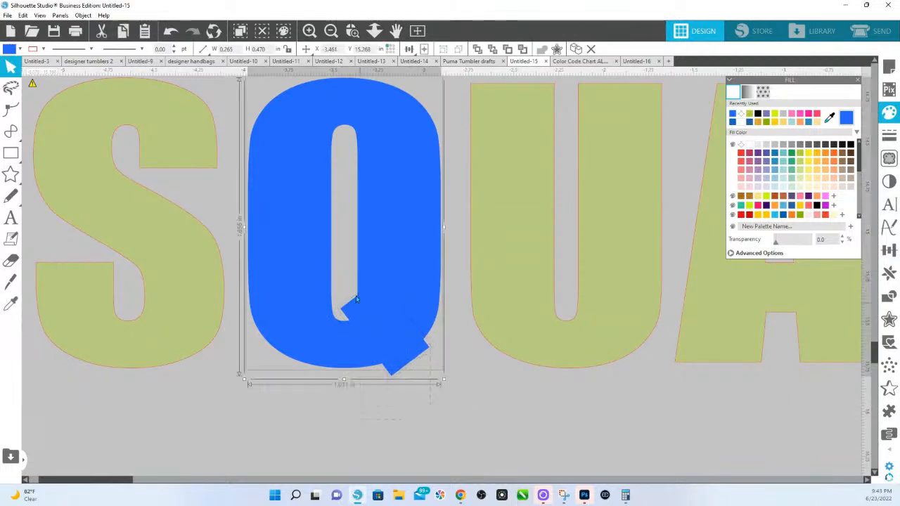
pyautogui.click(558, 51)
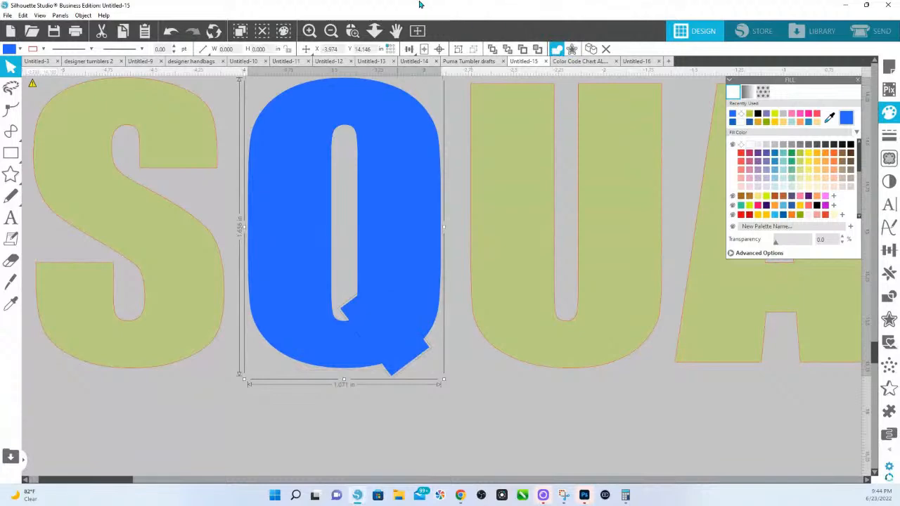
# Group the welded blue Q with the other letters of the lower SQUAD and copy the group.
pyautogui.click(375, 30)
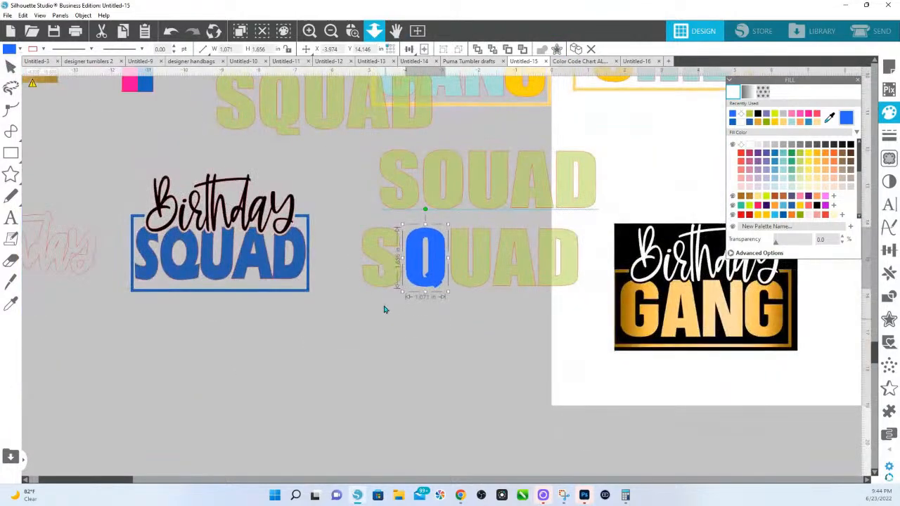
pyautogui.moveTo(384, 307); pyautogui.dragTo(566, 265)
pyautogui.press('i')
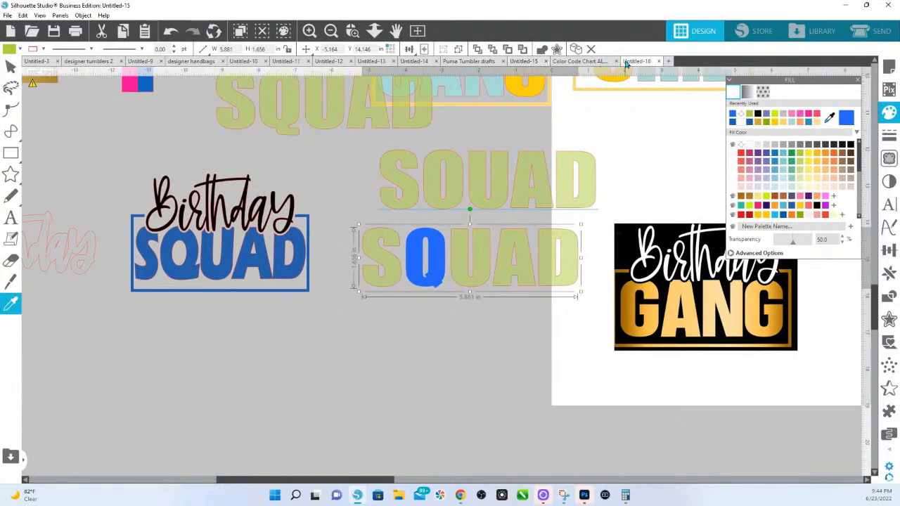
# In Untitled-16, duplicate the upper Birthday GANG design below Birthday GIRL and delete the copy's GANG letters.
pyautogui.click(633, 61)
pyautogui.click(268, 193)
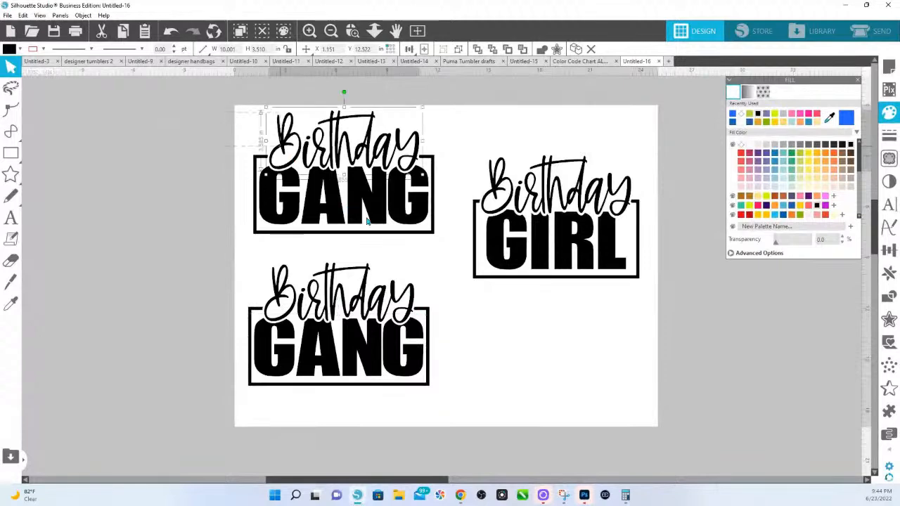
pyautogui.moveTo(411, 222); pyautogui.dragTo(637, 404)
pyautogui.click(621, 394)
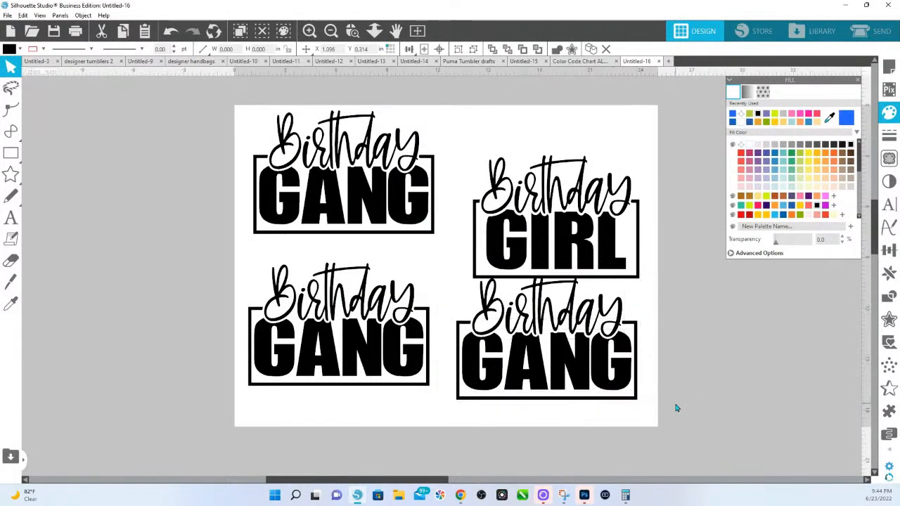
pyautogui.press('Delete')
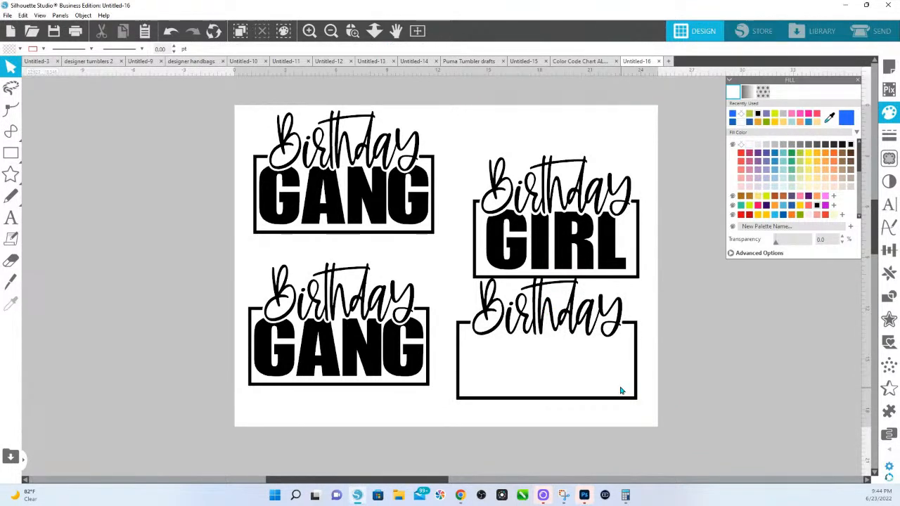
# Paste the SQUAD lettering and enlarge it to about 12.99 in wide over the upper design, matching the height of its GANG letters.
pyautogui.hotkey('ctrl', 'v')
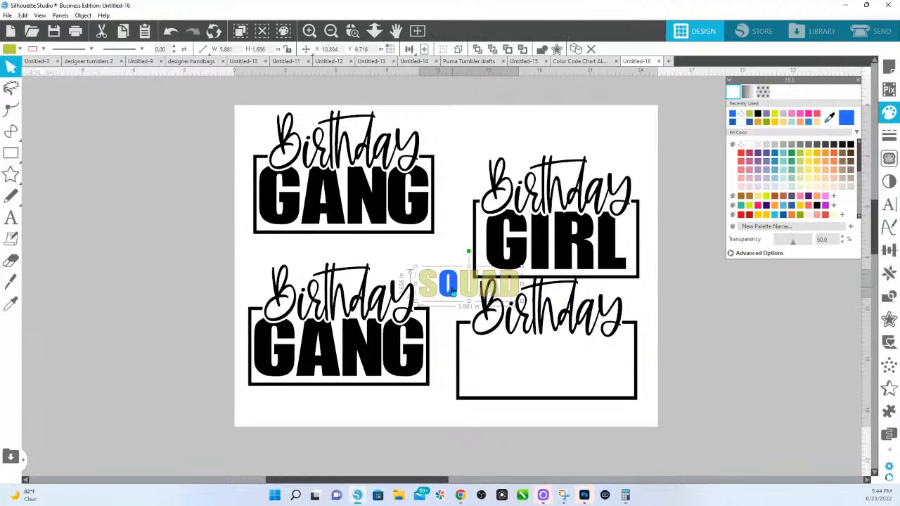
pyautogui.moveTo(473, 281); pyautogui.dragTo(324, 218)
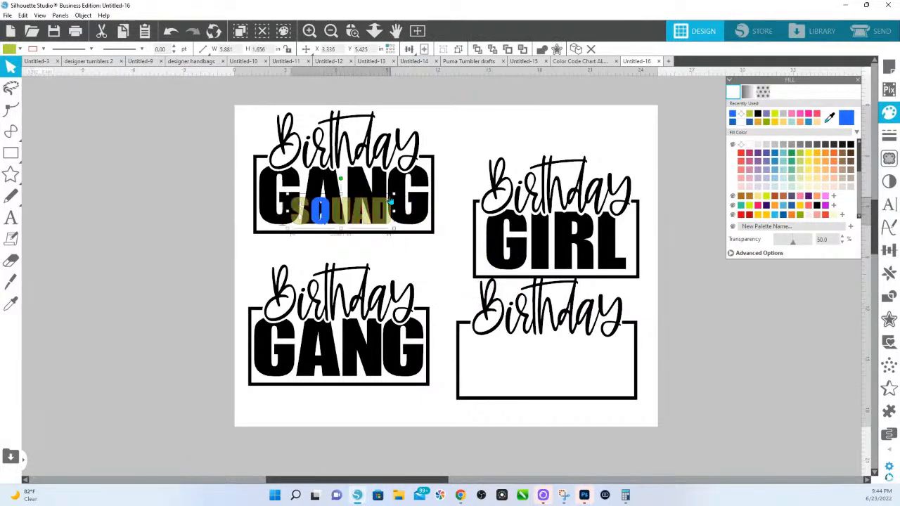
pyautogui.moveTo(394, 194); pyautogui.dragTo(507, 145)
pyautogui.moveTo(359, 212); pyautogui.dragTo(332, 202)
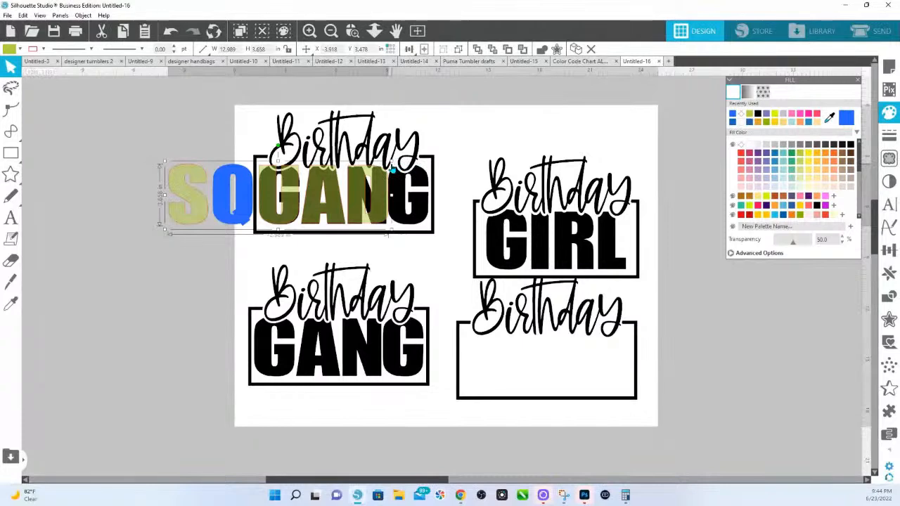
# Move the SQUAD lettering onto the empty Birthday frame below Birthday GIRL and ungroup its letters.
pyautogui.moveTo(334, 201); pyautogui.dragTo(601, 363)
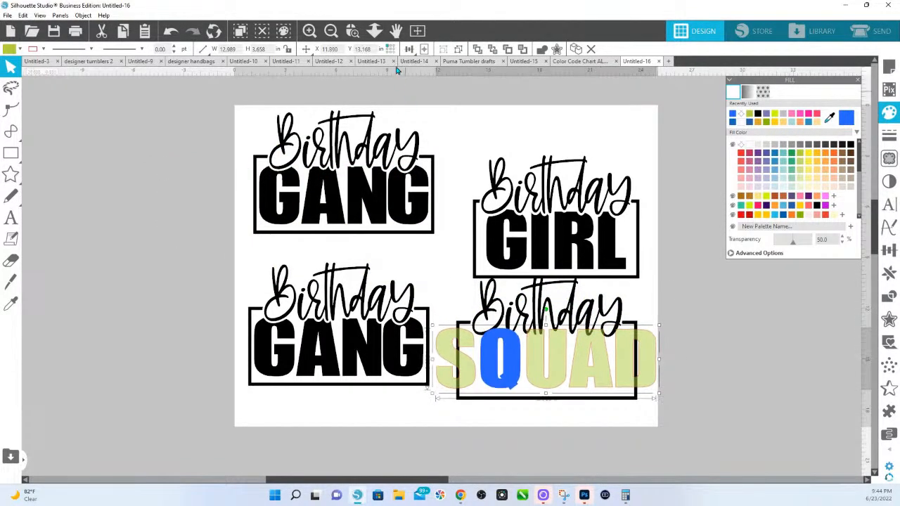
pyautogui.click(352, 30)
pyautogui.click(698, 408)
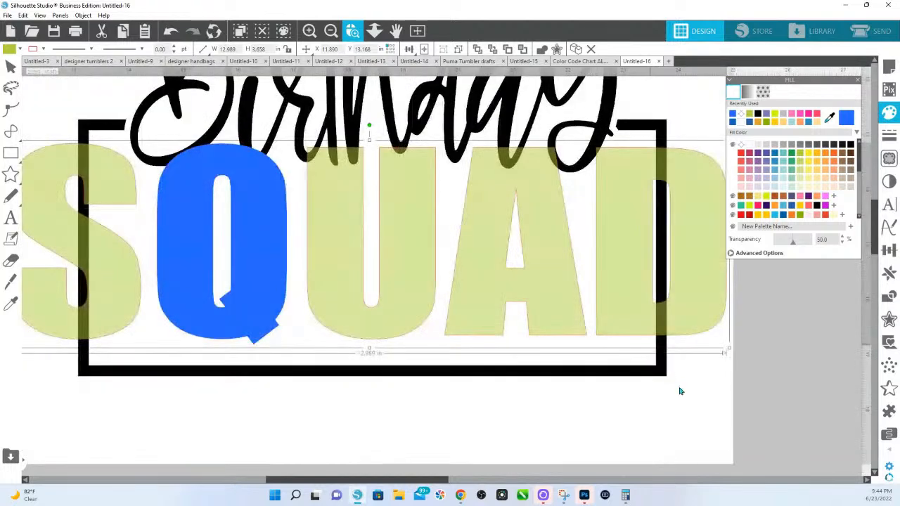
pyautogui.rightClick(647, 322)
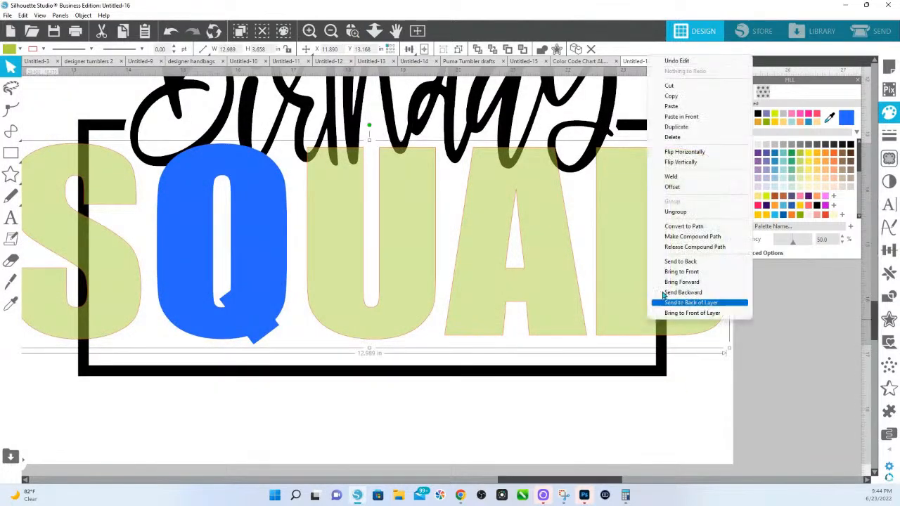
pyautogui.click(675, 211)
pyautogui.click(273, 400)
# Nudge the blue Q toward the S until only a slight gap remains between the two letters.
pyautogui.click(240, 307)
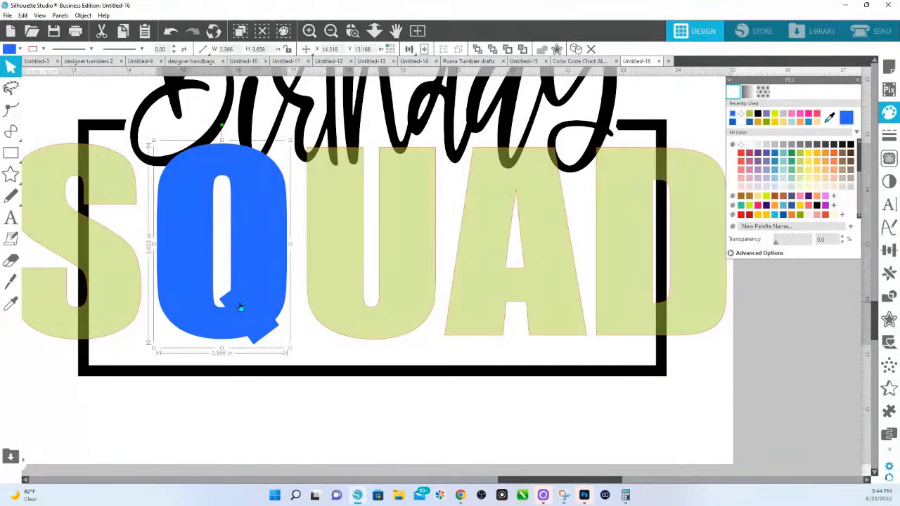
pyautogui.press('Left')
pyautogui.press('Left')
pyautogui.press('Left')
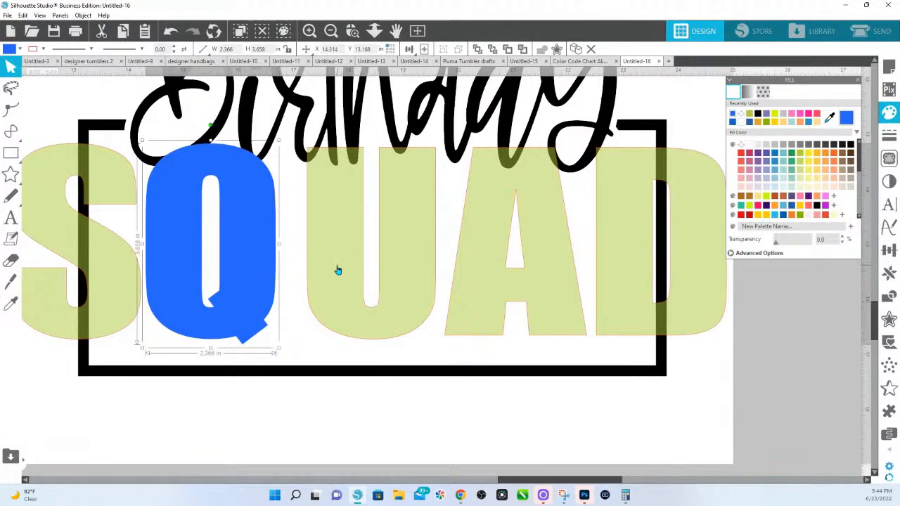
# Shift the U, A and D together toward the Q to close up the wide gap after it.
pyautogui.click(337, 270)
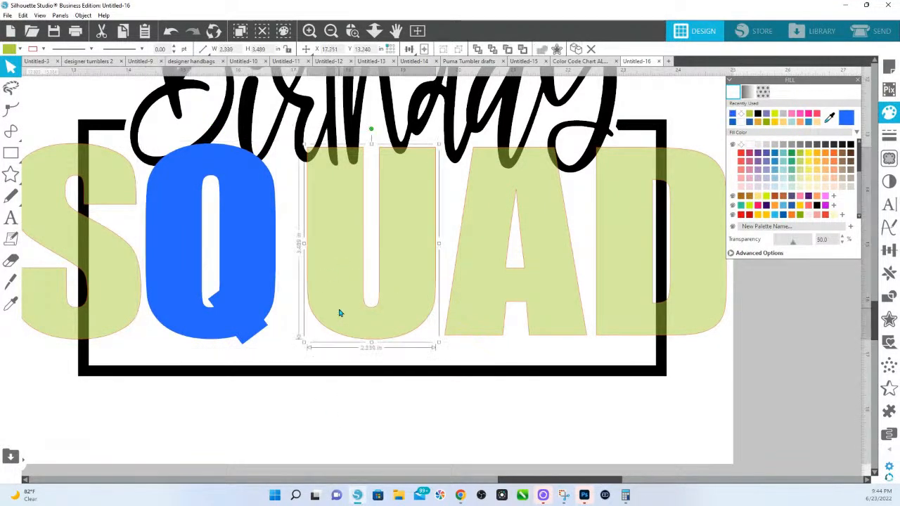
pyautogui.keyDown('shift'); pyautogui.click(464, 311); pyautogui.keyUp('shift')
pyautogui.keyDown('shift'); pyautogui.click(616, 285); pyautogui.keyUp('shift')
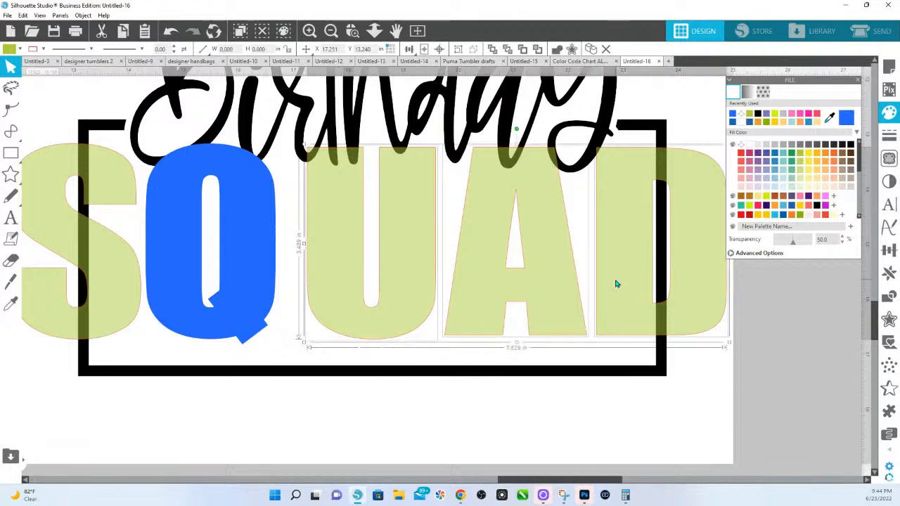
pyautogui.press('Left')
pyautogui.press('Left')
pyautogui.press('Left')
pyautogui.press('Left')
pyautogui.press('Left')
pyautogui.press('Left')
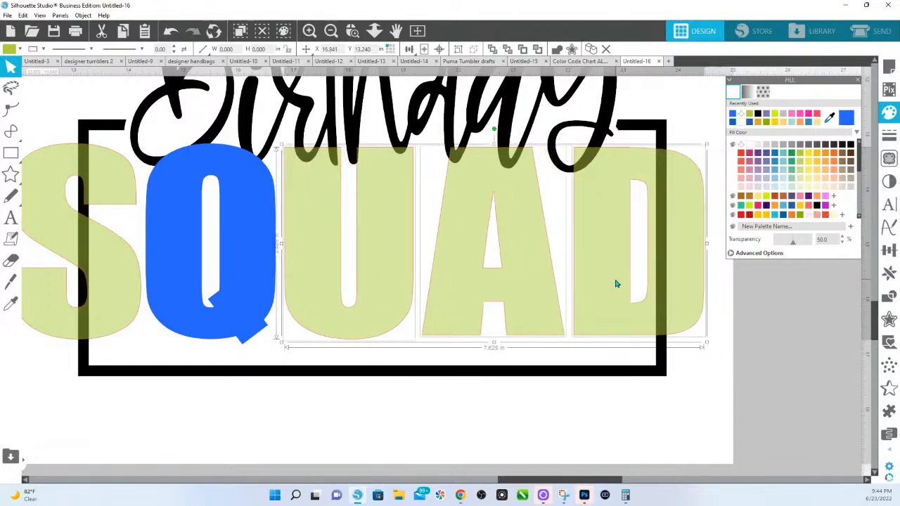
# Nudge the A and D together toward the U, and tighten the D against the A.
pyautogui.keyDown('shift'); pyautogui.click(396, 313); pyautogui.keyUp('shift')
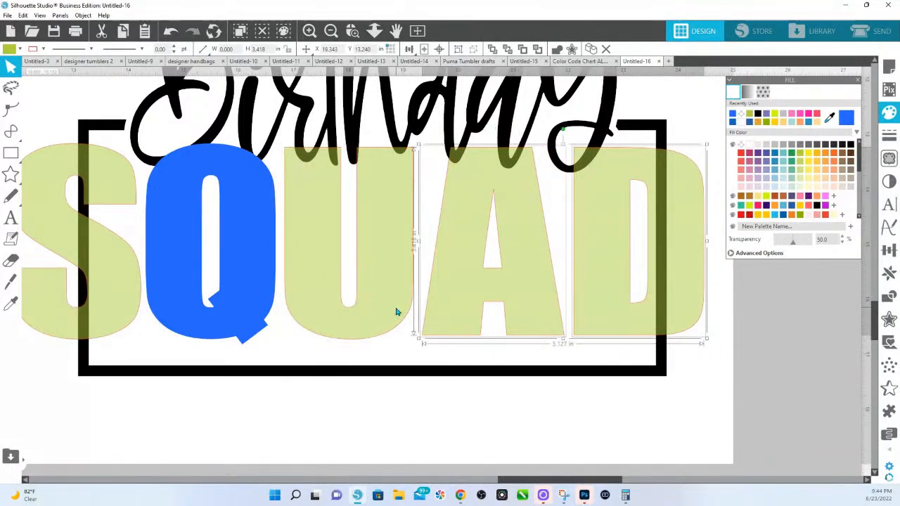
pyautogui.press('Left')
pyautogui.press('Left')
pyautogui.press('Left')
pyautogui.keyDown('shift'); pyautogui.click(450, 280); pyautogui.keyUp('shift')
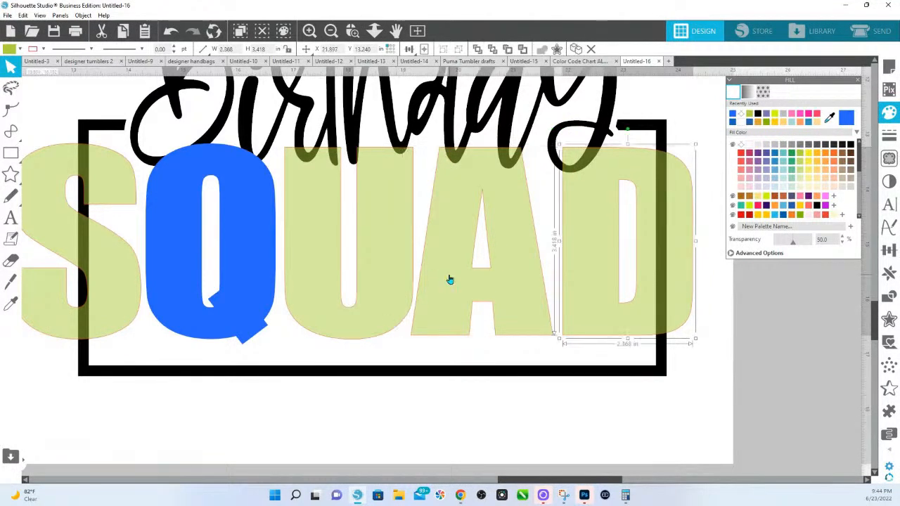
pyautogui.press('Left')
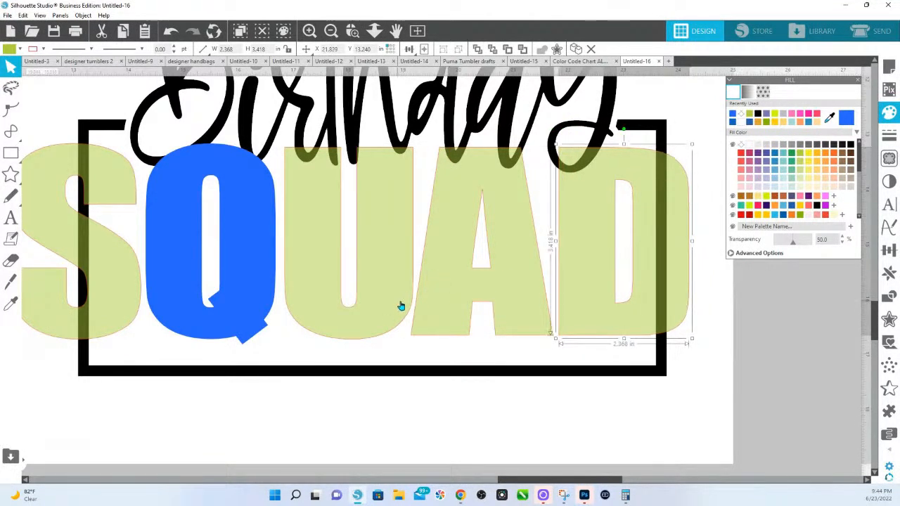
# Tighten the U, A and D against the Q, and bring the whole QUAD part slightly closer to the S.
pyautogui.keyDown('shift'); pyautogui.click(457, 303); pyautogui.keyUp('shift')
pyautogui.keyDown('shift'); pyautogui.click(408, 306); pyautogui.keyUp('shift')
pyautogui.press('Left')
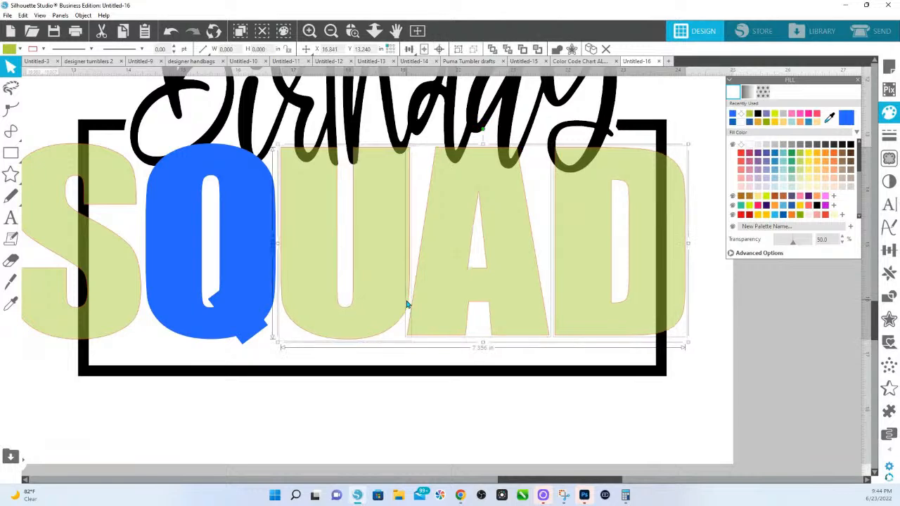
pyautogui.press('Left')
pyautogui.press('Right')
pyautogui.keyDown('shift'); pyautogui.click(262, 300); pyautogui.keyUp('shift')
pyautogui.press('Left')
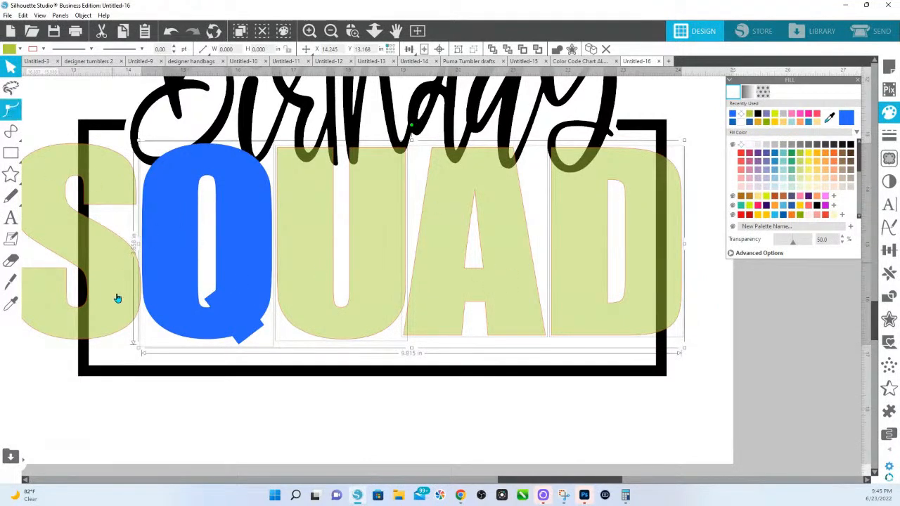
pyautogui.press('Right')
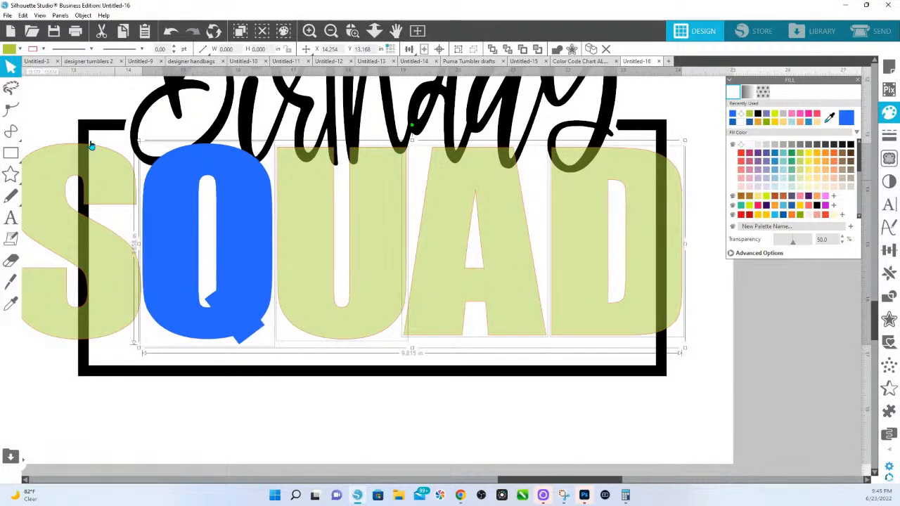
# Fill the S, U, A and D with the blue of the Q and group all the SQUAD letters.
pyautogui.click(124, 288)
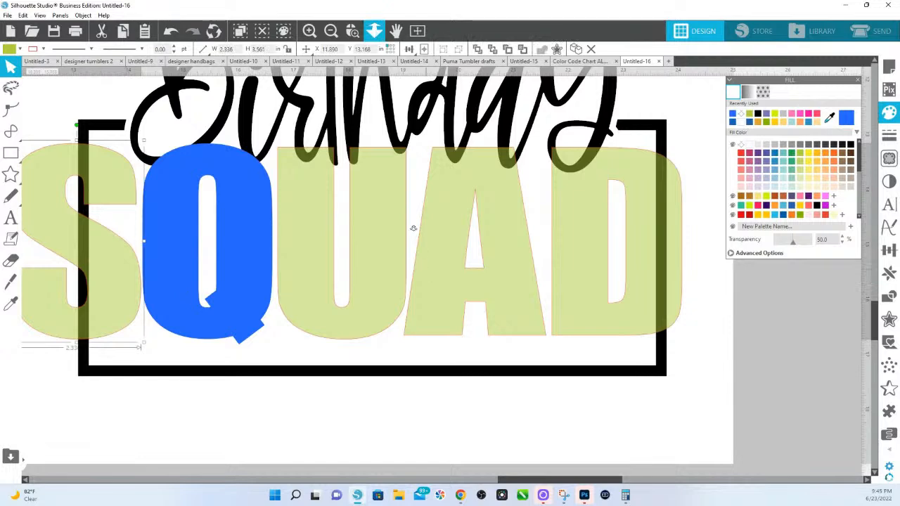
pyautogui.scroll(-3, 413, 228)
pyautogui.click(373, 281)
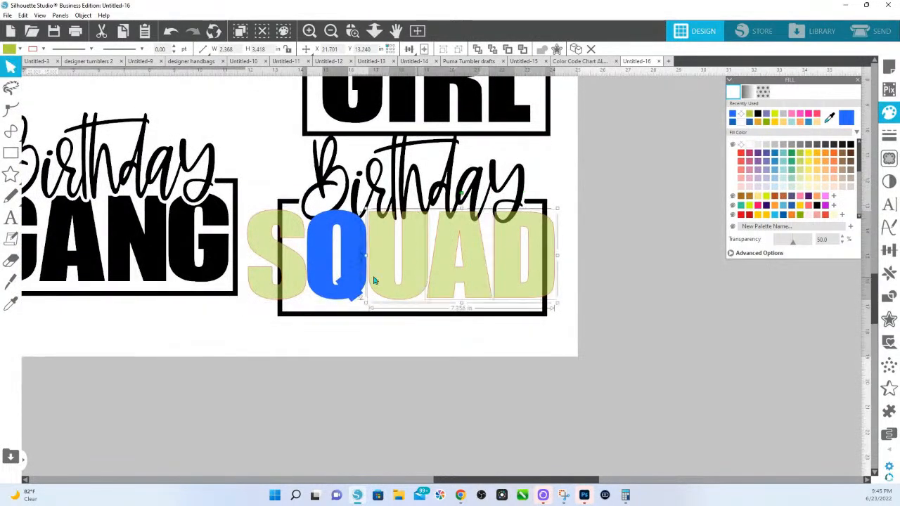
pyautogui.keyDown('shift'); pyautogui.click(361, 279); pyautogui.keyUp('shift')
pyautogui.keyDown('shift'); pyautogui.click(299, 286); pyautogui.keyUp('shift')
pyautogui.press('i')
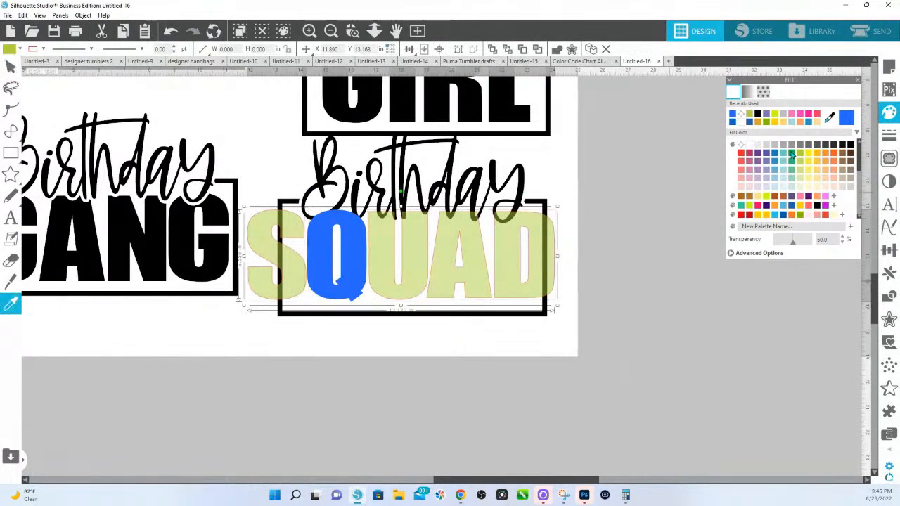
pyautogui.click(354, 254)
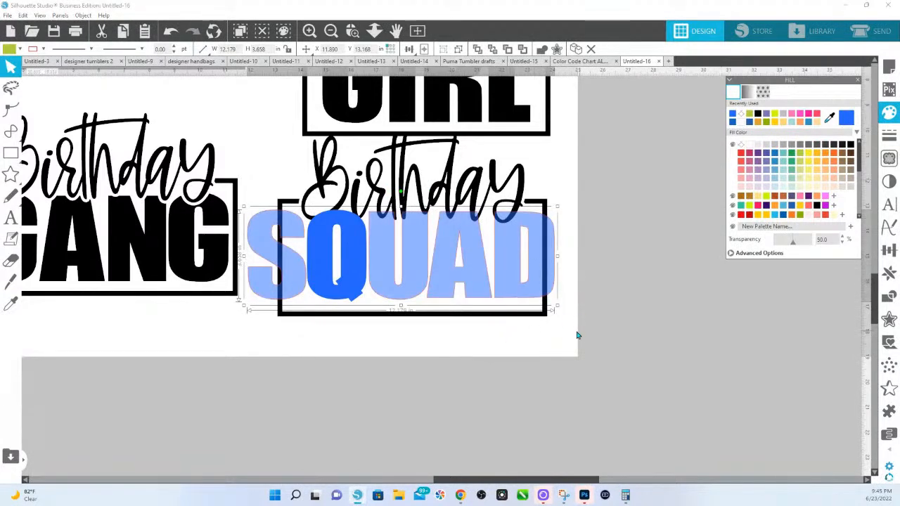
# Move the blue SQUAD lettering slightly lower in its frame and add the frame to the selection.
pyautogui.moveTo(532, 287); pyautogui.dragTo(534, 291)
pyautogui.keyDown('shift'); pyautogui.click(537, 314); pyautogui.keyUp('shift')
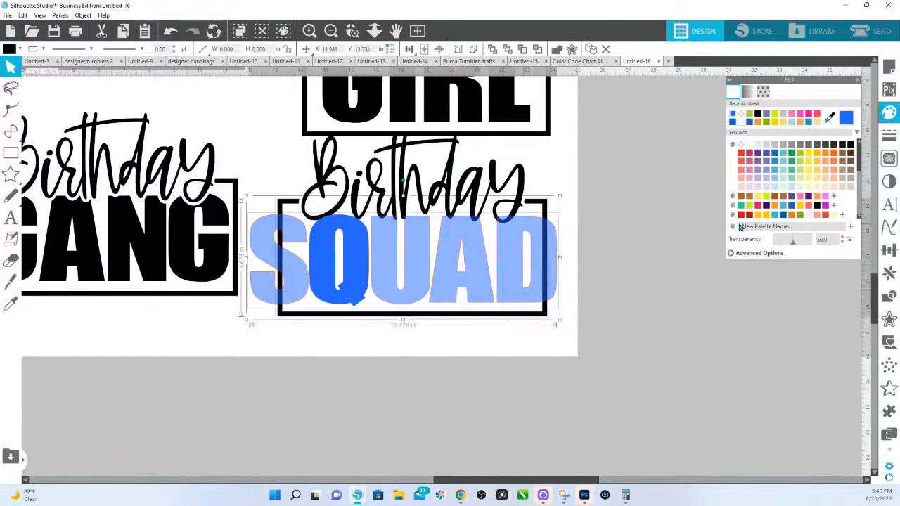
# Try to center the SQUAD lettering and its frame on each other in both directions.
pyautogui.click(890, 251)
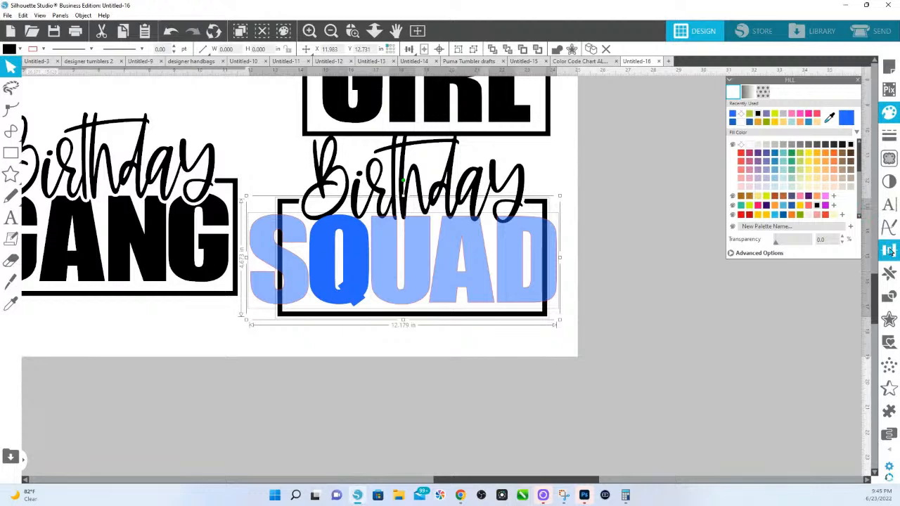
pyautogui.click(440, 49)
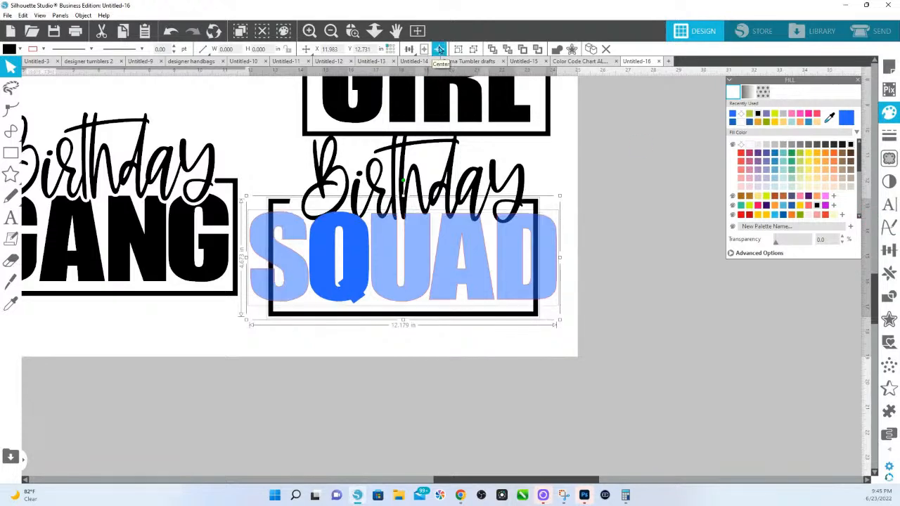
pyautogui.hotkey('ctrl', 'z')
pyautogui.hotkey('ctrl', 'z')
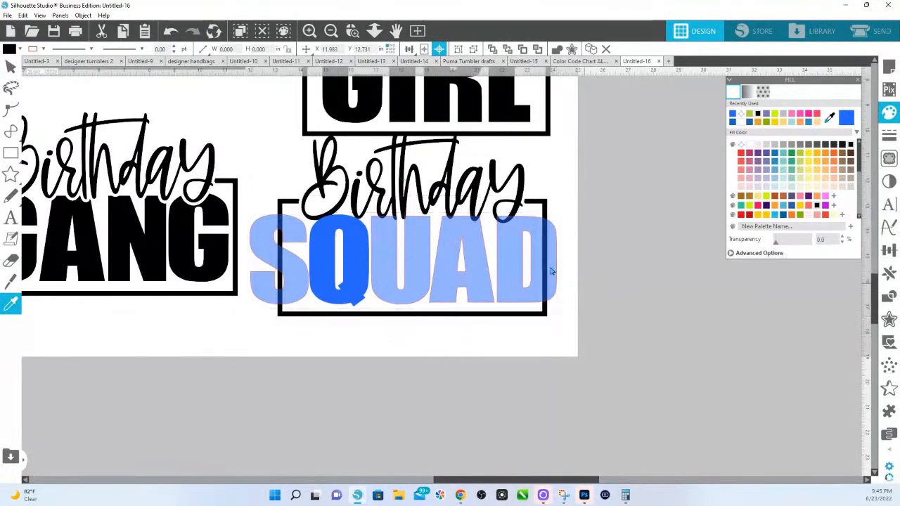
pyautogui.hotkey('ctrl', 'y')
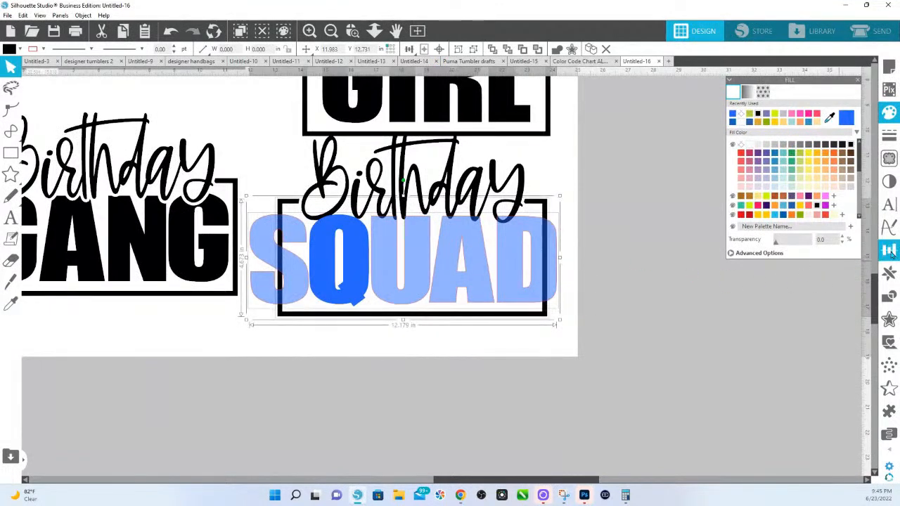
# Align the SQUAD lettering and its frame by their vertical centers only, leaving nothing selected.
pyautogui.click(890, 252)
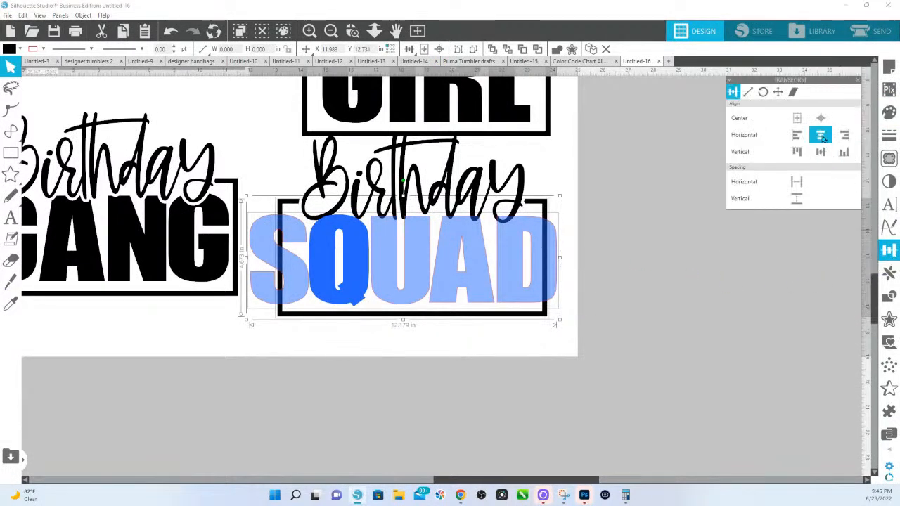
pyautogui.click(822, 152)
pyautogui.click(551, 324)
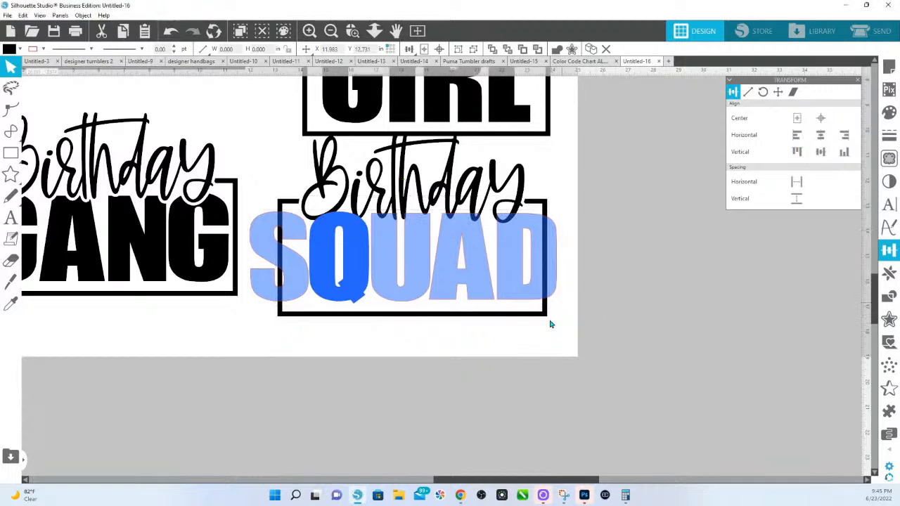
# Edit the frame's points and extend its right side outward past the D of SQUAD.
pyautogui.doubleClick(535, 318)
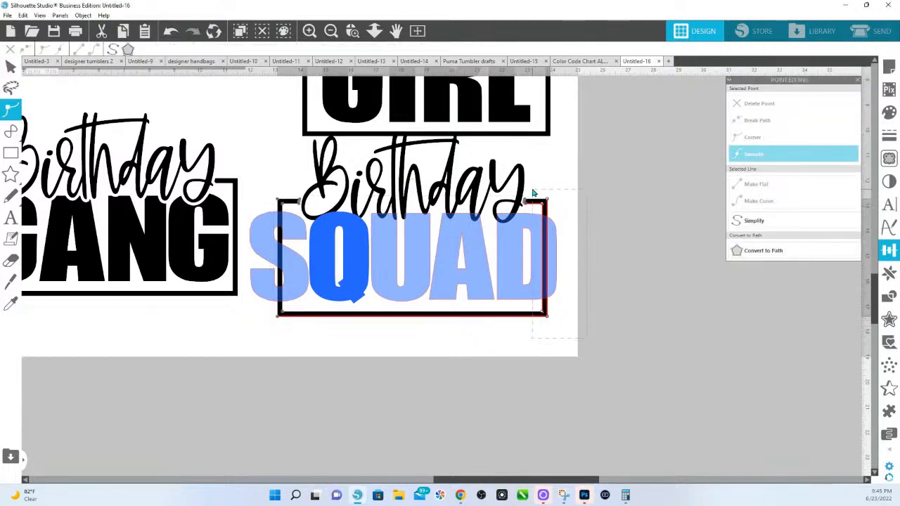
pyautogui.press('Right')
pyautogui.press('Right')
pyautogui.press('Right')
pyautogui.press('Right')
pyautogui.press('Right')
pyautogui.press('Right')
pyautogui.press('Right')
pyautogui.press('Right')
pyautogui.press('Right')
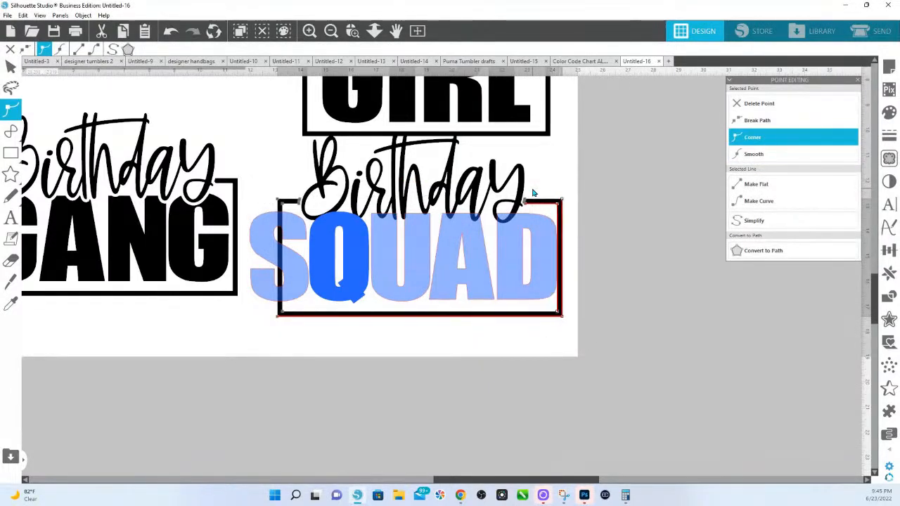
# Extend the left side of the SQUAD frame outward until it clears the S.
pyautogui.moveTo(259, 203); pyautogui.dragTo(281, 317)
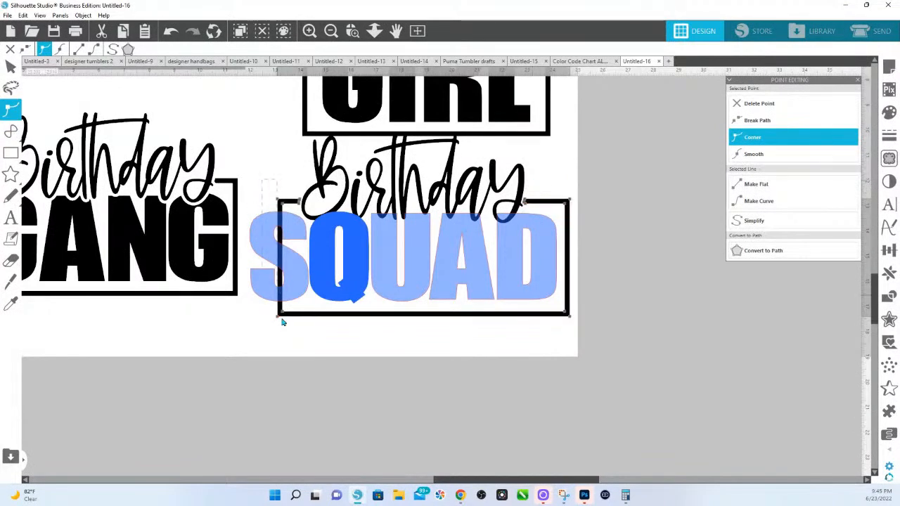
pyautogui.press('Left')
pyautogui.press('Left')
pyautogui.press('Left')
pyautogui.press('Left')
pyautogui.press('Left')
pyautogui.press('Left')
pyautogui.press('Left')
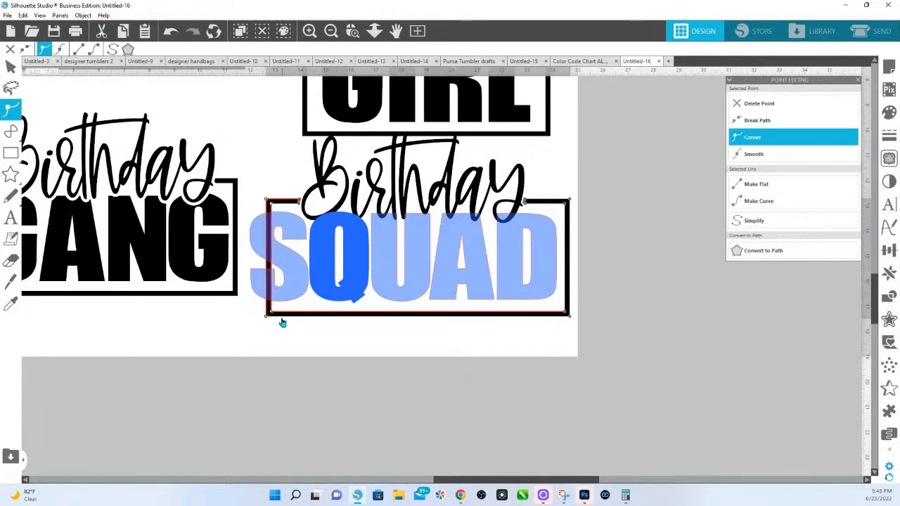
pyautogui.press('Left')
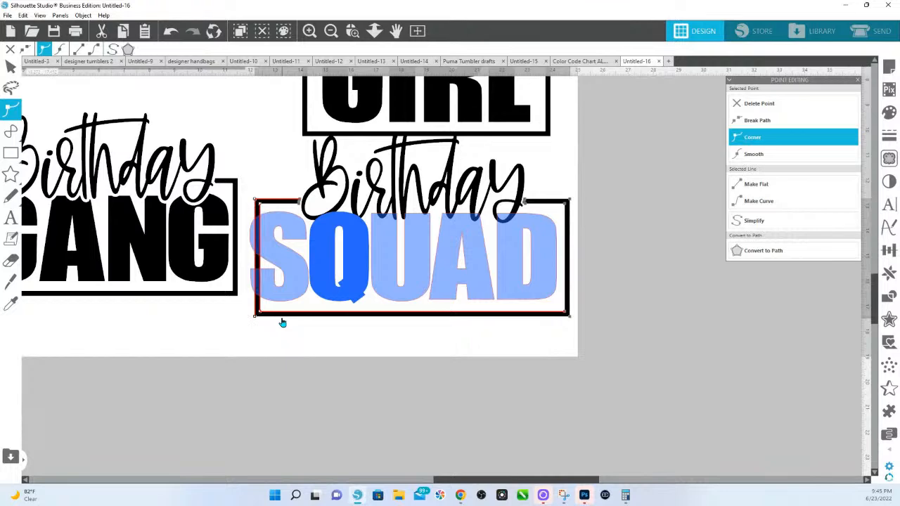
pyautogui.press('Left')
pyautogui.press('Left')
pyautogui.press('Left')
pyautogui.press('Left')
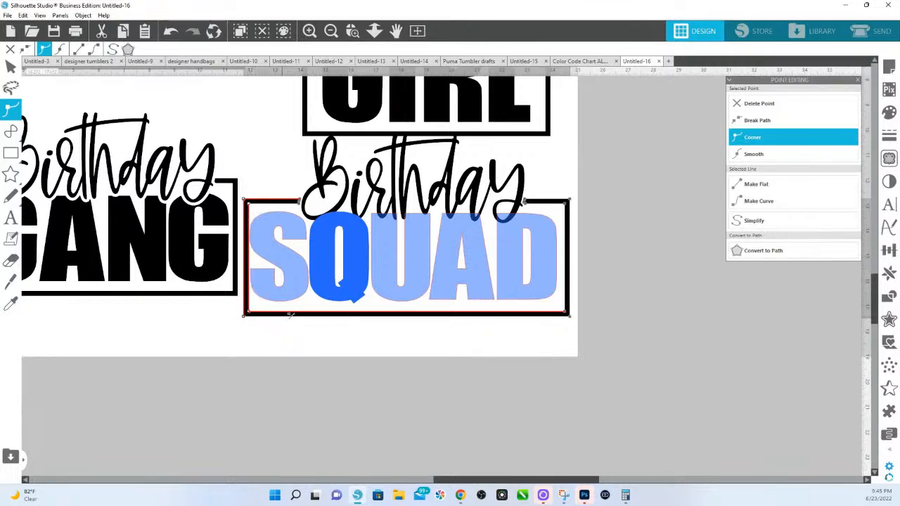
# Move the right side of the SQUAD frame slightly farther out to widen the margin beside the D.
pyautogui.moveTo(588, 340); pyautogui.dragTo(561, 187)
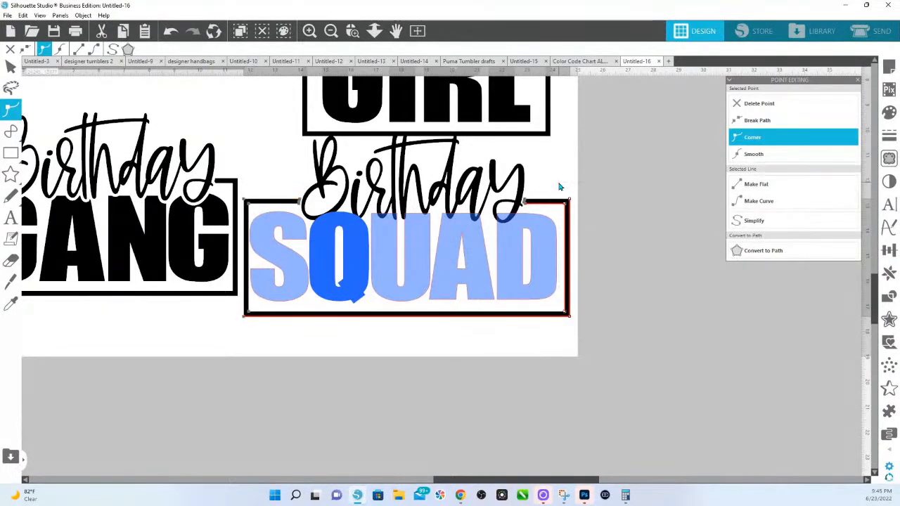
pyautogui.press('Right')
pyautogui.press('Right')
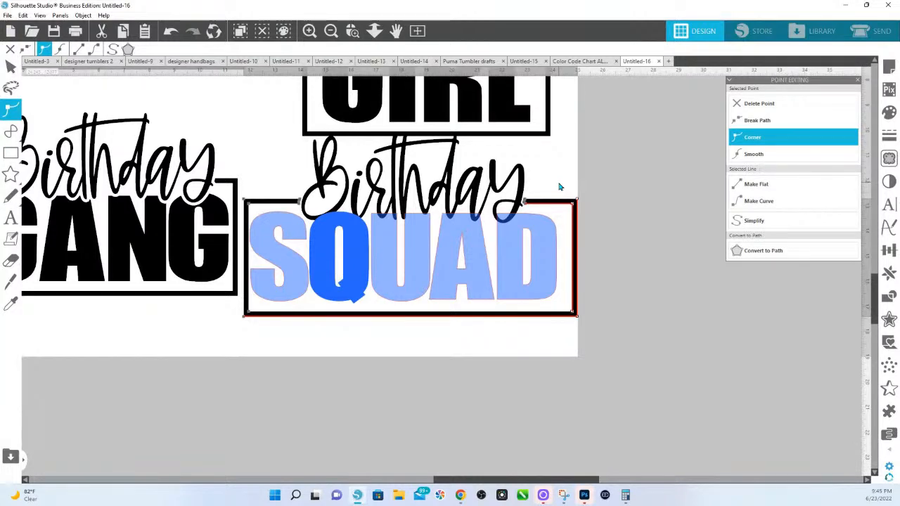
pyautogui.press('Left')
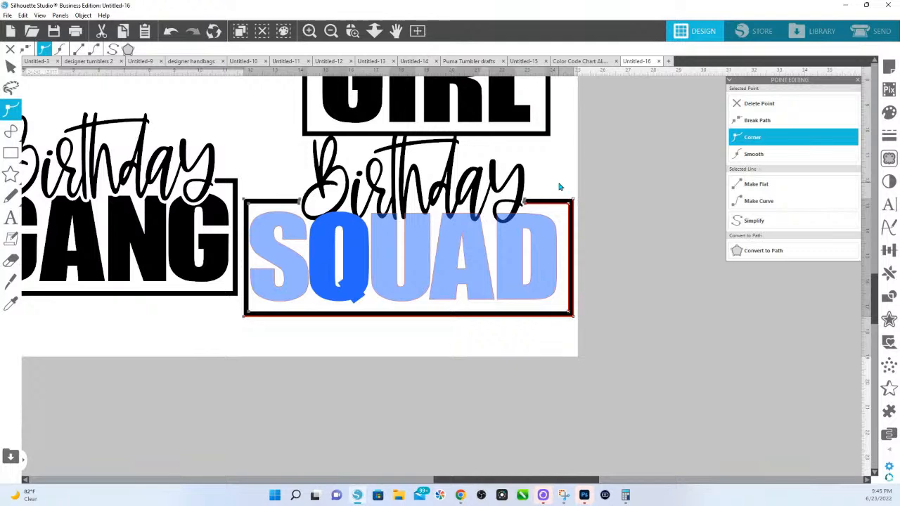
# Move the left side of the SQUAD frame slightly inward to narrow the margin beside the S.
pyautogui.moveTo(221, 184); pyautogui.dragTo(279, 336)
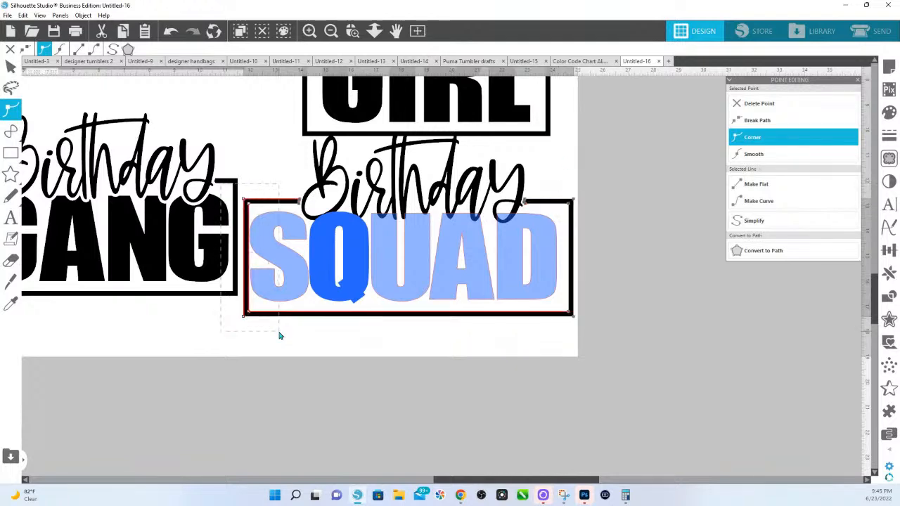
pyautogui.press('Right')
pyautogui.press('Right')
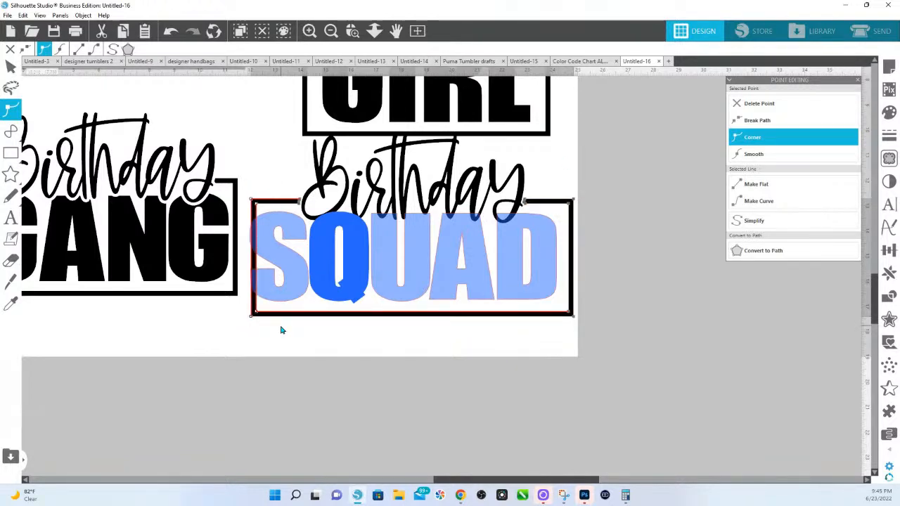
# Center the SQUAD lettering inside its resized frame and leave everything deselected.
pyautogui.click(365, 275)
pyautogui.moveTo(356, 275); pyautogui.dragTo(365, 275)
pyautogui.moveTo(631, 357); pyautogui.dragTo(502, 272)
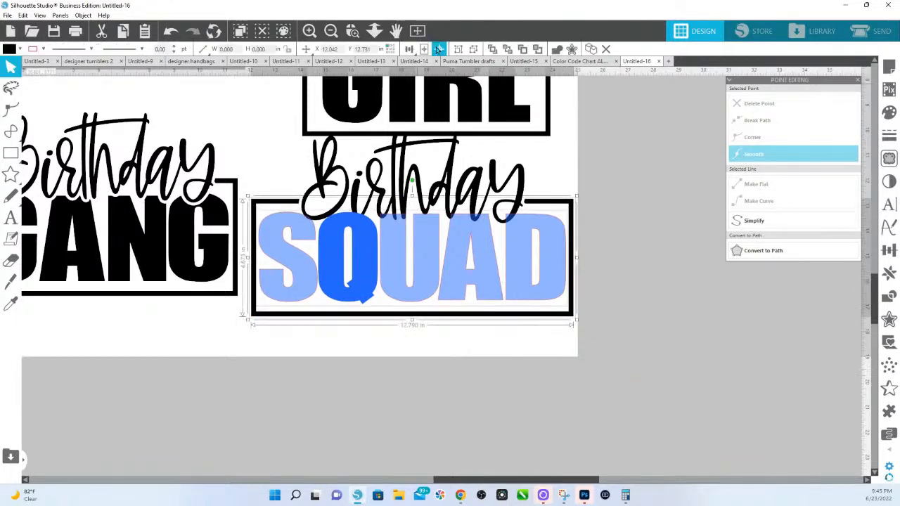
pyautogui.click(439, 50)
pyautogui.click(567, 361)
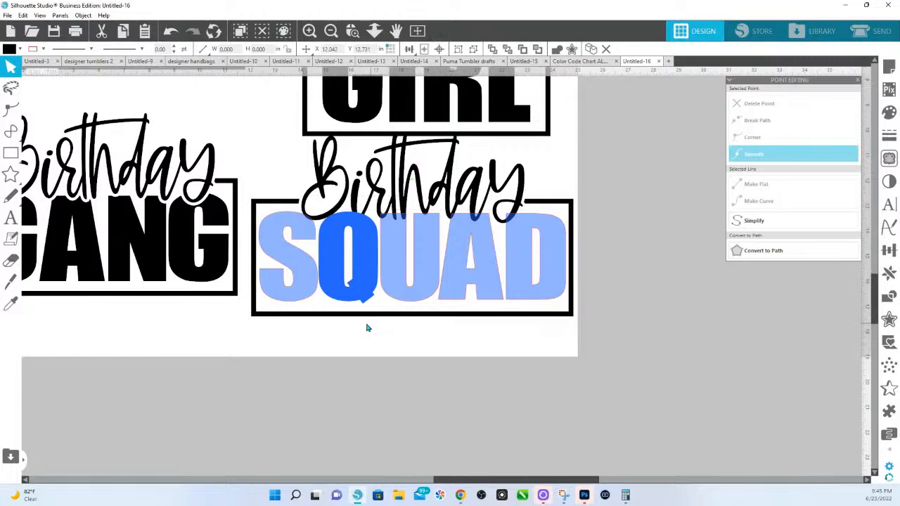
# Create a 0.125 in offset with rounded corners around the Birthday script above SQUAD and fill it with magenta.
pyautogui.click(426, 216)
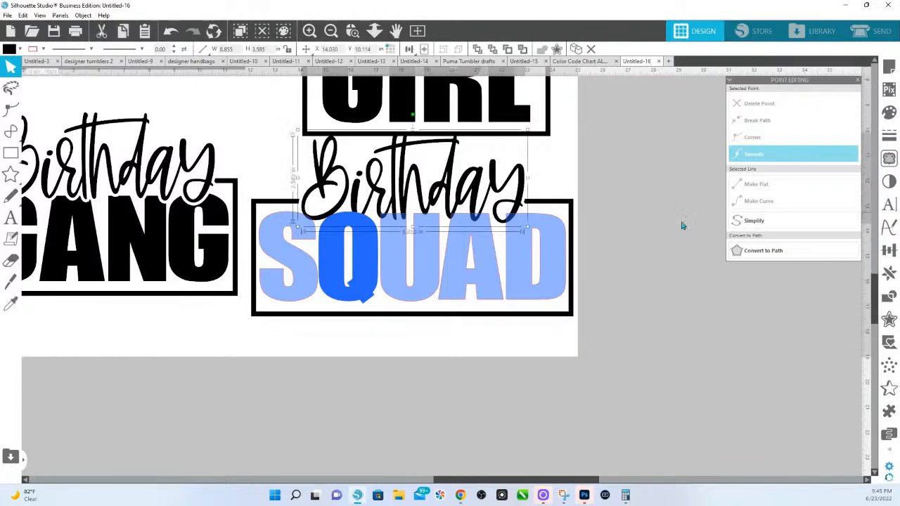
pyautogui.click(889, 317)
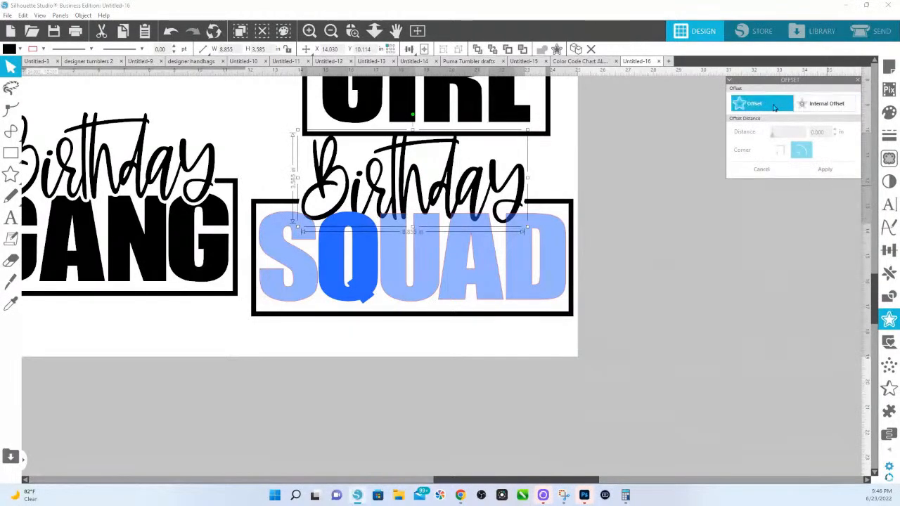
pyautogui.click(764, 106)
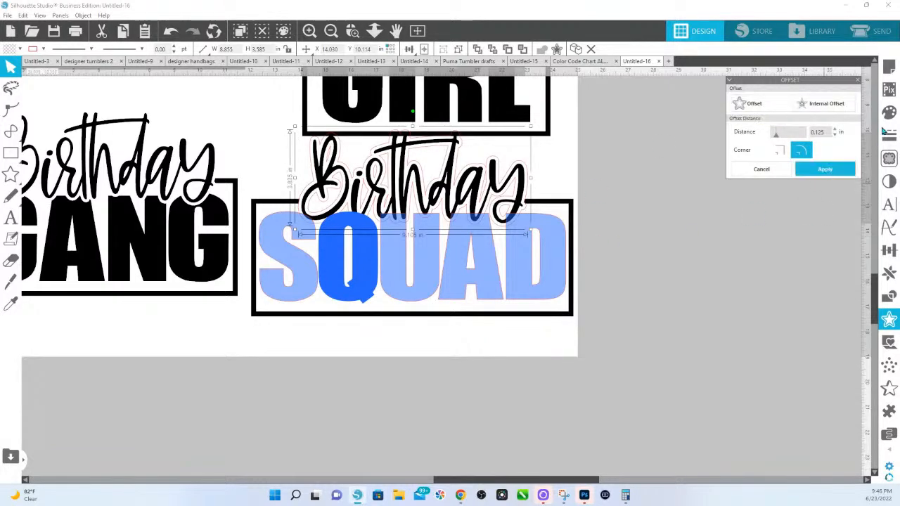
pyautogui.click(889, 114)
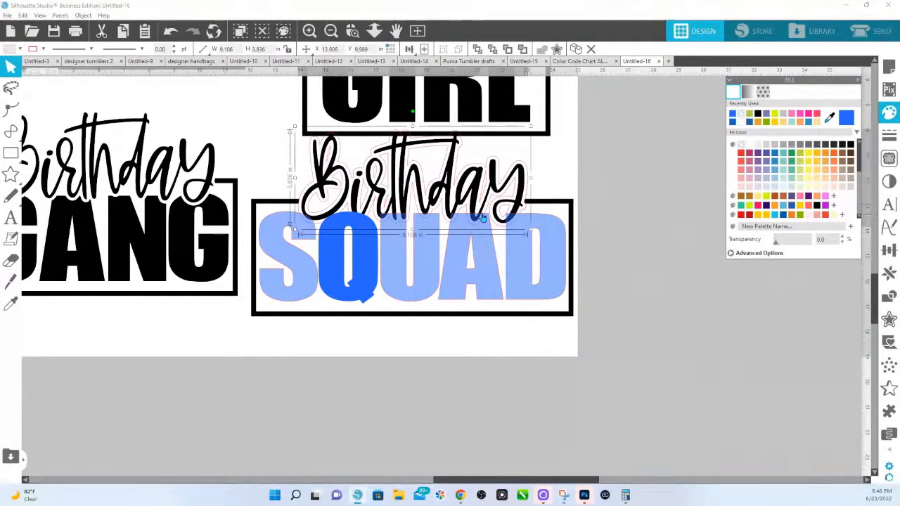
pyautogui.click(827, 205)
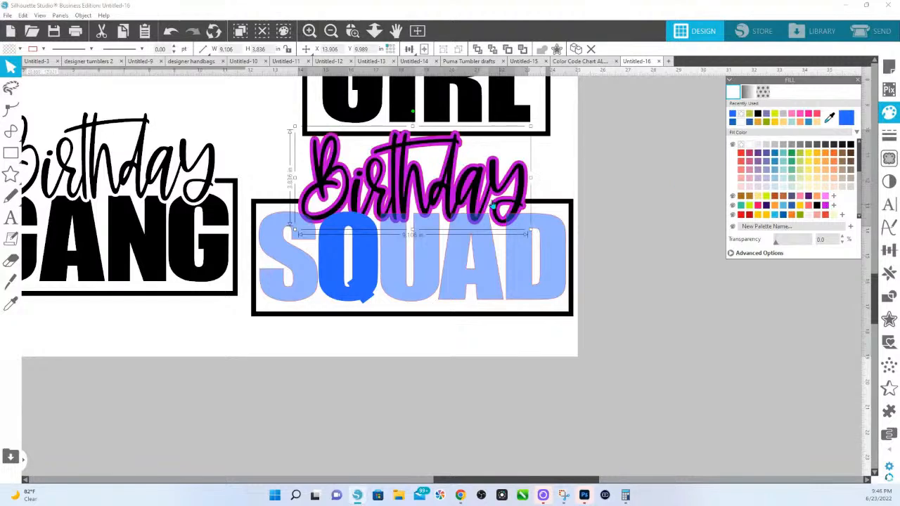
# Bring the magenta offset to the front and subtract it from the SQUAD letters.
pyautogui.rightClick(496, 202)
pyautogui.click(491, 201)
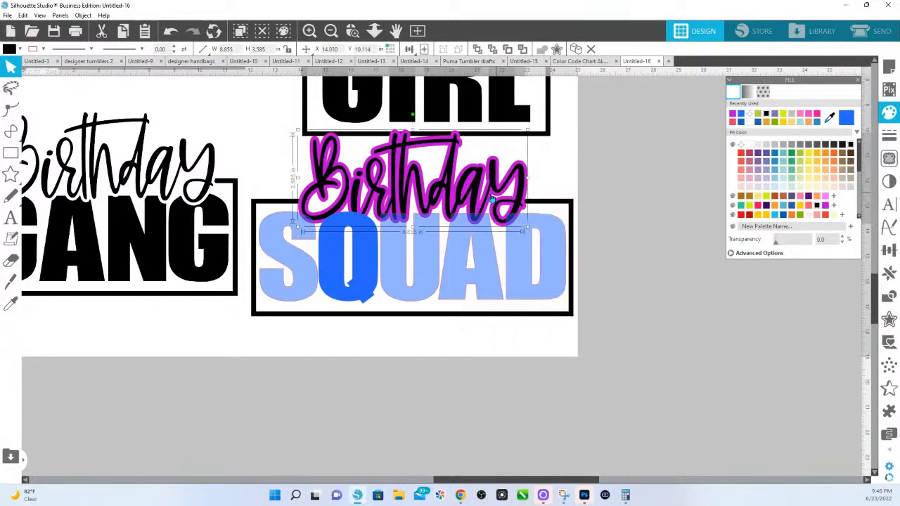
pyautogui.rightClick(491, 201)
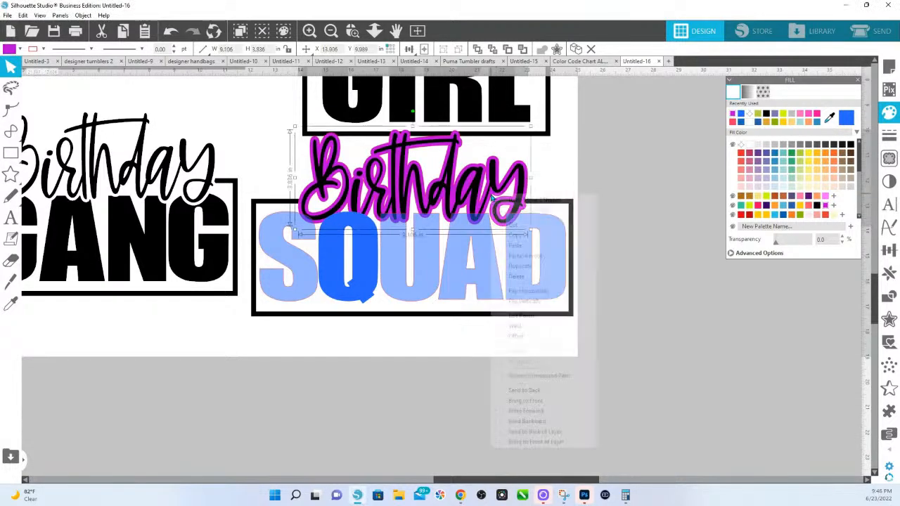
pyautogui.click(527, 400)
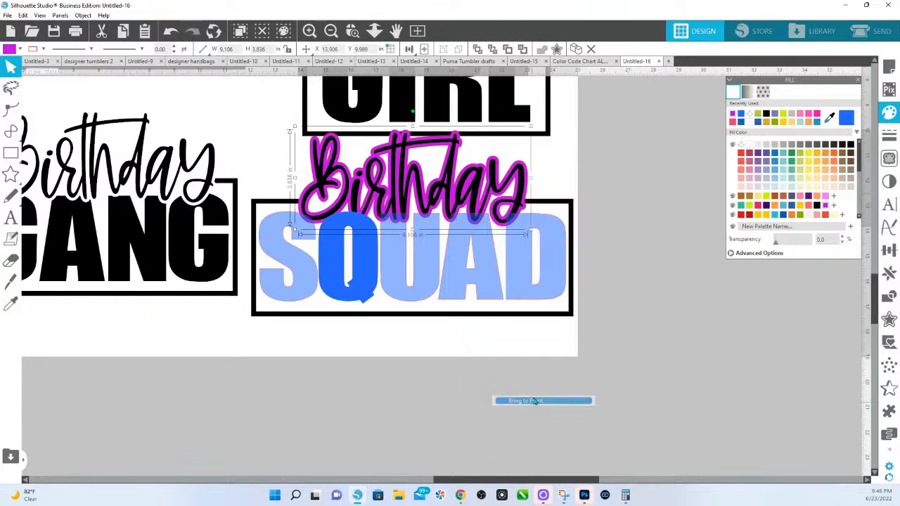
pyautogui.click(482, 259)
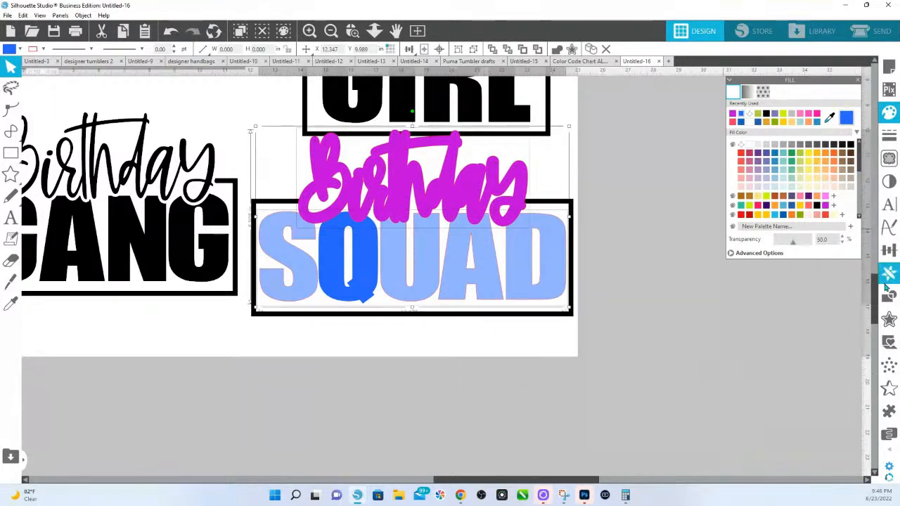
pyautogui.click(889, 295)
pyautogui.click(818, 104)
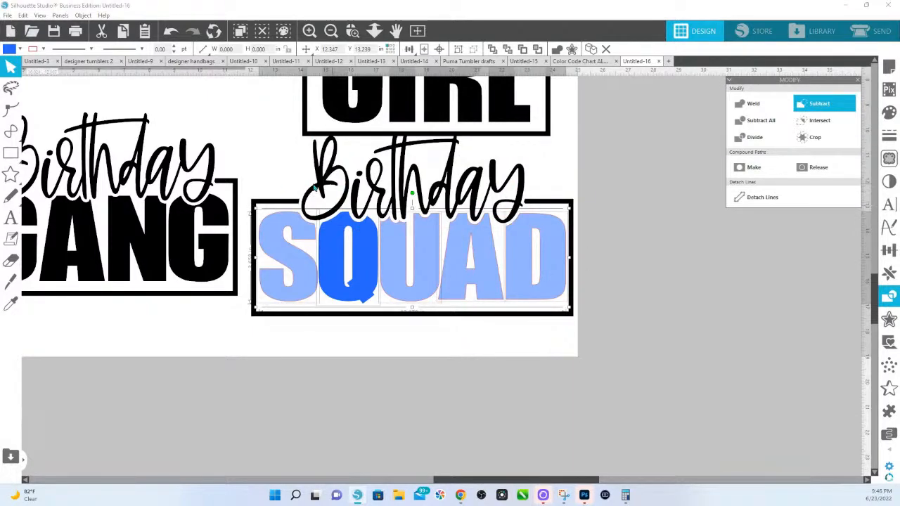
# Group the cut SQUAD letters and fill them with the black picked from the Birthday script.
pyautogui.hotkey('ctrl', 'g')
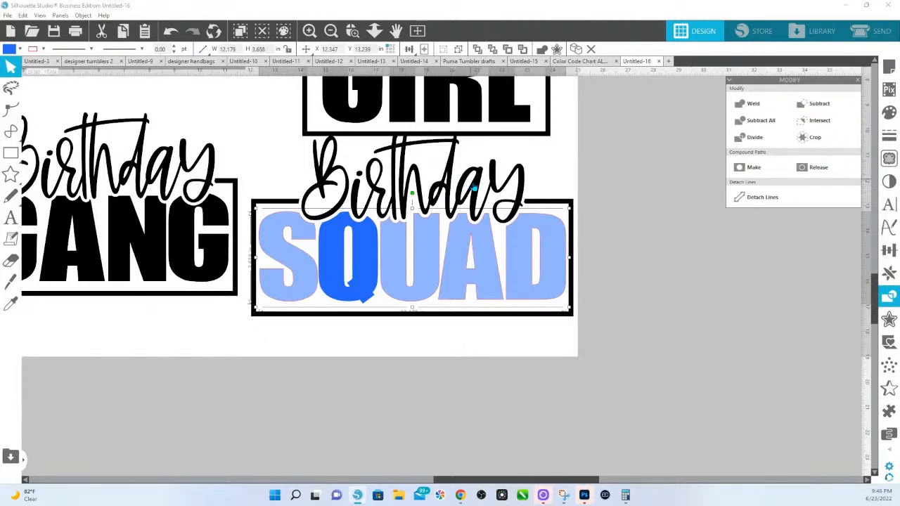
pyautogui.click(11, 303)
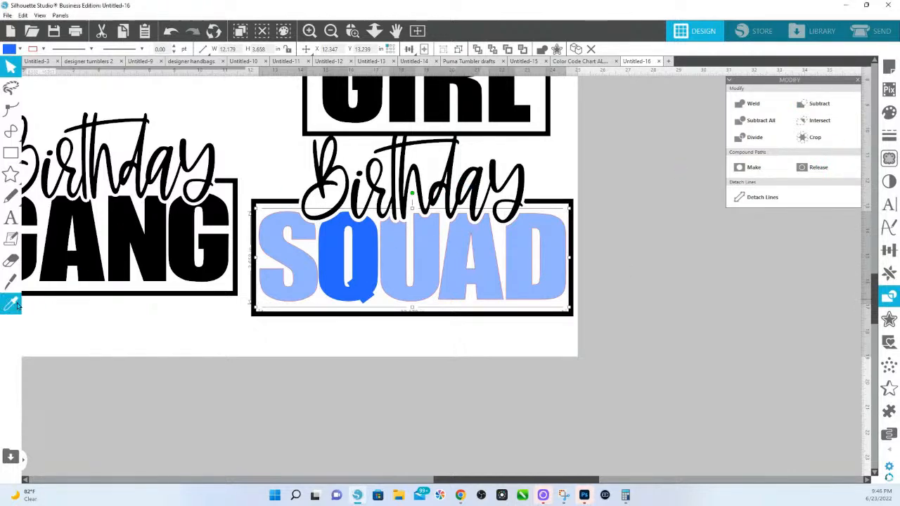
pyautogui.click(350, 191)
pyautogui.click(631, 363)
pyautogui.moveTo(643, 366); pyautogui.dragTo(346, 188)
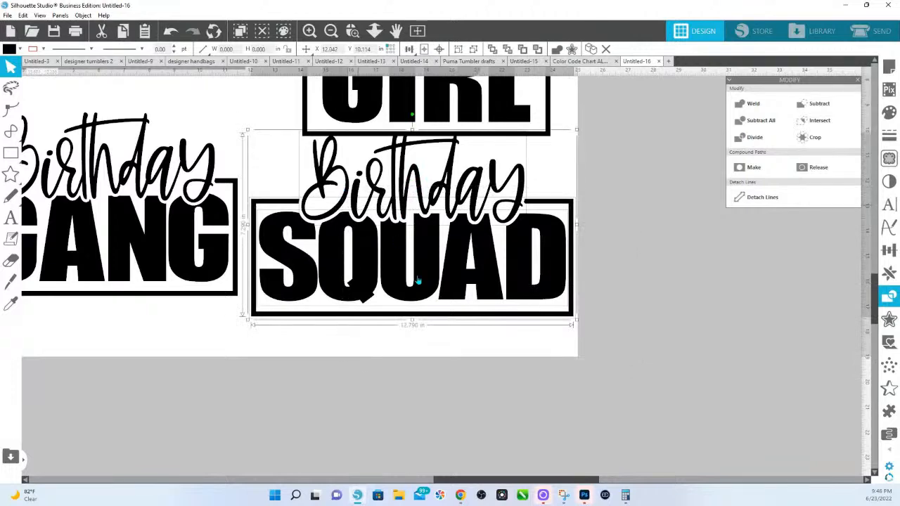
pyautogui.click(465, 329)
# Move the Birthday Girl and Birthday Squad designs up so they sit beside the two Birthday Gang designs.
pyautogui.click(374, 30)
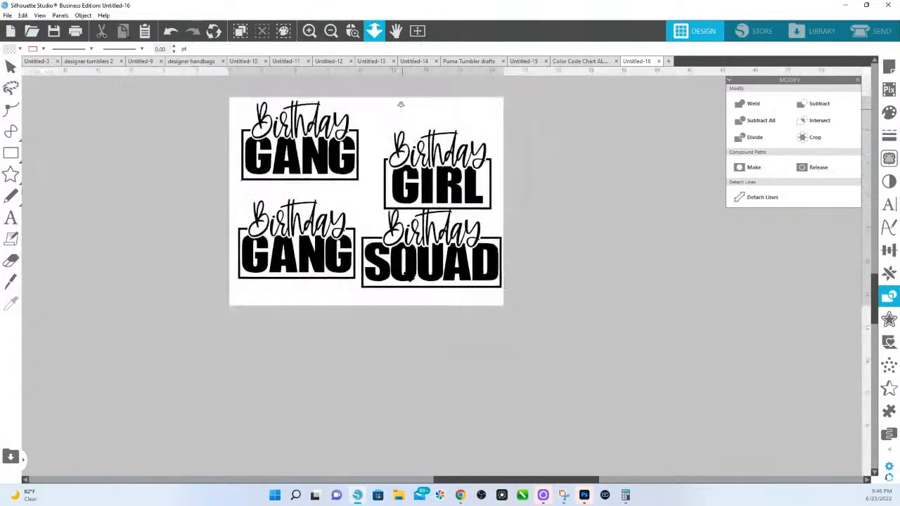
pyautogui.click(387, 127)
pyautogui.moveTo(387, 126); pyautogui.dragTo(467, 192)
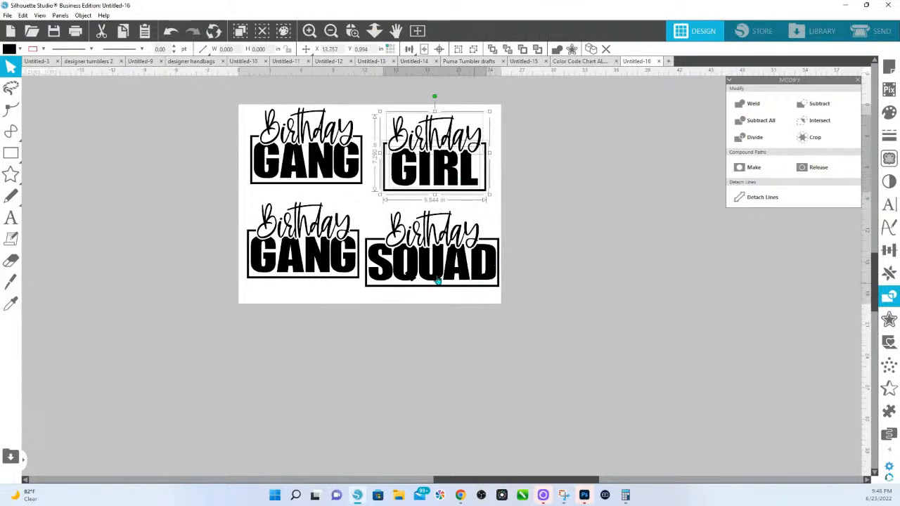
pyautogui.moveTo(528, 317); pyautogui.dragTo(398, 228)
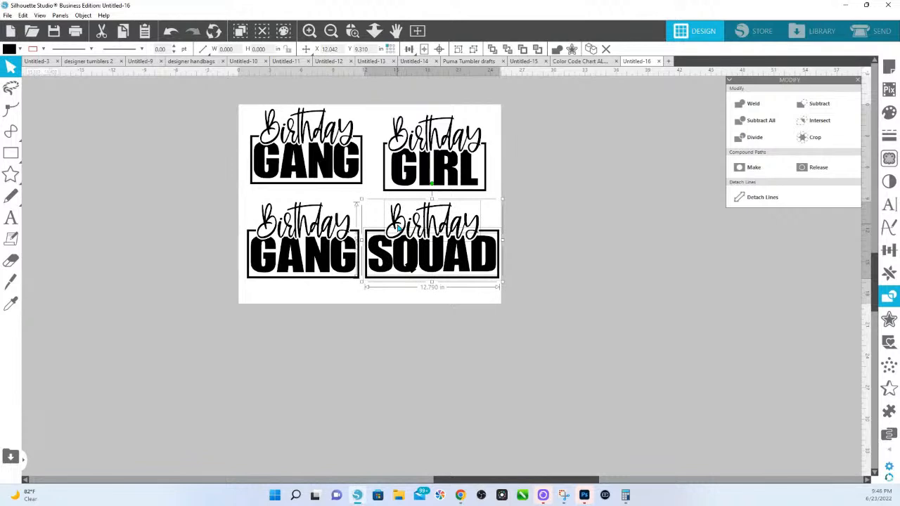
# Group the Birthday Girl design and each of the two Birthday Gang designs separately.
pyautogui.moveTo(380, 109); pyautogui.dragTo(490, 197)
pyautogui.press('i')
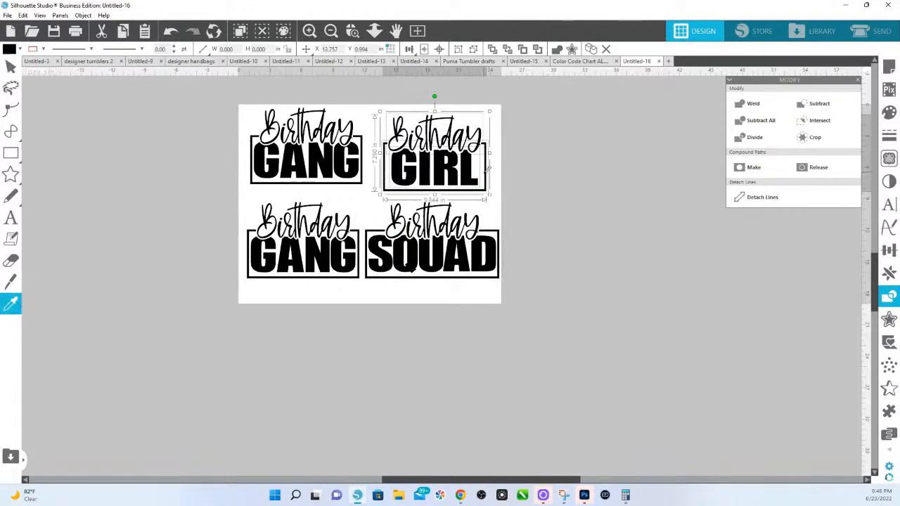
pyautogui.hotkey('ctrl', 'g')
pyautogui.moveTo(243, 96); pyautogui.dragTo(344, 164)
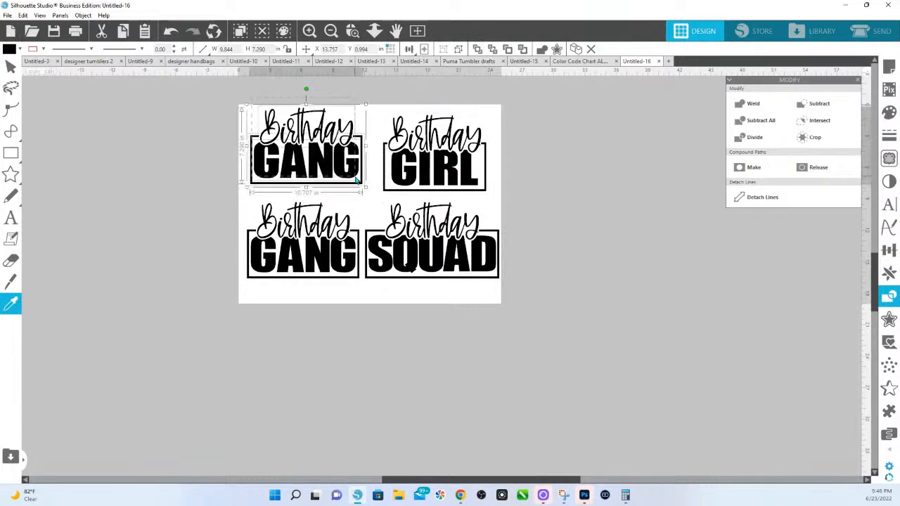
pyautogui.hotkey('ctrl', 'g')
pyautogui.moveTo(232, 214); pyautogui.dragTo(358, 283)
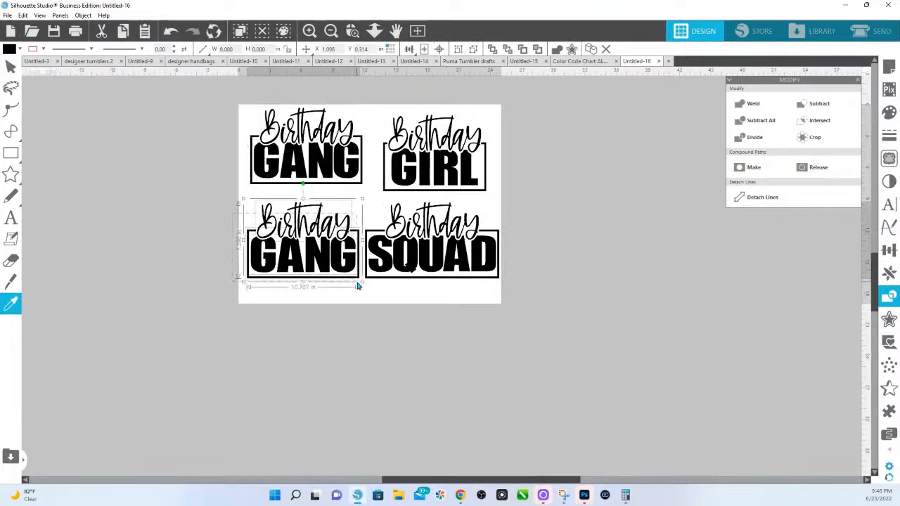
pyautogui.hotkey('ctrl', 'g')
# Start saving the project to the hard drive as an SVG and select the suggested file name for replacement.
pyautogui.click(8, 15)
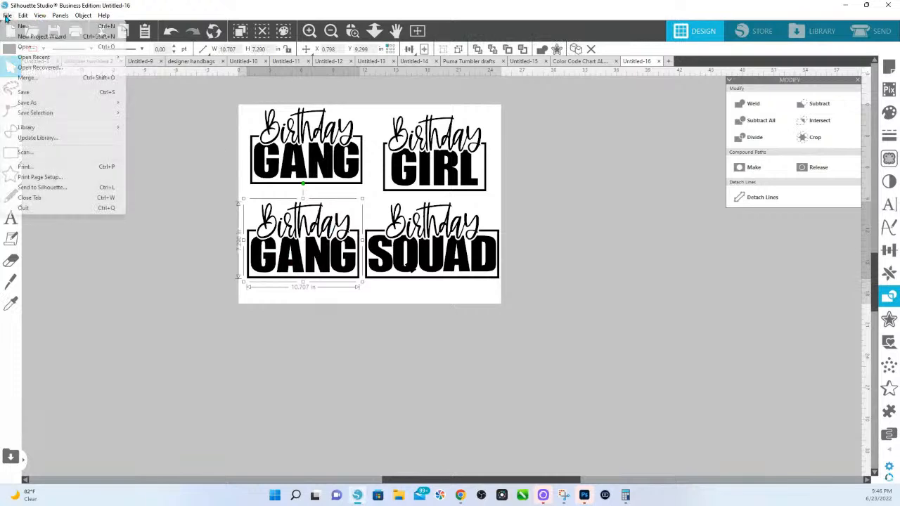
pyautogui.moveTo(36, 104)
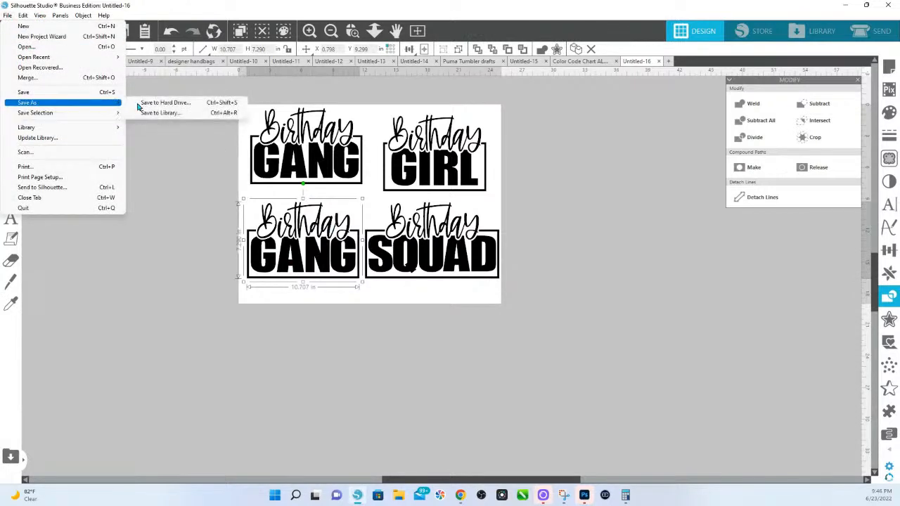
pyautogui.click(138, 110)
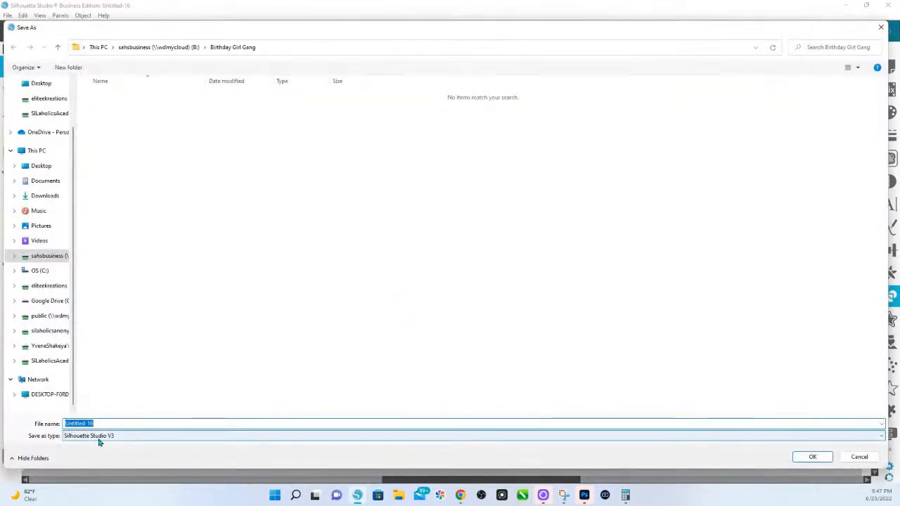
pyautogui.click(99, 439)
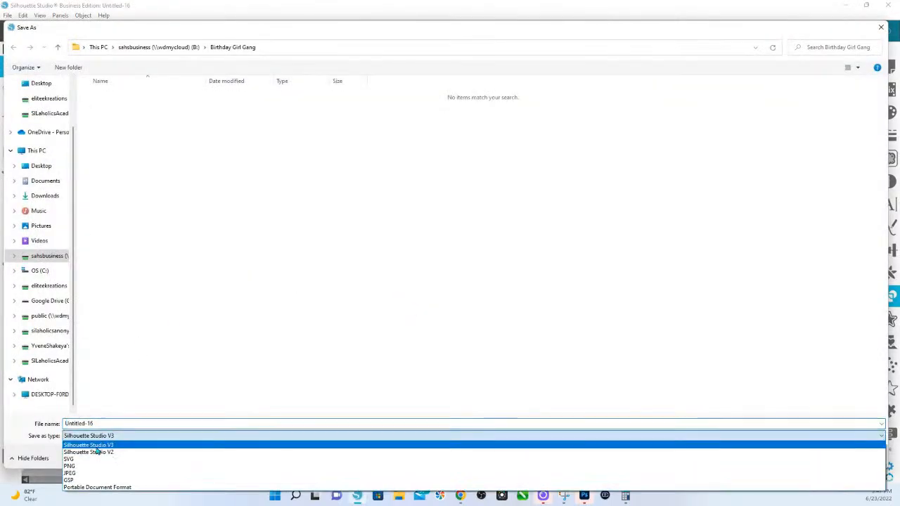
pyautogui.click(77, 462)
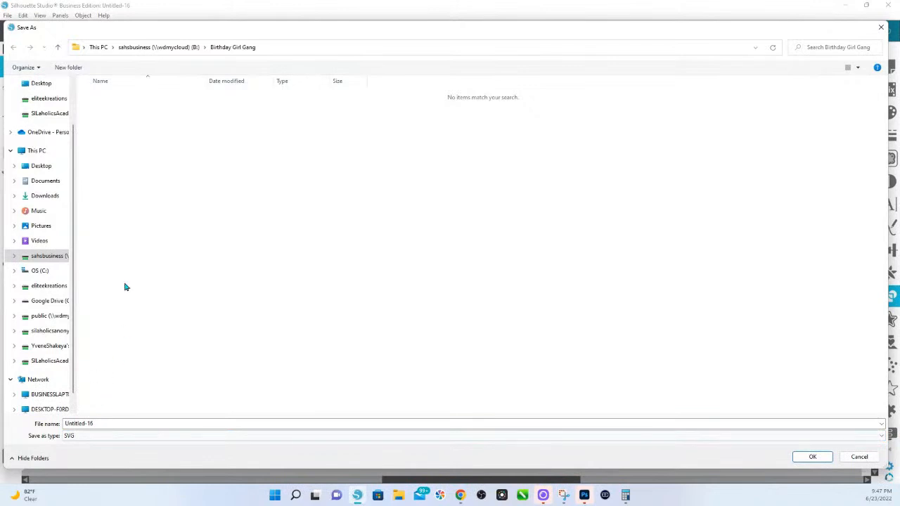
pyautogui.doubleClick(100, 424)
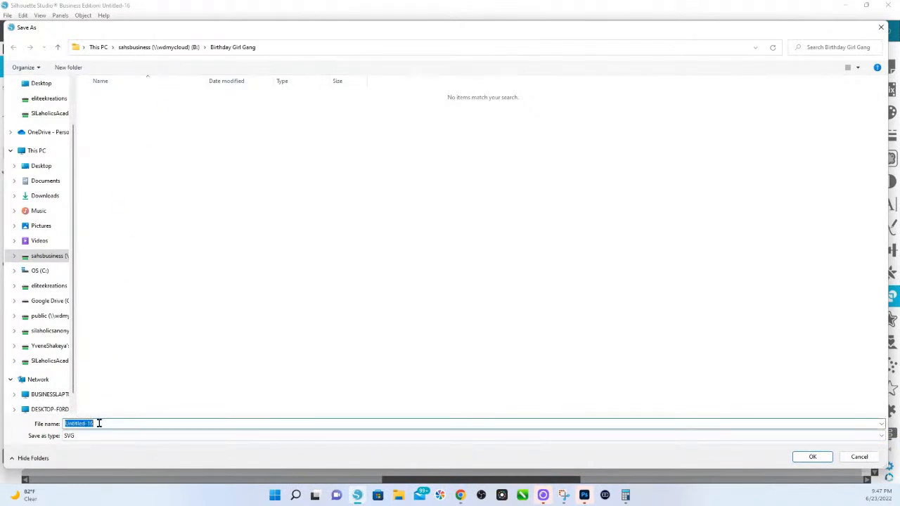
pyautogui.write('bi')
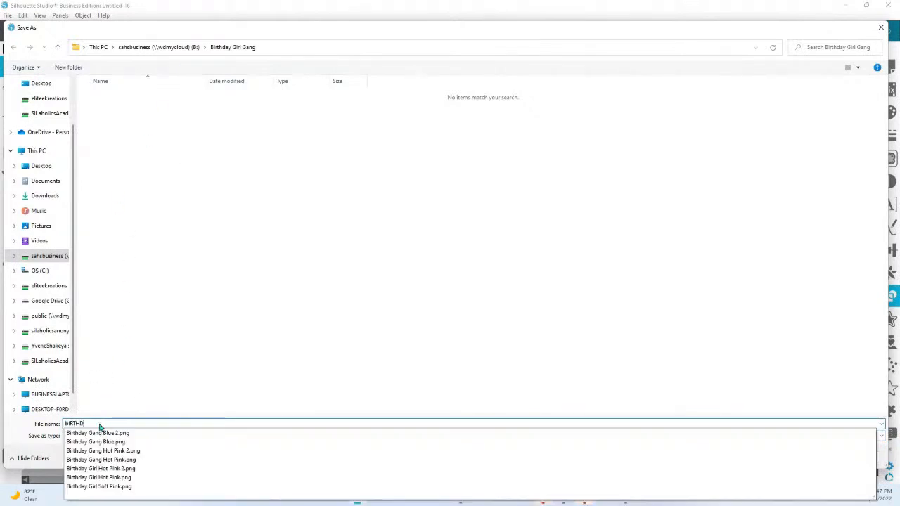
pyautogui.press('BackSpace')
pyautogui.press('BackSpace')
pyautogui.press('BackSpace')
pyautogui.press('BackSpace')
pyautogui.press('BackSpace')
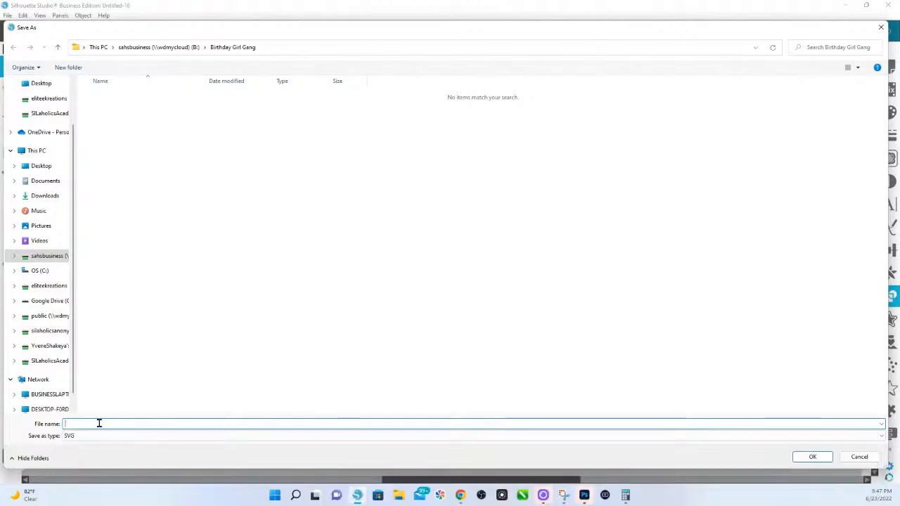
# Name the SVG file Birthday Girl Gang Squad SVG and save it in the Birthday Girl Gang folder.
pyautogui.write('Birthda')
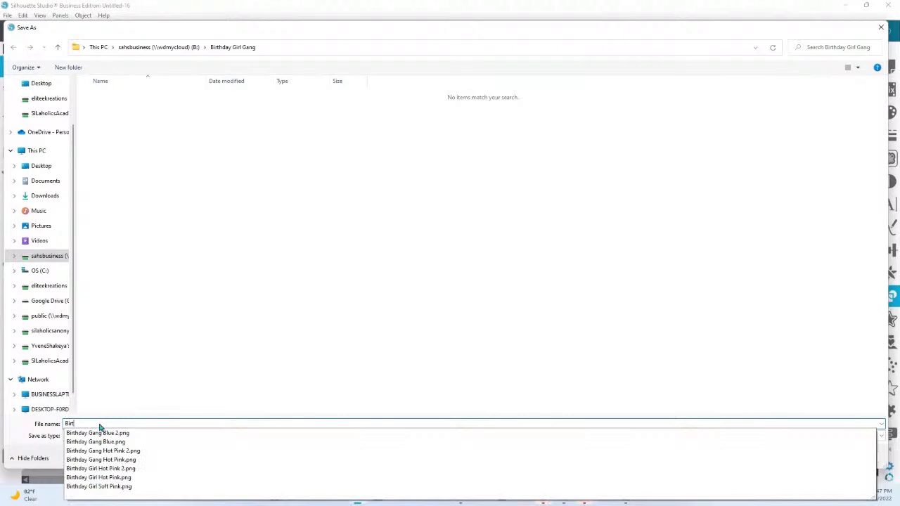
pyautogui.write('rl ')
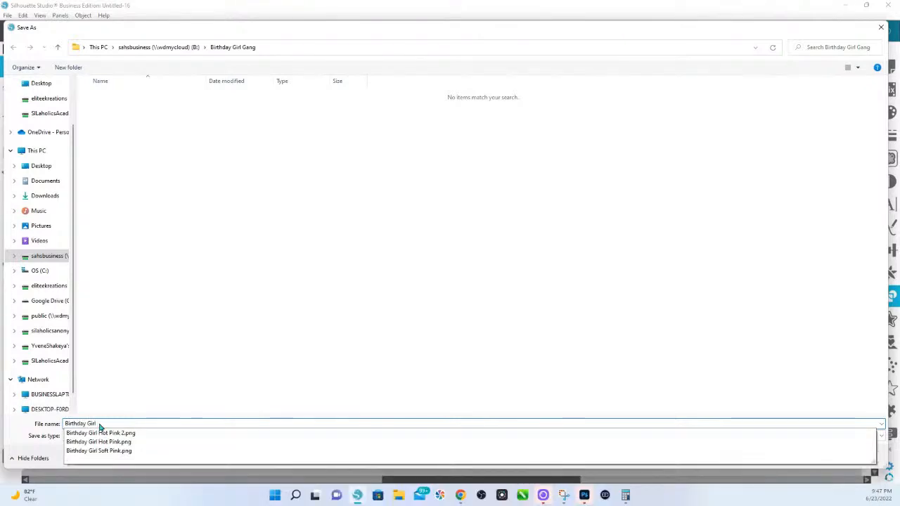
pyautogui.write('G')
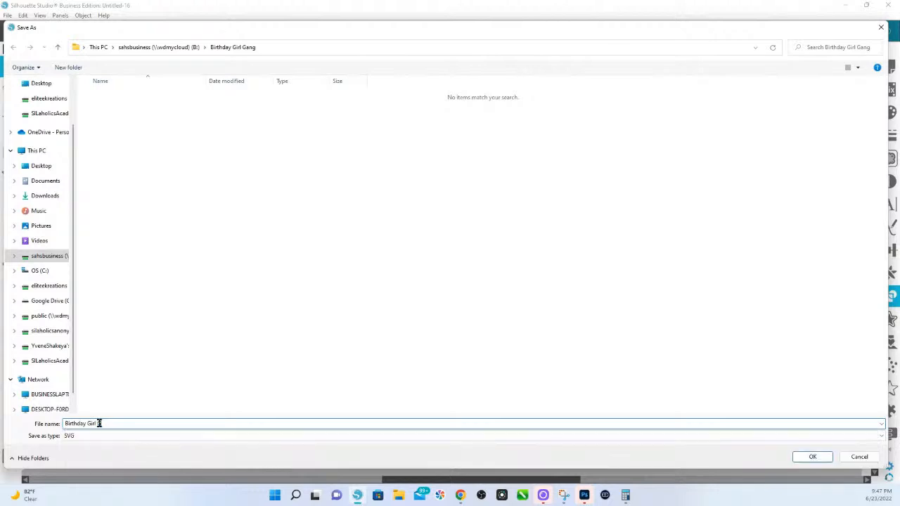
pyautogui.write('an')
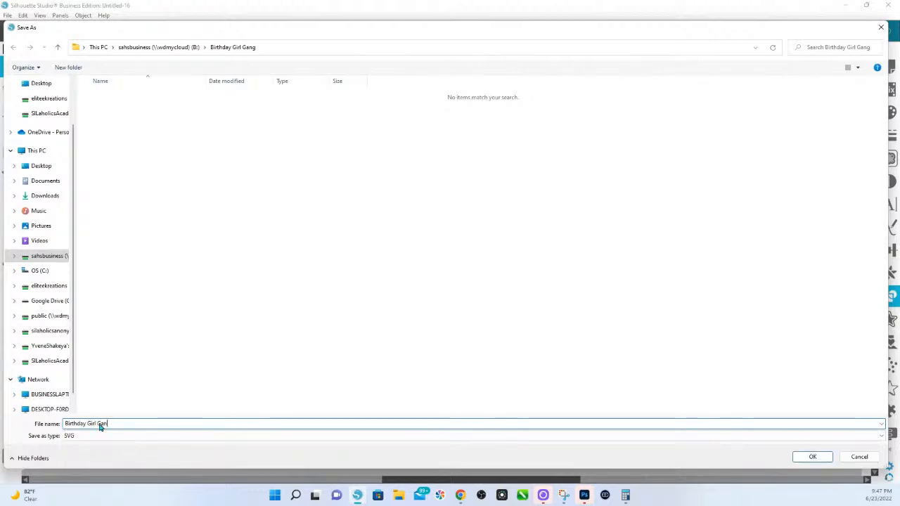
pyautogui.write('g Squad SVG')
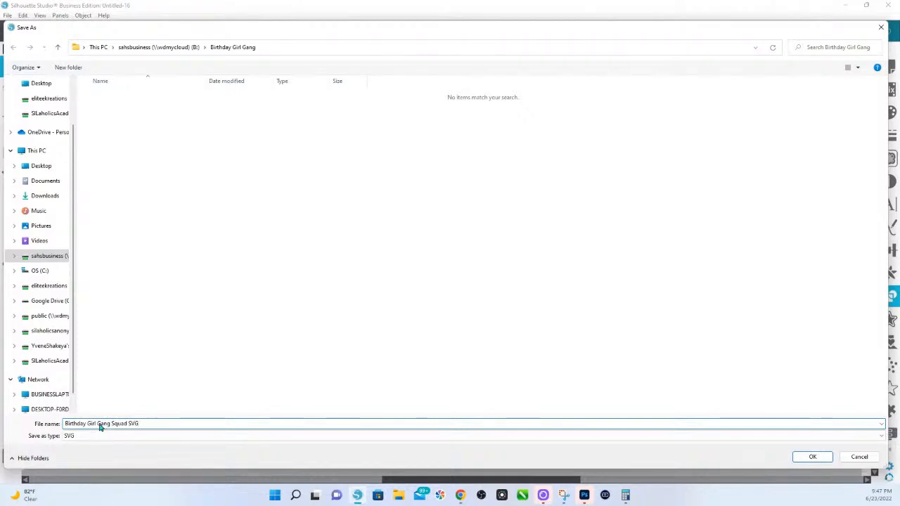
pyautogui.click(813, 457)
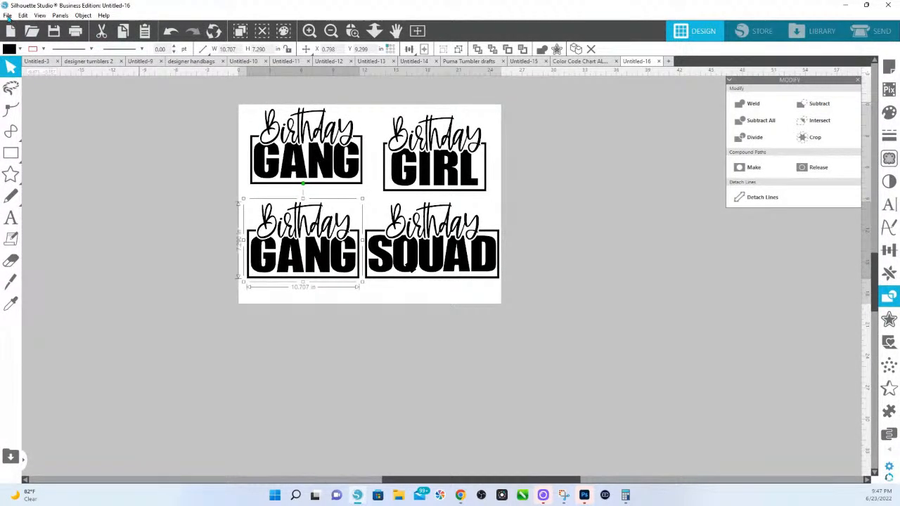
# Start another save of the project to the hard drive, reusing the name of the existing Birthday Girl Gang Squad SVG file.
pyautogui.click(7, 15)
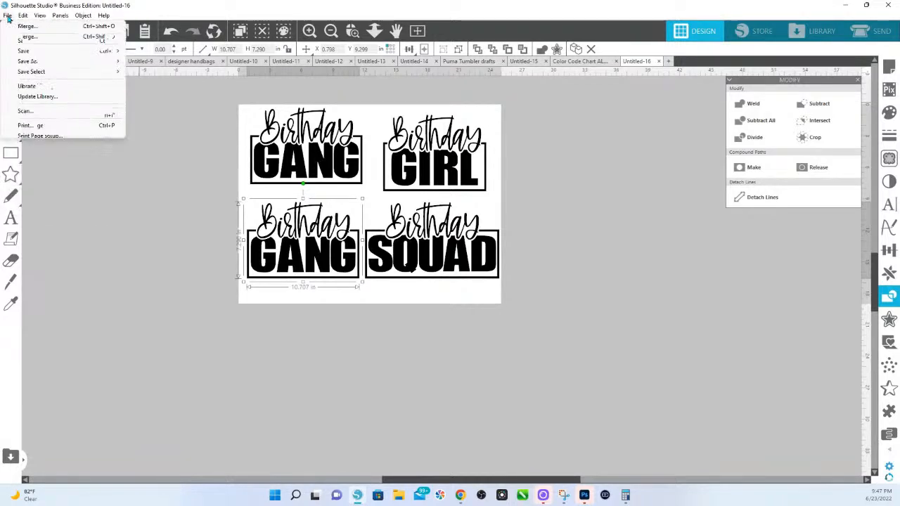
pyautogui.moveTo(42, 103)
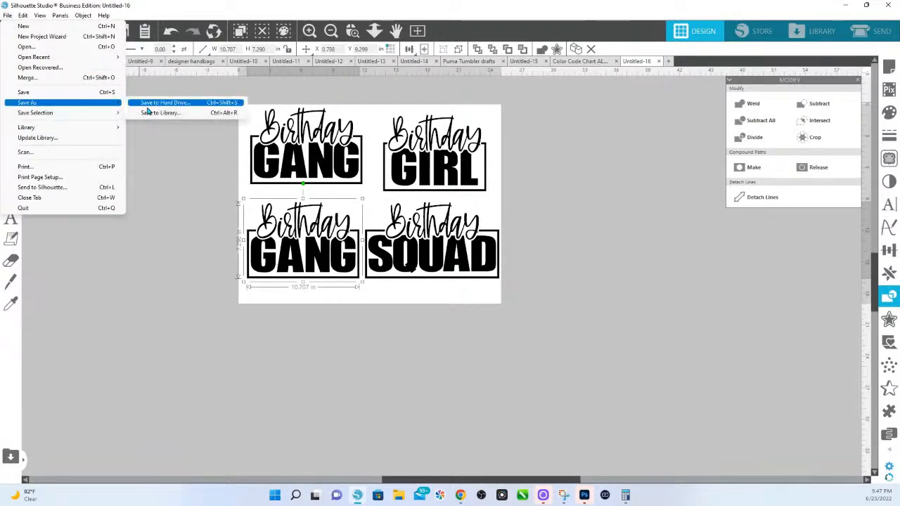
pyautogui.click(148, 107)
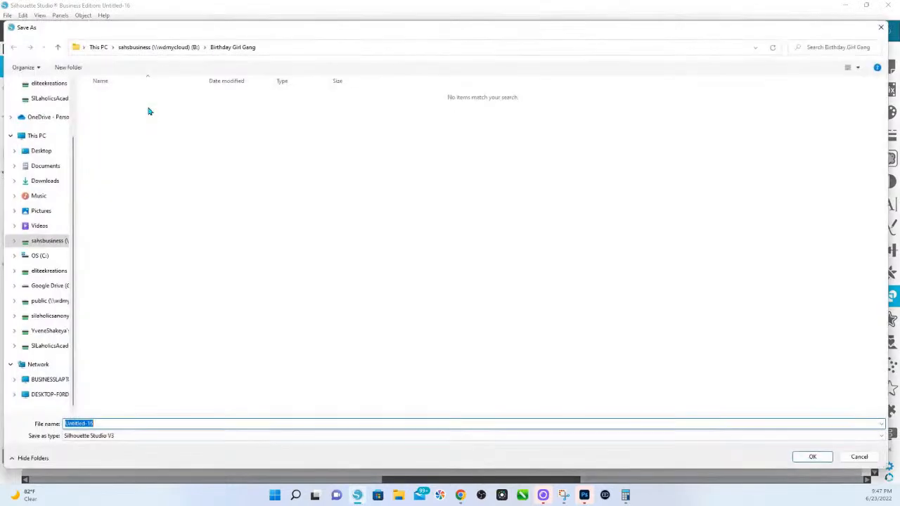
pyautogui.click(119, 436)
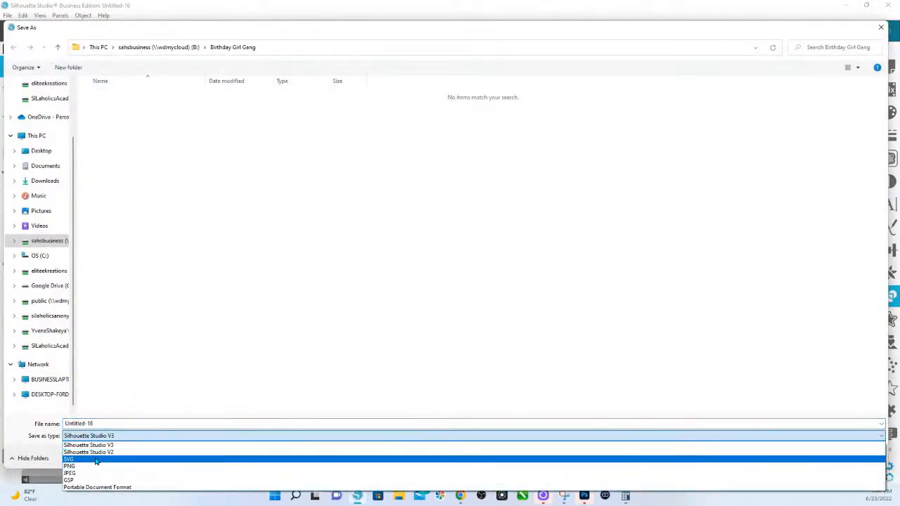
pyautogui.click(101, 461)
pyautogui.click(115, 96)
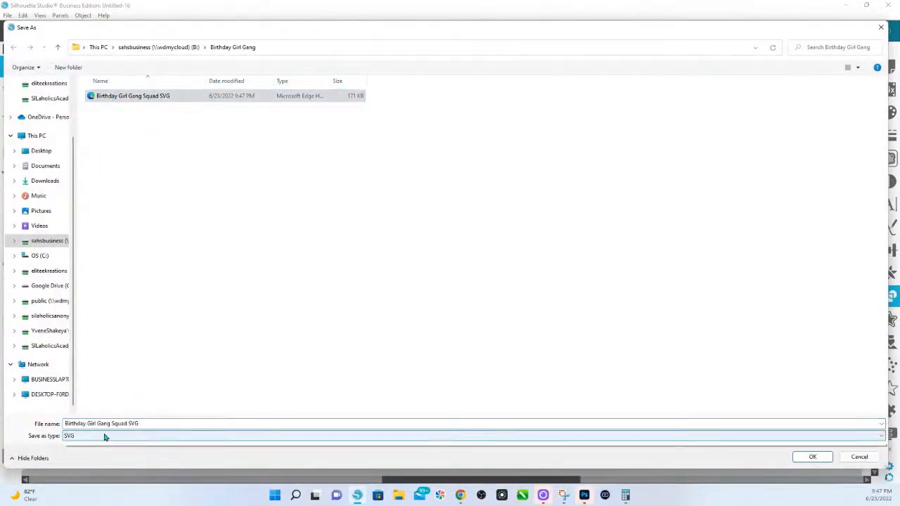
# Set the format to Silhouette Studio V3, remove SVG from the file name to leave Birthday Girl Gang Squad, and save.
pyautogui.click(102, 436)
pyautogui.click(106, 446)
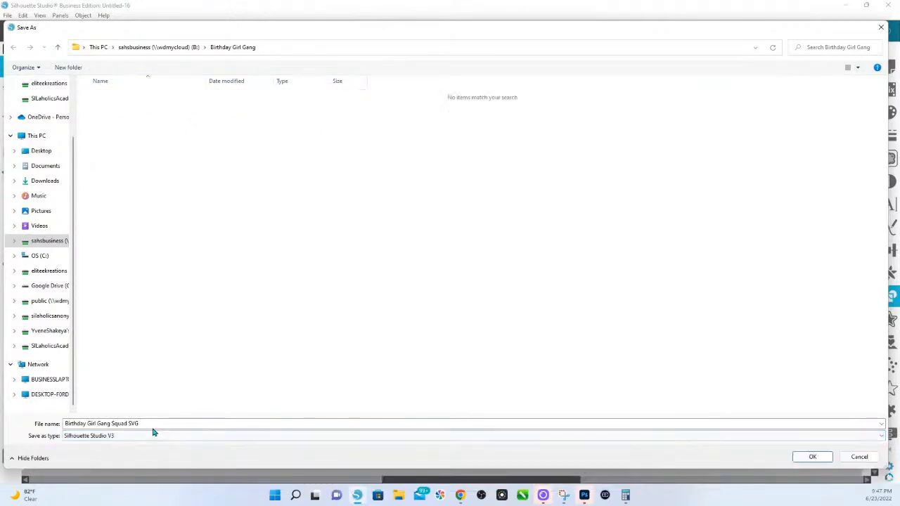
pyautogui.click(147, 424)
pyautogui.doubleClick(145, 423)
pyautogui.press('BackSpace')
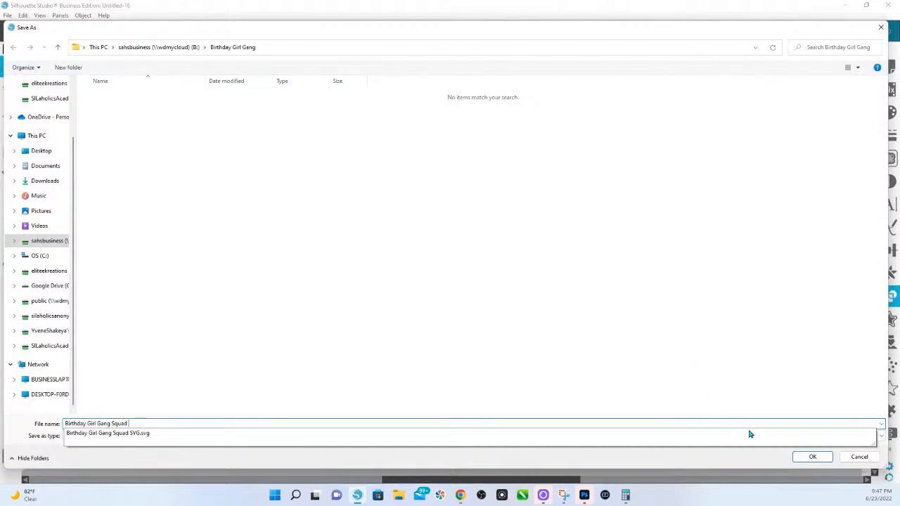
pyautogui.click(809, 457)
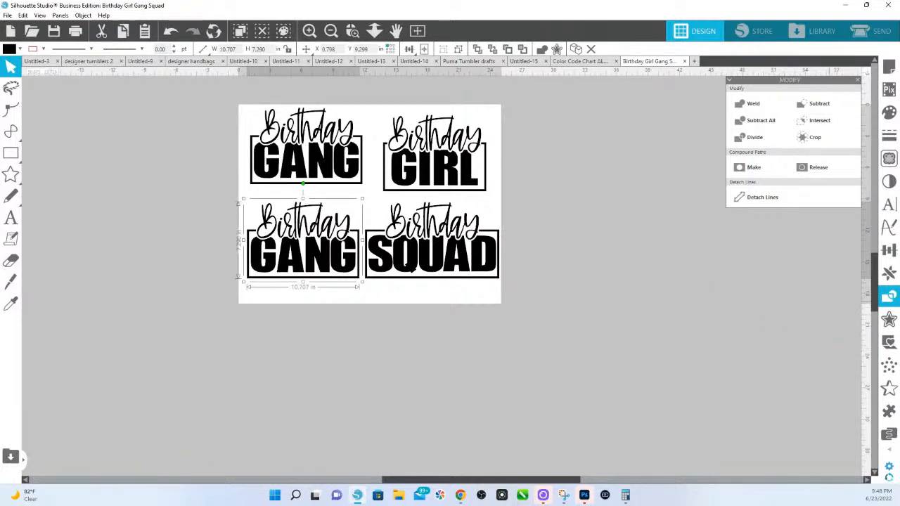
# Switch to the Chrome window showing the 365 Creative Academy Silhouette Studio course and open the shop's home page.
pyautogui.moveTo(460, 495)
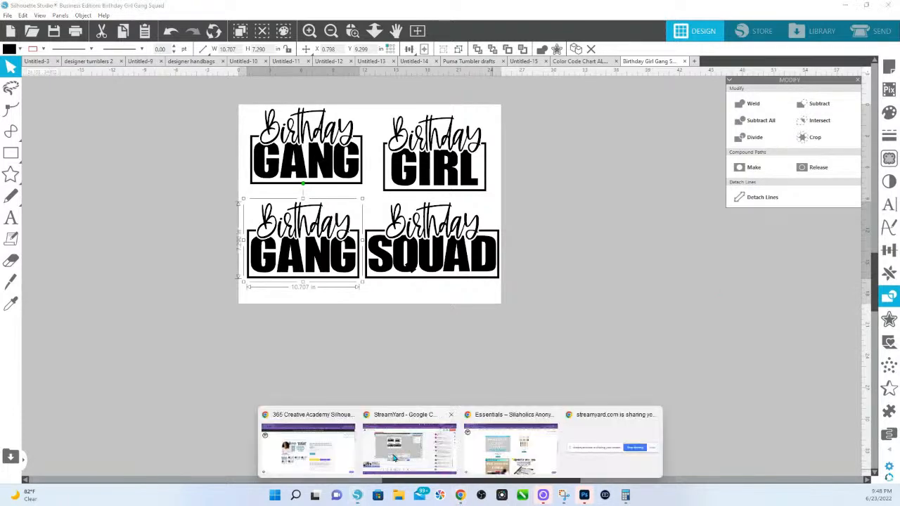
pyautogui.click(490, 419)
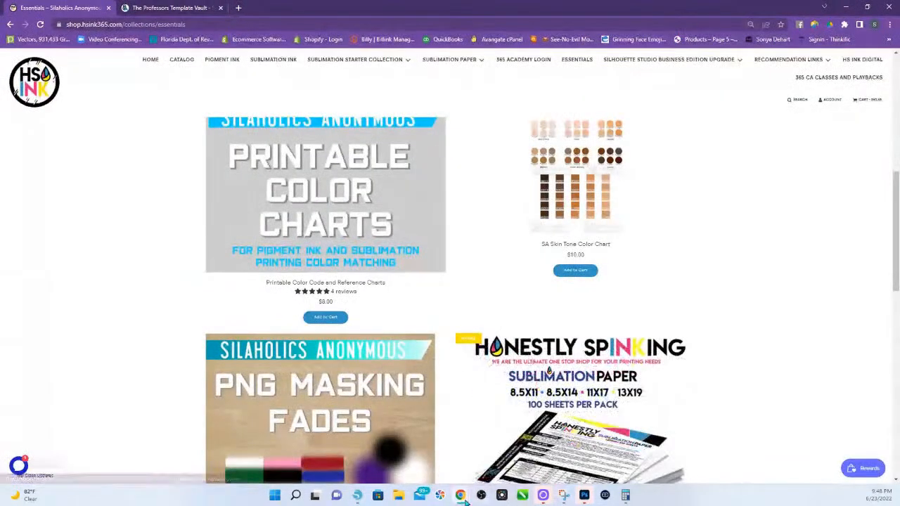
pyautogui.moveTo(460, 495)
pyautogui.click(303, 441)
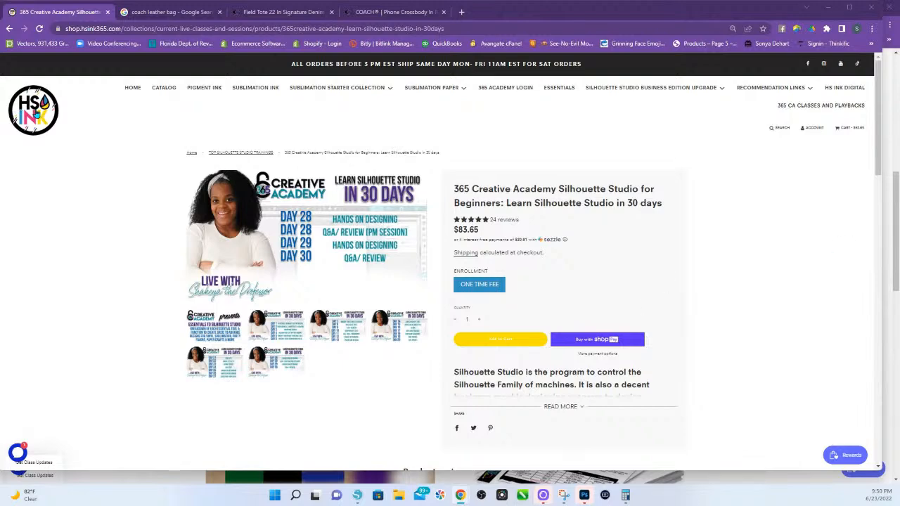
pyautogui.click(35, 113)
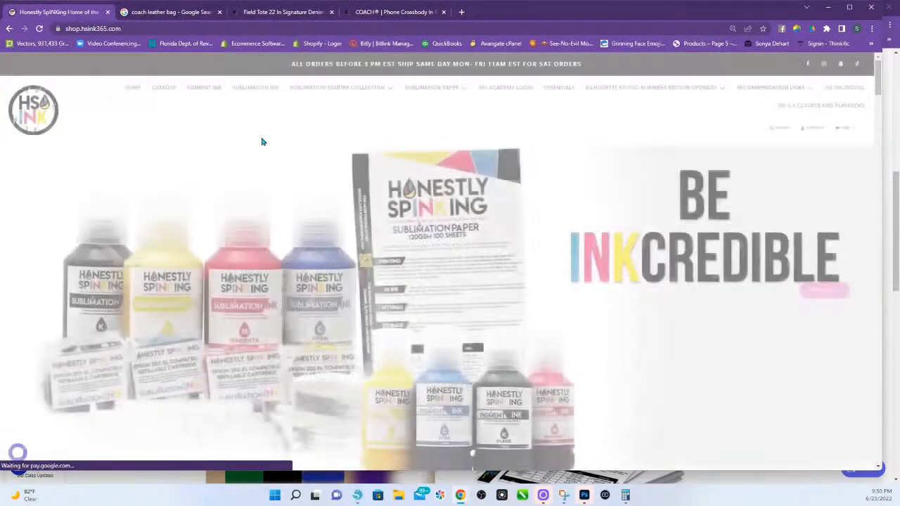